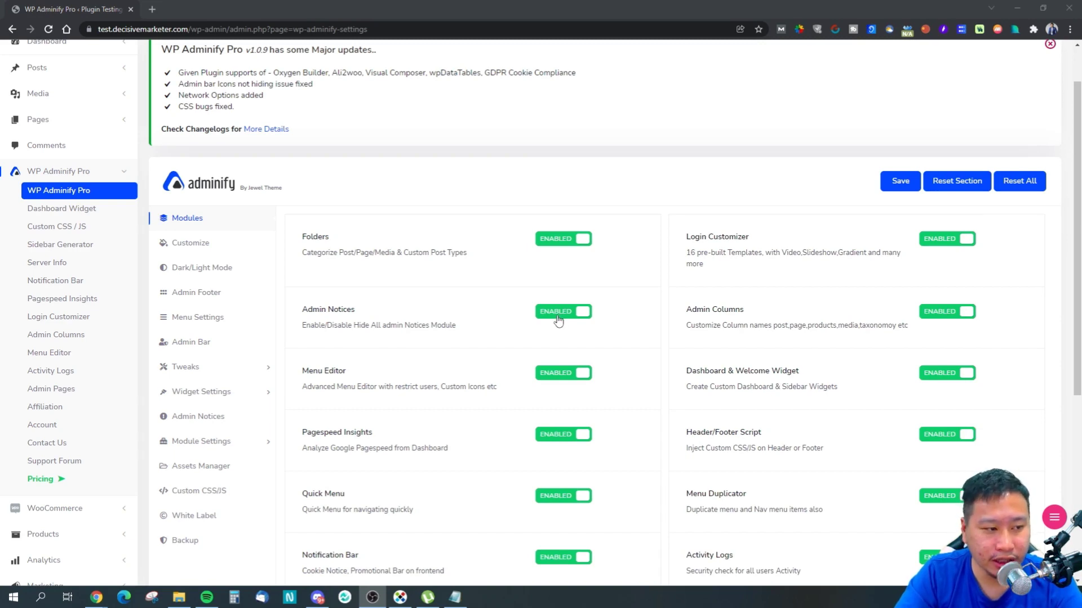
Review the modules in the first column of the Modules settings, from Folders down to Server Info.
{"action": "scroll", "coordinate": [552, 319], "scroll_direction": "down", "scroll_amount": 1}
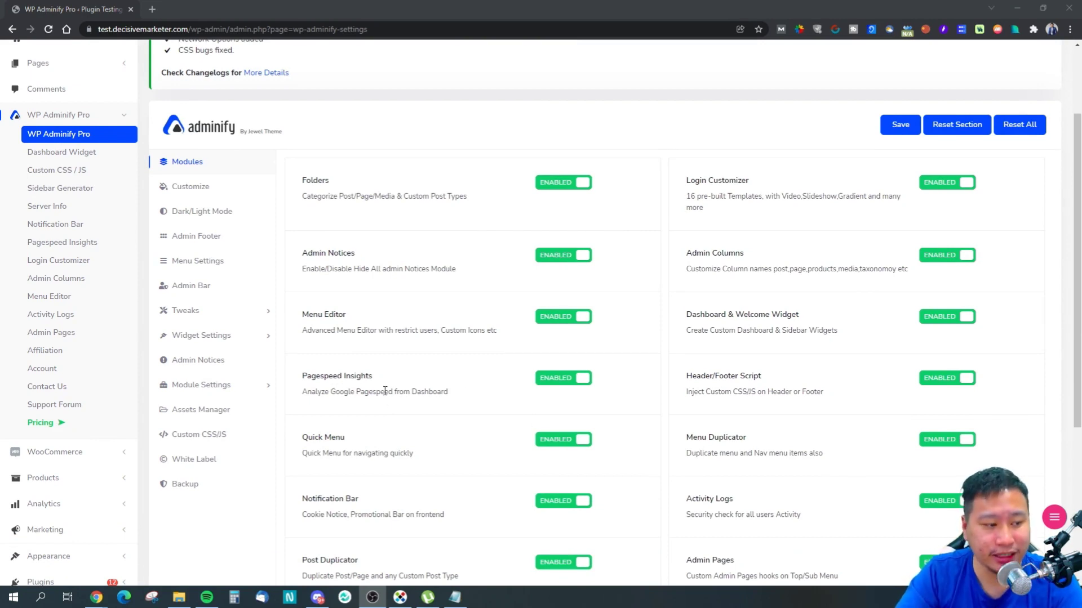
{"action": "scroll", "coordinate": [428, 409], "scroll_direction": "down", "scroll_amount": 2}
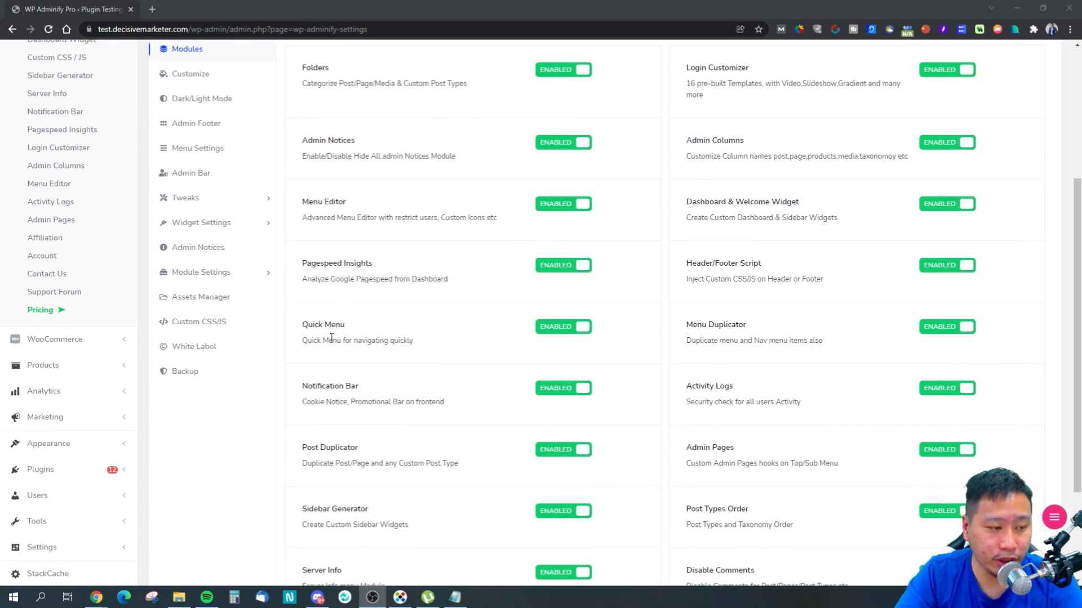
{"action": "scroll", "coordinate": [352, 355], "scroll_direction": "up", "scroll_amount": 4}
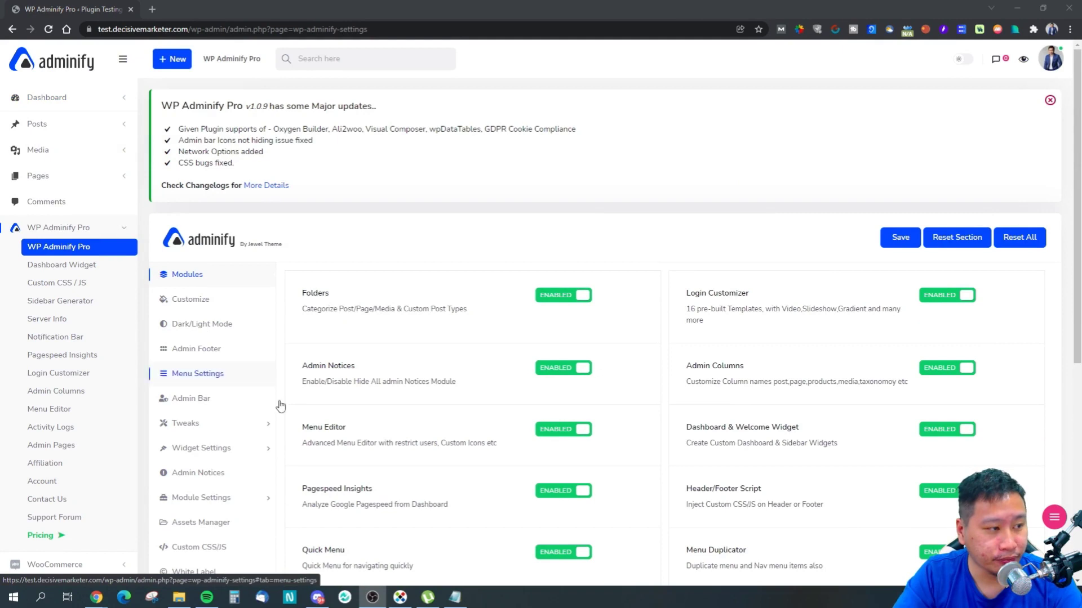
{"action": "scroll", "coordinate": [214, 324], "scroll_direction": "down", "scroll_amount": 4}
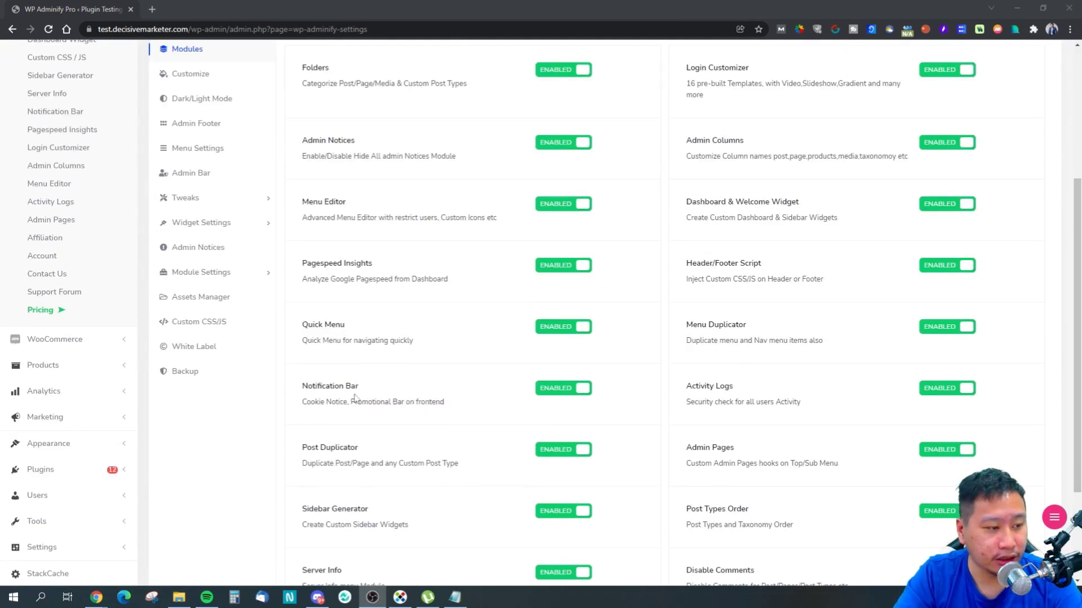
{"action": "scroll", "coordinate": [358, 401], "scroll_direction": "down", "scroll_amount": 2}
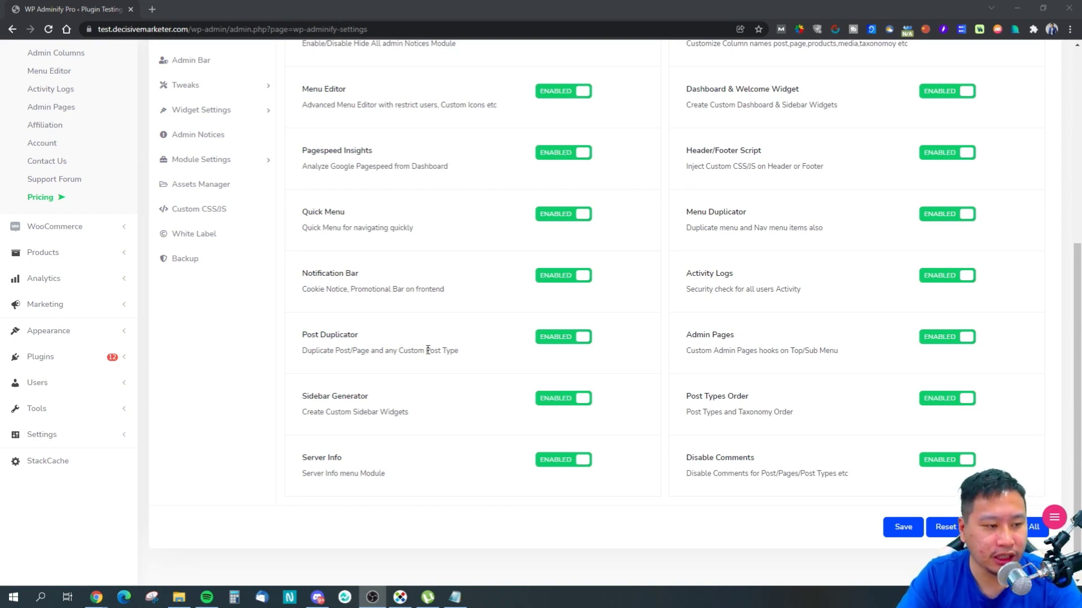
{"action": "left_click", "coordinate": [295, 391]}
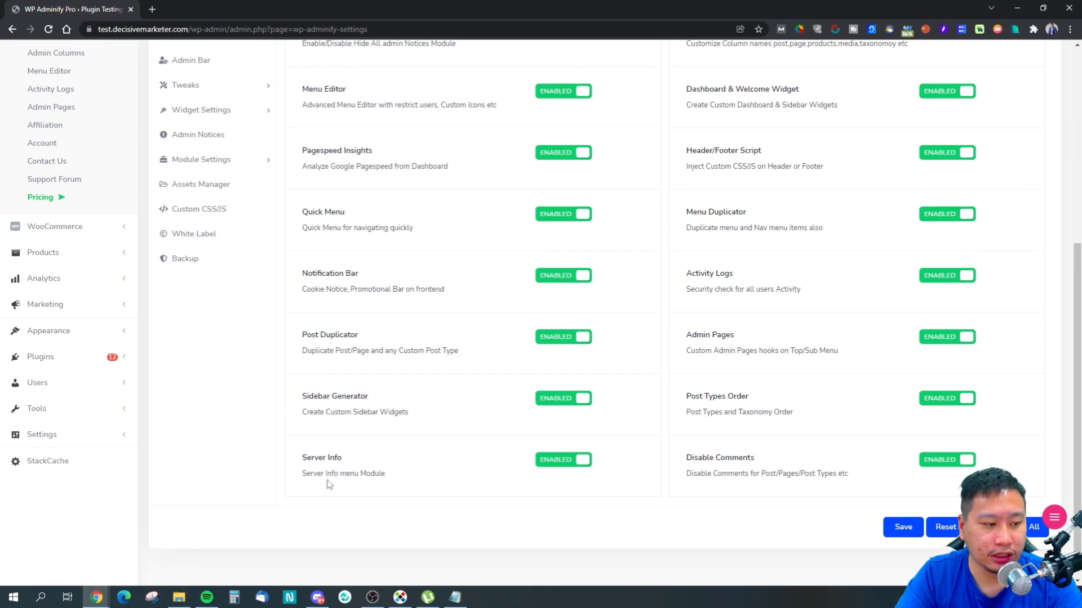
{"action": "left_click_drag", "start_coordinate": [307, 458], "coordinate": [377, 479]}
{"action": "left_click", "coordinate": [385, 478]}
{"action": "scroll", "coordinate": [388, 478], "scroll_direction": "up", "scroll_amount": 6}
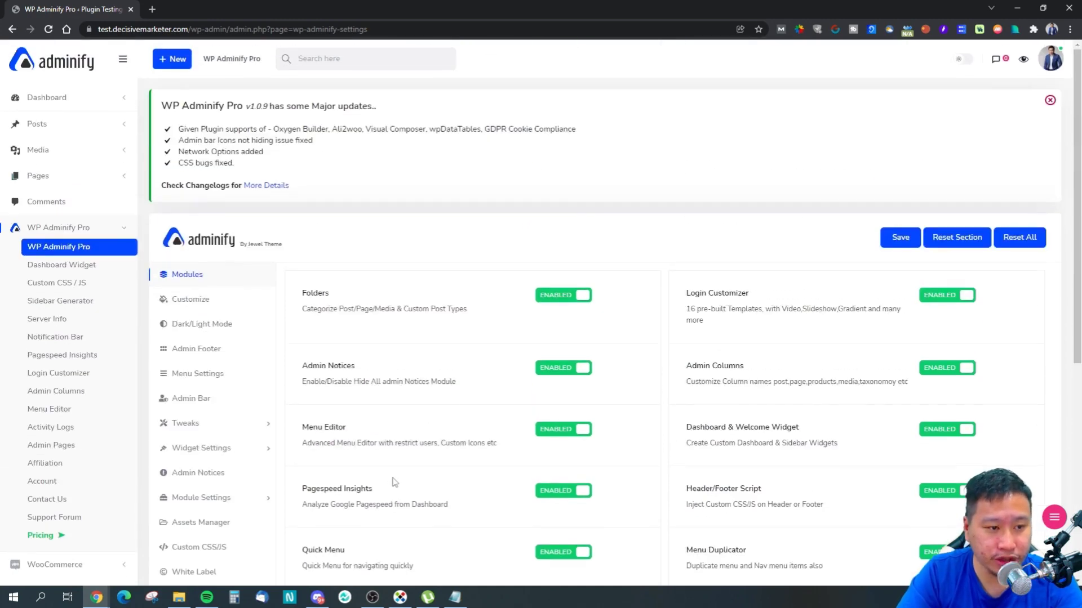
Read the descriptions of the second column of modules, from Login Customizer through Disable Comments.
{"action": "left_click_drag", "start_coordinate": [701, 308], "coordinate": [834, 318]}
{"action": "left_click", "coordinate": [834, 319]}
{"action": "scroll", "coordinate": [800, 327], "scroll_direction": "down", "scroll_amount": 2}
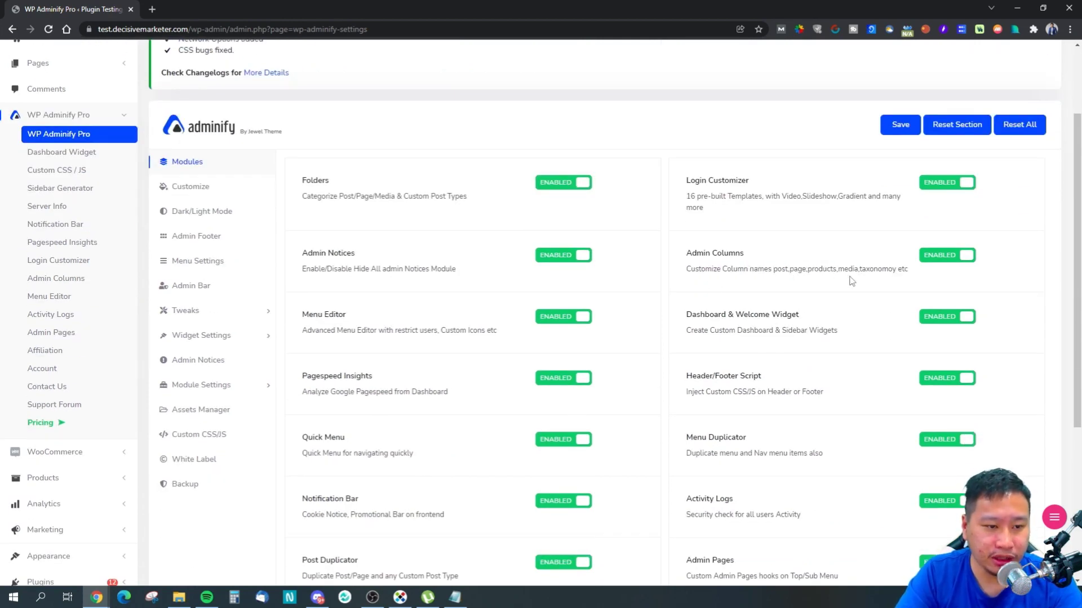
{"action": "left_click_drag", "start_coordinate": [689, 331], "coordinate": [792, 344]}
{"action": "left_click", "coordinate": [793, 345]}
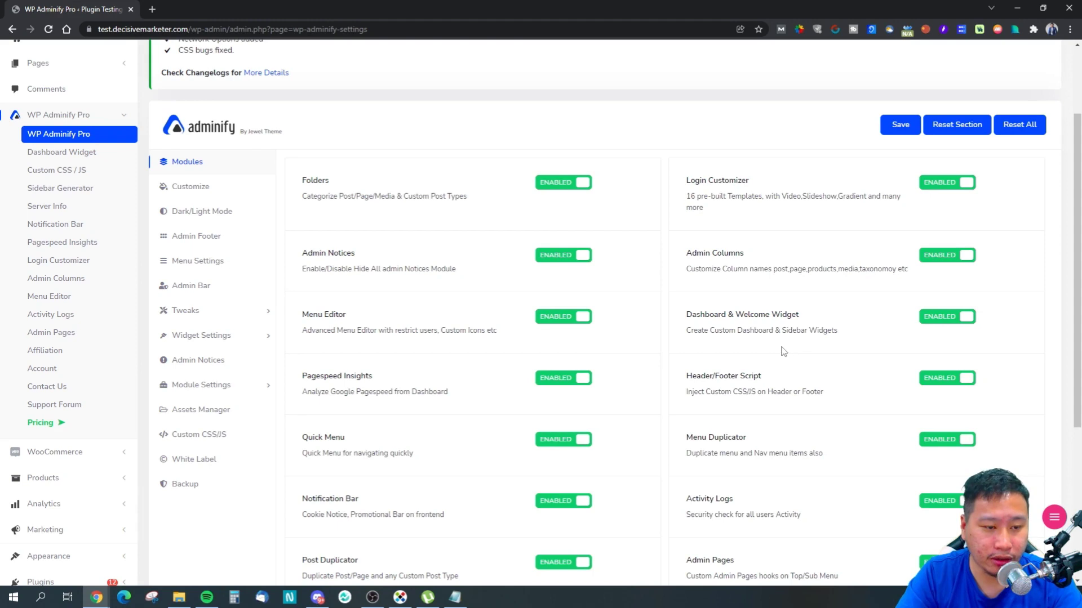
{"action": "scroll", "coordinate": [730, 341], "scroll_direction": "down", "scroll_amount": 2}
{"action": "scroll", "coordinate": [768, 321], "scroll_direction": "down", "scroll_amount": 1}
{"action": "left_click_drag", "start_coordinate": [690, 286], "coordinate": [775, 285]}
{"action": "left_click", "coordinate": [788, 291]}
{"action": "left_click", "coordinate": [823, 282]}
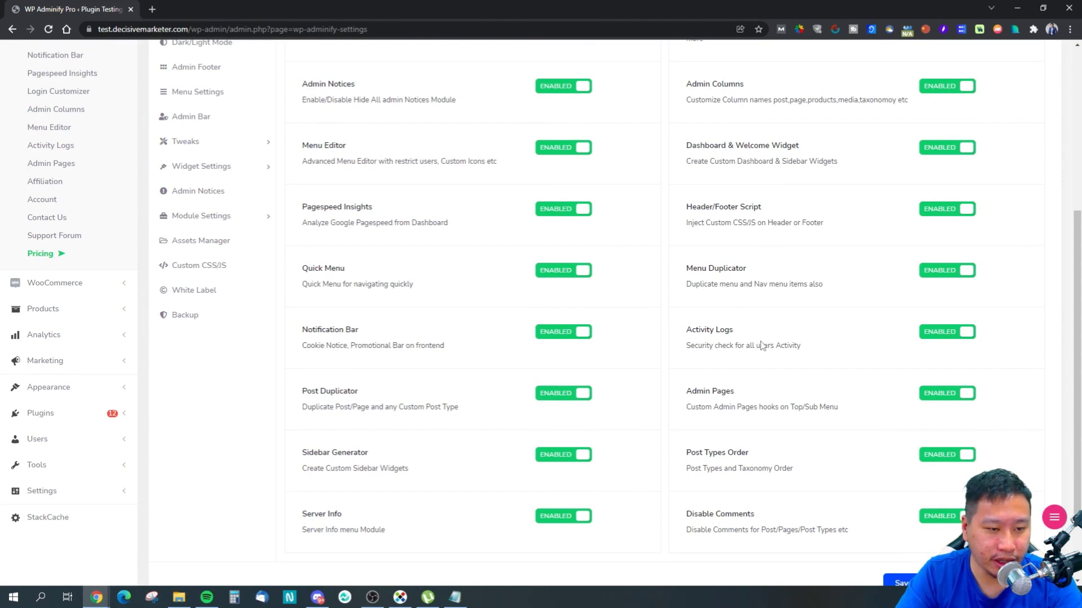
{"action": "left_click_drag", "start_coordinate": [706, 346], "coordinate": [775, 352]}
{"action": "left_click", "coordinate": [708, 346]}
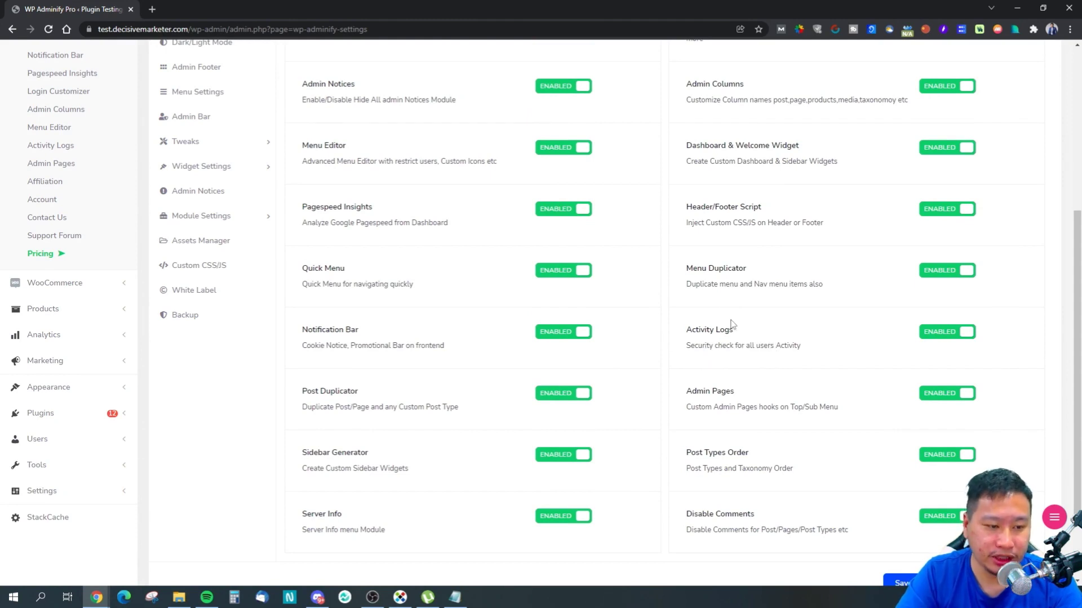
{"action": "scroll", "coordinate": [727, 321], "scroll_direction": "down", "scroll_amount": 2}
{"action": "left_click_drag", "start_coordinate": [704, 318], "coordinate": [797, 323]}
{"action": "left_click", "coordinate": [825, 320]}
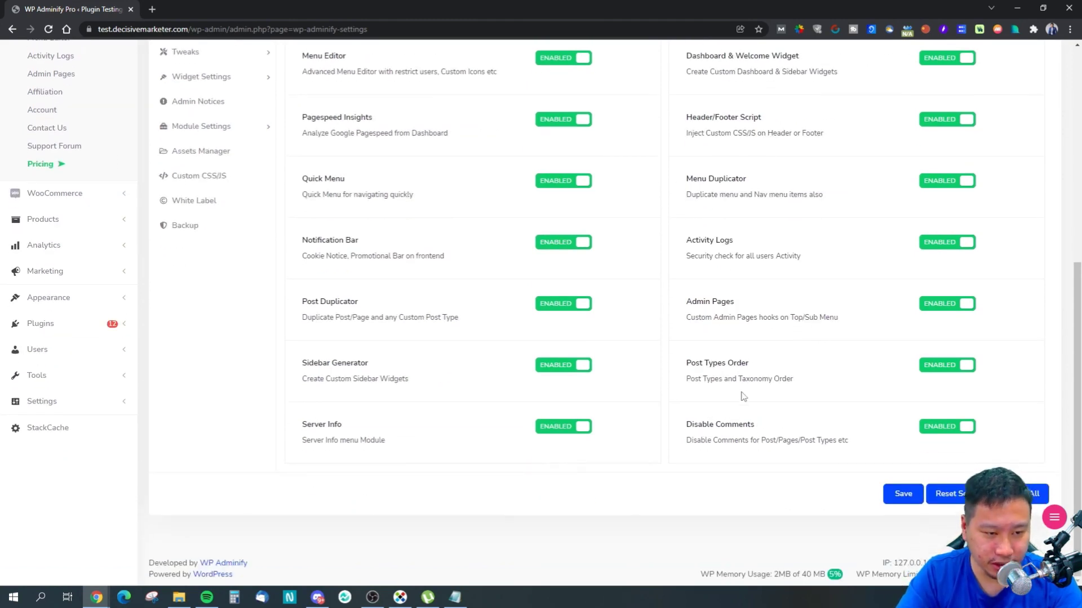
{"action": "left_click_drag", "start_coordinate": [703, 438], "coordinate": [821, 457]}
{"action": "left_click", "coordinate": [806, 457]}
{"action": "scroll", "coordinate": [752, 479], "scroll_direction": "up", "scroll_amount": 7}
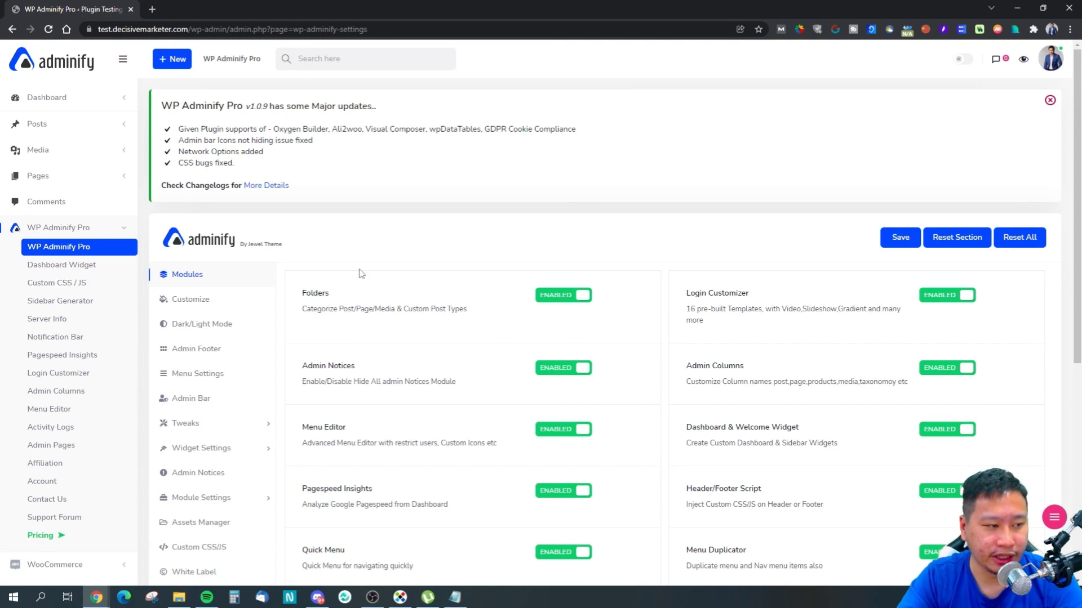
Open the Customize settings and examine the font family and font style choices for the body font.
{"action": "left_click", "coordinate": [228, 304]}
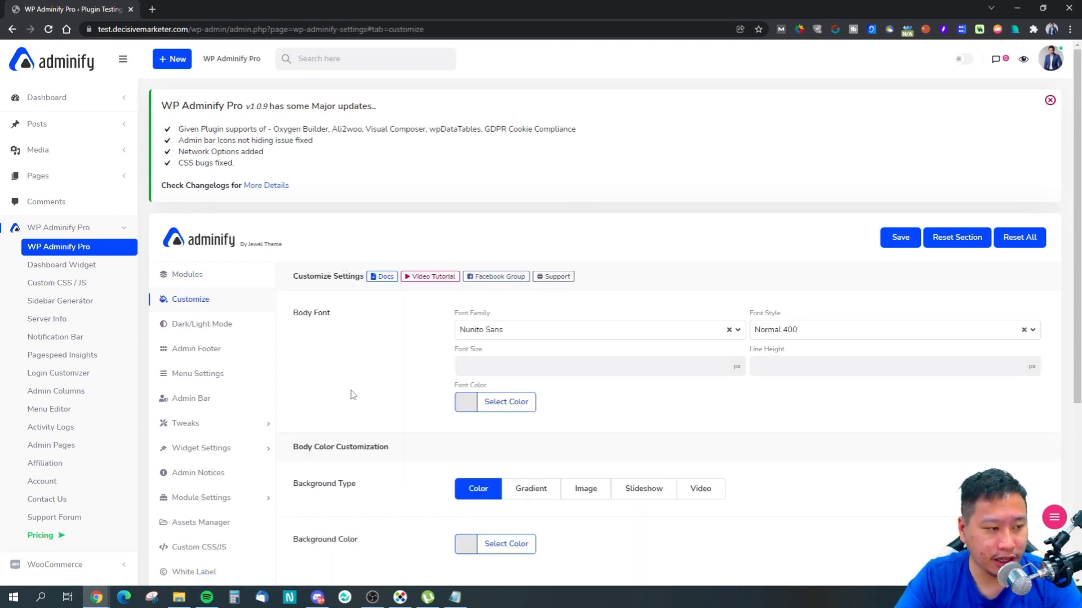
{"action": "scroll", "coordinate": [347, 392], "scroll_direction": "down", "scroll_amount": 3}
{"action": "scroll", "coordinate": [346, 392], "scroll_direction": "up", "scroll_amount": 2}
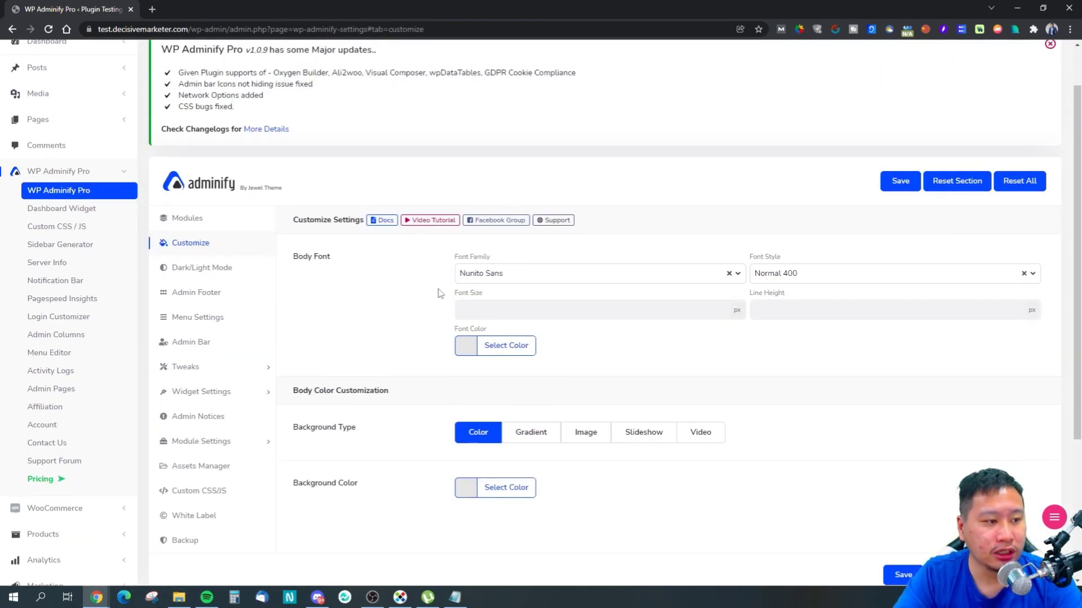
{"action": "left_click", "coordinate": [505, 279]}
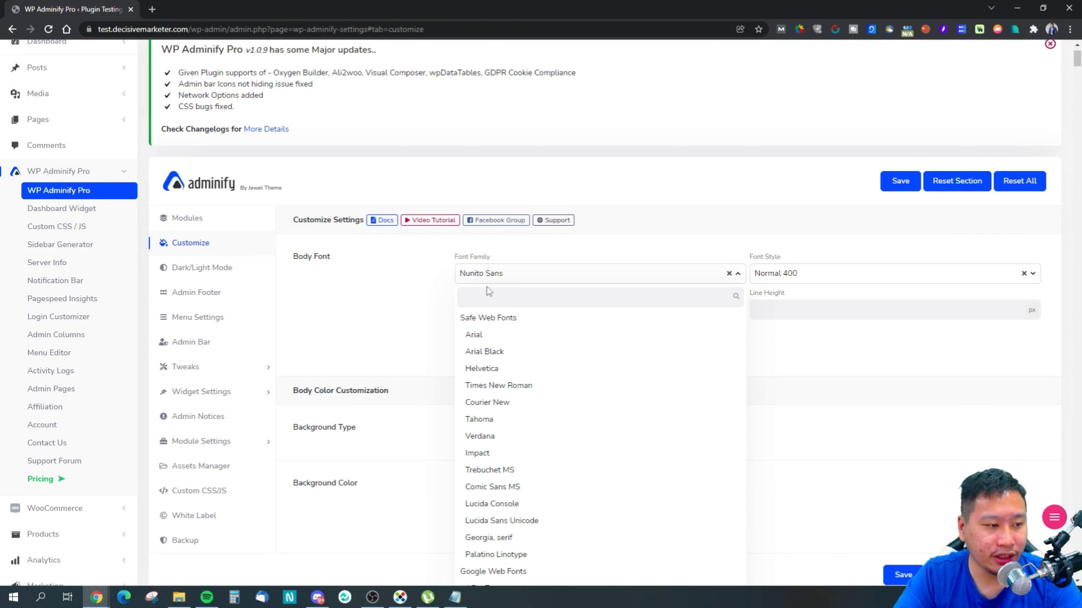
{"action": "left_click", "coordinate": [497, 278]}
{"action": "left_click", "coordinate": [795, 277]}
{"action": "left_click", "coordinate": [796, 280]}
Set the body font size to 18 px and check the sample text preview.
{"action": "left_click", "coordinate": [586, 313]}
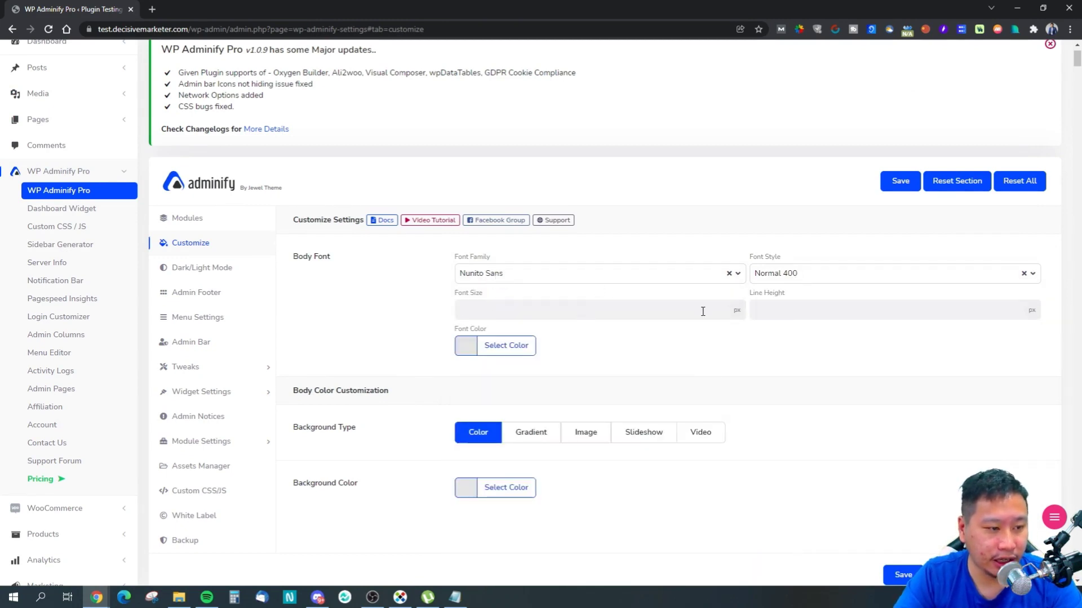
{"action": "type", "text": "18"}
{"action": "left_click", "coordinate": [646, 366]}
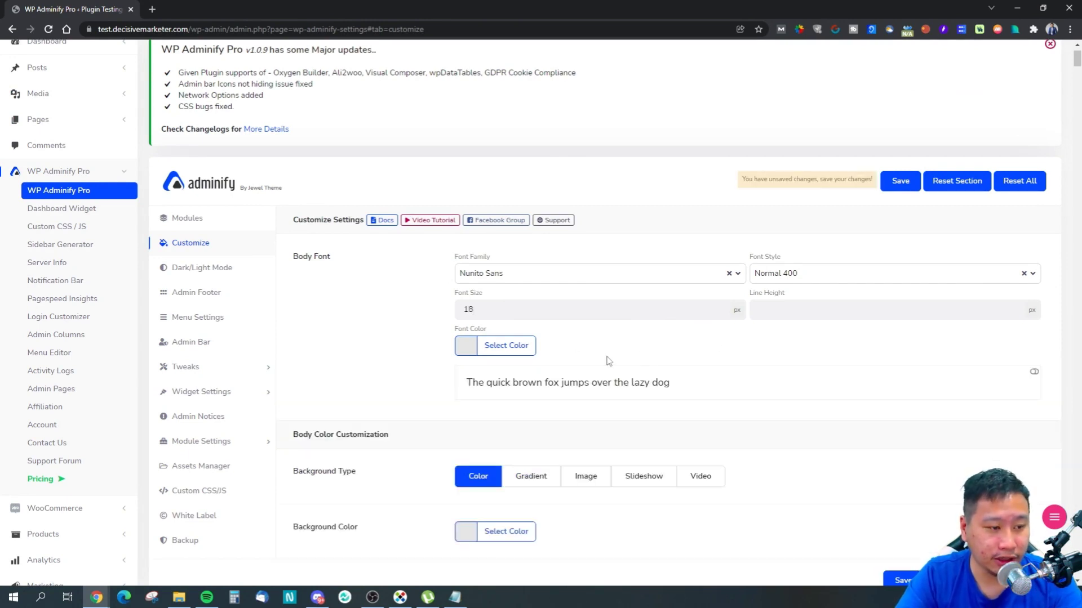
{"action": "left_click", "coordinate": [618, 387]}
{"action": "left_click", "coordinate": [619, 385]}
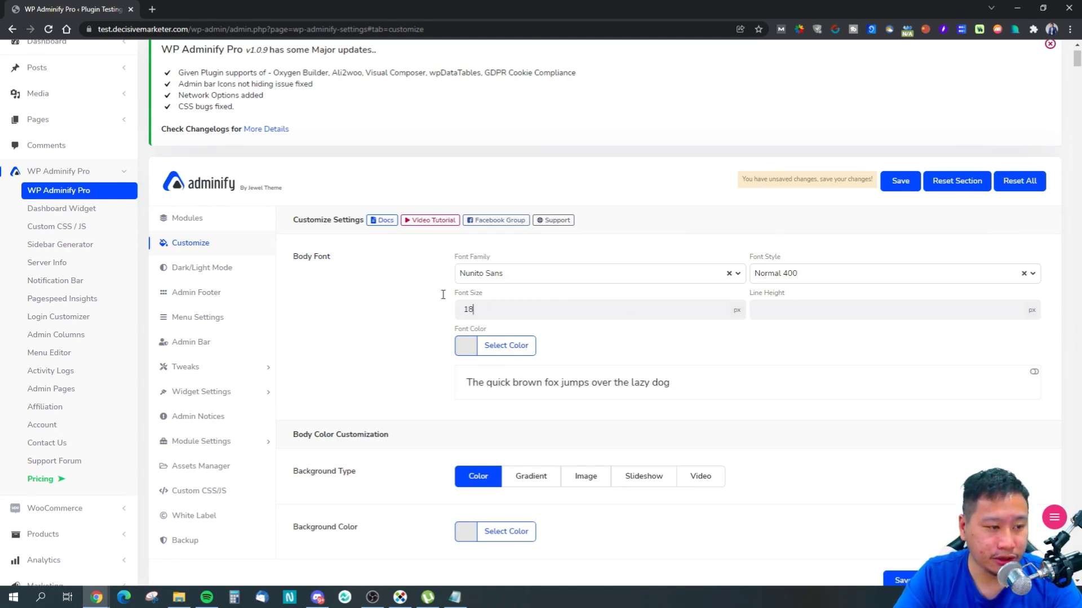
Set the body background type to Image and upload DecisiveMarketerBG.jpg from File Explorer as the background image.
{"action": "scroll", "coordinate": [577, 348], "scroll_direction": "down", "scroll_amount": 3}
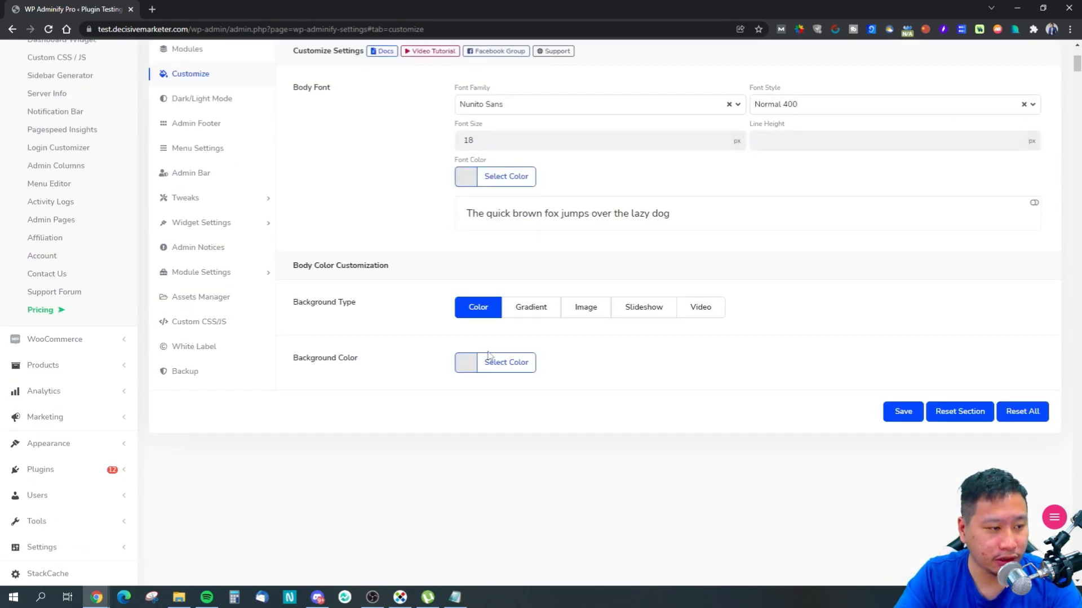
{"action": "scroll", "coordinate": [386, 324], "scroll_direction": "up", "scroll_amount": 1}
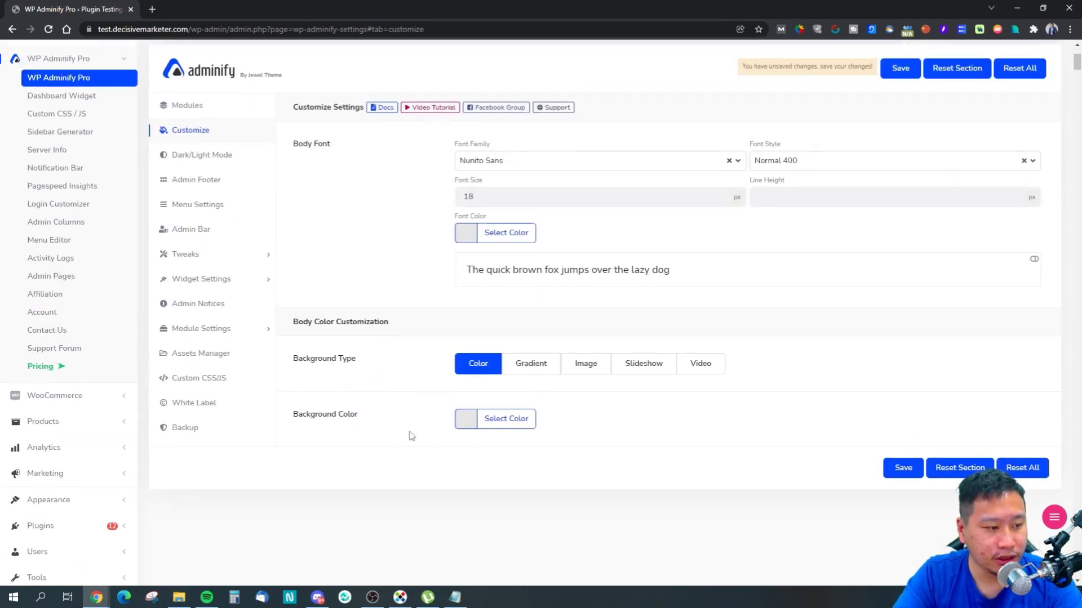
{"action": "left_click", "coordinate": [586, 372]}
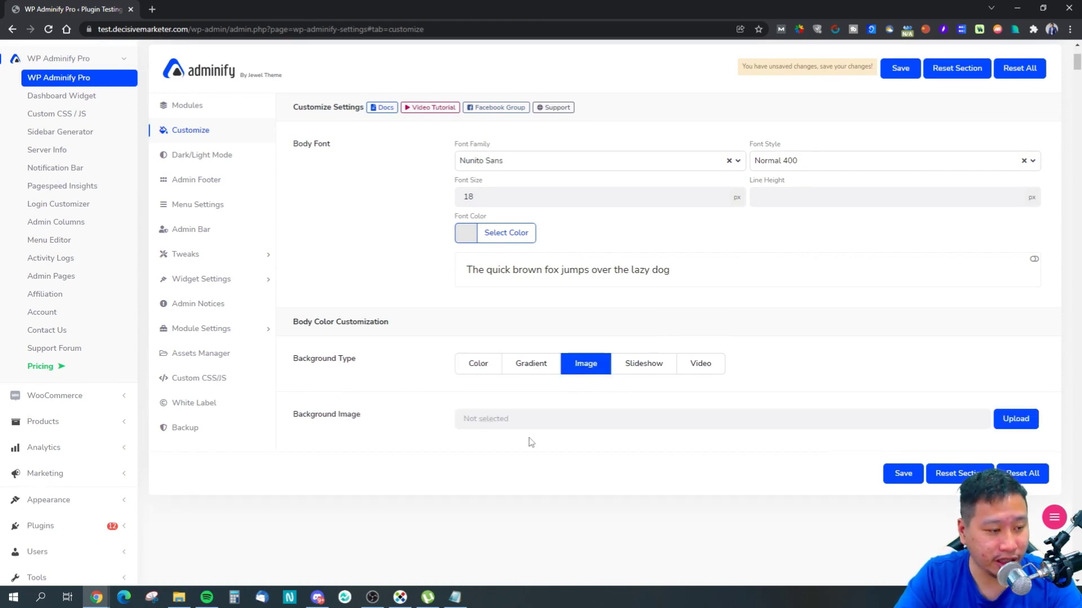
{"action": "left_click", "coordinate": [1011, 418]}
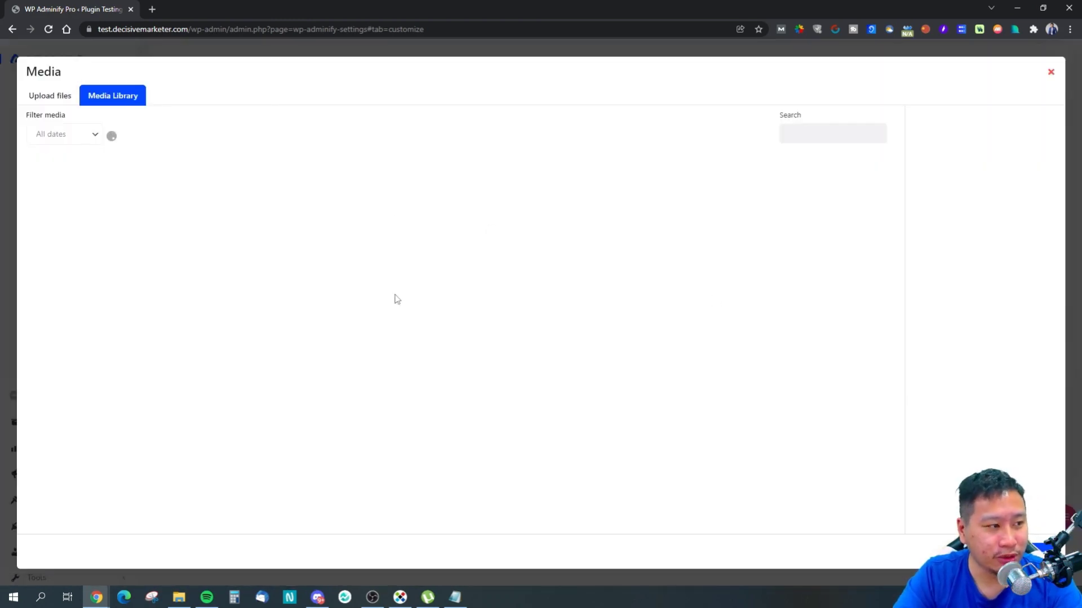
{"action": "left_click", "coordinate": [179, 597]}
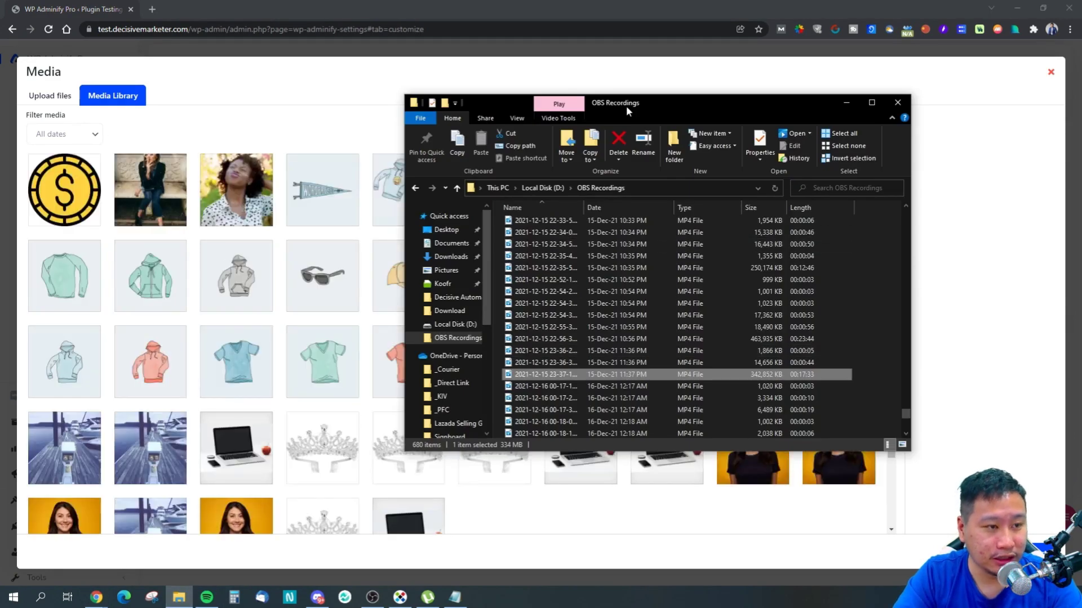
{"action": "left_click_drag", "start_coordinate": [626, 106], "coordinate": [1081, 106]}
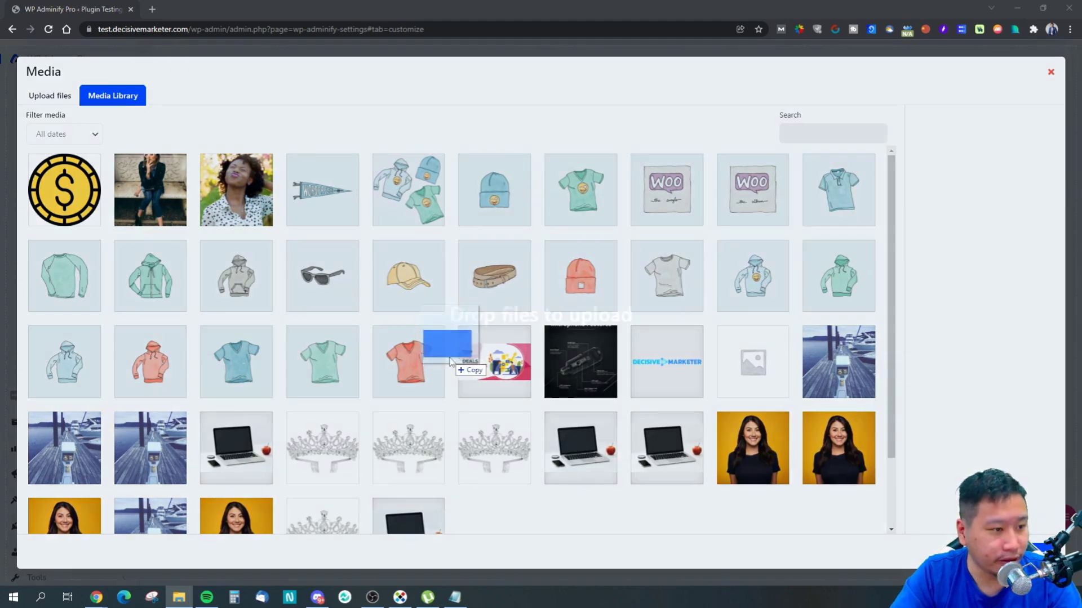
{"action": "left_click_drag", "start_coordinate": [449, 357], "coordinate": [473, 343]}
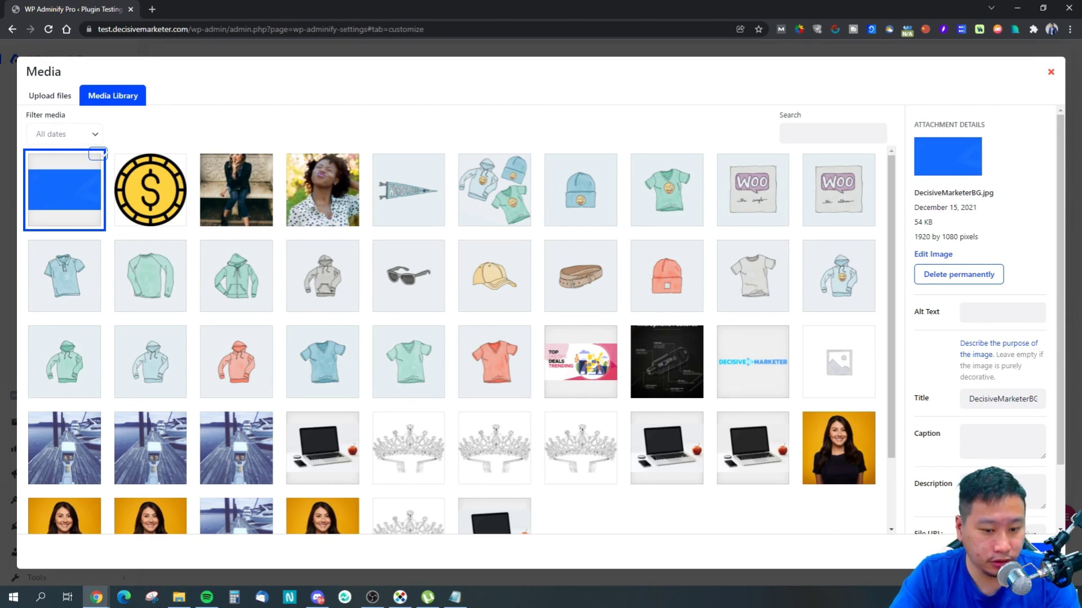
{"action": "left_click", "coordinate": [1014, 551]}
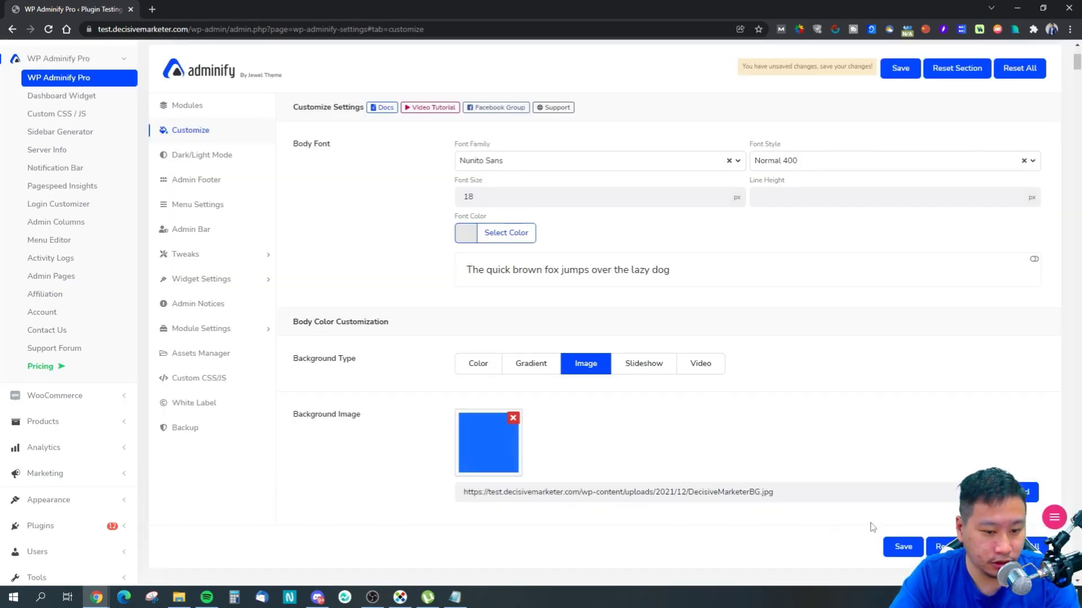
Save the Customize settings and reload the page to apply the new font size and background image.
{"action": "left_click", "coordinate": [900, 547]}
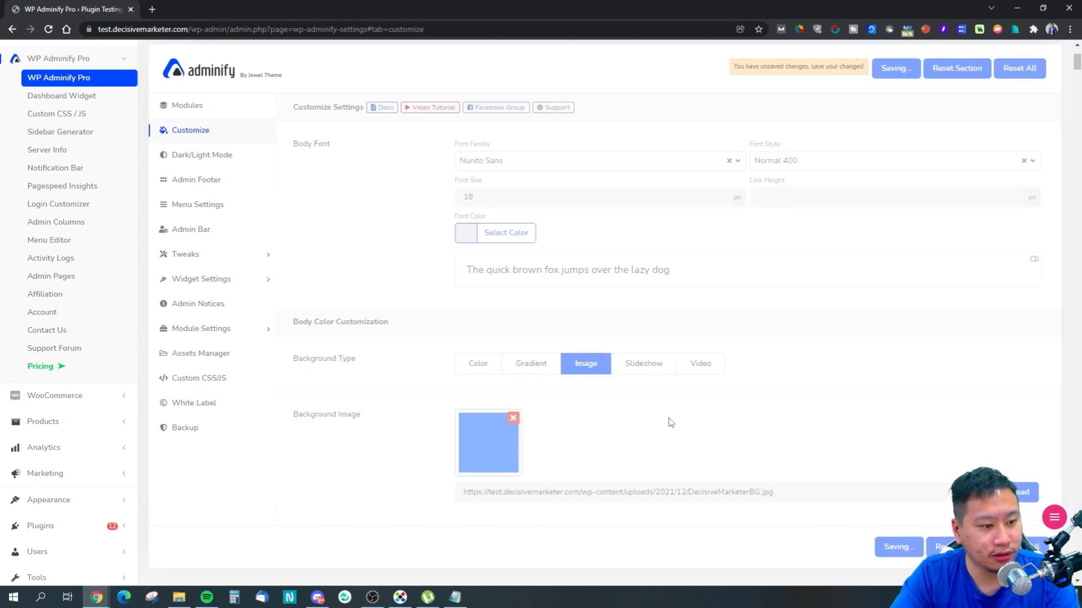
{"action": "scroll", "coordinate": [490, 435], "scroll_direction": "down", "scroll_amount": 4}
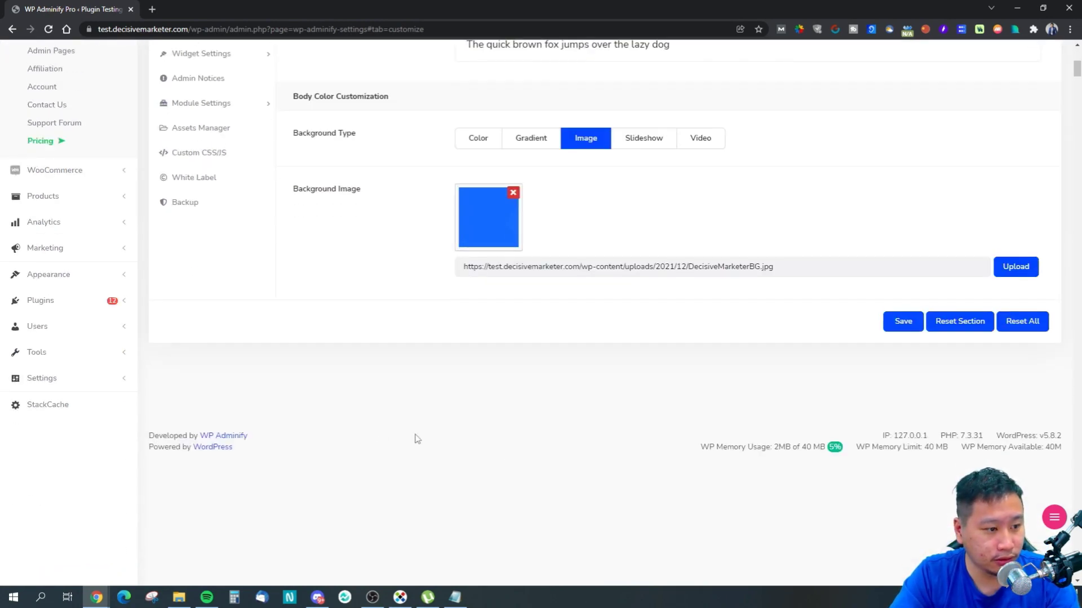
{"action": "left_click", "coordinate": [896, 324]}
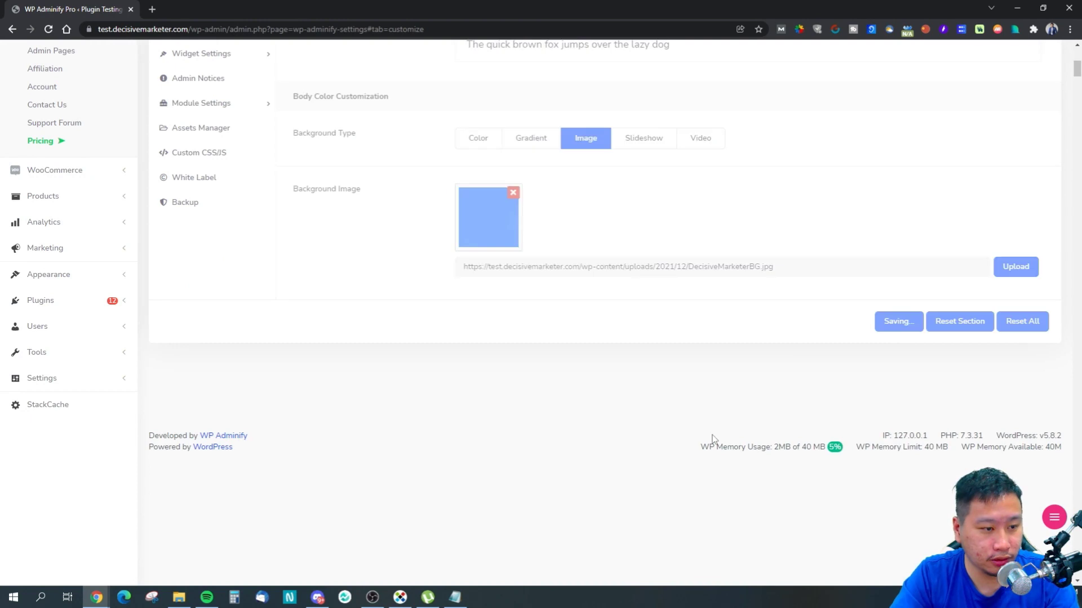
{"action": "scroll", "coordinate": [712, 439], "scroll_direction": "up", "scroll_amount": 7}
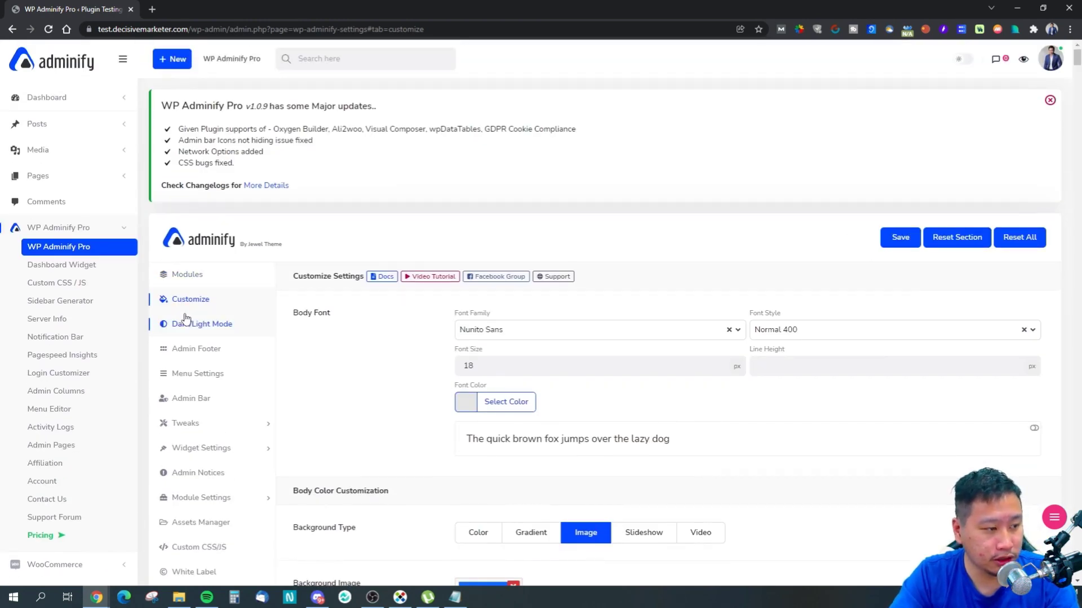
{"action": "left_click", "coordinate": [50, 30]}
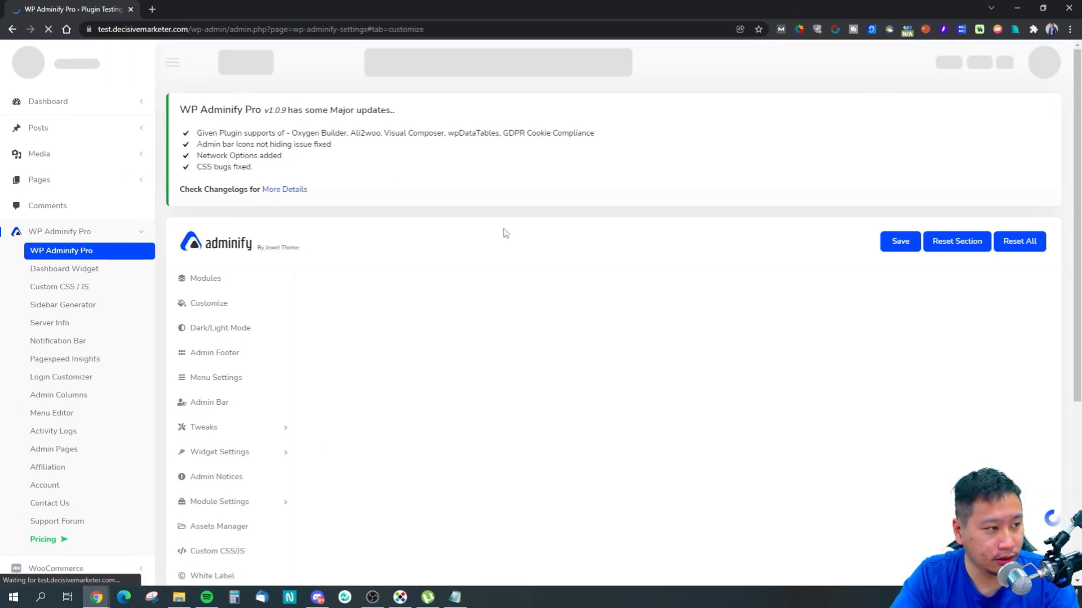
Switch the body background type to Slideshow and to Video to examine the options each one offers.
{"action": "scroll", "coordinate": [624, 454], "scroll_direction": "down", "scroll_amount": 5}
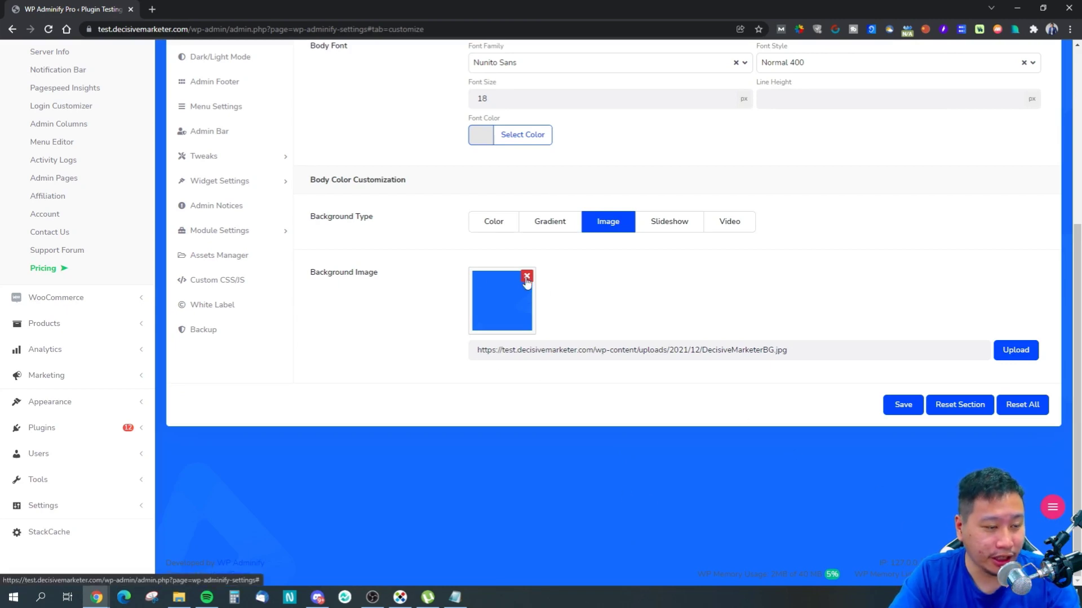
{"action": "left_click", "coordinate": [668, 222]}
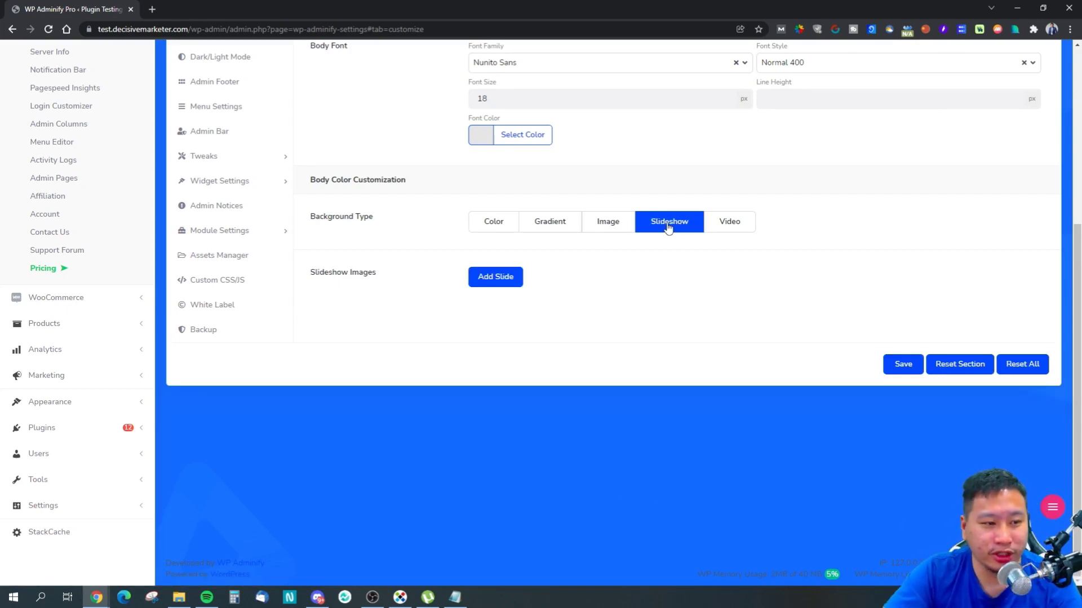
{"action": "left_click", "coordinate": [729, 222]}
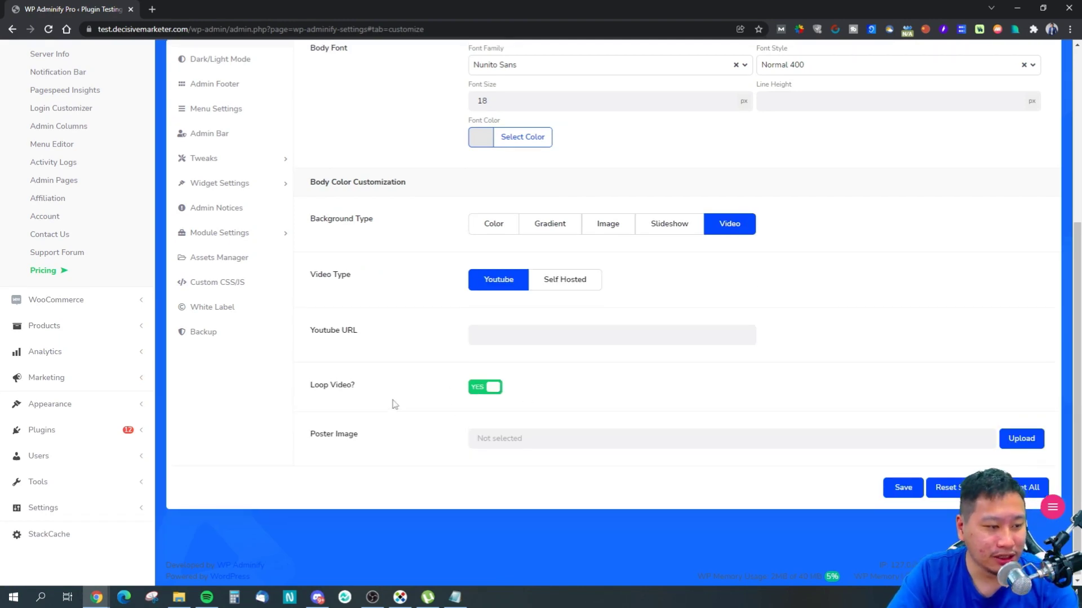
Open the Dark/Light Mode settings and switch Color Mode to Dark Mode and back to Light Mode to compare their logo options.
{"action": "scroll", "coordinate": [361, 409], "scroll_direction": "up", "scroll_amount": 5}
{"action": "scroll", "coordinate": [361, 409], "scroll_direction": "down", "scroll_amount": 2}
{"action": "scroll", "coordinate": [255, 283], "scroll_direction": "up", "scroll_amount": 1}
{"action": "left_click", "coordinate": [255, 283]}
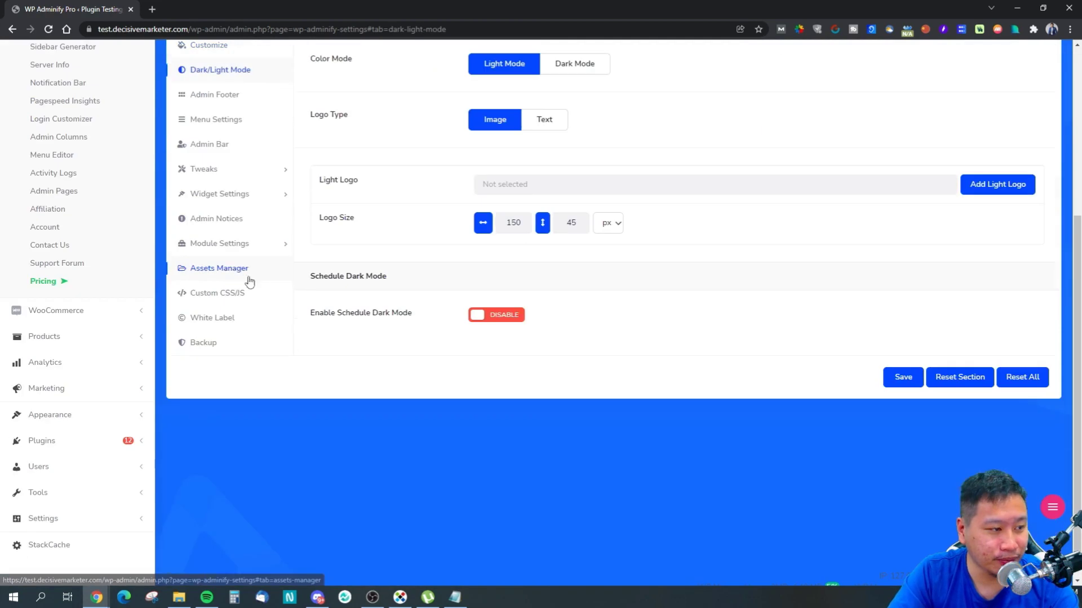
{"action": "scroll", "coordinate": [935, 253], "scroll_direction": "up", "scroll_amount": 4}
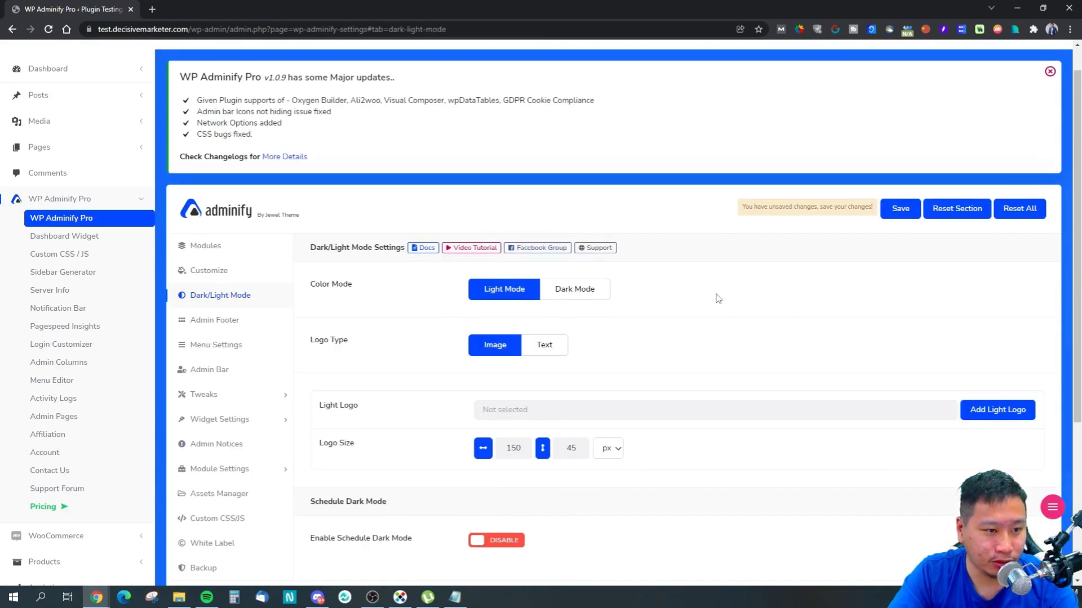
{"action": "left_click", "coordinate": [584, 292]}
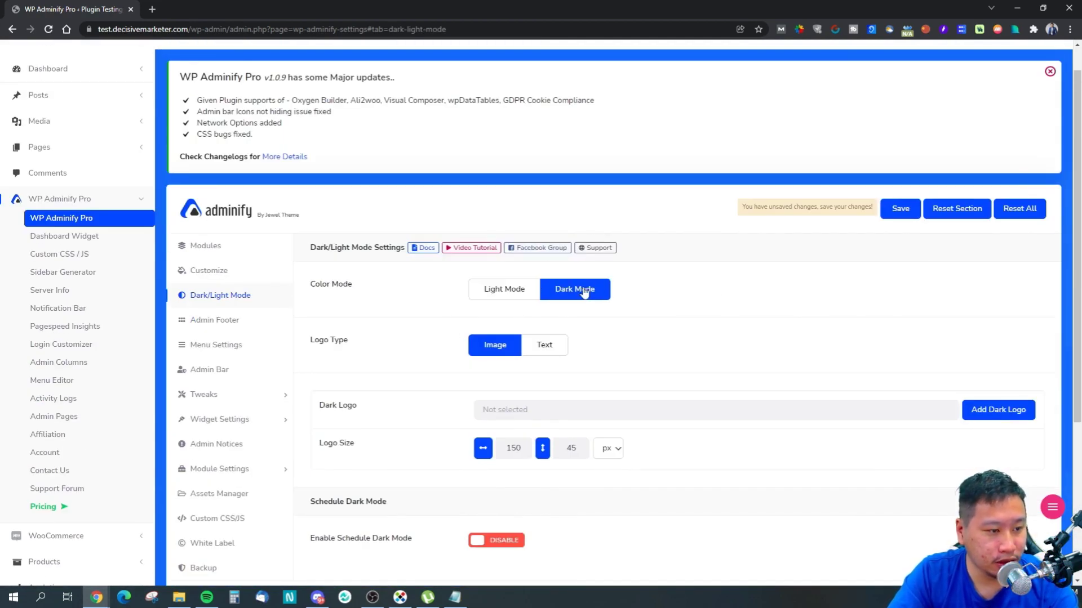
{"action": "left_click", "coordinate": [521, 290]}
{"action": "scroll", "coordinate": [510, 290], "scroll_direction": "up", "scroll_amount": 1}
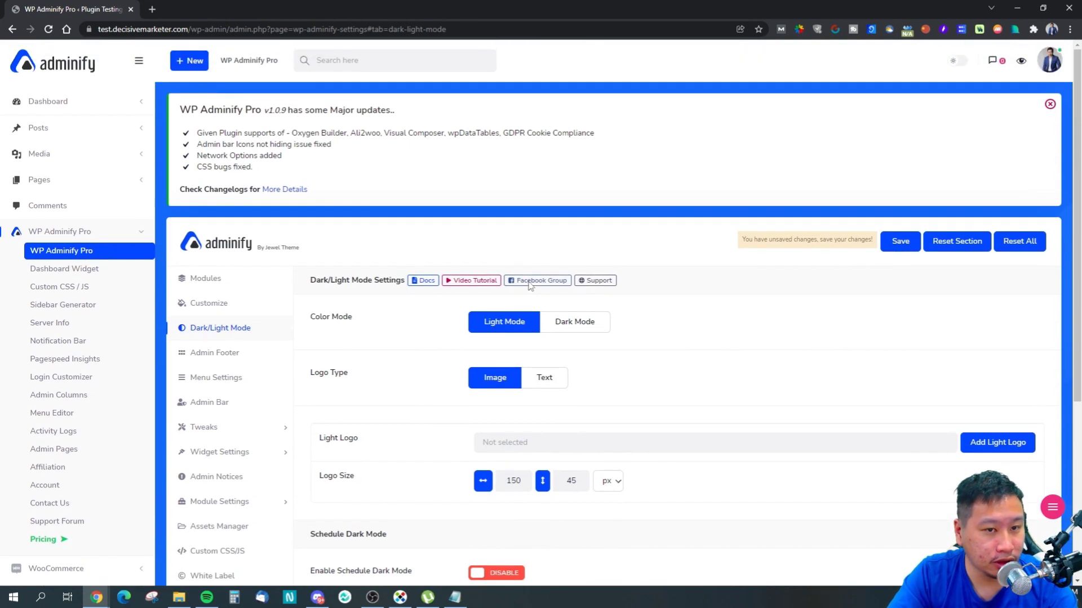
Toggle the admin's quick dark mode switch on and off repeatedly to preview both appearances, ending in light mode.
{"action": "left_click", "coordinate": [958, 61]}
{"action": "left_click", "coordinate": [958, 62]}
{"action": "left_click", "coordinate": [958, 61]}
{"action": "left_click", "coordinate": [958, 62]}
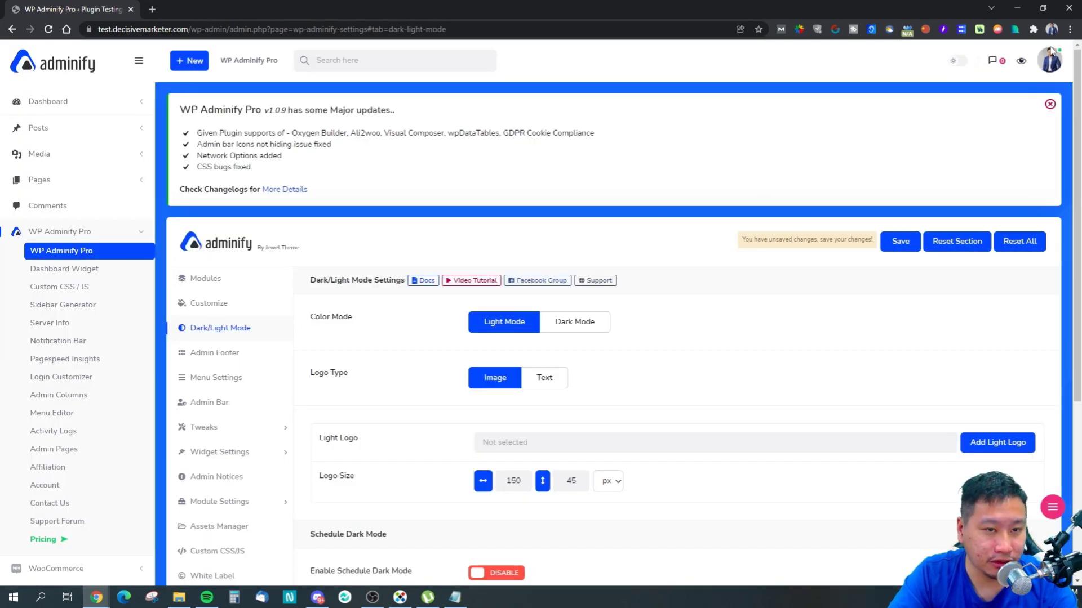
{"action": "left_click", "coordinate": [964, 63]}
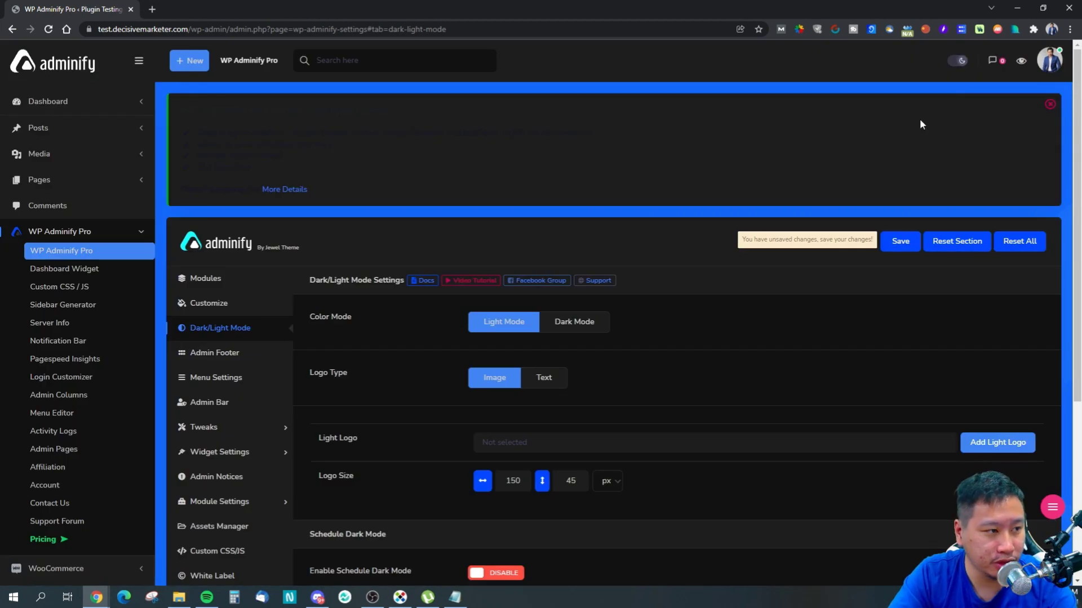
{"action": "left_click", "coordinate": [959, 63]}
Alternate the Logo Type between Text and Image to compare their fields, ending on Image.
{"action": "scroll", "coordinate": [574, 321], "scroll_direction": "down", "scroll_amount": 2}
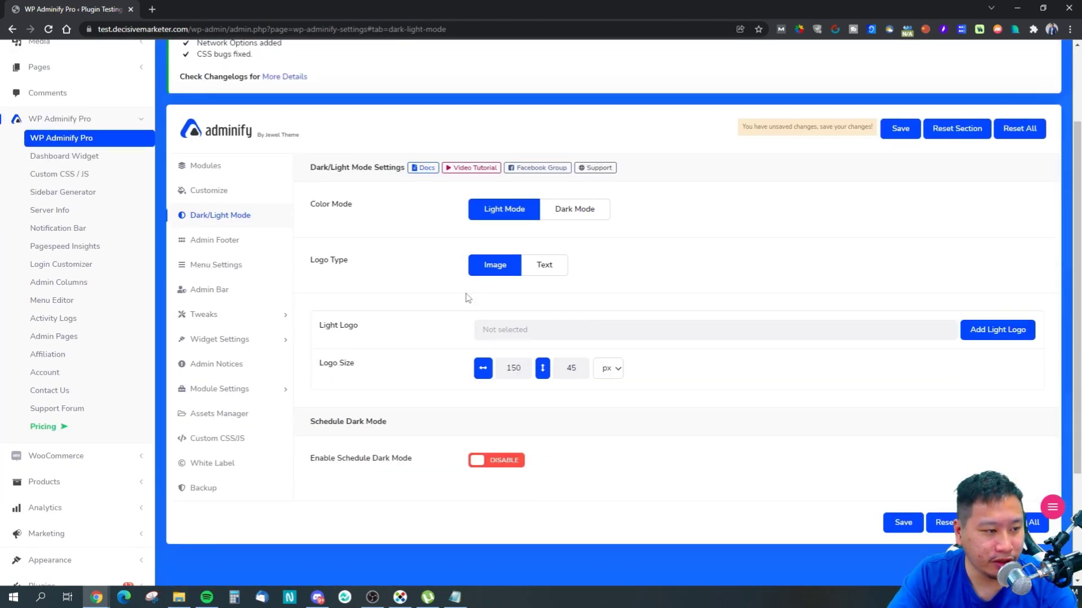
{"action": "scroll", "coordinate": [293, 386], "scroll_direction": "up", "scroll_amount": 2}
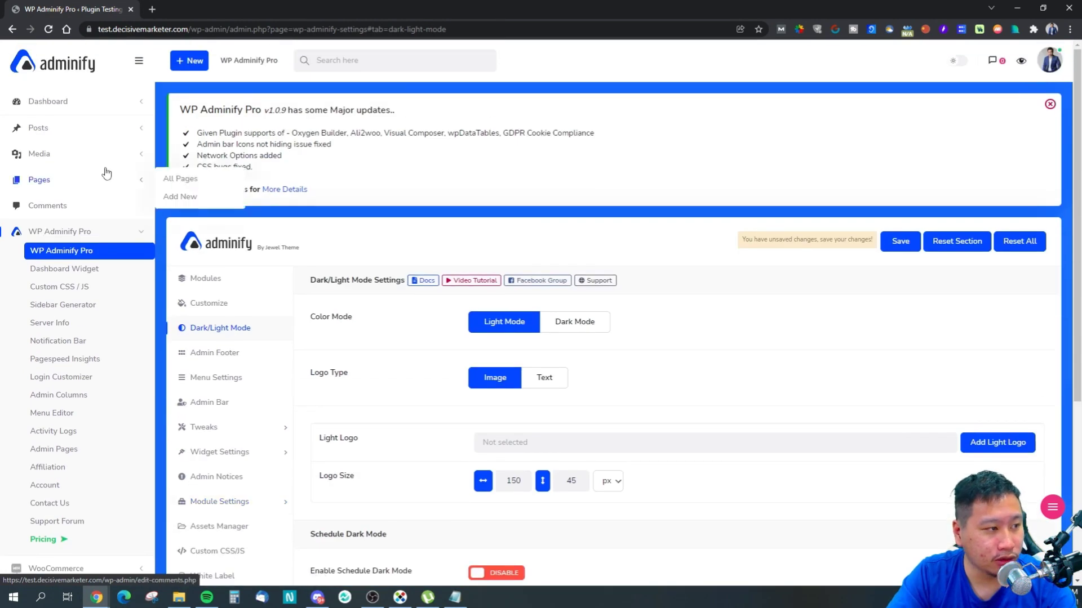
{"action": "left_click", "coordinate": [556, 386]}
{"action": "left_click", "coordinate": [508, 387]}
{"action": "left_click", "coordinate": [555, 388]}
{"action": "left_click", "coordinate": [509, 387]}
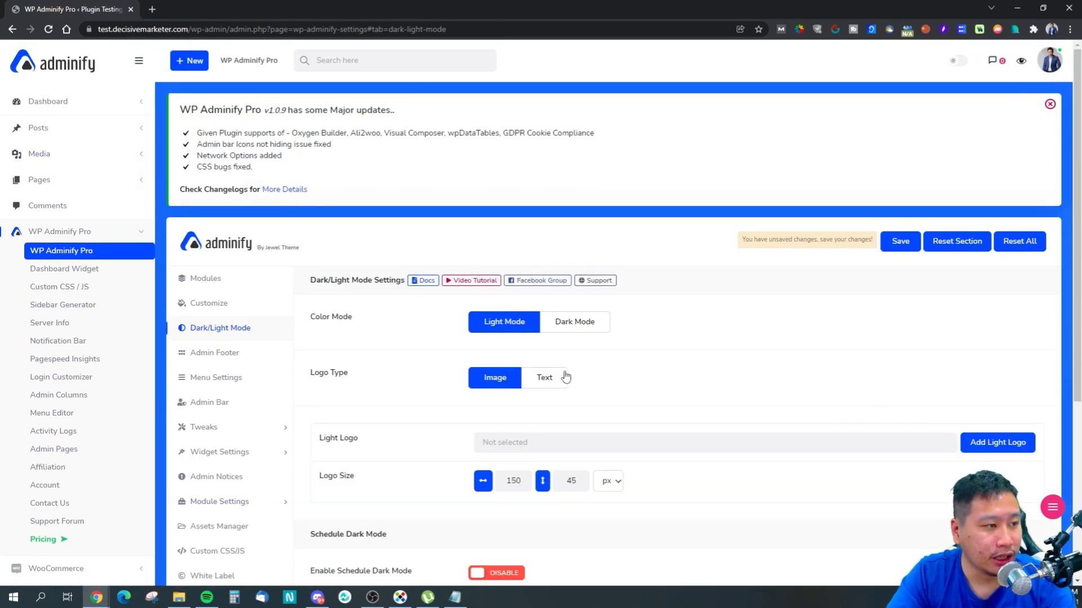
{"action": "left_click", "coordinate": [559, 378]}
{"action": "left_click", "coordinate": [501, 386]}
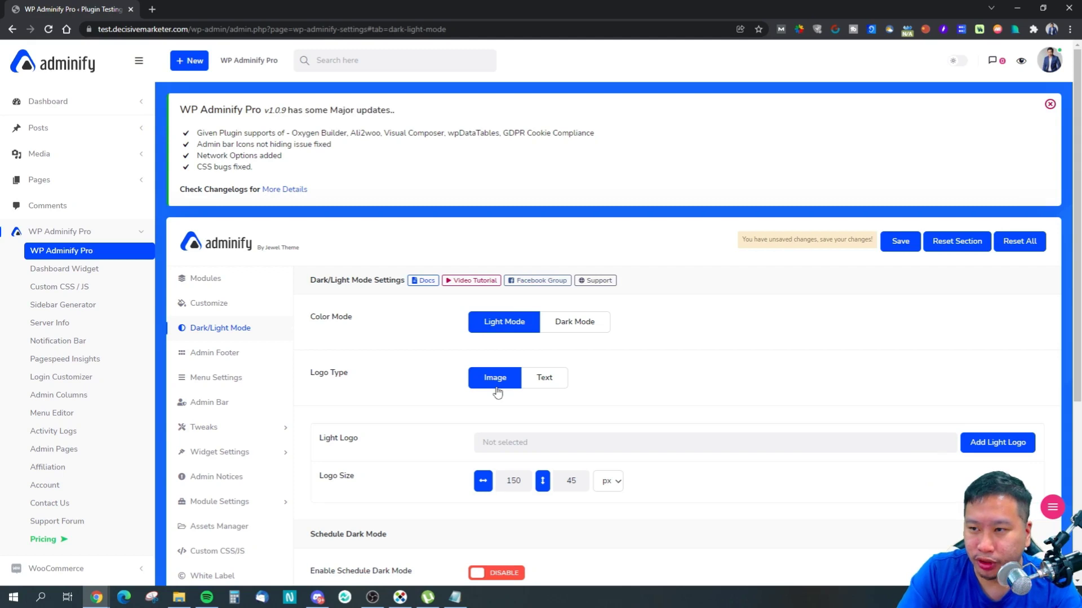
{"action": "left_click", "coordinate": [525, 389]}
{"action": "left_click", "coordinate": [499, 388]}
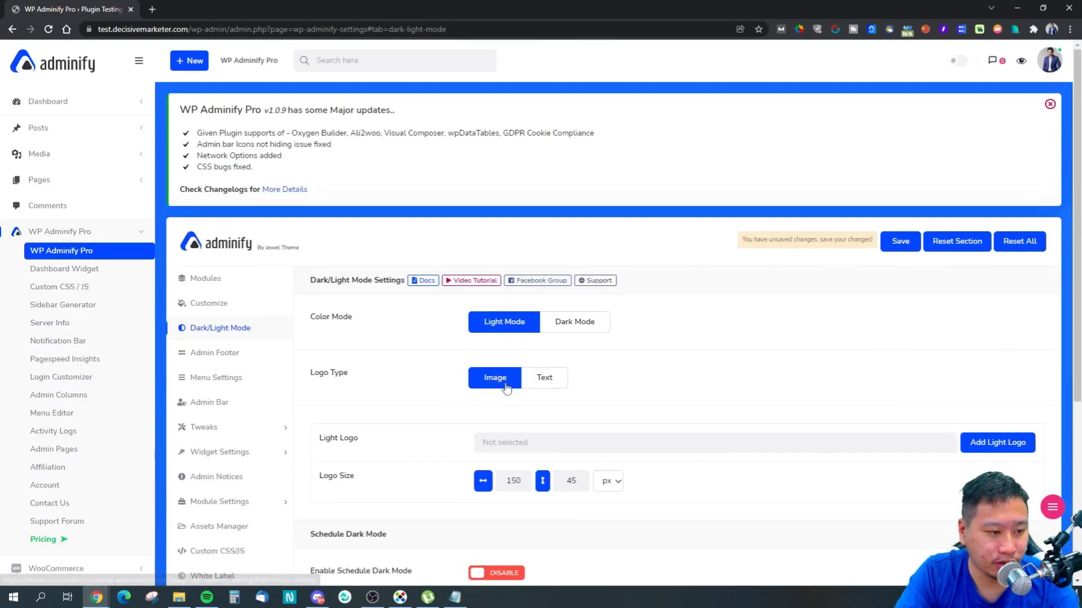
{"action": "left_click", "coordinate": [545, 382]}
{"action": "left_click", "coordinate": [499, 383]}
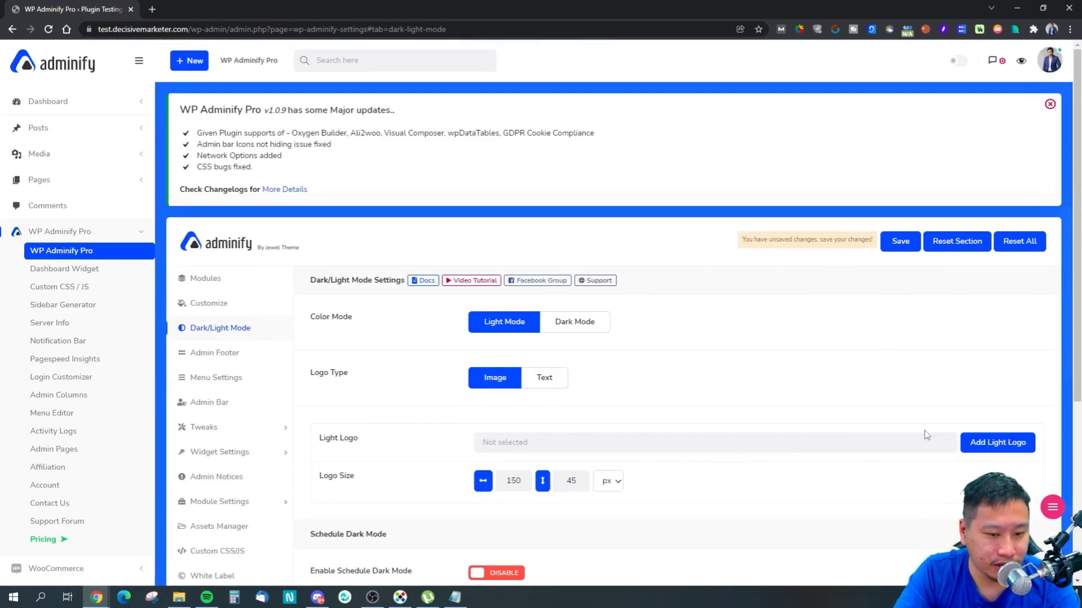
Upload Decisive-Marketer-Logo-Final-01.png from File Explorer, but insert the existing Decisive Marketer logo from the media library as the light logo.
{"action": "left_click", "coordinate": [997, 442]}
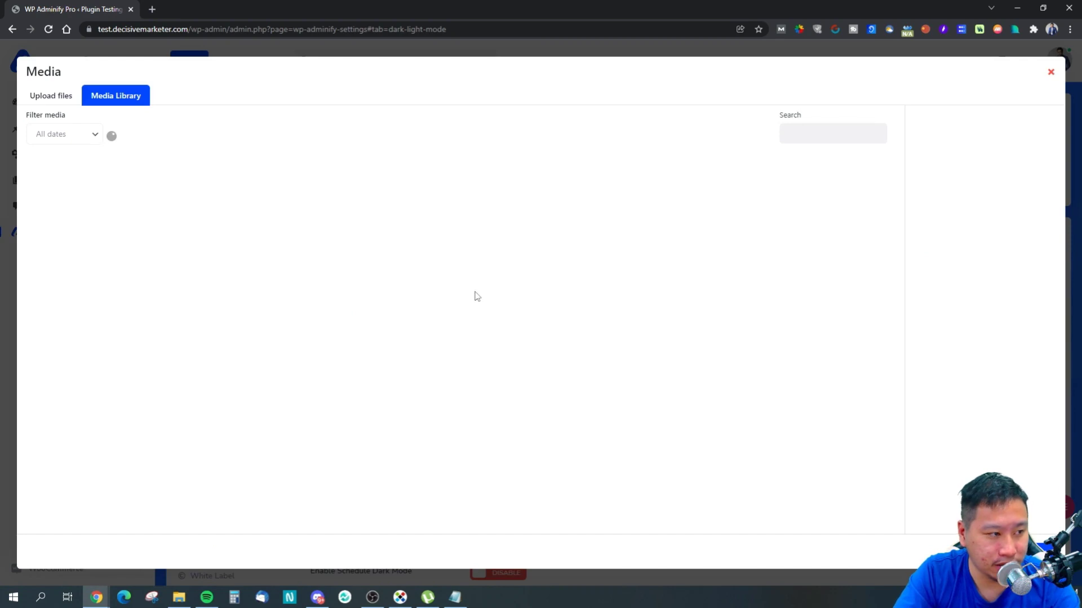
{"action": "left_click", "coordinate": [179, 597]}
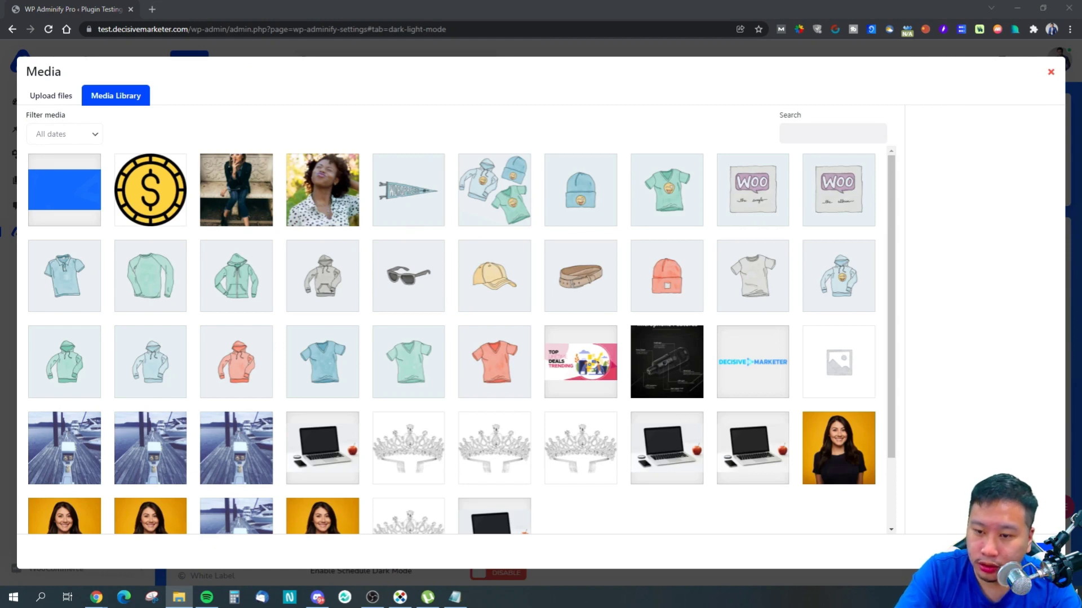
{"action": "left_click_drag", "start_coordinate": [0, 335], "coordinate": [338, 338]}
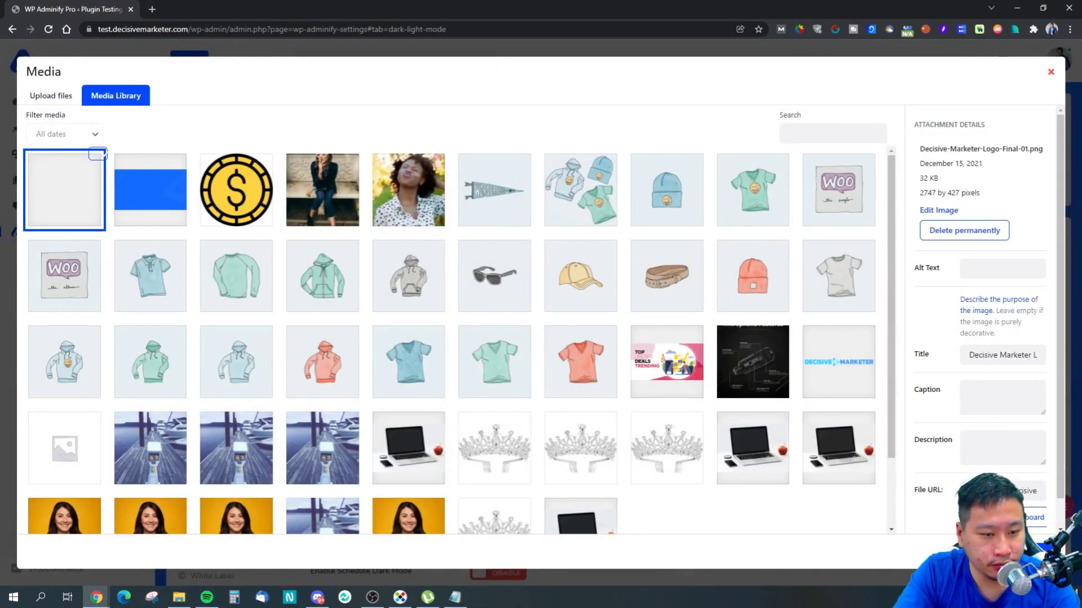
{"action": "left_click", "coordinate": [850, 389]}
{"action": "left_click", "coordinate": [1025, 551]}
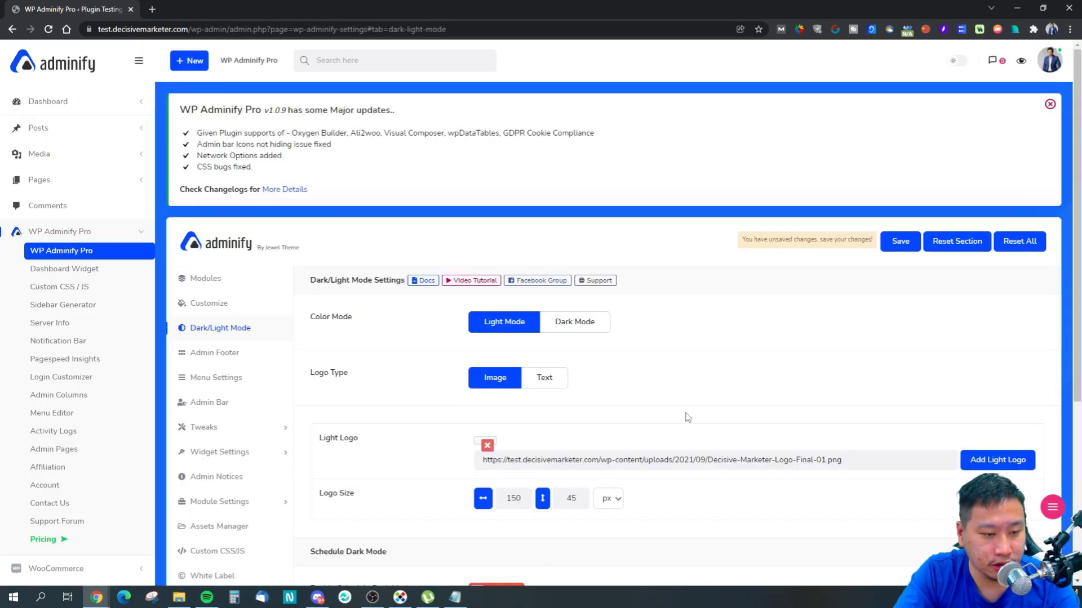
Save the Dark/Light Mode settings and reload the page to apply the new light logo.
{"action": "scroll", "coordinate": [737, 414], "scroll_direction": "down", "scroll_amount": 4}
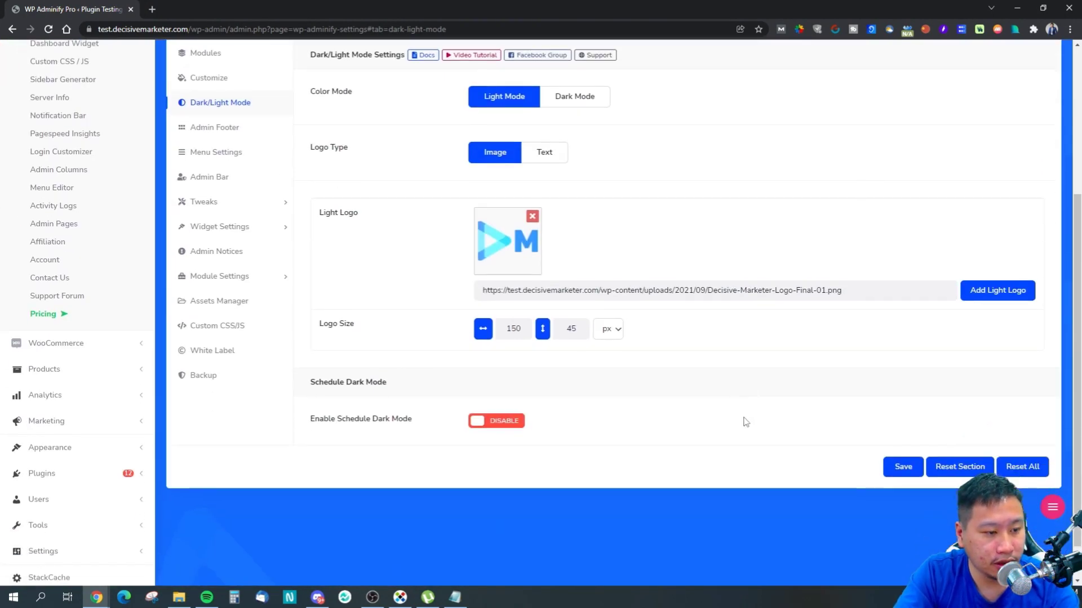
{"action": "key", "text": "alt+Tab"}
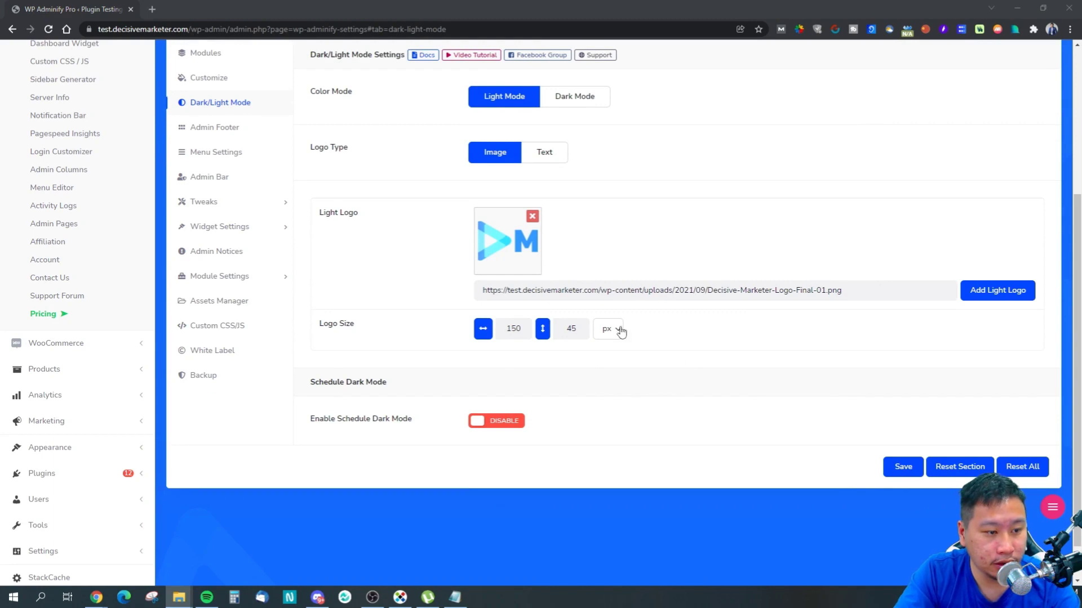
{"action": "left_click", "coordinate": [903, 467]}
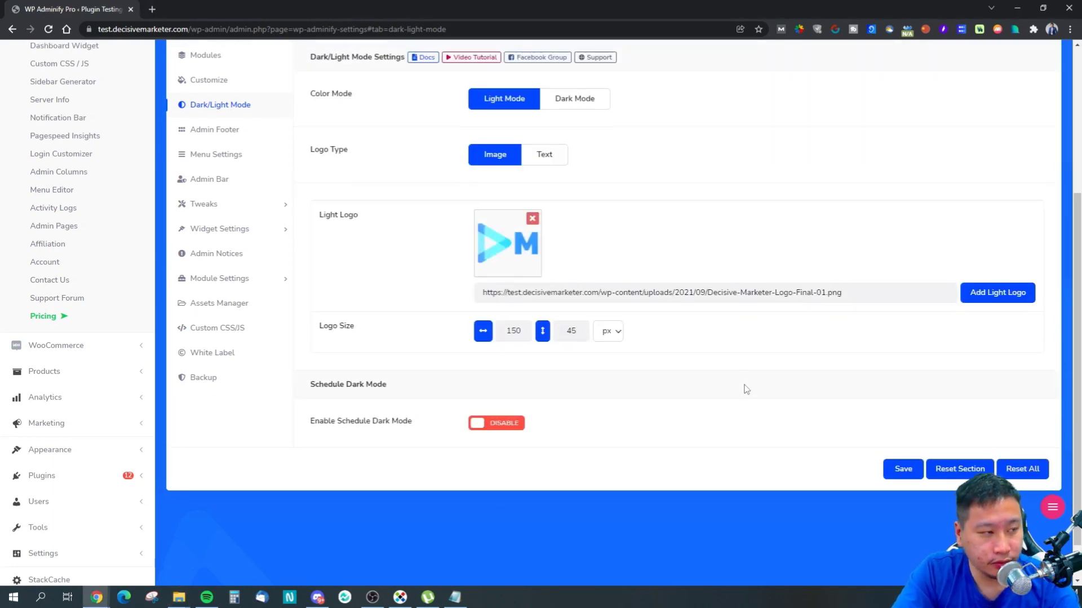
{"action": "scroll", "coordinate": [592, 449], "scroll_direction": "down", "scroll_amount": 5}
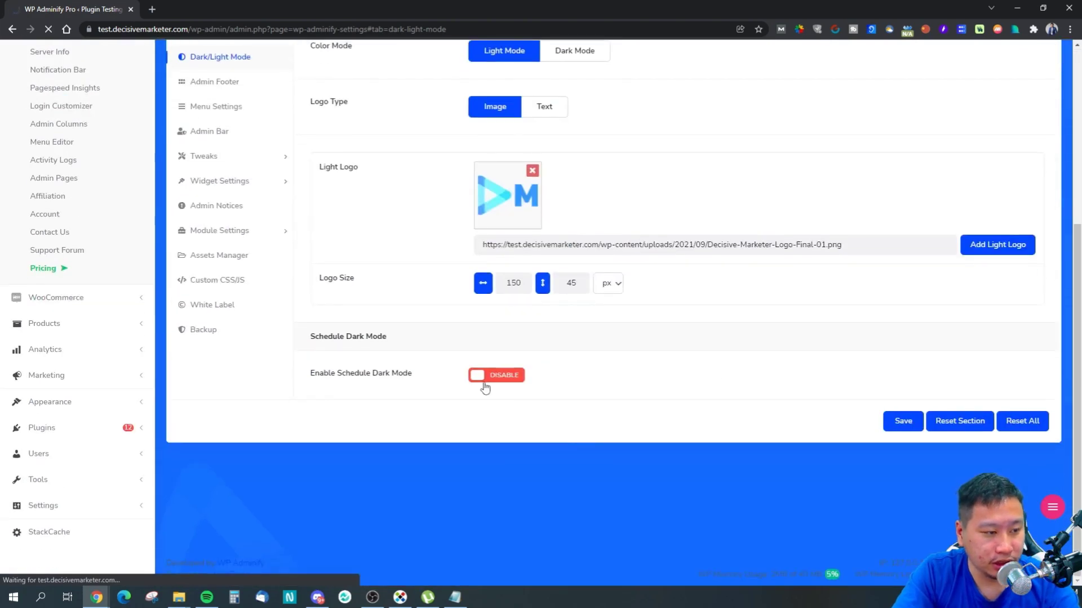
Turn the admin's dark mode on and off again to check the sidebar logo in both modes.
{"action": "scroll", "coordinate": [586, 401], "scroll_direction": "up", "scroll_amount": 5}
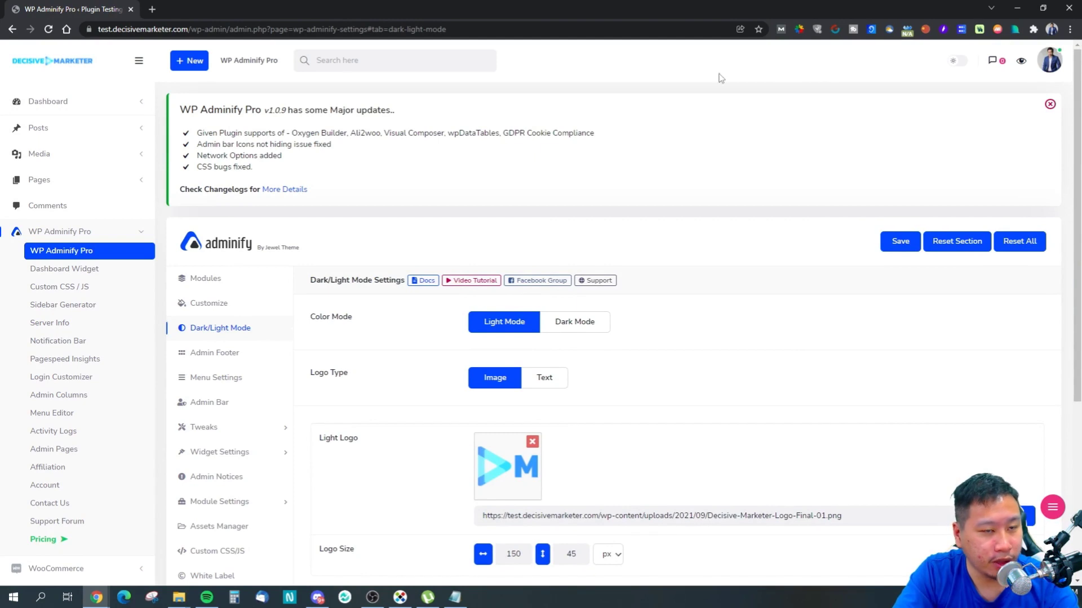
{"action": "left_click", "coordinate": [957, 59]}
{"action": "left_click", "coordinate": [956, 59]}
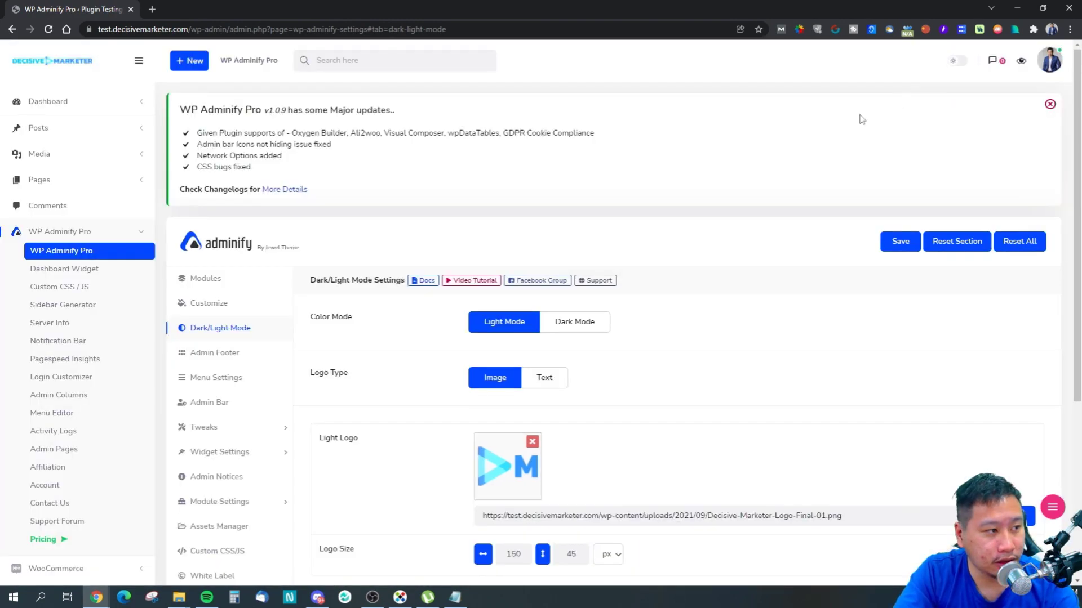
Set Color Mode to Dark Mode, upload Decisive-Marketer-Logo-Final-white-text.png from File Explorer as the dark logo, and save the settings.
{"action": "scroll", "coordinate": [657, 350], "scroll_direction": "down", "scroll_amount": 3}
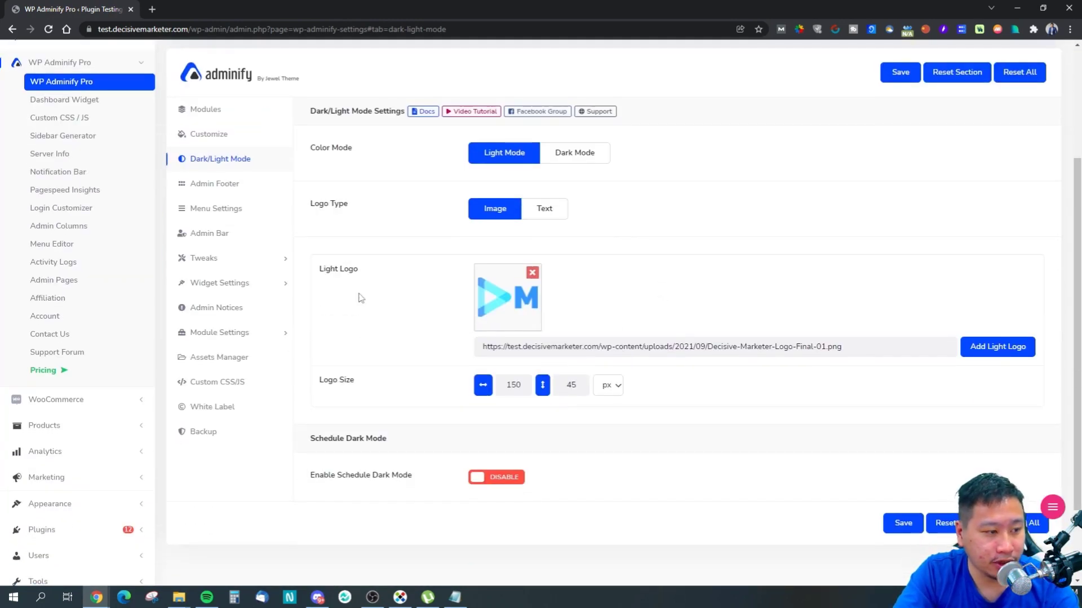
{"action": "left_click", "coordinate": [565, 153]}
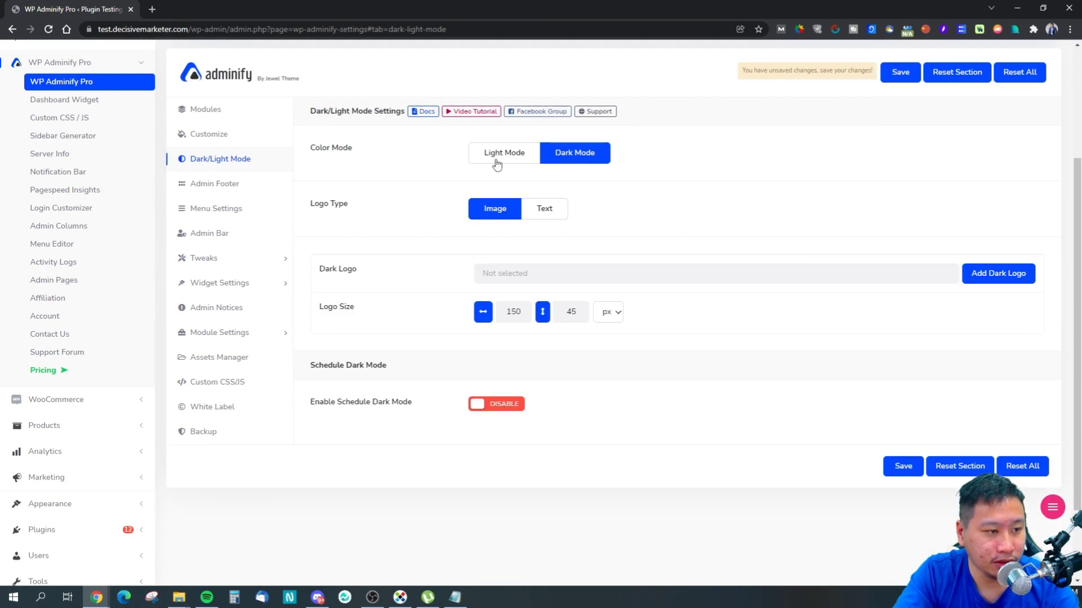
{"action": "left_click", "coordinate": [1002, 274]}
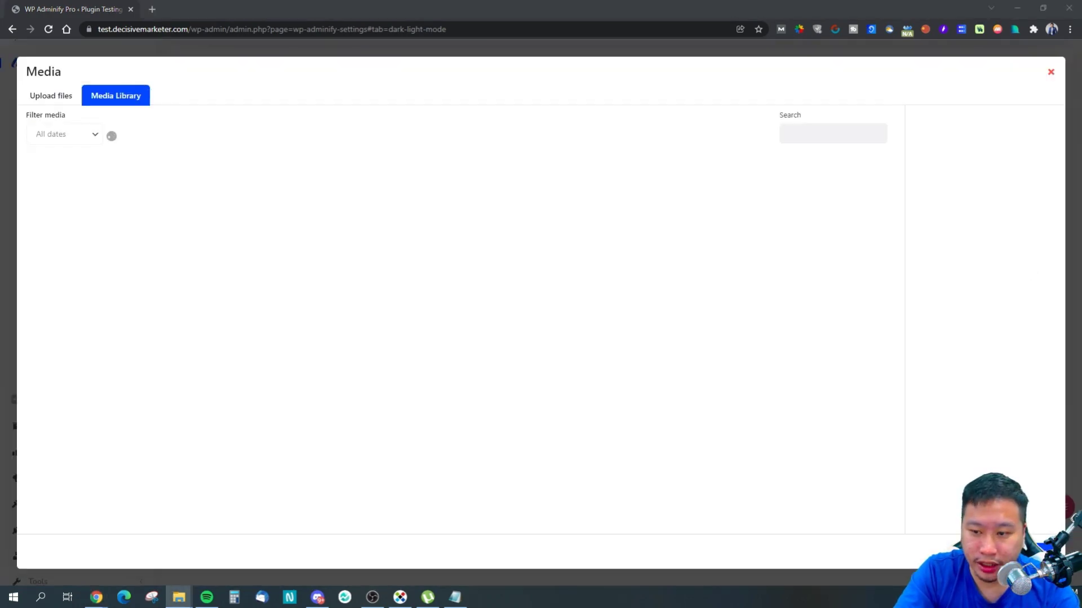
{"action": "left_click_drag", "start_coordinate": [627, 506], "coordinate": [496, 332]}
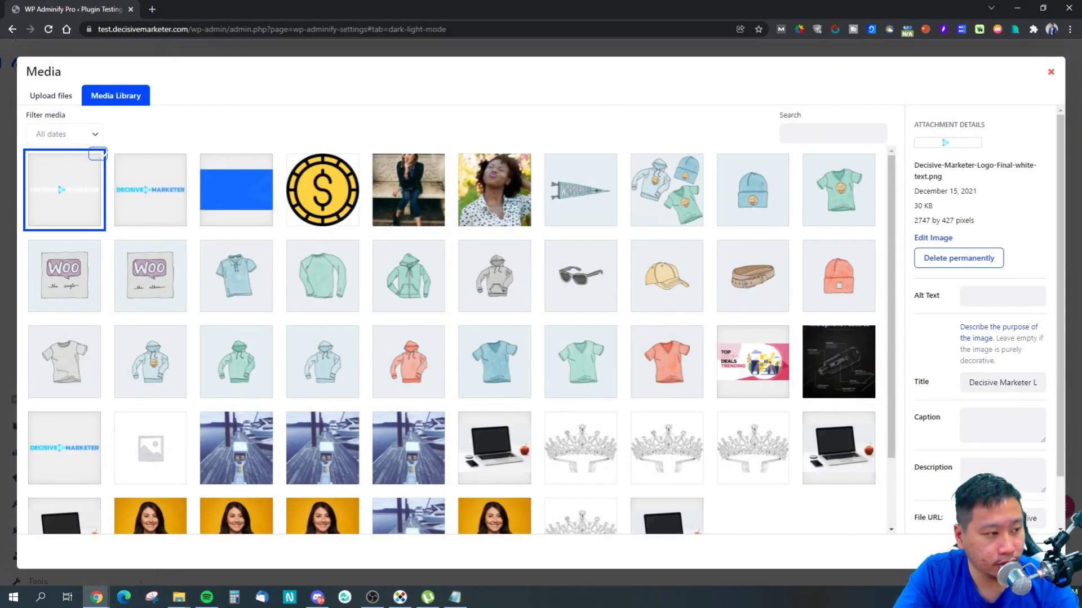
{"action": "left_click", "coordinate": [1031, 551]}
{"action": "left_click", "coordinate": [903, 523]}
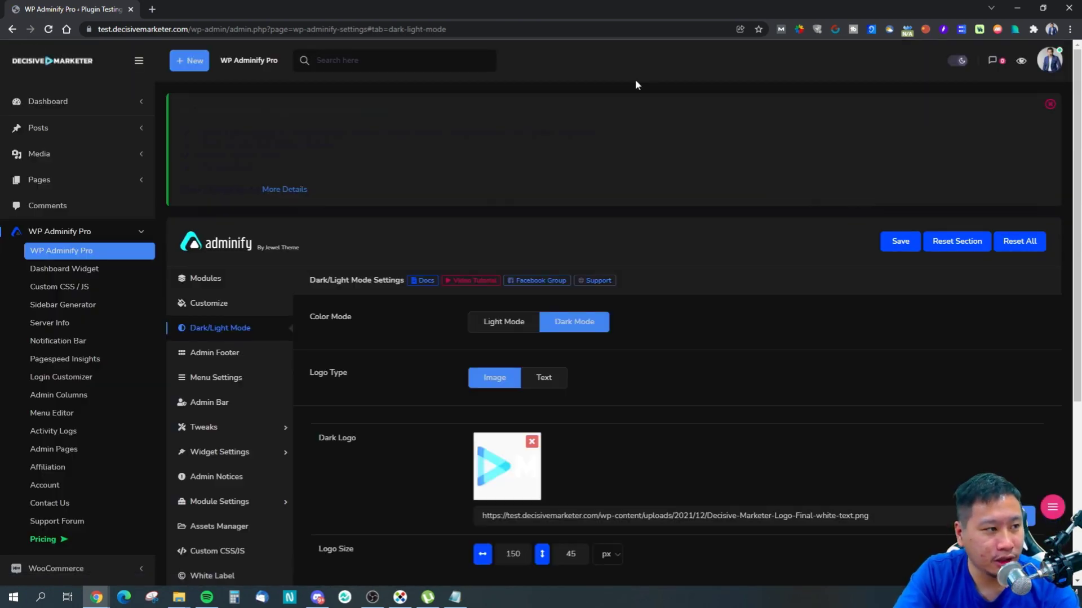
Toggle between the dark and light admin display to compare the two logos, leaving the display in light mode.
{"action": "left_click", "coordinate": [959, 61]}
{"action": "left_click", "coordinate": [959, 61]}
{"action": "left_click", "coordinate": [961, 67]}
{"action": "scroll", "coordinate": [704, 242], "scroll_direction": "down", "scroll_amount": 5}
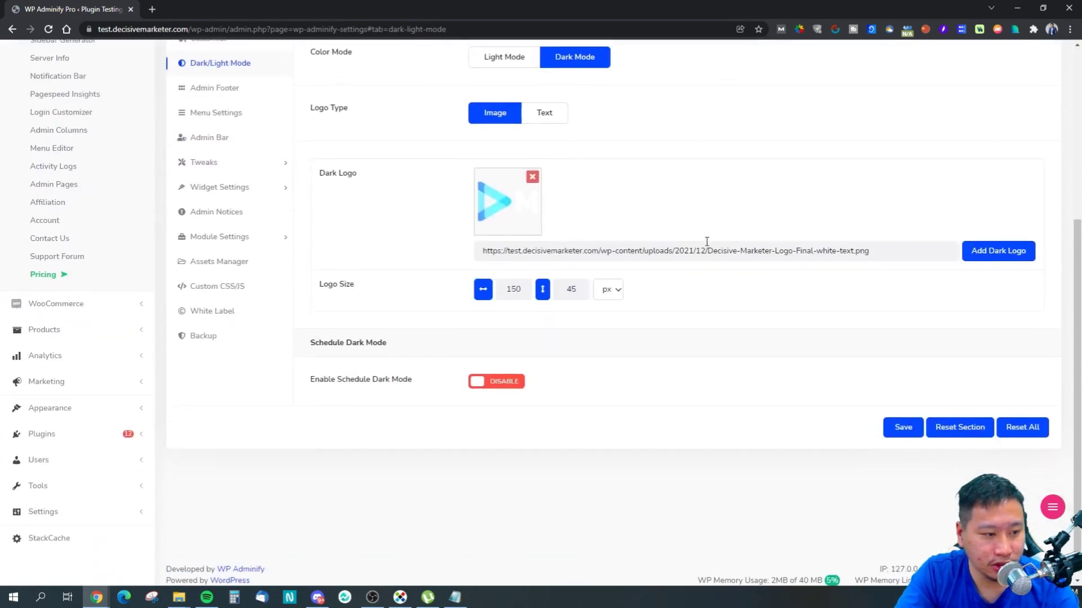
Open the Admin Footer settings and compare the Adminify Footer options and footer text editor with the information in the page footer.
{"action": "scroll", "coordinate": [383, 266], "scroll_direction": "up", "scroll_amount": 3}
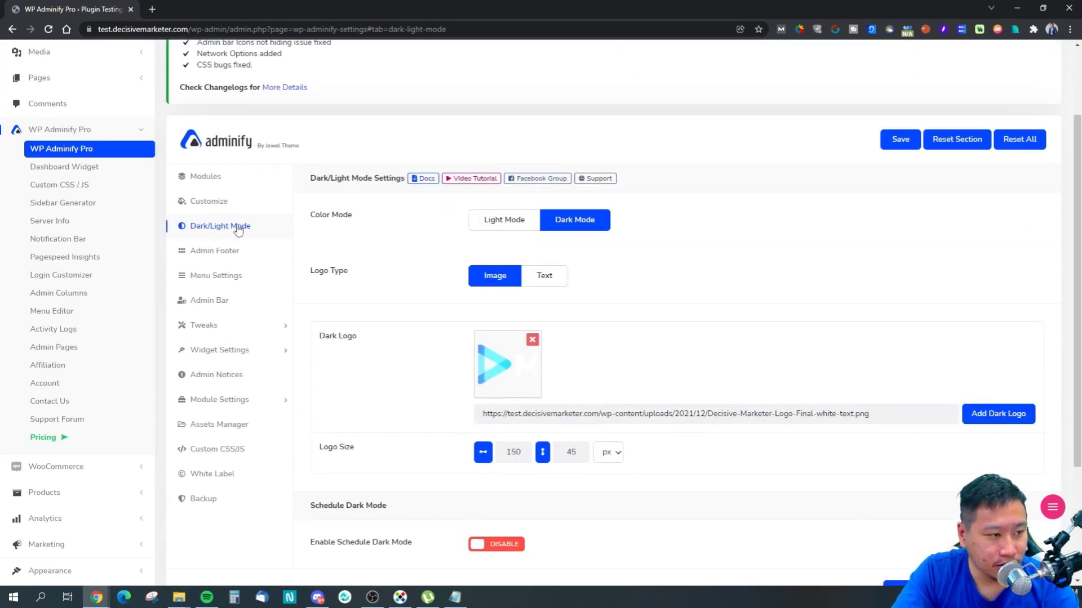
{"action": "left_click", "coordinate": [226, 251]}
{"action": "scroll", "coordinate": [332, 366], "scroll_direction": "down", "scroll_amount": 4}
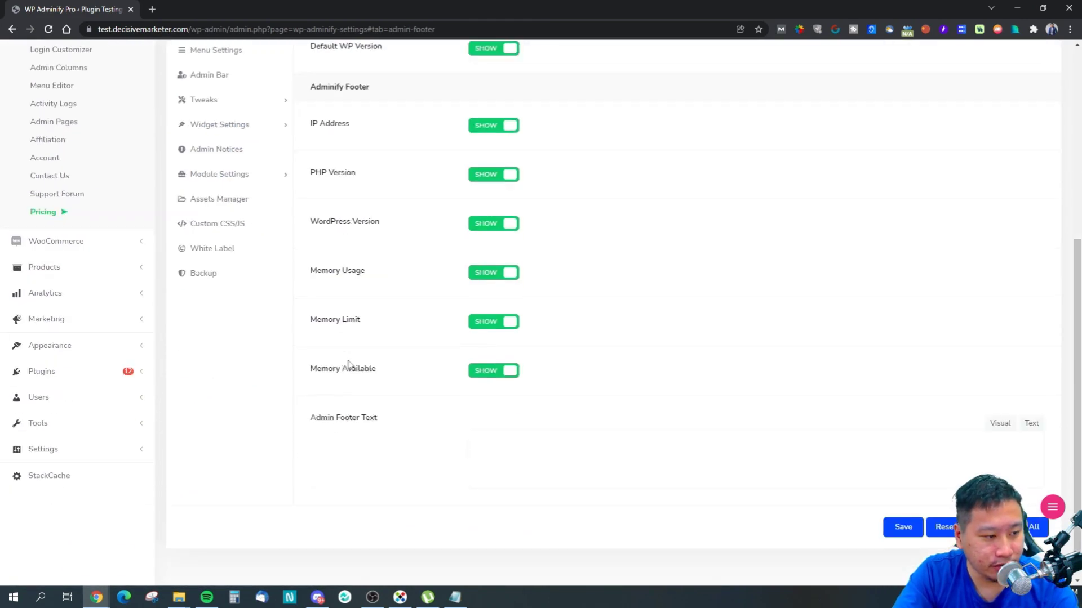
{"action": "scroll", "coordinate": [394, 372], "scroll_direction": "down", "scroll_amount": 2}
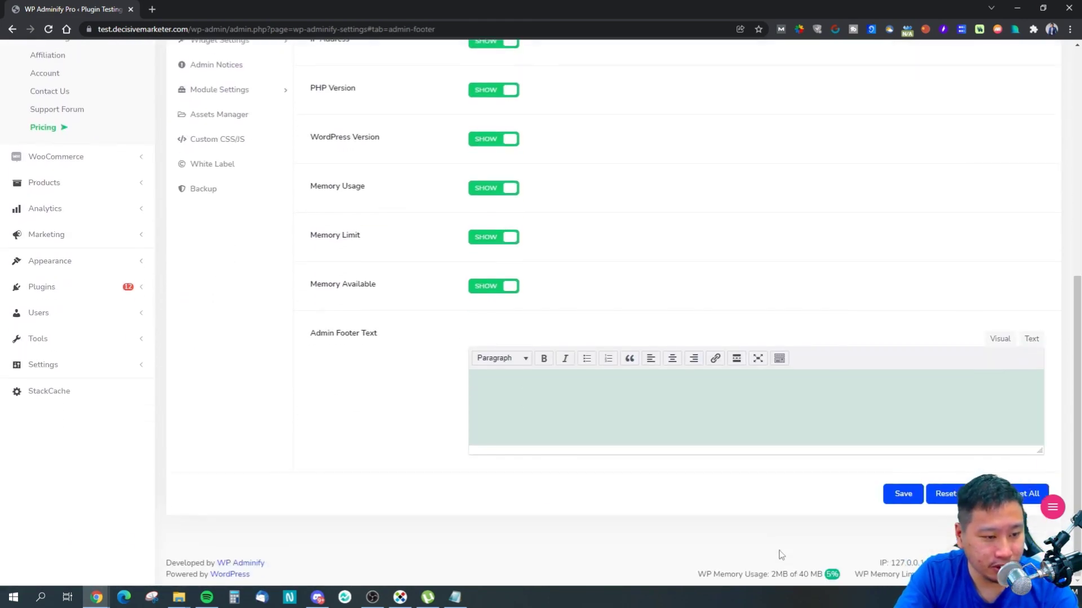
{"action": "scroll", "coordinate": [418, 461], "scroll_direction": "up", "scroll_amount": 4}
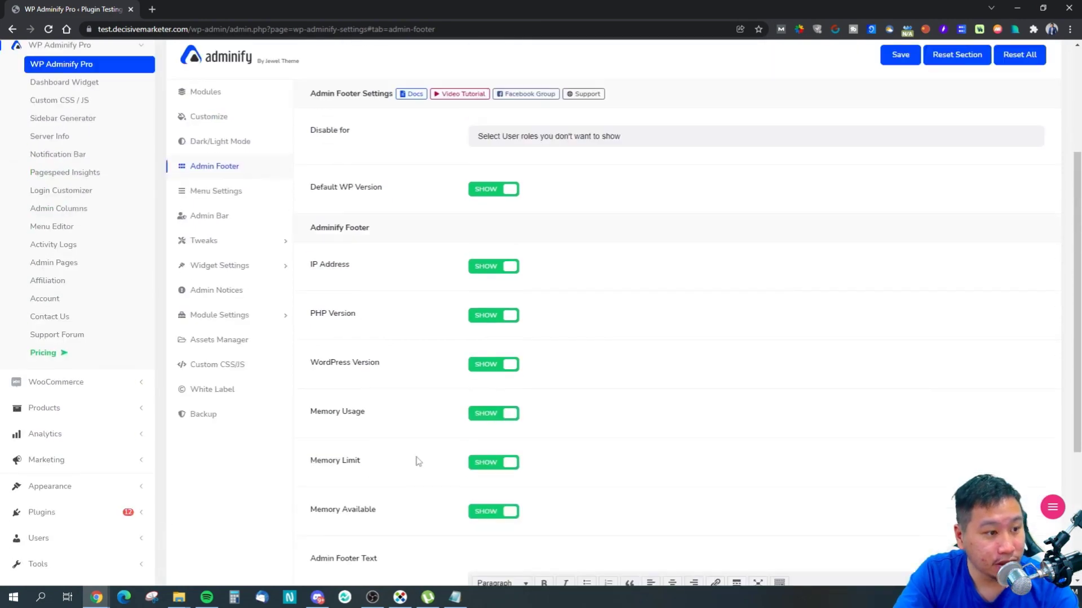
{"action": "scroll", "coordinate": [526, 484], "scroll_direction": "down", "scroll_amount": 4}
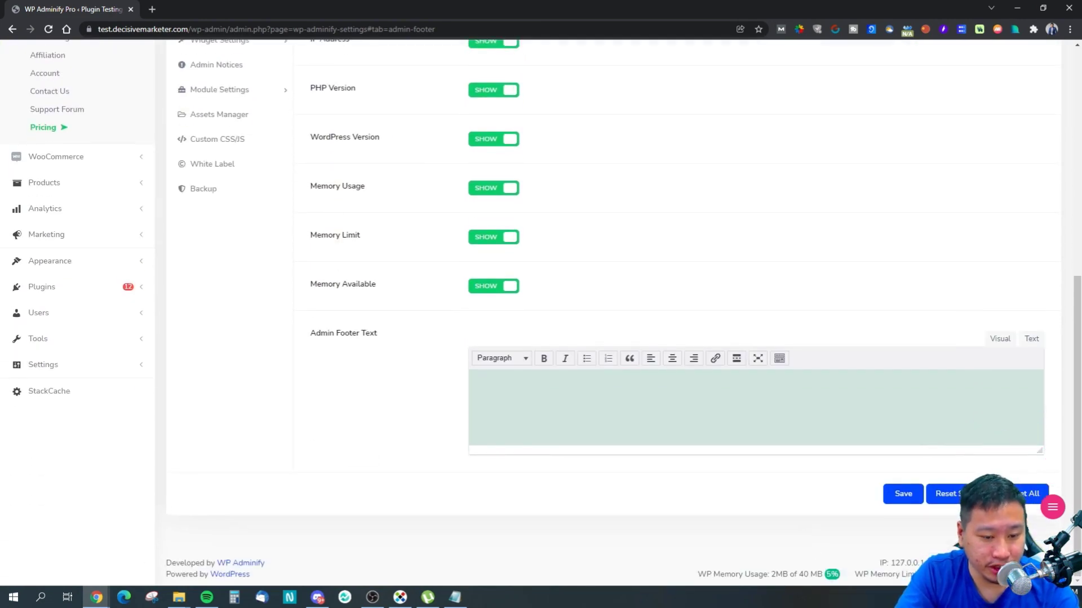
{"action": "left_click", "coordinate": [910, 560]}
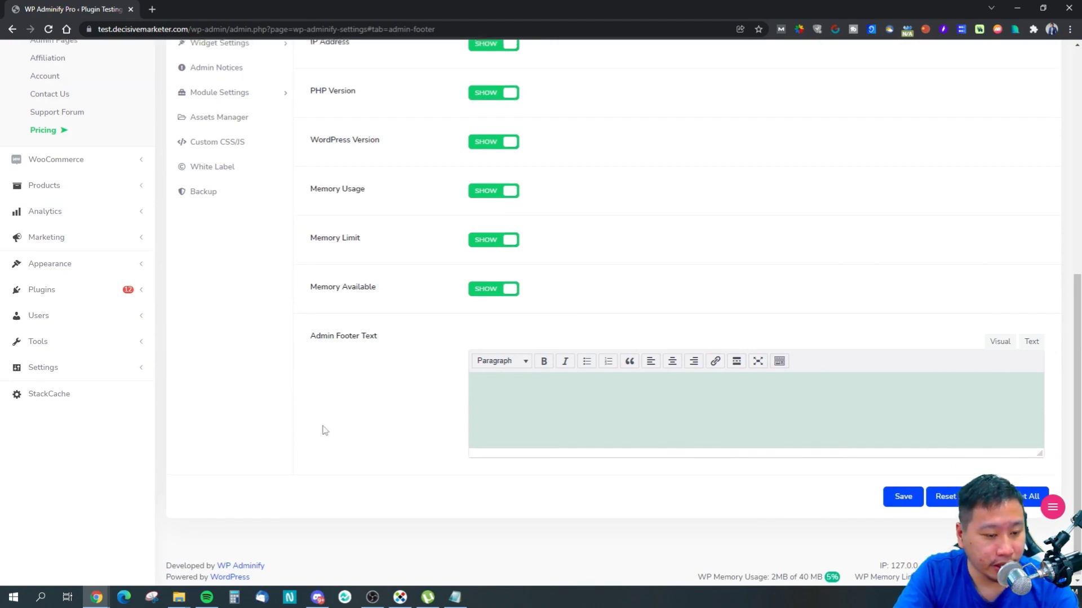
Open the Menu Settings section to view the menu type, sub menu style and menu mode options.
{"action": "scroll", "coordinate": [323, 430], "scroll_direction": "up", "scroll_amount": 6}
{"action": "left_click", "coordinate": [207, 309]}
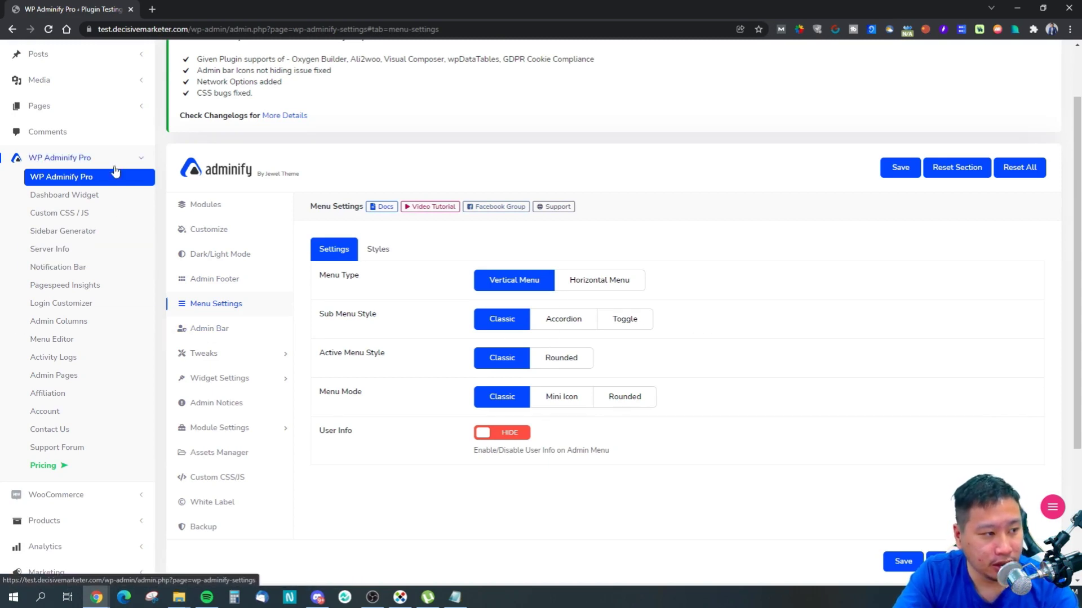
Reload the plugin's settings page, reopen Menu Settings, set Sub Menu Style to Accordion and save the settings.
{"action": "left_click", "coordinate": [123, 158]}
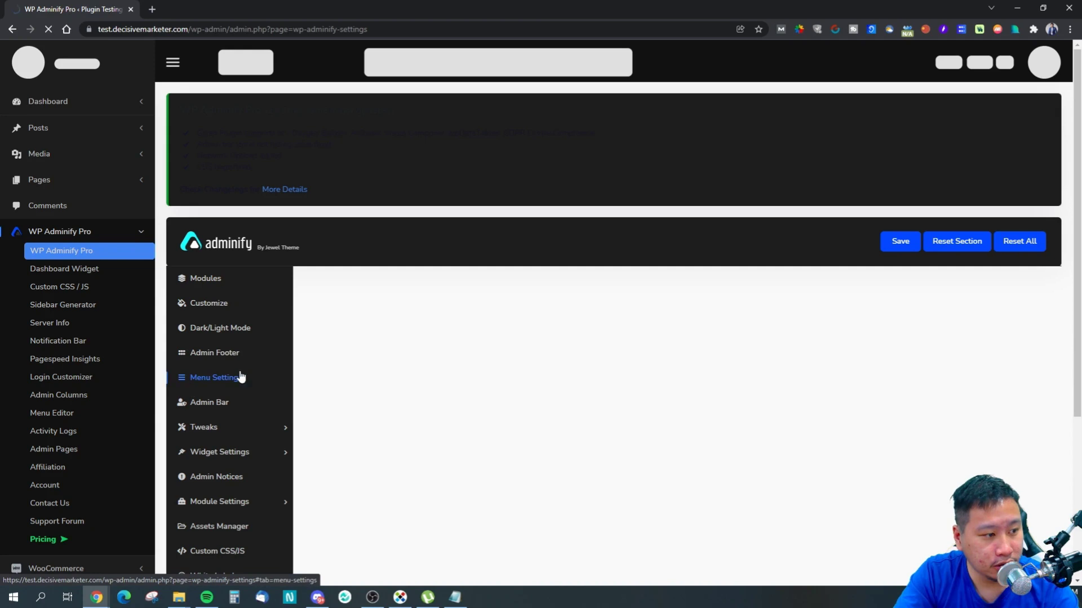
{"action": "scroll", "coordinate": [239, 377], "scroll_direction": "down", "scroll_amount": 1}
{"action": "left_click", "coordinate": [217, 322]}
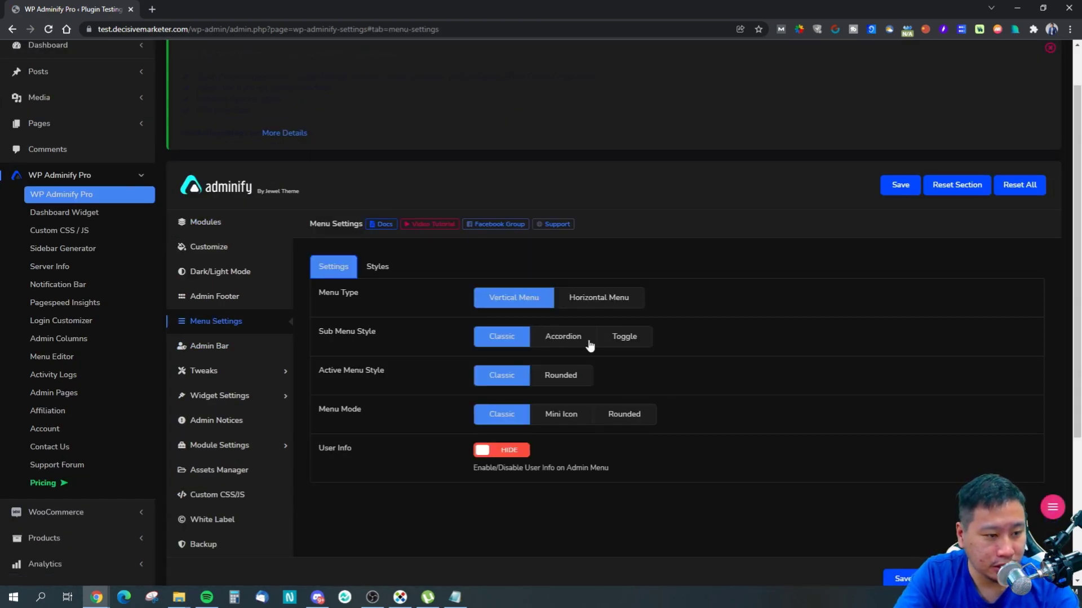
{"action": "left_click", "coordinate": [557, 341]}
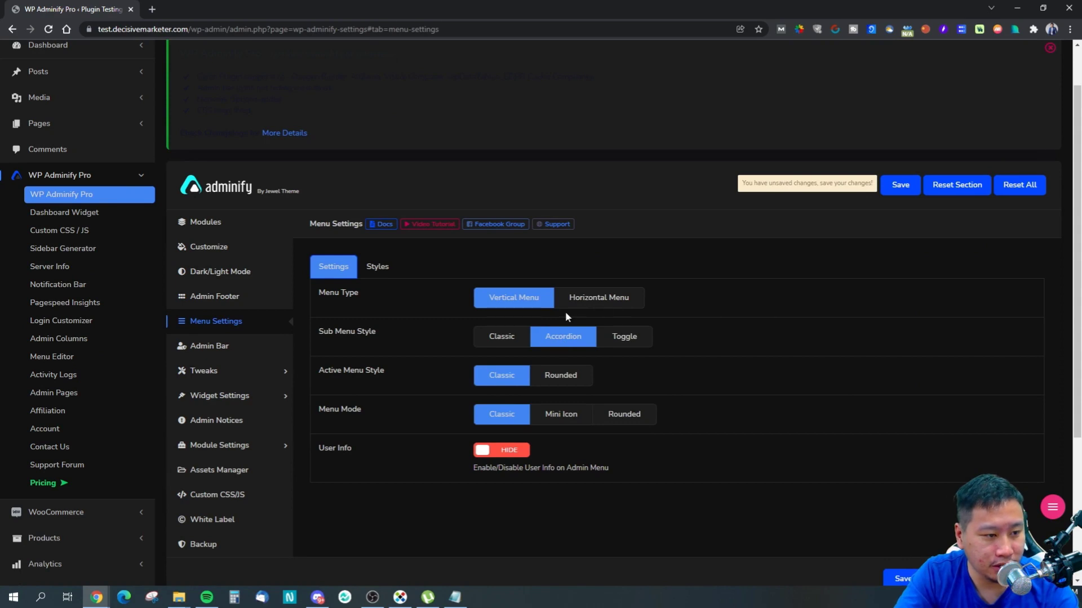
{"action": "left_click", "coordinate": [908, 578]}
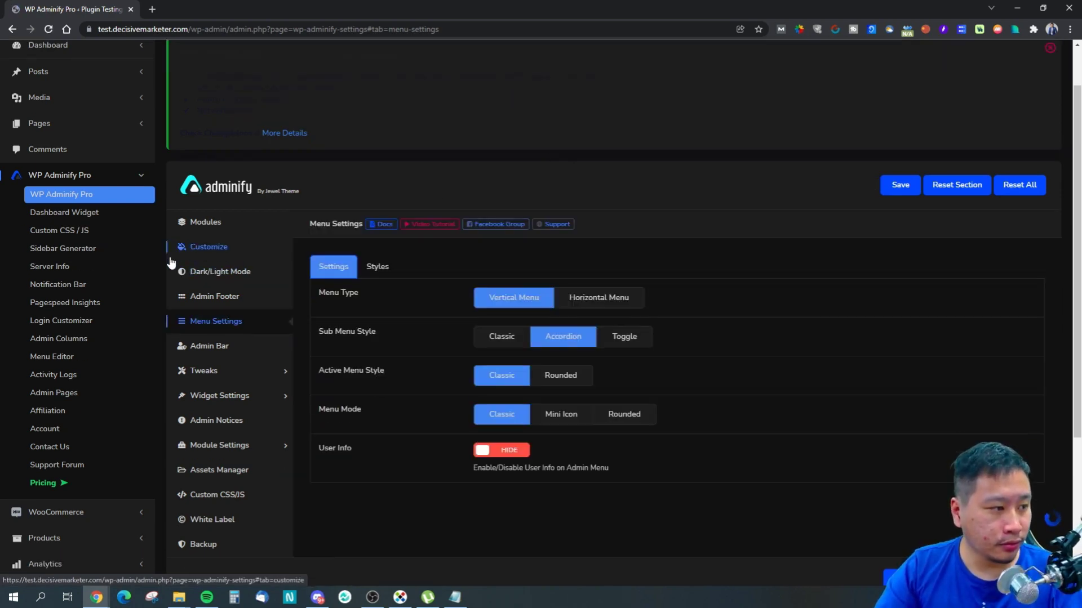
Test the accordion behaviour by collapsing and expanding the WP Adminify Pro and WooCommerce submenus in the admin menu.
{"action": "left_click", "coordinate": [141, 180]}
{"action": "left_click", "coordinate": [142, 181]}
{"action": "left_click", "coordinate": [142, 181]}
{"action": "left_click", "coordinate": [144, 181]}
{"action": "left_click", "coordinate": [143, 181]}
{"action": "left_click", "coordinate": [90, 175]}
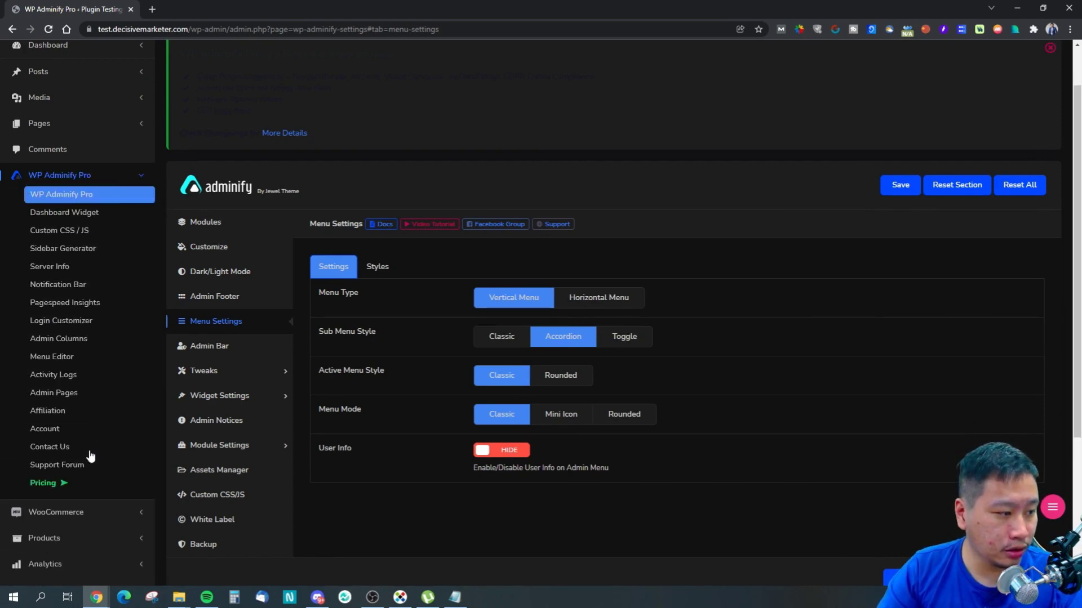
{"action": "left_click", "coordinate": [73, 512]}
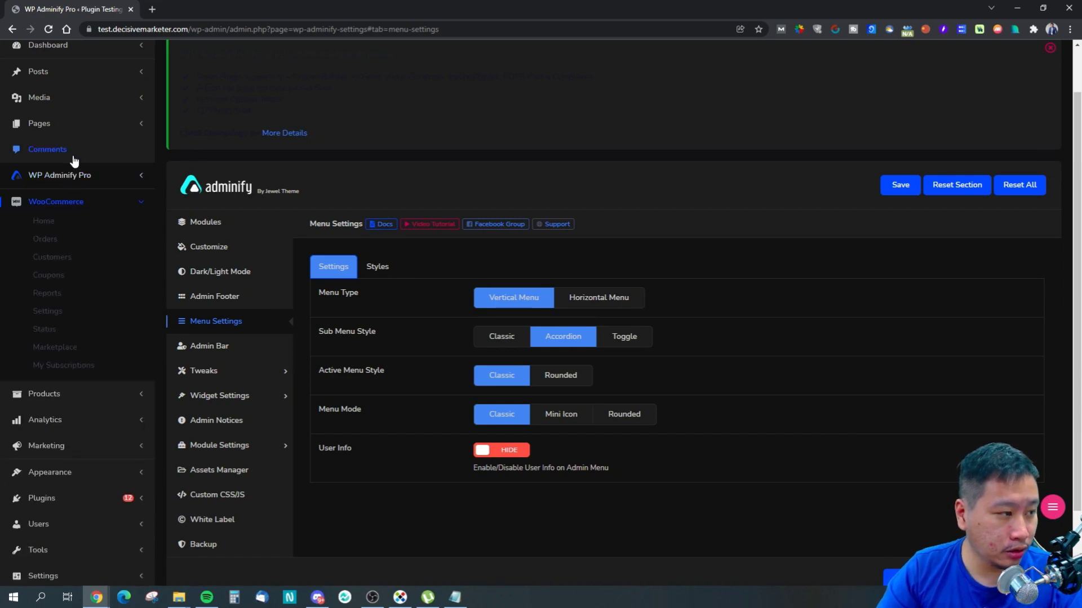
{"action": "left_click", "coordinate": [85, 176]}
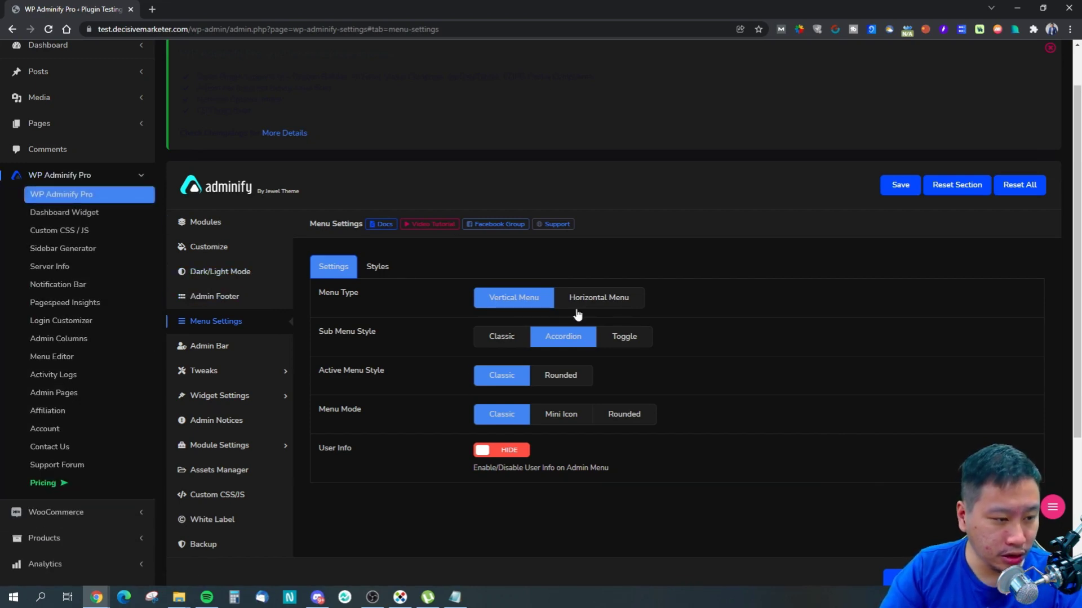
Switch the Menu Type to Horizontal Menu, save the settings and inspect the resulting admin menu.
{"action": "left_click", "coordinate": [591, 299]}
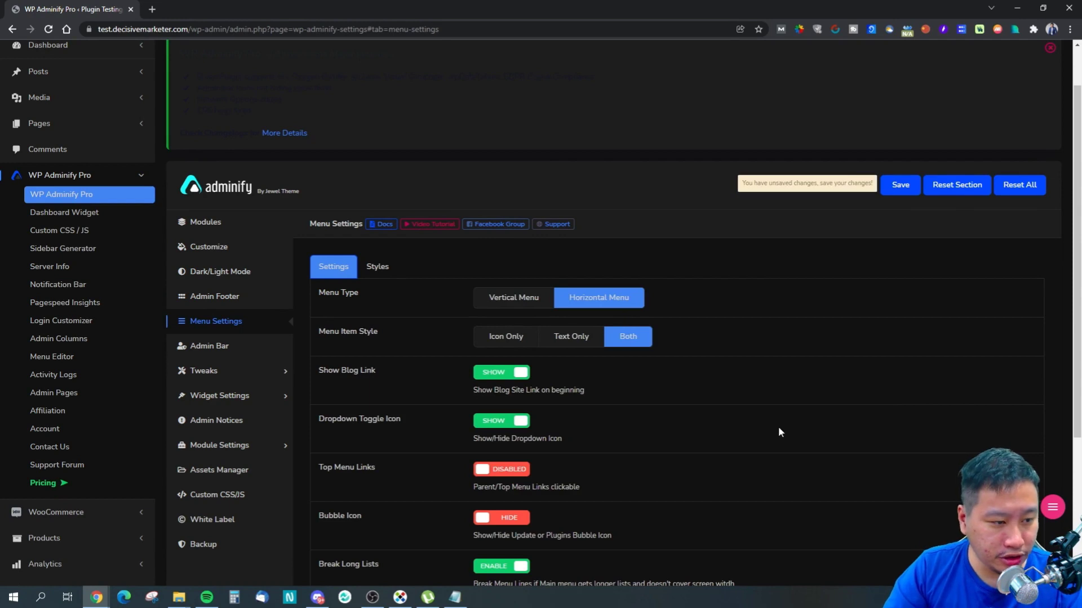
{"action": "scroll", "coordinate": [779, 426], "scroll_direction": "down", "scroll_amount": 3}
{"action": "left_click", "coordinate": [900, 468]}
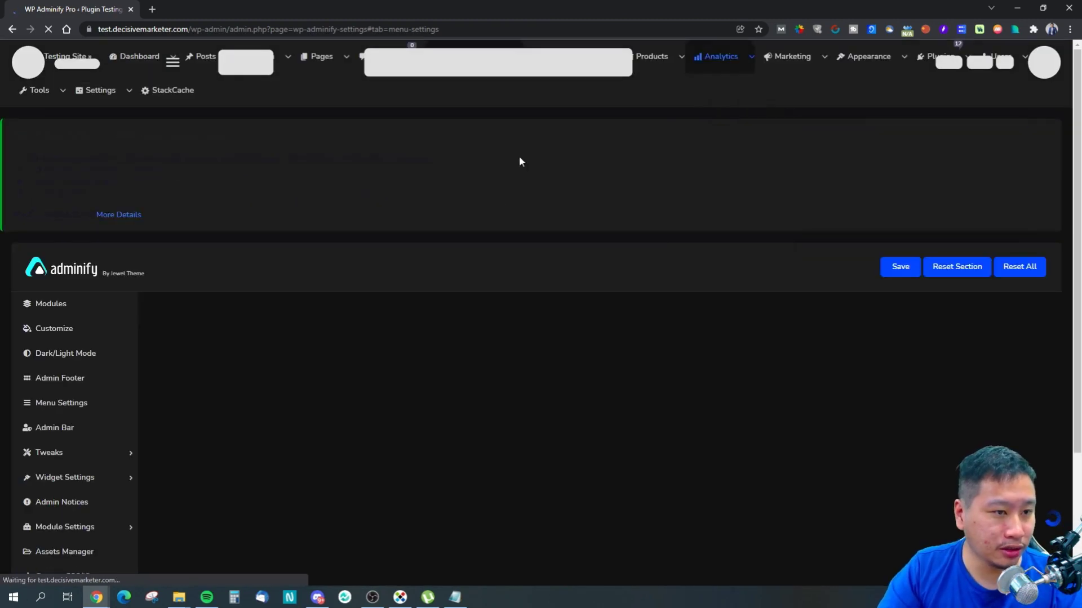
{"action": "mouse_move", "coordinate": [141, 100]}
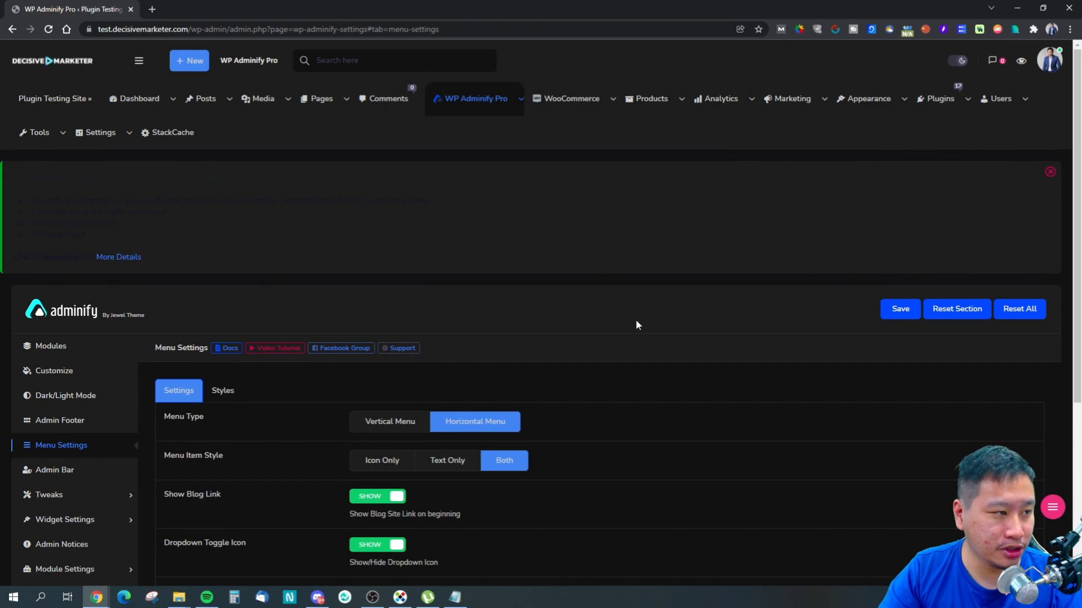
Return the Menu Type to Vertical Menu and save the settings.
{"action": "scroll", "coordinate": [635, 320], "scroll_direction": "down", "scroll_amount": 4}
{"action": "scroll", "coordinate": [546, 301], "scroll_direction": "up", "scroll_amount": 2}
{"action": "left_click", "coordinate": [400, 331]}
{"action": "scroll", "coordinate": [789, 388], "scroll_direction": "down", "scroll_amount": 2}
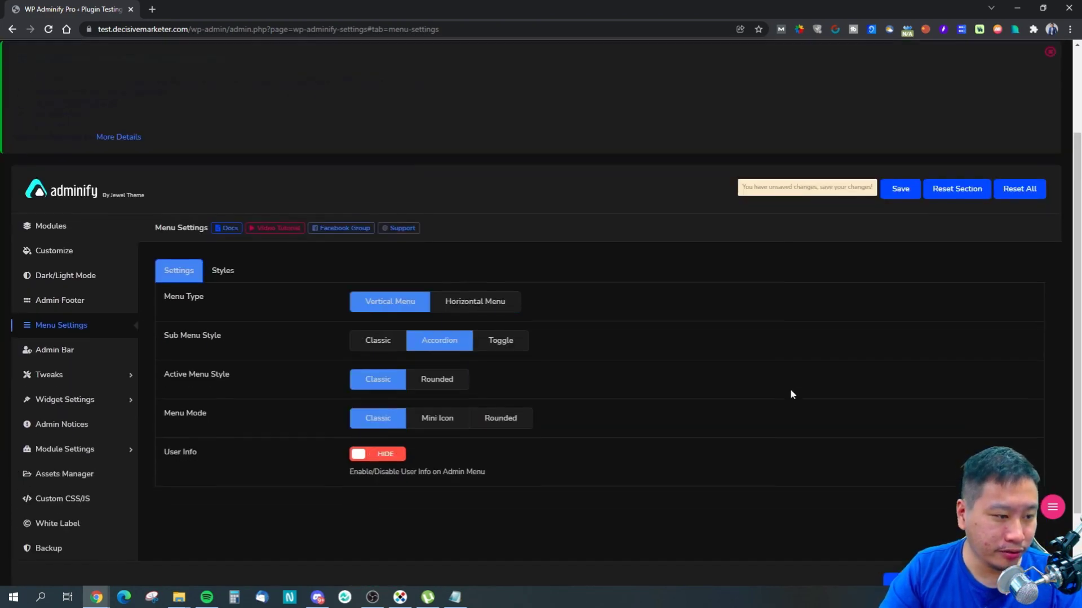
{"action": "left_click", "coordinate": [900, 494]}
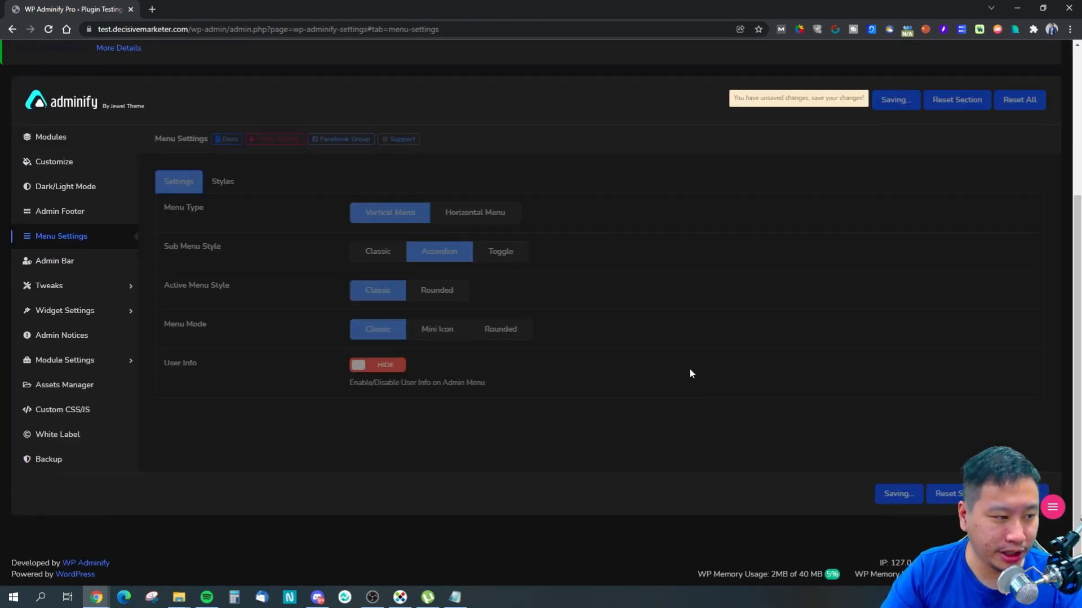
Set Active Menu Style to Rounded, save the settings and inspect the active item in the admin menu.
{"action": "scroll", "coordinate": [427, 321], "scroll_direction": "up", "scroll_amount": 2}
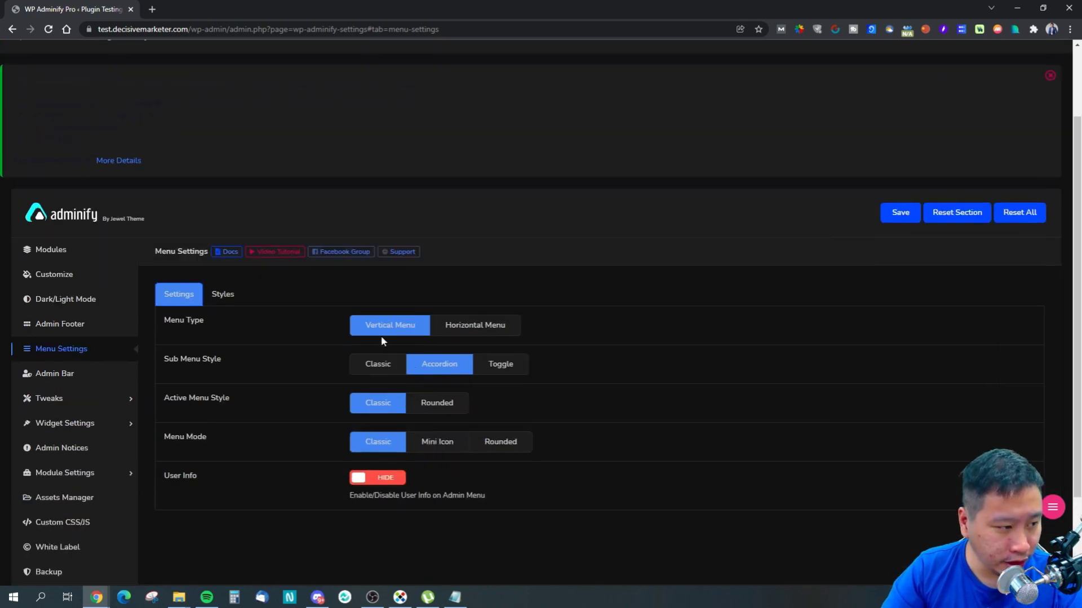
{"action": "left_click", "coordinate": [445, 404]}
{"action": "scroll", "coordinate": [727, 442], "scroll_direction": "down", "scroll_amount": 2}
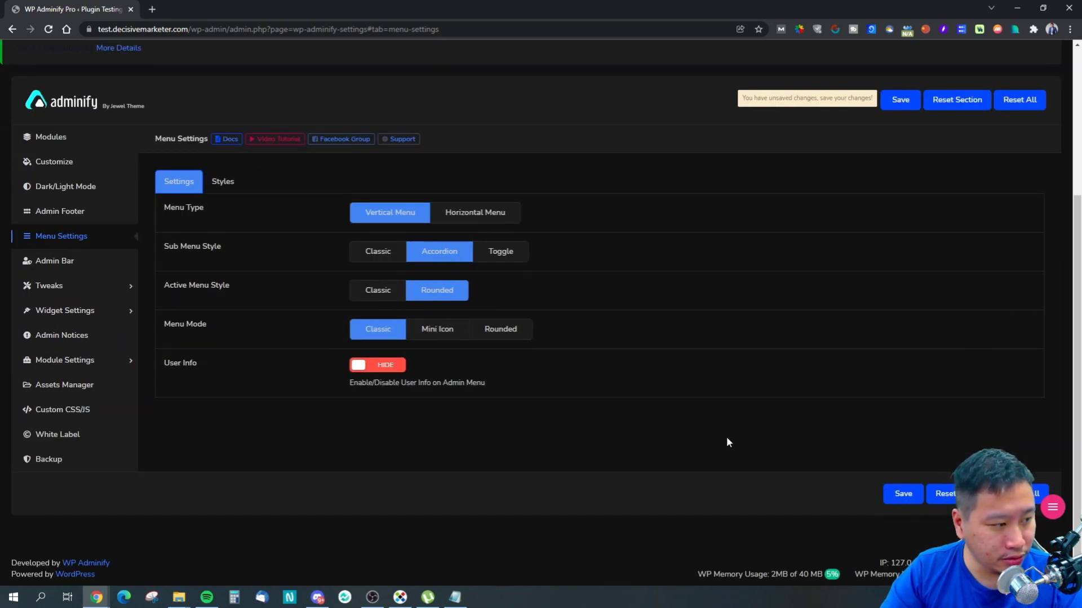
{"action": "left_click", "coordinate": [900, 493]}
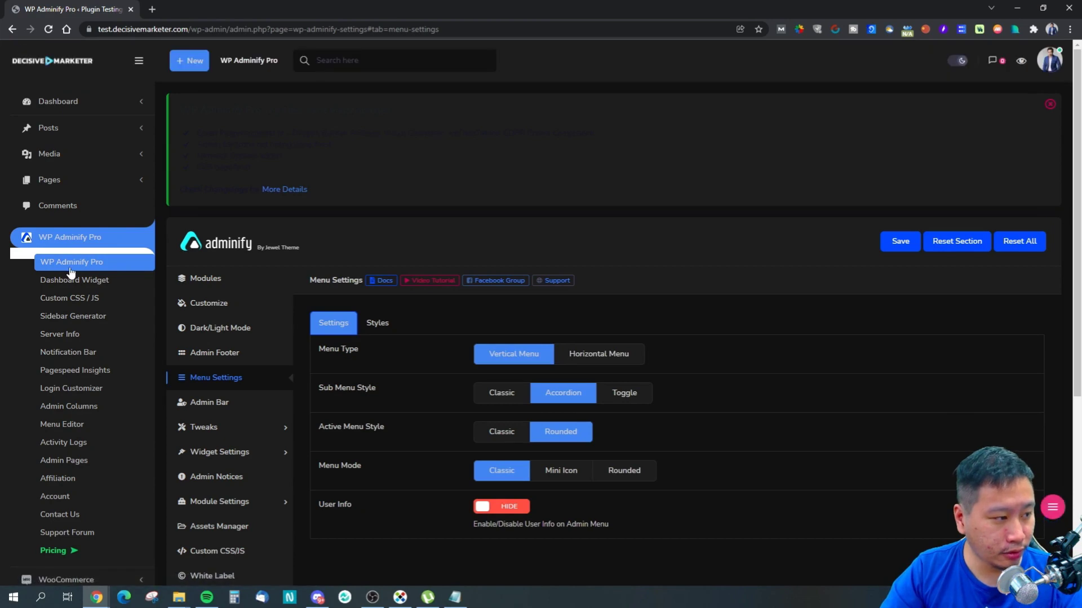
{"action": "scroll", "coordinate": [156, 339], "scroll_direction": "down", "scroll_amount": 3}
{"action": "scroll", "coordinate": [73, 259], "scroll_direction": "up", "scroll_amount": 3}
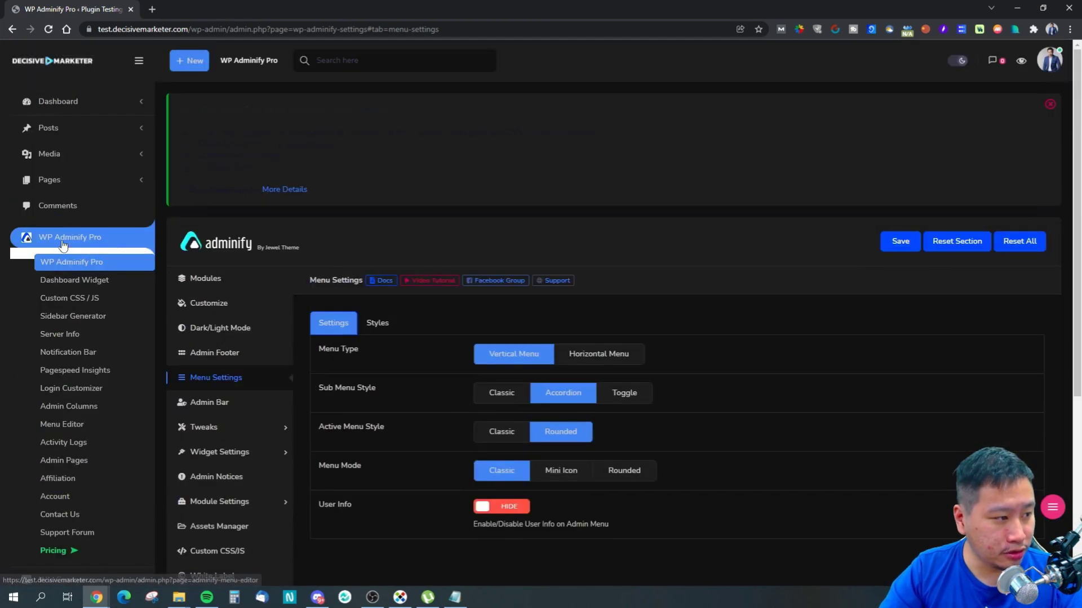
Set Sub Menu Style back to Classic and save the settings.
{"action": "scroll", "coordinate": [83, 334], "scroll_direction": "down", "scroll_amount": 2}
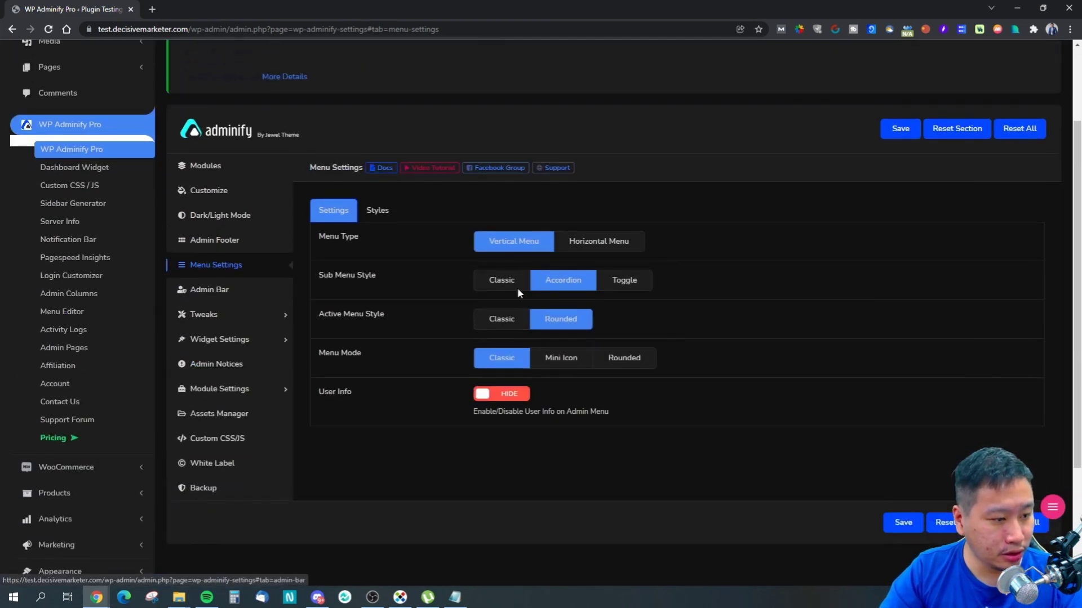
{"action": "scroll", "coordinate": [437, 295], "scroll_direction": "up", "scroll_amount": 1}
{"action": "left_click", "coordinate": [494, 340]}
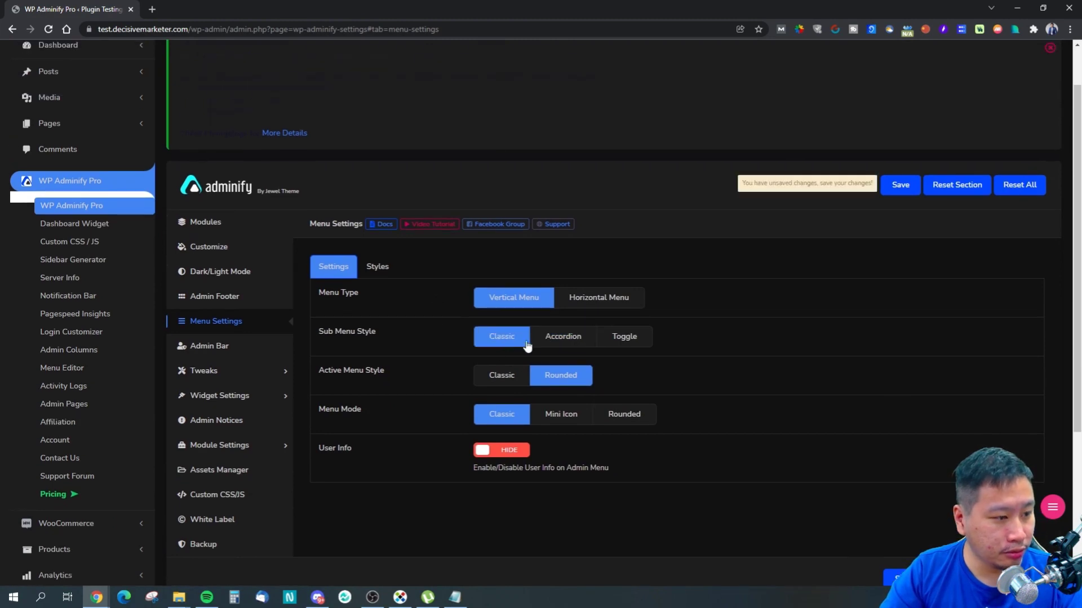
{"action": "scroll", "coordinate": [732, 475], "scroll_direction": "up", "scroll_amount": 1}
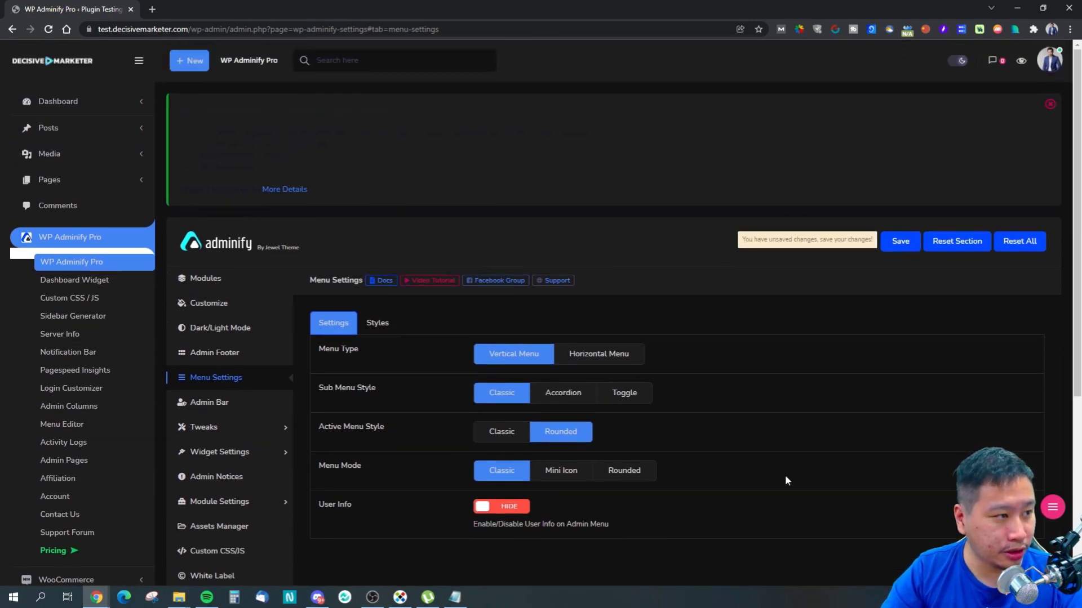
{"action": "scroll", "coordinate": [850, 488], "scroll_direction": "down", "scroll_amount": 2}
{"action": "left_click", "coordinate": [901, 521]}
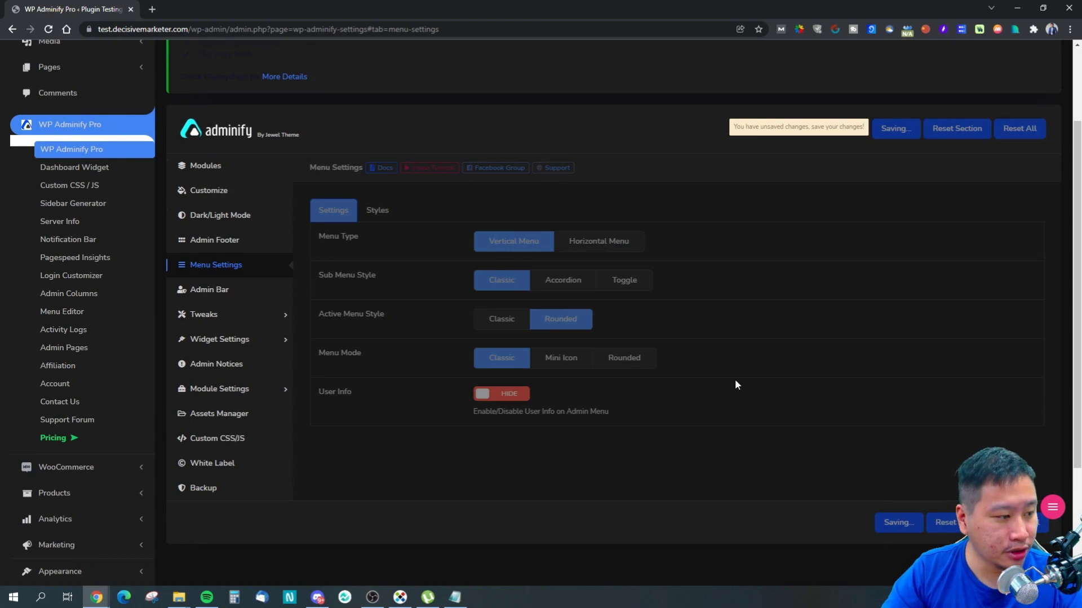
{"action": "scroll", "coordinate": [734, 379], "scroll_direction": "up", "scroll_amount": 2}
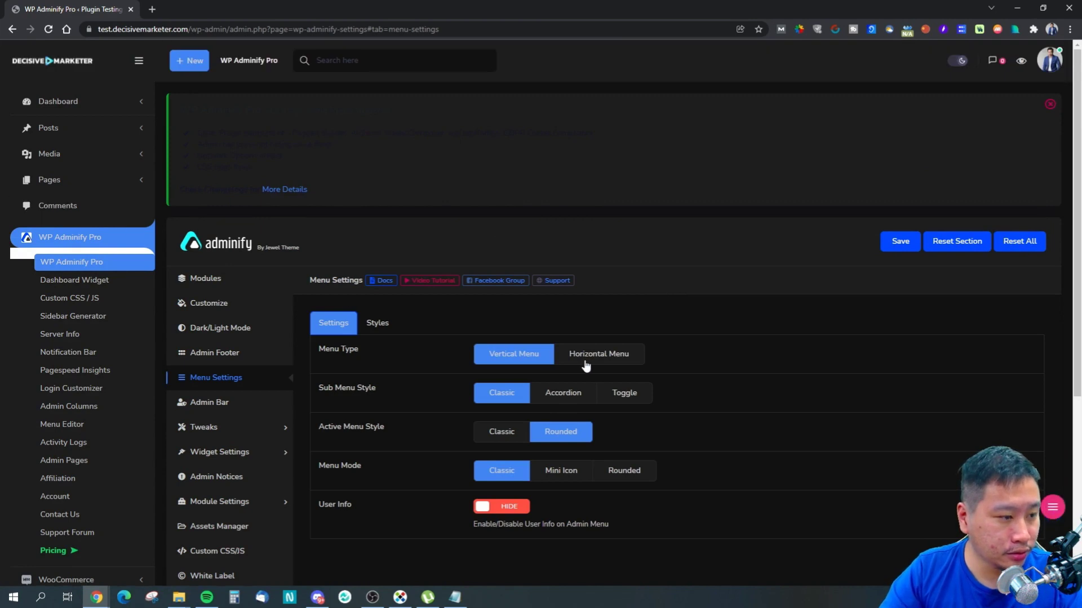
Keep Menu Type on Vertical Menu, set Active Menu Style to Classic and save the settings.
{"action": "left_click", "coordinate": [585, 363]}
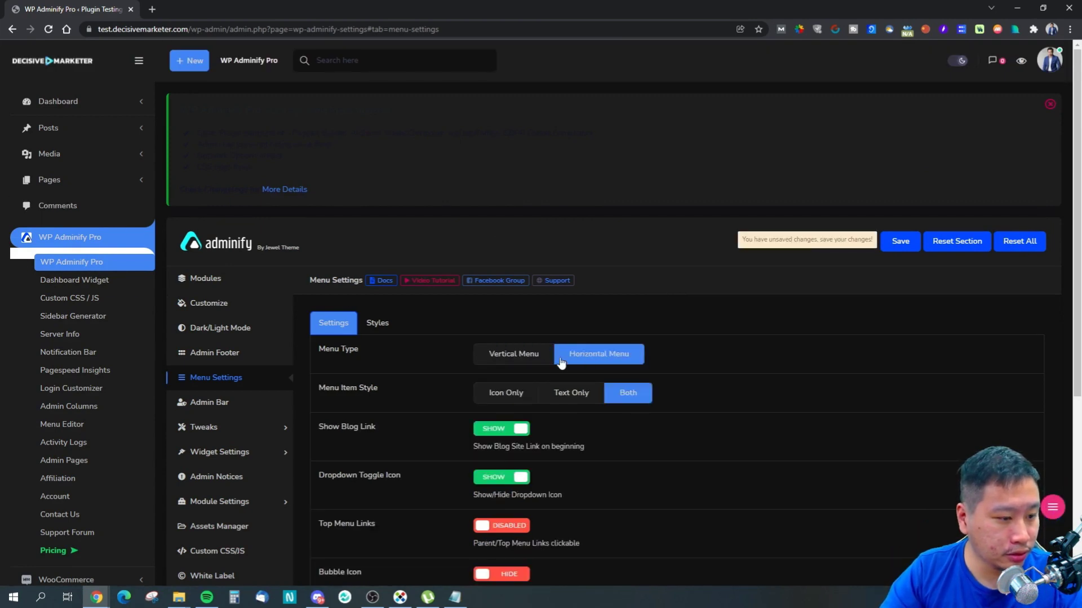
{"action": "left_click", "coordinate": [502, 361]}
{"action": "left_click", "coordinate": [502, 432]}
{"action": "scroll", "coordinate": [789, 462], "scroll_direction": "down", "scroll_amount": 4}
{"action": "left_click", "coordinate": [902, 409]}
{"action": "scroll", "coordinate": [739, 340], "scroll_direction": "up", "scroll_amount": 3}
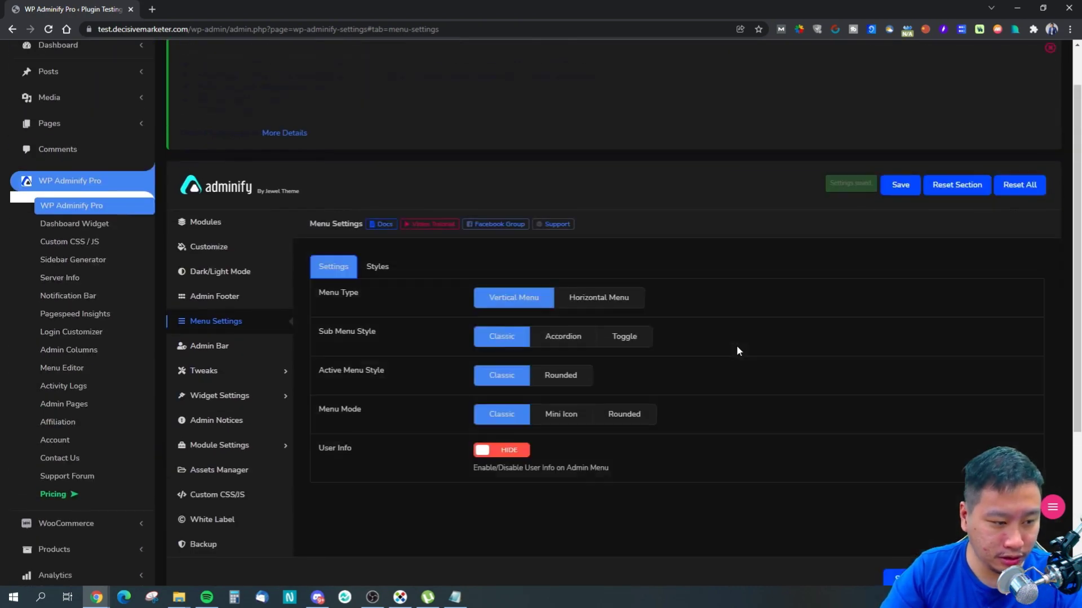
{"action": "scroll", "coordinate": [733, 364], "scroll_direction": "up", "scroll_amount": 1}
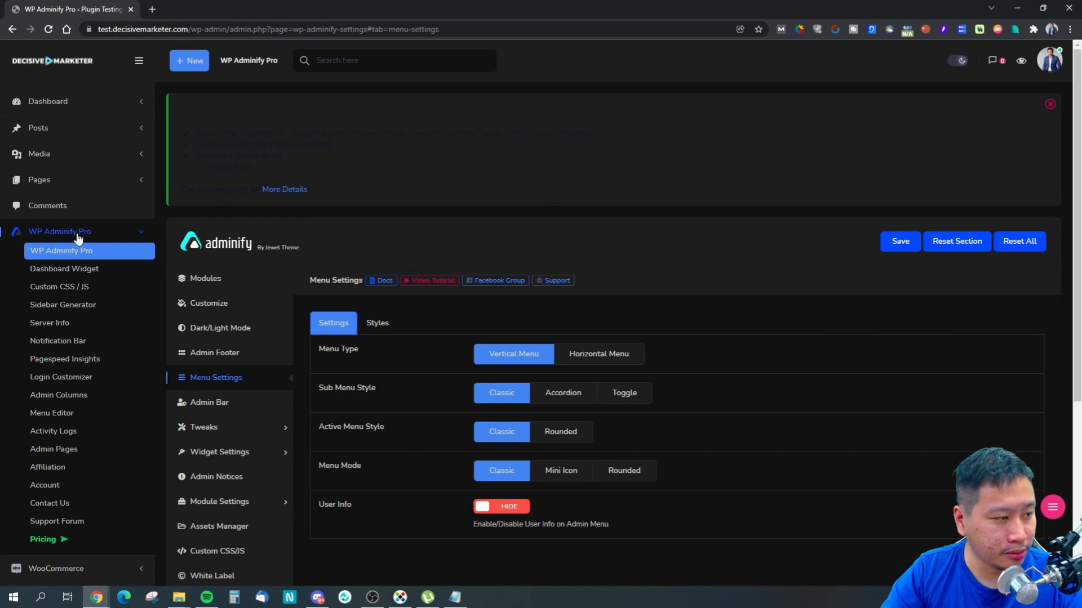
Open the Admin Bar settings and review the visibility, position and icon options against the page's admin bar.
{"action": "scroll", "coordinate": [650, 509], "scroll_direction": "down", "scroll_amount": 2}
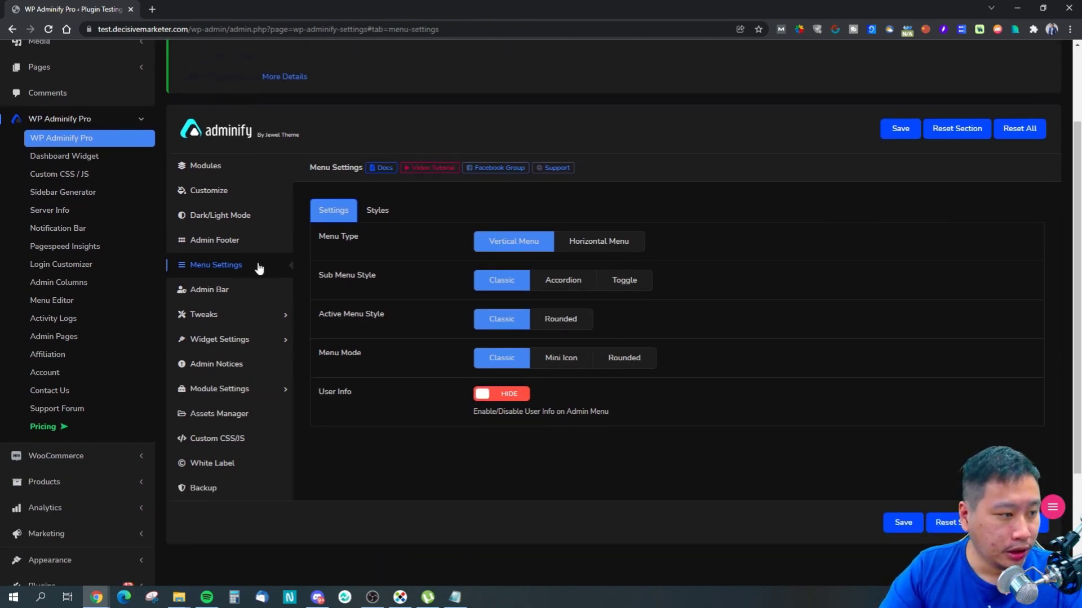
{"action": "left_click", "coordinate": [210, 293]}
{"action": "scroll", "coordinate": [391, 369], "scroll_direction": "up", "scroll_amount": 2}
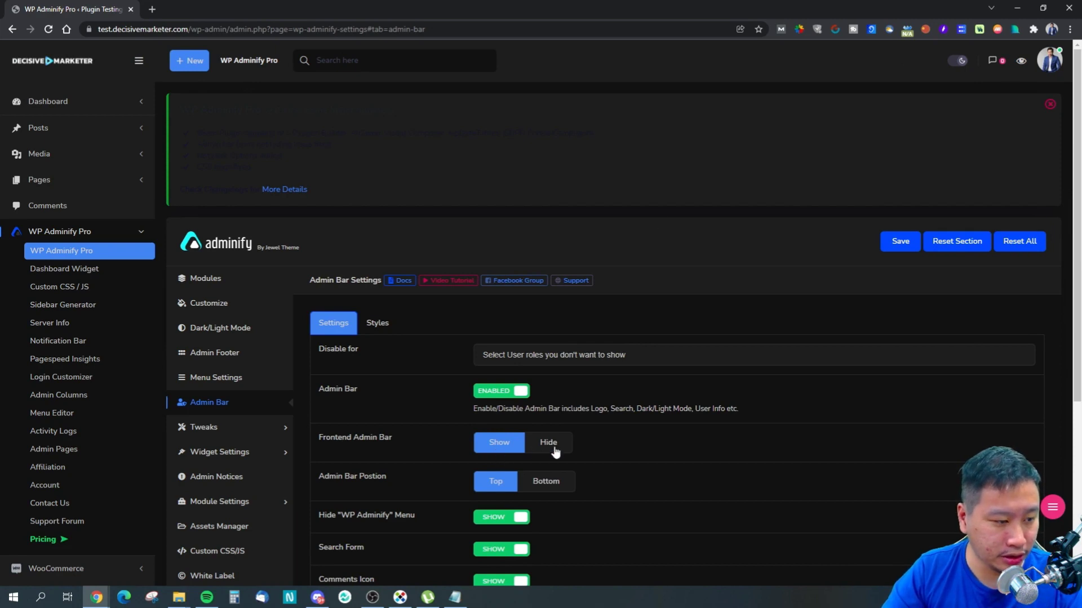
{"action": "scroll", "coordinate": [567, 451], "scroll_direction": "down", "scroll_amount": 2}
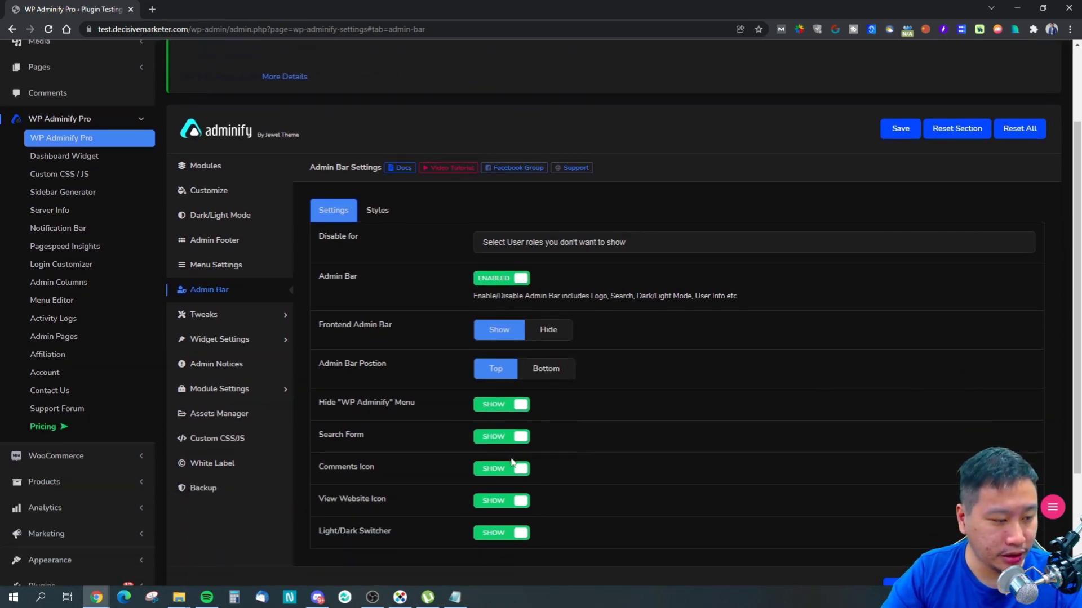
{"action": "scroll", "coordinate": [512, 459], "scroll_direction": "up", "scroll_amount": 2}
{"action": "scroll", "coordinate": [304, 93], "scroll_direction": "down", "scroll_amount": 3}
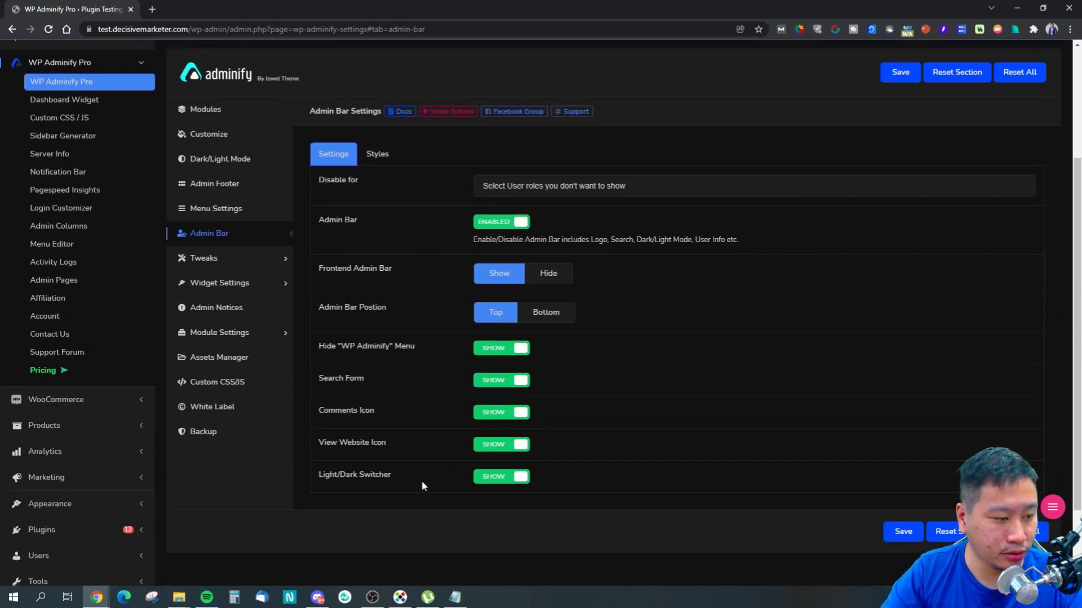
{"action": "scroll", "coordinate": [497, 480], "scroll_direction": "up", "scroll_amount": 3}
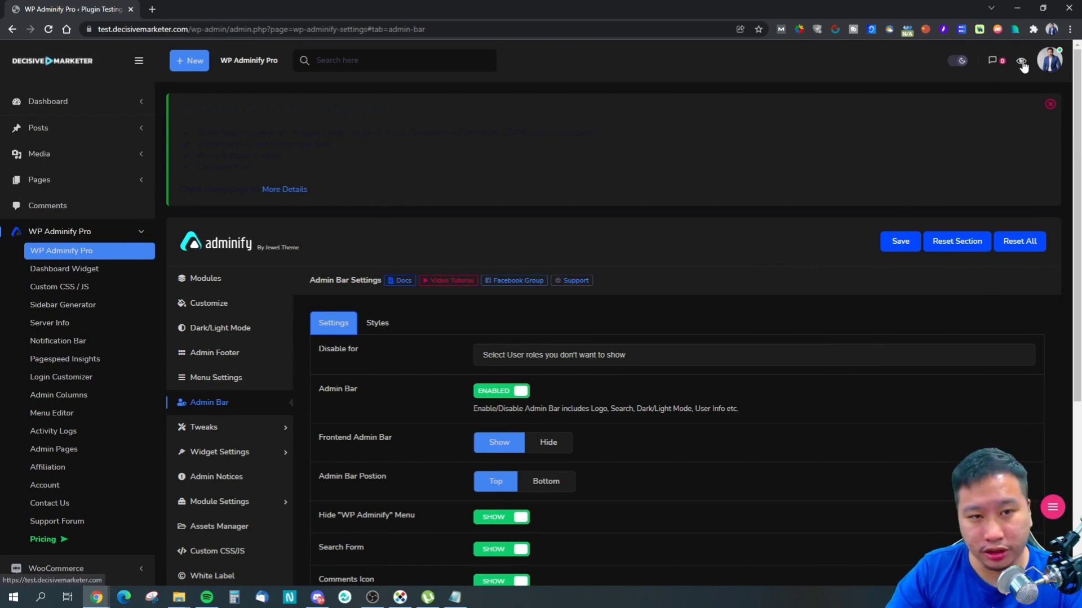
{"action": "scroll", "coordinate": [715, 285], "scroll_direction": "down", "scroll_amount": 5}
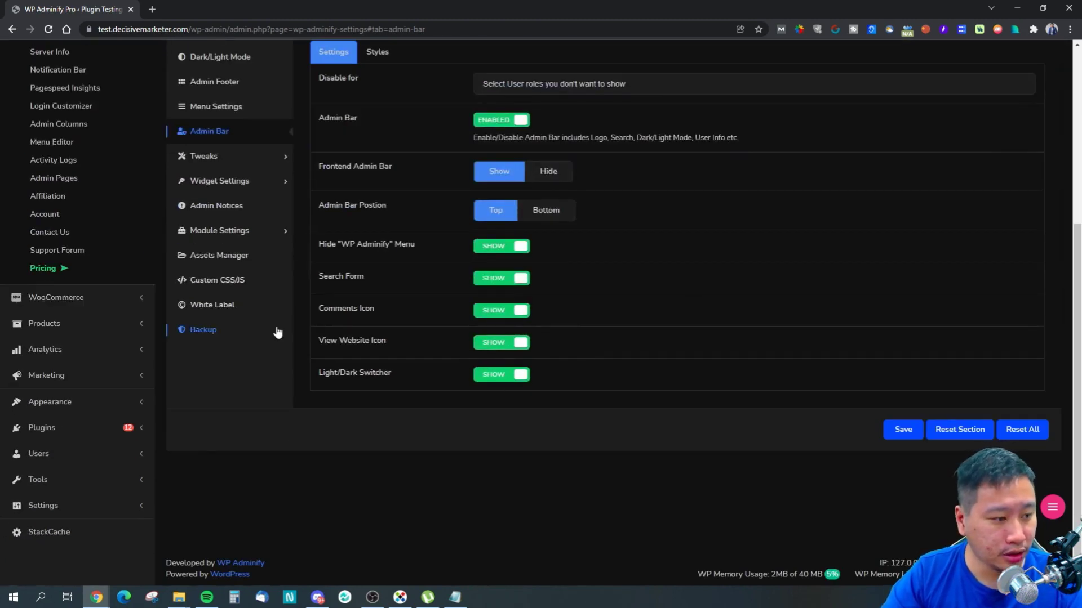
Open the Tweaks settings and review the Head options for removing unnecessary links, scripts and styles.
{"action": "scroll", "coordinate": [242, 328], "scroll_direction": "up", "scroll_amount": 3}
{"action": "left_click", "coordinate": [217, 326]}
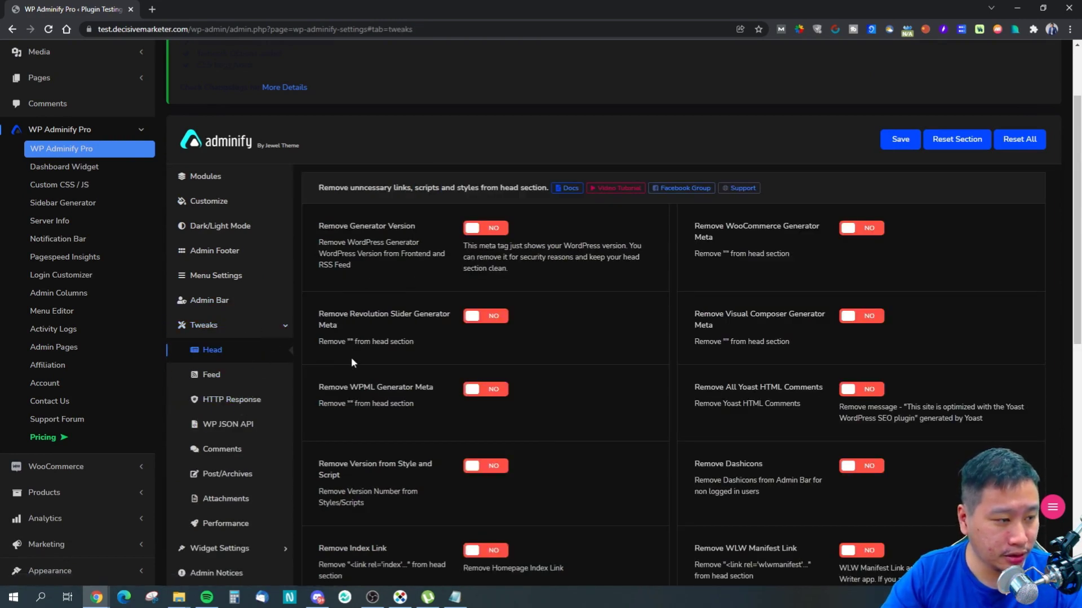
{"action": "scroll", "coordinate": [350, 358], "scroll_direction": "down", "scroll_amount": 7}
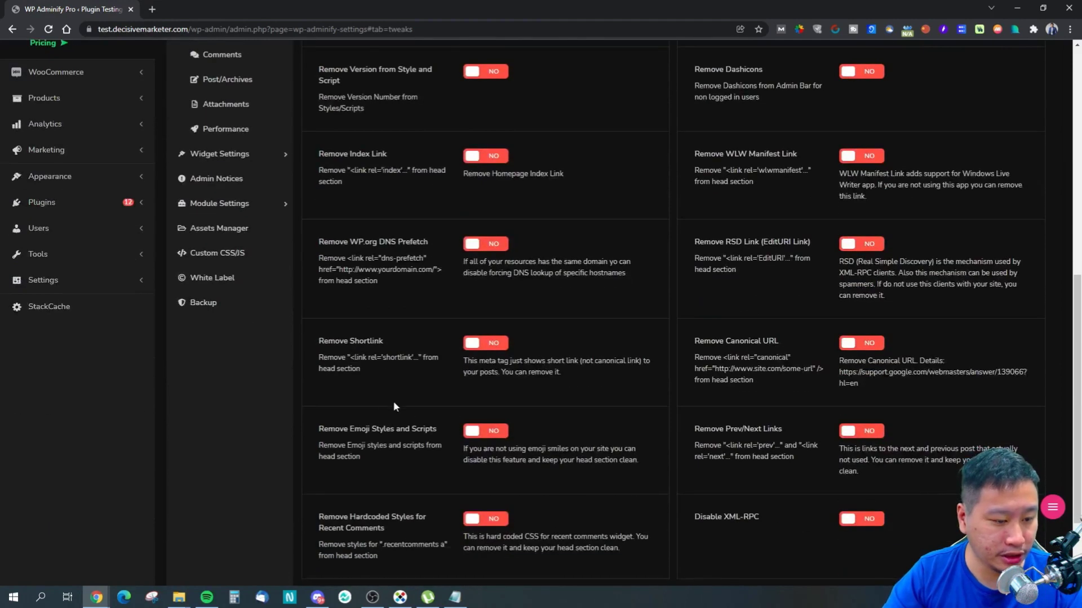
{"action": "scroll", "coordinate": [329, 409], "scroll_direction": "up", "scroll_amount": 5}
View the Feed and HTTP Response cleanup options under Tweaks, returning to Feed.
{"action": "left_click", "coordinate": [228, 262]}
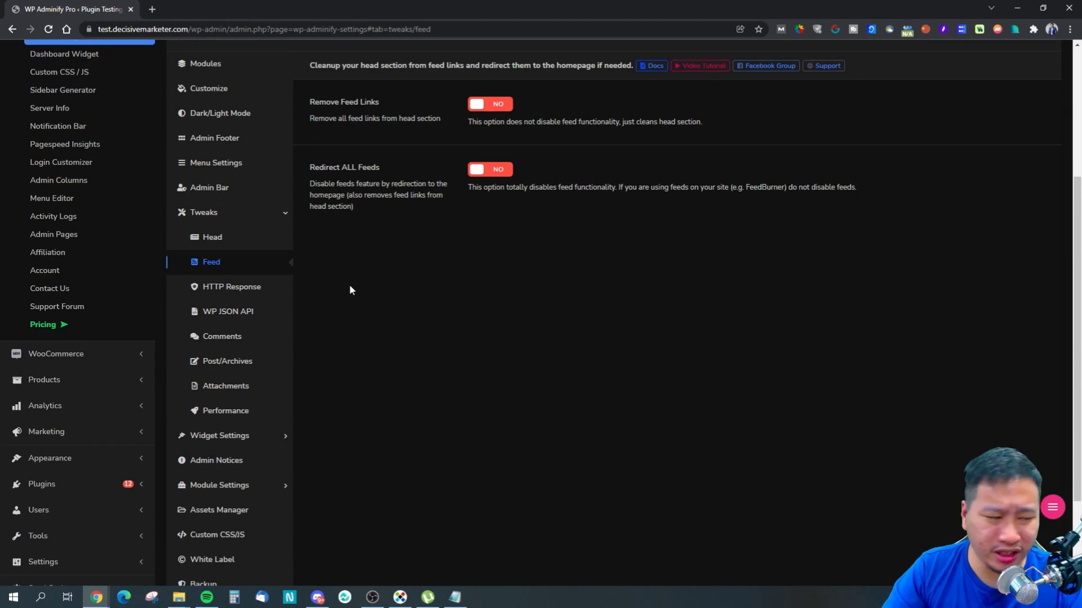
{"action": "left_click", "coordinate": [225, 293]}
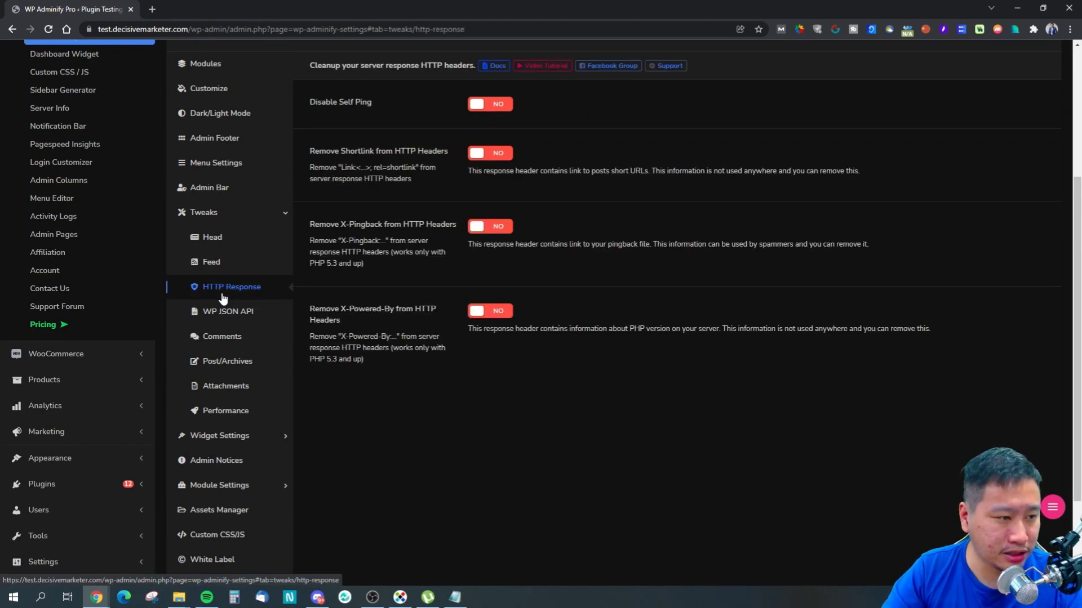
{"action": "left_click", "coordinate": [228, 272]}
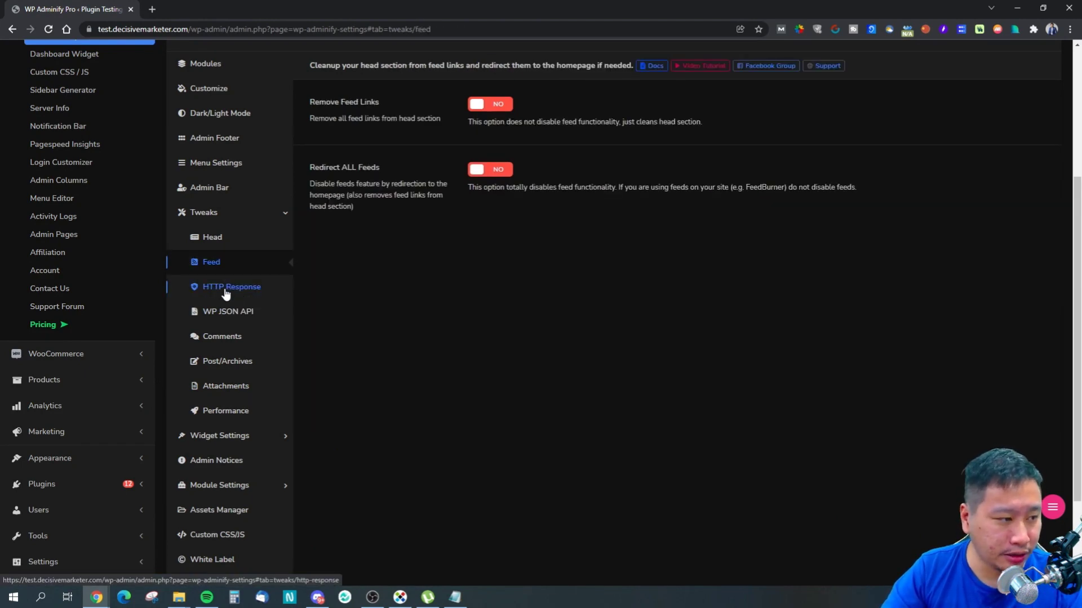
Open the HTTP Response options under Tweaks and review the self ping and header removal settings.
{"action": "scroll", "coordinate": [344, 394], "scroll_direction": "up", "scroll_amount": 1}
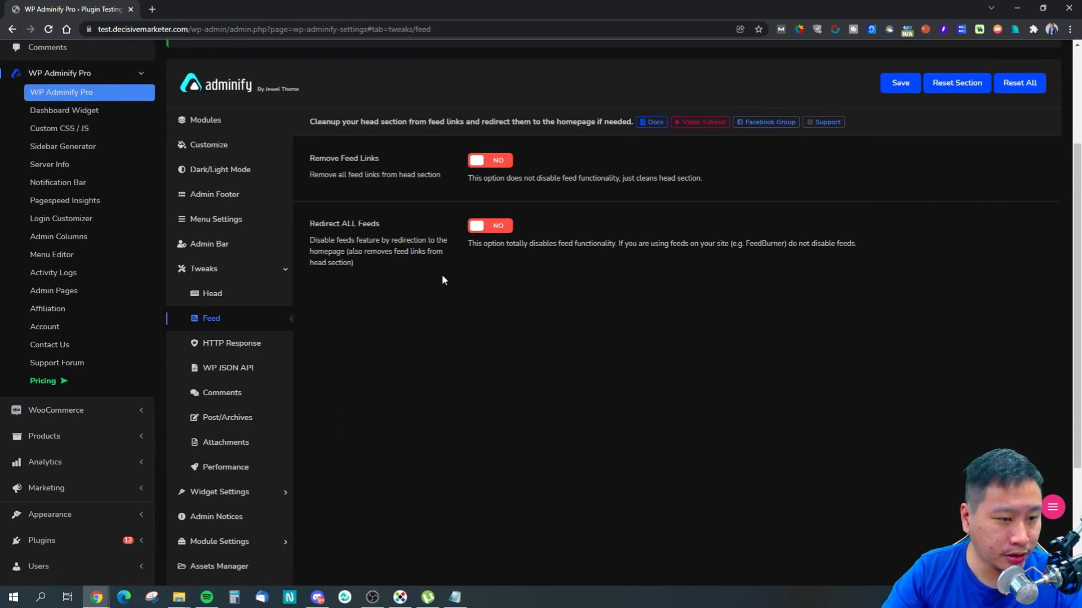
{"action": "left_click", "coordinate": [246, 345]}
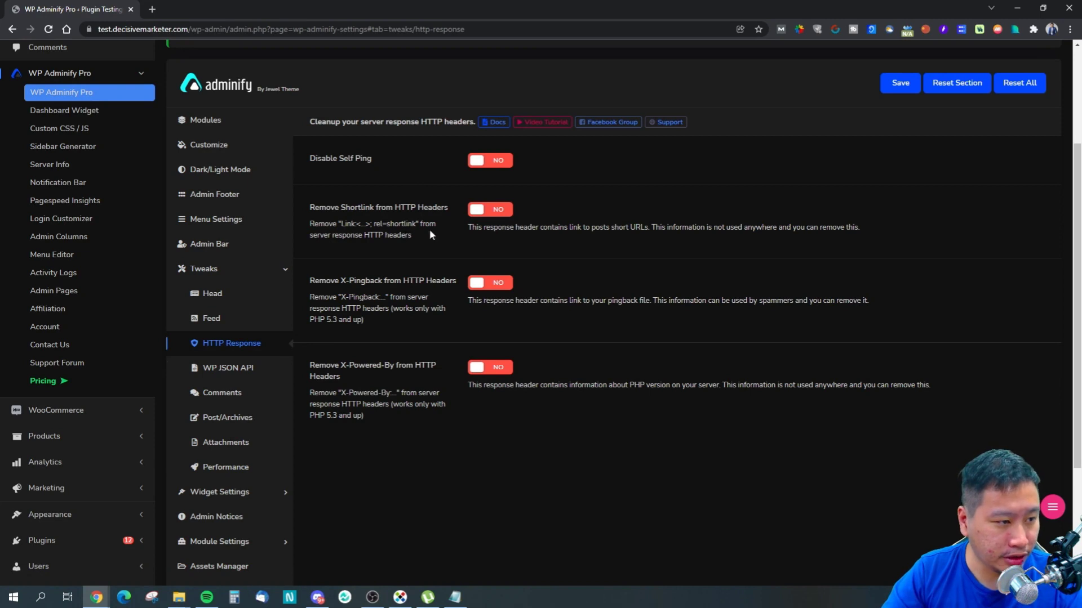
{"action": "left_click_drag", "start_coordinate": [480, 227], "coordinate": [467, 227]}
{"action": "left_click", "coordinate": [633, 235]}
{"action": "left_click_drag", "start_coordinate": [558, 227], "coordinate": [603, 227]}
{"action": "left_click", "coordinate": [631, 228]}
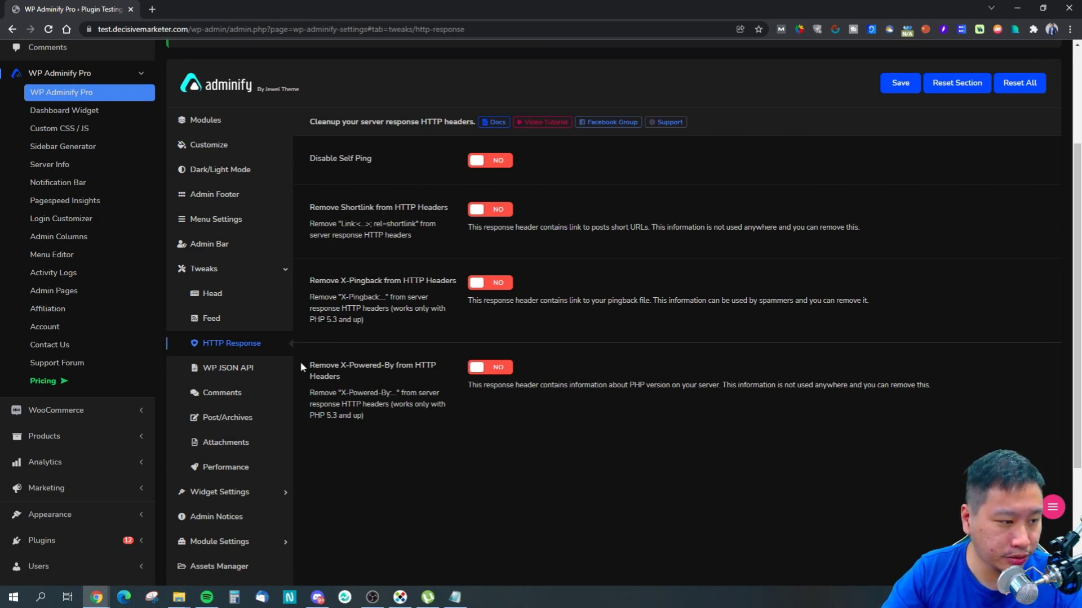
Review the WP JSON API, Comments and Post/Archives options under Tweaks.
{"action": "left_click", "coordinate": [225, 369]}
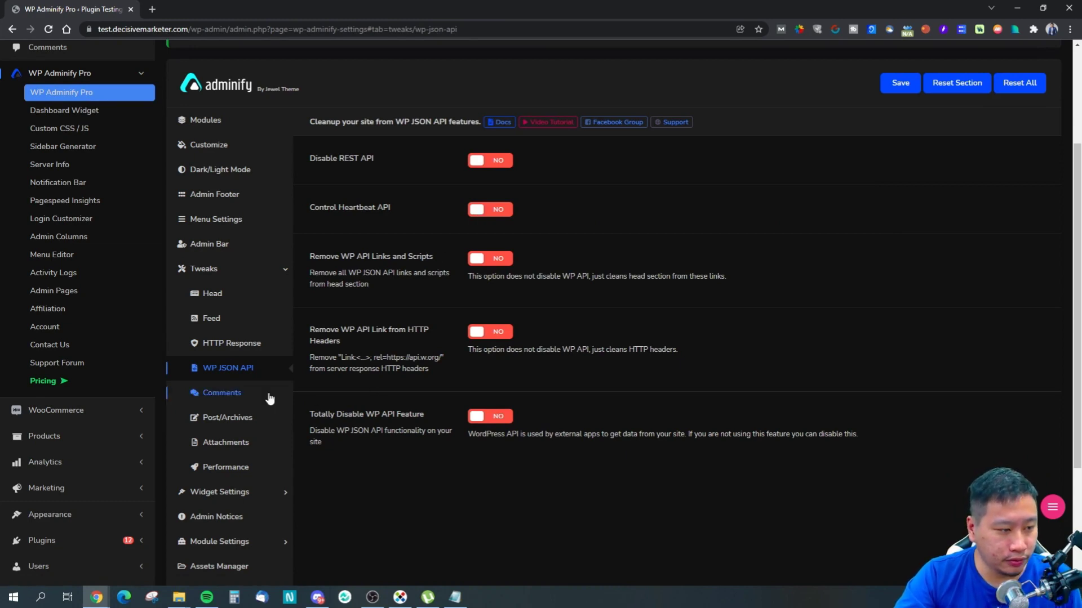
{"action": "left_click", "coordinate": [221, 395]}
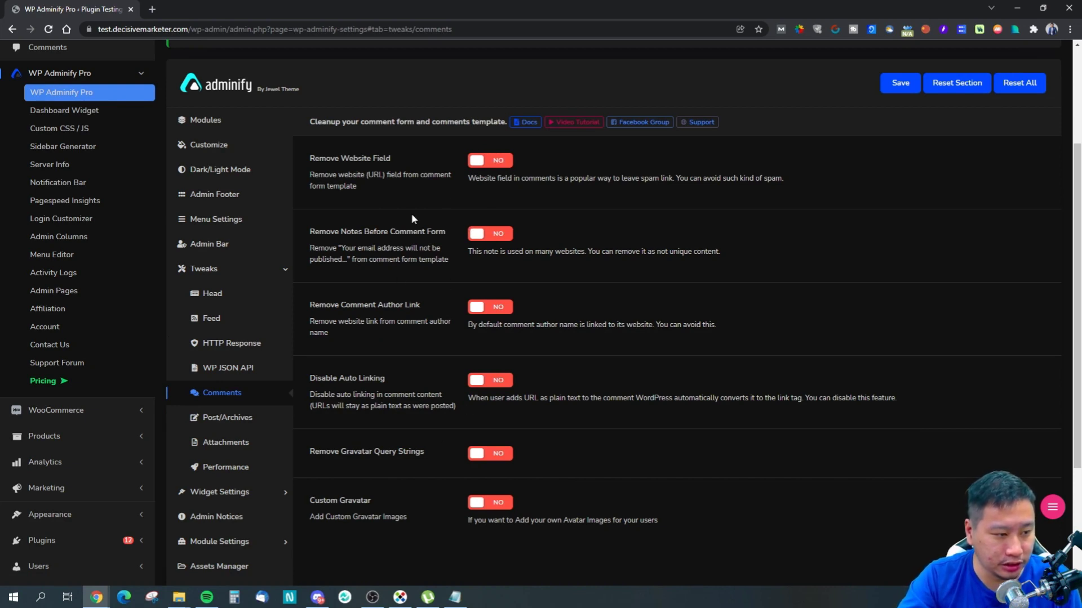
{"action": "left_click", "coordinate": [228, 420]}
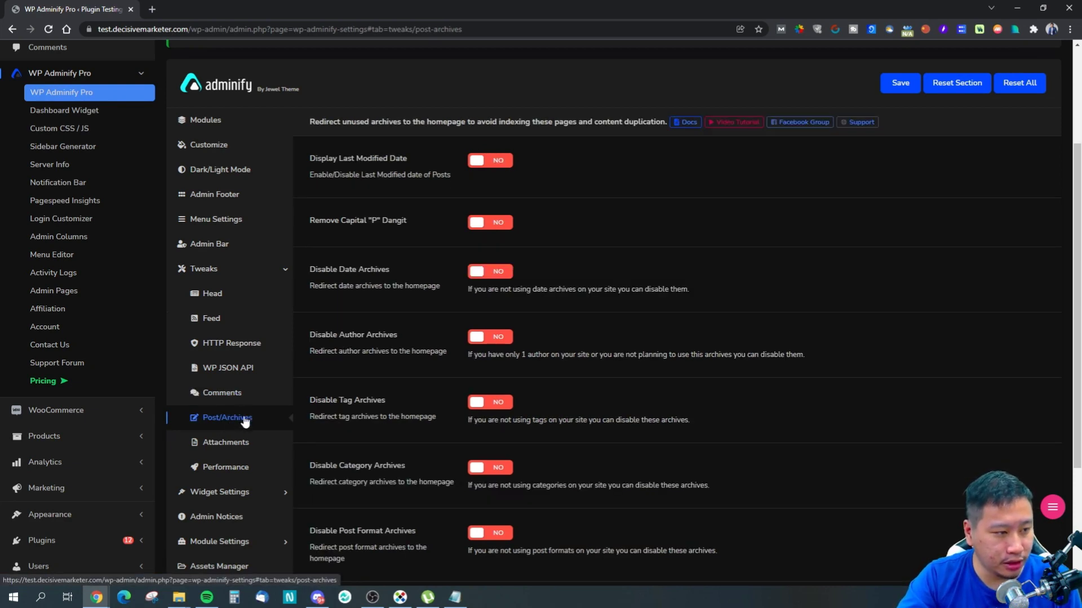
{"action": "scroll", "coordinate": [359, 434], "scroll_direction": "down", "scroll_amount": 3}
{"action": "scroll", "coordinate": [359, 434], "scroll_direction": "up", "scroll_amount": 2}
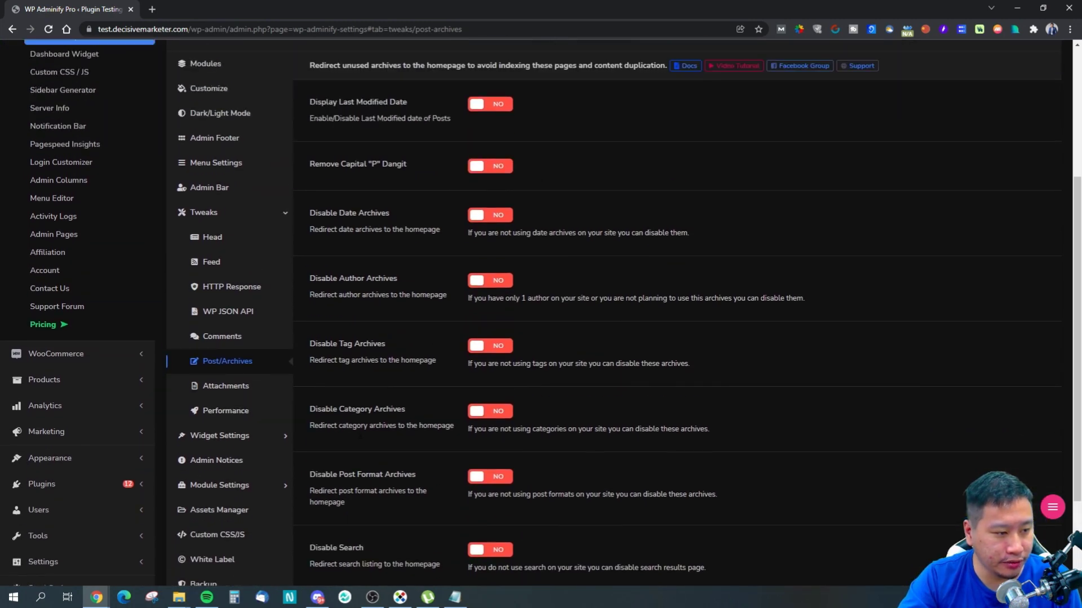
View the Attachments options under Tweaks and open the Performance options.
{"action": "left_click", "coordinate": [229, 393]}
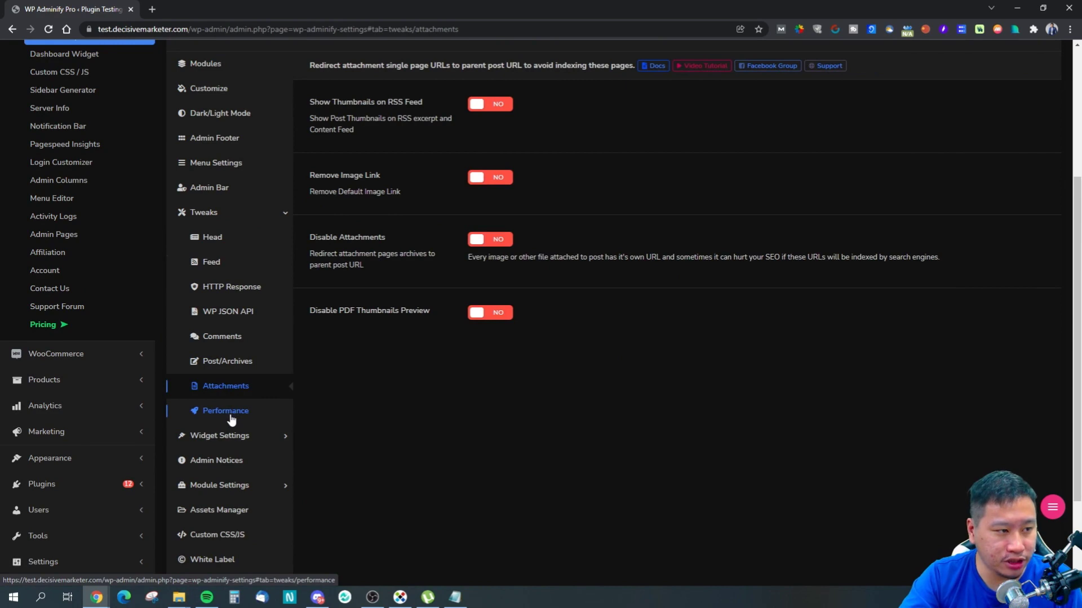
{"action": "left_click", "coordinate": [231, 418]}
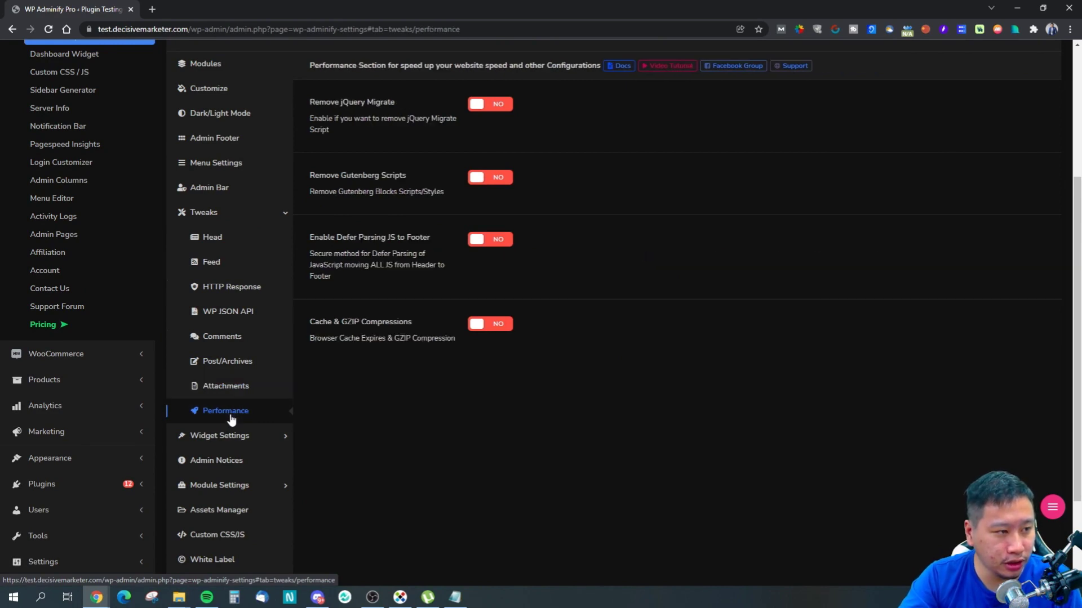
{"action": "left_click", "coordinate": [237, 389]}
{"action": "left_click", "coordinate": [214, 420]}
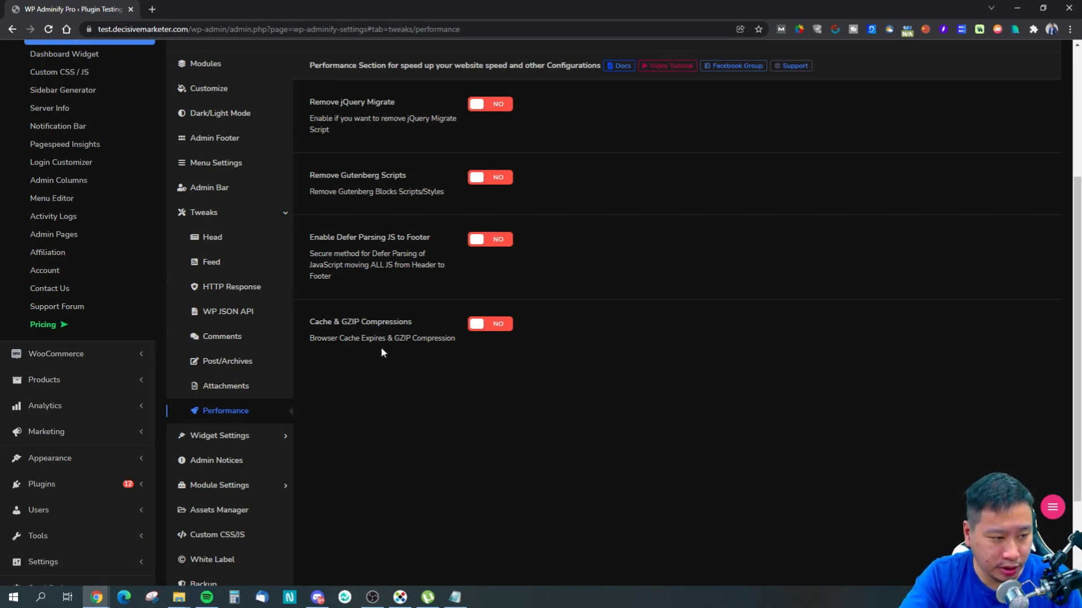
Examine the Performance options for deferred JavaScript parsing, Gutenberg scripts and jQuery Migrate.
{"action": "scroll", "coordinate": [620, 310], "scroll_direction": "up", "scroll_amount": 1}
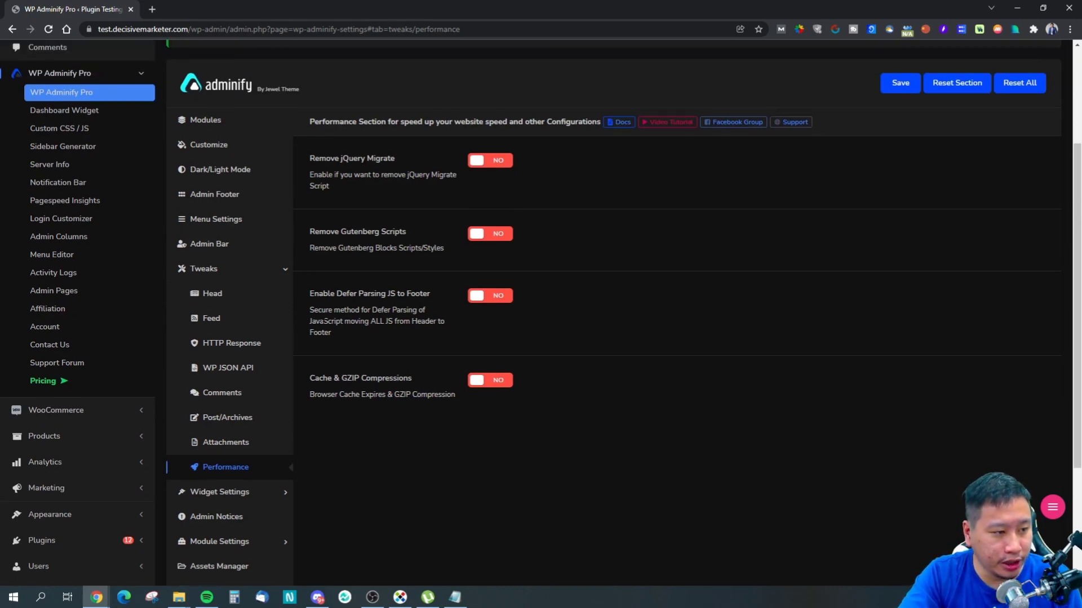
{"action": "left_click_drag", "start_coordinate": [331, 317], "coordinate": [332, 321]}
{"action": "left_click", "coordinate": [336, 321]}
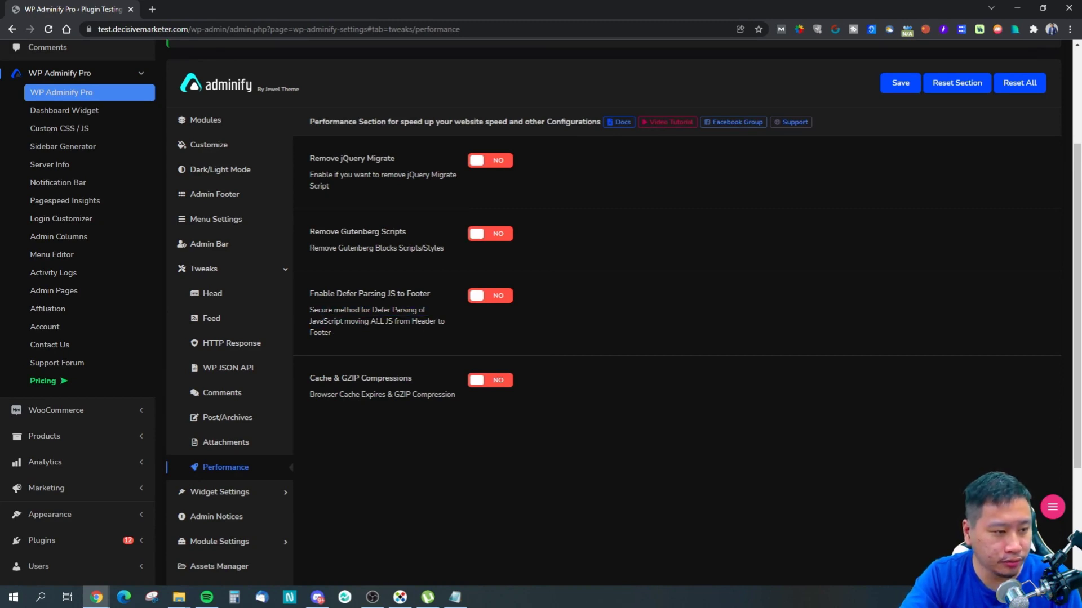
{"action": "scroll", "coordinate": [350, 323], "scroll_direction": "up", "scroll_amount": 2}
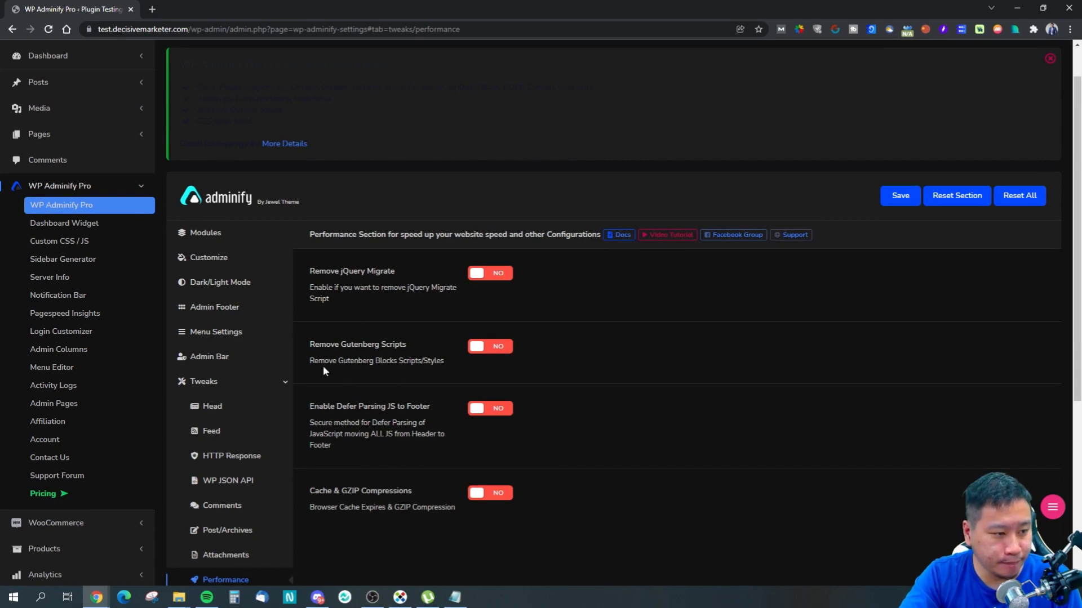
{"action": "left_click_drag", "start_coordinate": [346, 364], "coordinate": [402, 372]}
{"action": "left_click", "coordinate": [402, 373]}
{"action": "scroll", "coordinate": [370, 393], "scroll_direction": "down", "scroll_amount": 3}
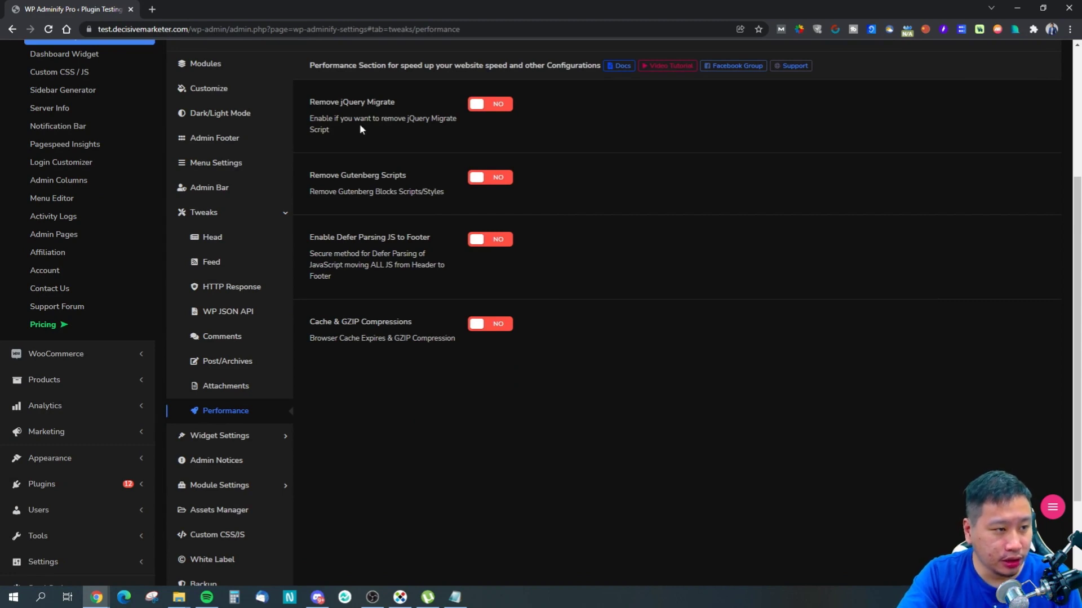
{"action": "left_click_drag", "start_coordinate": [361, 123], "coordinate": [410, 122]}
{"action": "left_click", "coordinate": [419, 126]}
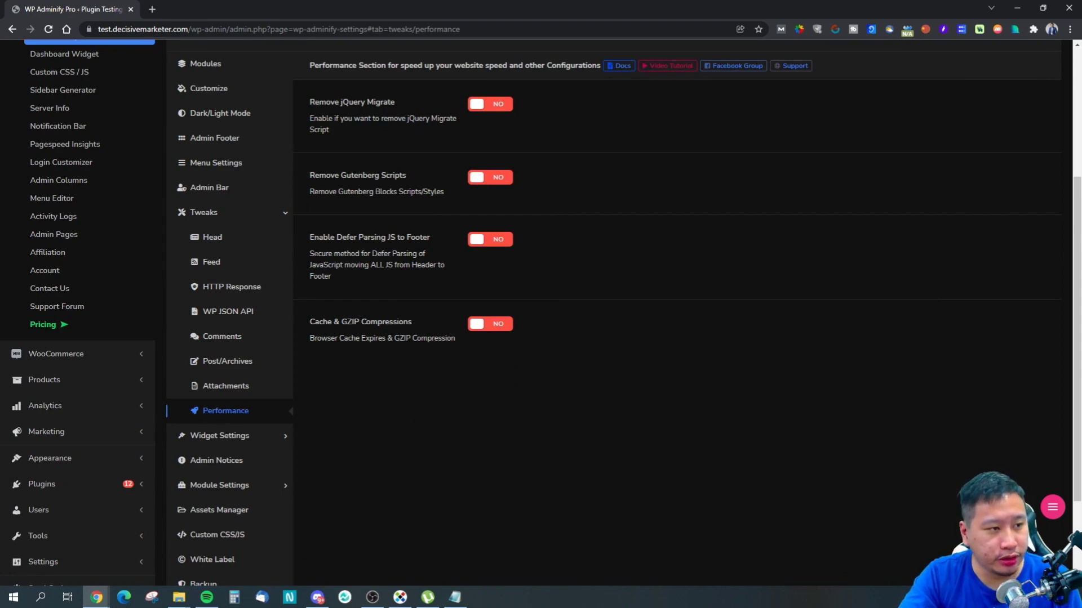
Open the Dashboard Widgets settings and load the WordPress Dashboard in a separate browser tab.
{"action": "left_click", "coordinate": [225, 437]}
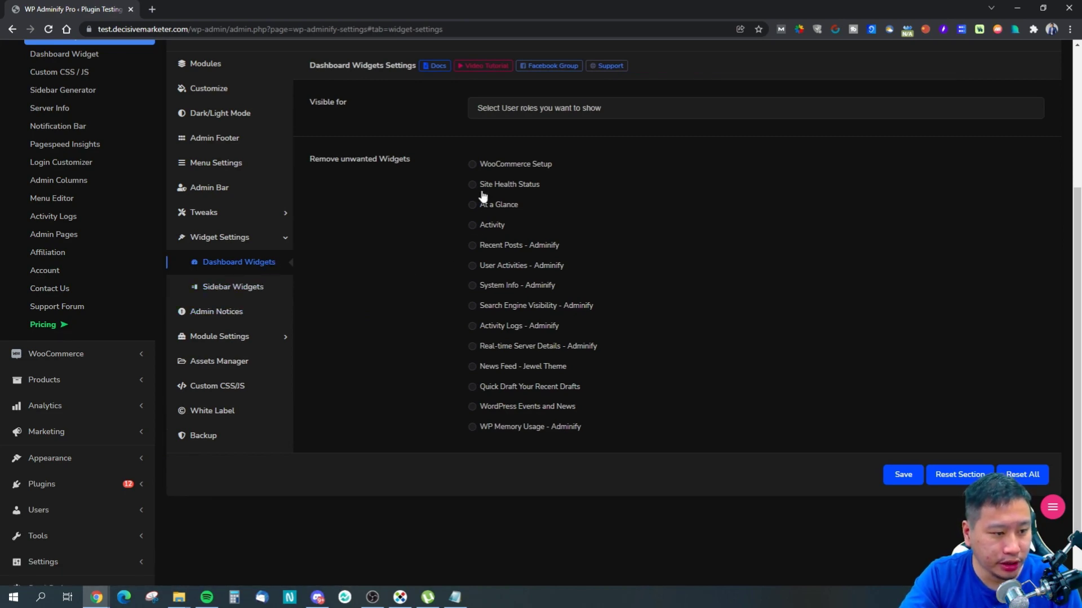
{"action": "scroll", "coordinate": [464, 274], "scroll_direction": "up", "scroll_amount": 2}
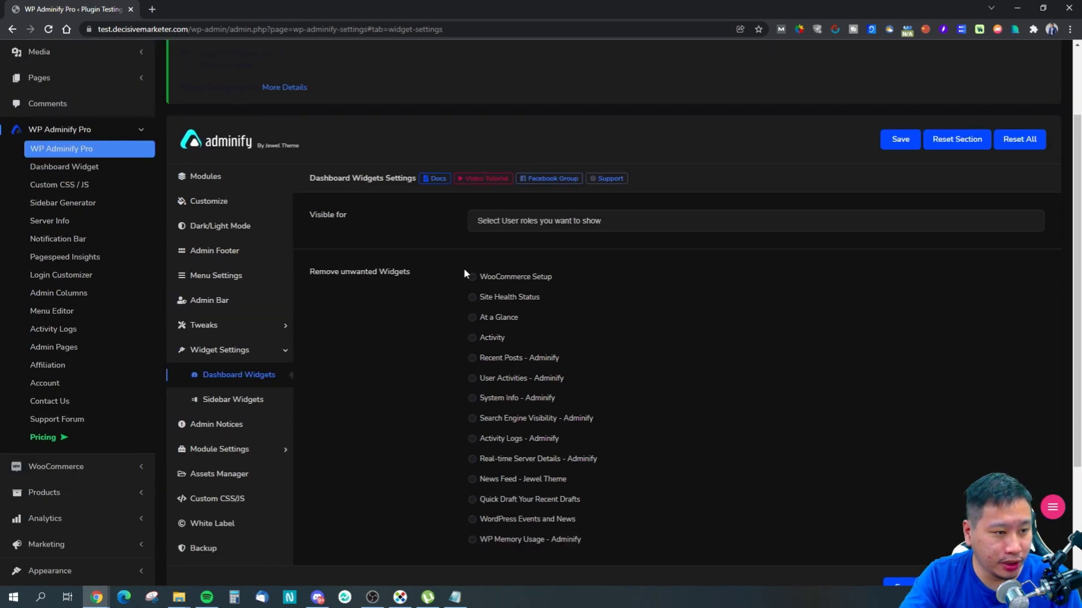
{"action": "scroll", "coordinate": [279, 270], "scroll_direction": "up", "scroll_amount": 2}
{"action": "right_click", "coordinate": [42, 95]}
{"action": "left_click", "coordinate": [89, 106]}
{"action": "left_click", "coordinate": [187, 7]}
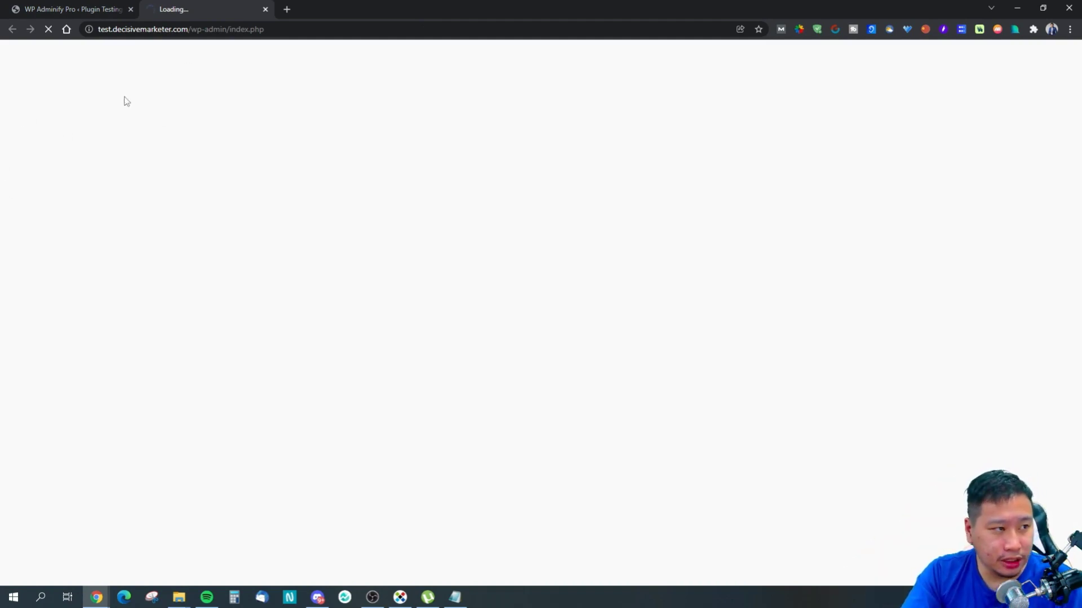
Compare the widgets shown on the WordPress Dashboard with the Remove unwanted Widgets list.
{"action": "left_click", "coordinate": [62, 9]}
{"action": "left_click", "coordinate": [218, 6]}
{"action": "left_click", "coordinate": [92, 5]}
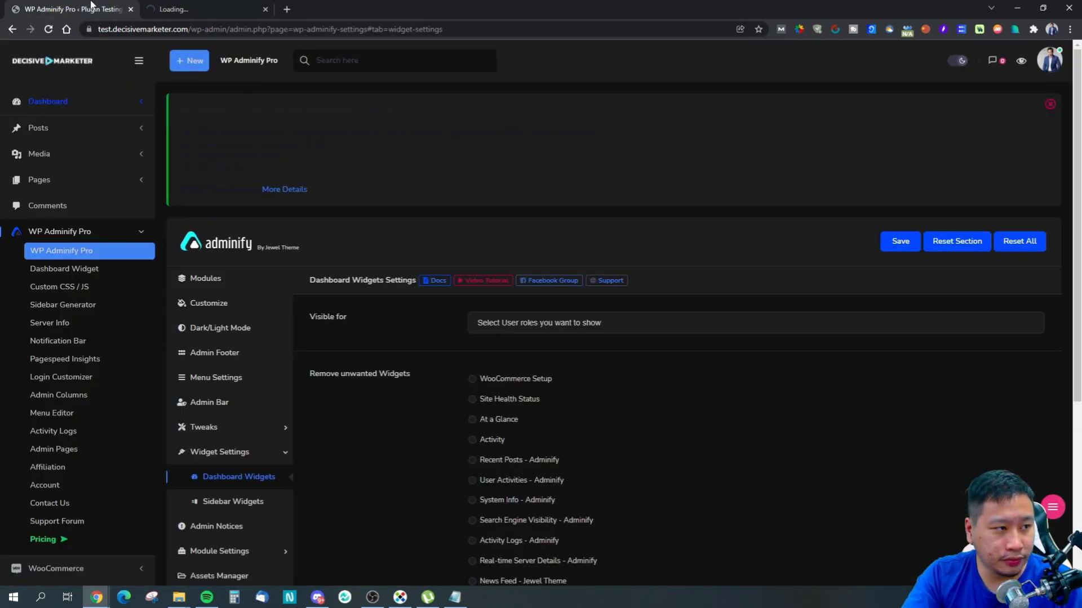
{"action": "scroll", "coordinate": [487, 341], "scroll_direction": "down", "scroll_amount": 4}
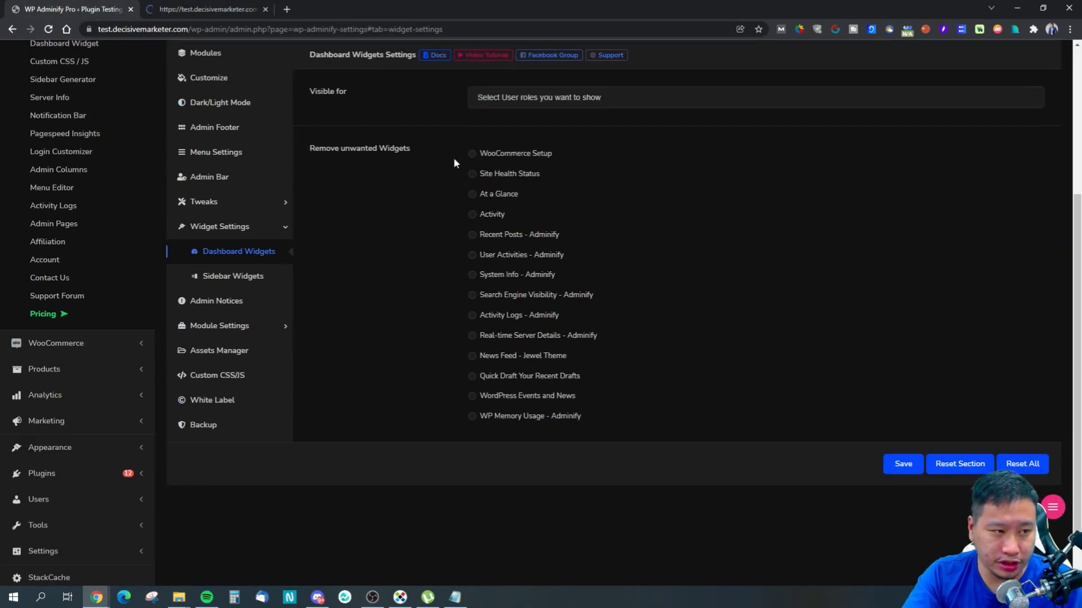
{"action": "left_click", "coordinate": [212, 6]}
{"action": "scroll", "coordinate": [485, 425], "scroll_direction": "down", "scroll_amount": 8}
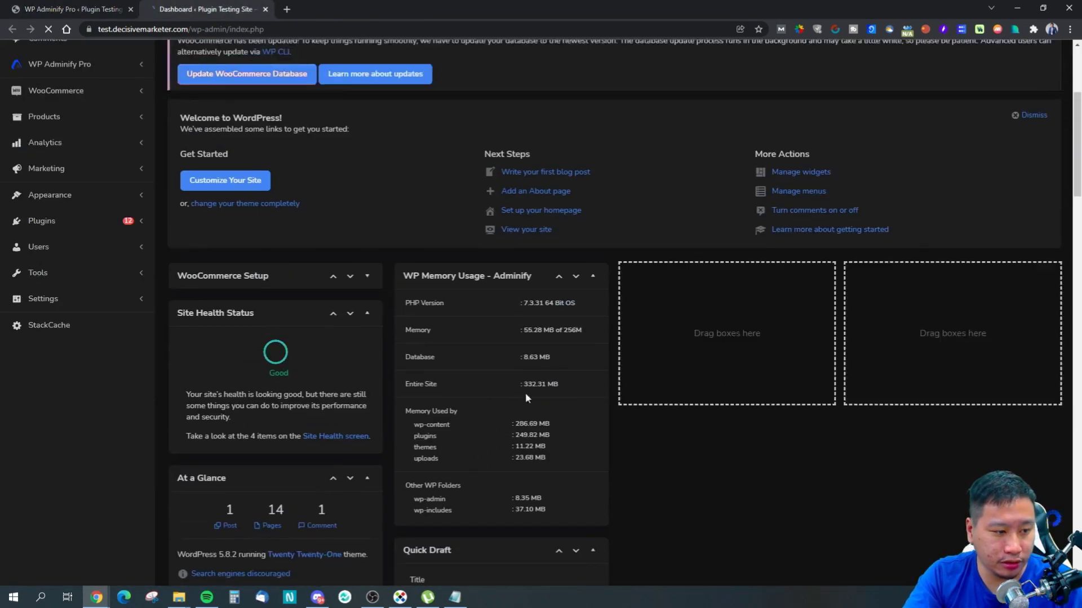
{"action": "scroll", "coordinate": [438, 488], "scroll_direction": "down", "scroll_amount": 3}
{"action": "left_click", "coordinate": [86, 5]}
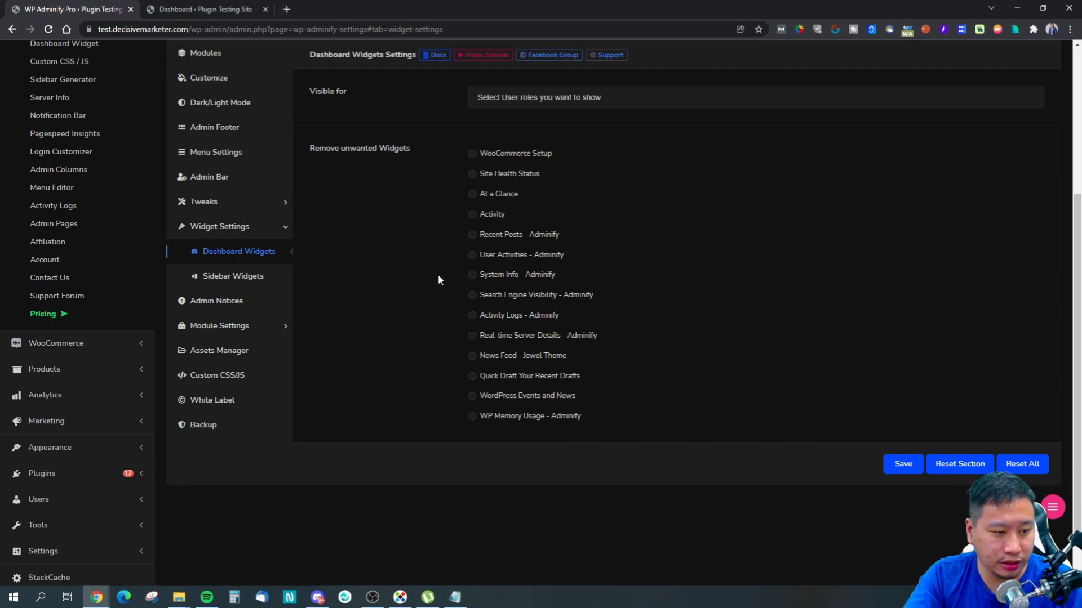
{"action": "left_click", "coordinate": [214, 9]}
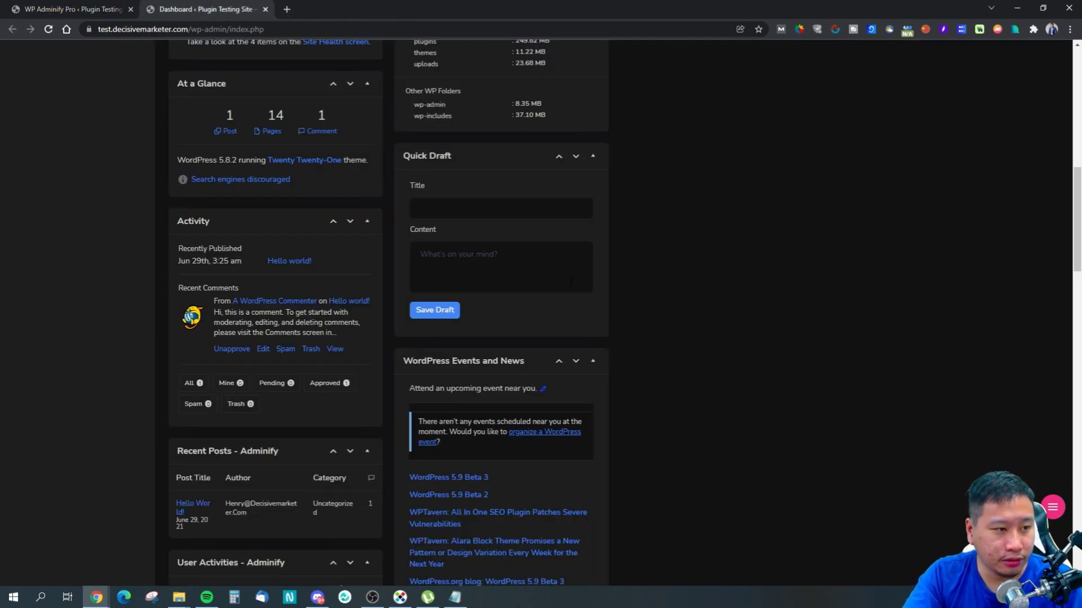
Expand the Dashboard's Screen Options to inspect the screen element checkboxes, and collapse them again.
{"action": "scroll", "coordinate": [920, 342], "scroll_direction": "up", "scroll_amount": 10}
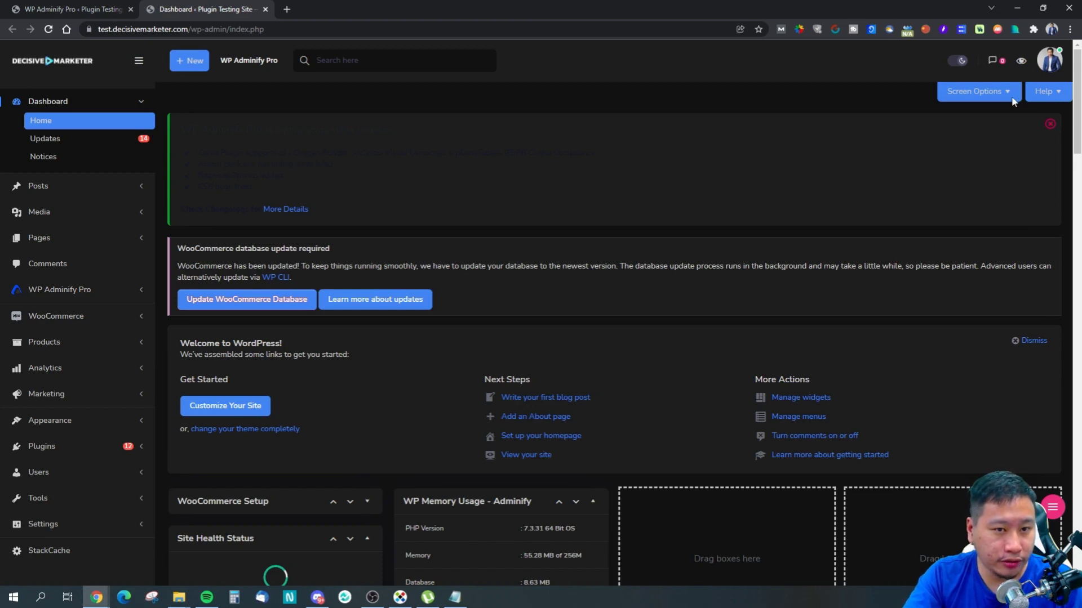
{"action": "left_click", "coordinate": [978, 91]}
{"action": "left_click", "coordinate": [958, 202]}
{"action": "left_click", "coordinate": [980, 94]}
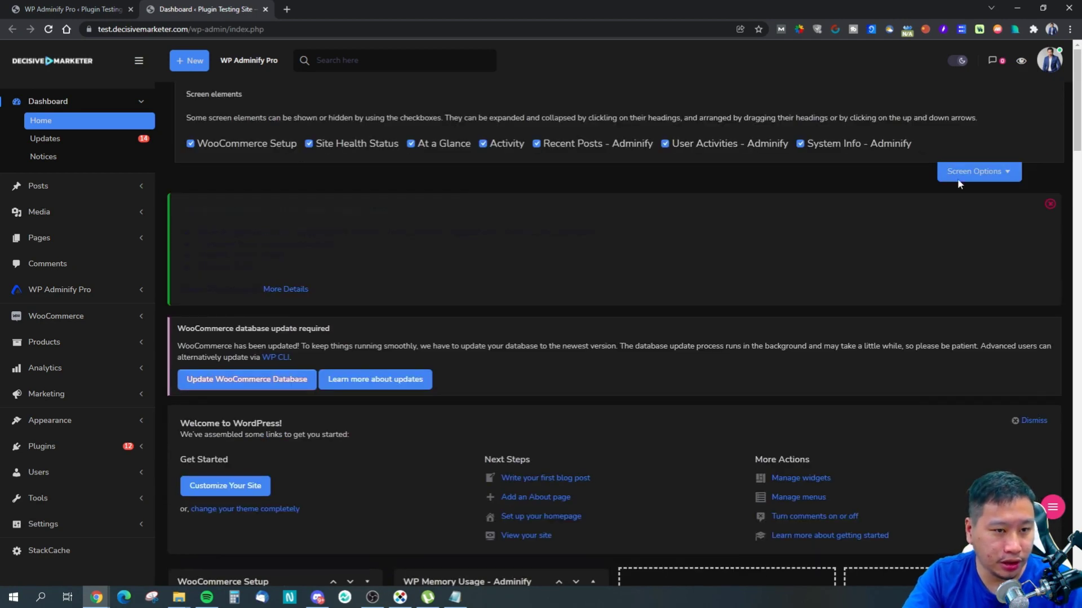
{"action": "left_click", "coordinate": [971, 178]}
In the Dashboard Widgets settings, mark only At a Glance and Activity as unwanted widgets and save.
{"action": "left_click", "coordinate": [89, 8]}
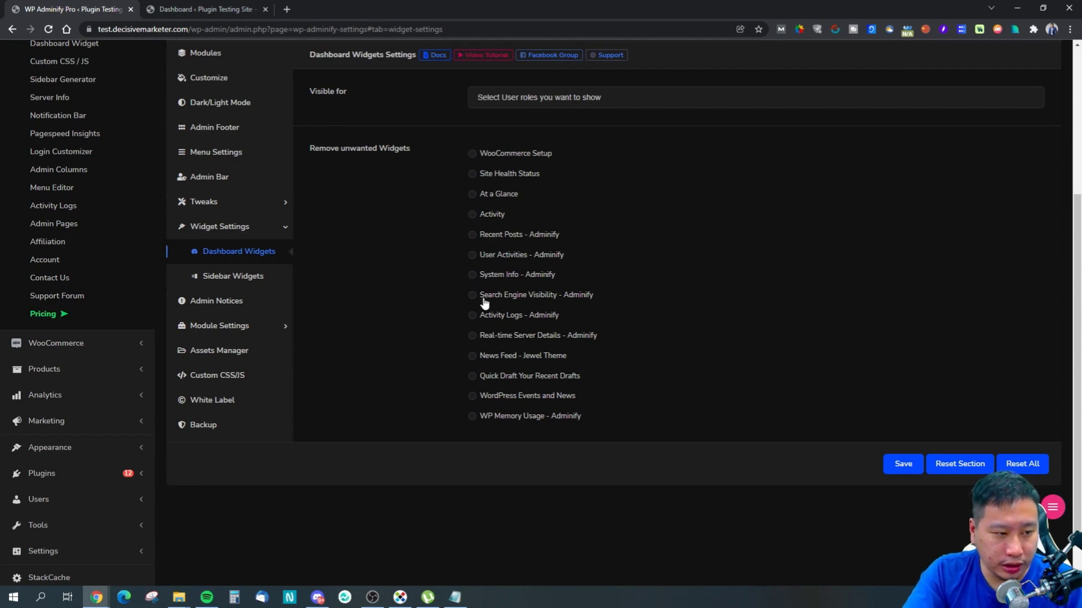
{"action": "scroll", "coordinate": [485, 303], "scroll_direction": "up", "scroll_amount": 2}
{"action": "left_click", "coordinate": [472, 266]}
{"action": "left_click", "coordinate": [472, 286]}
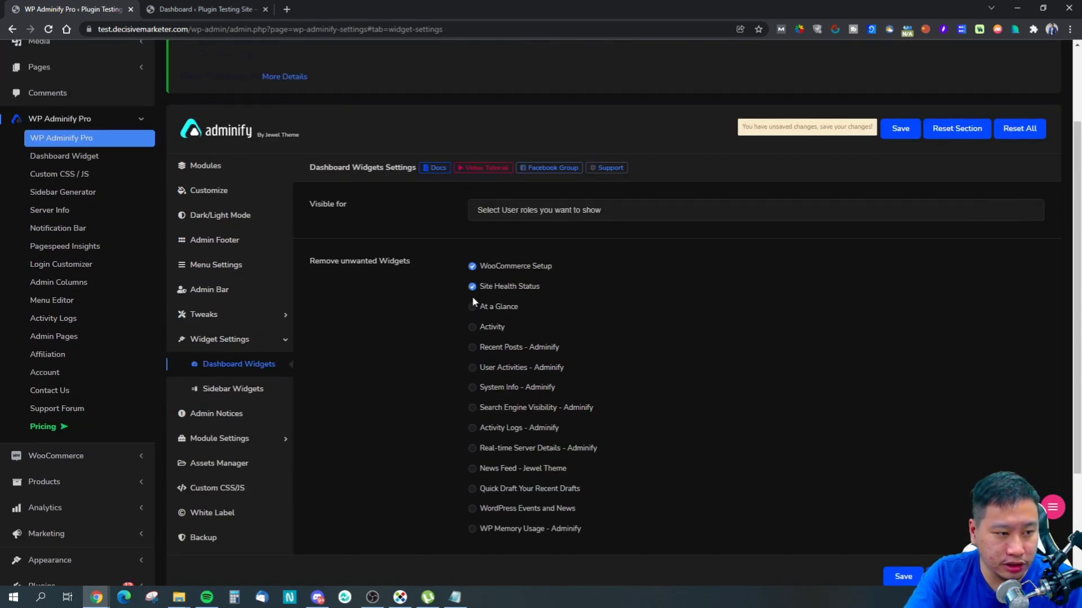
{"action": "left_click", "coordinate": [472, 286]}
{"action": "scroll", "coordinate": [685, 404], "scroll_direction": "up", "scroll_amount": 1}
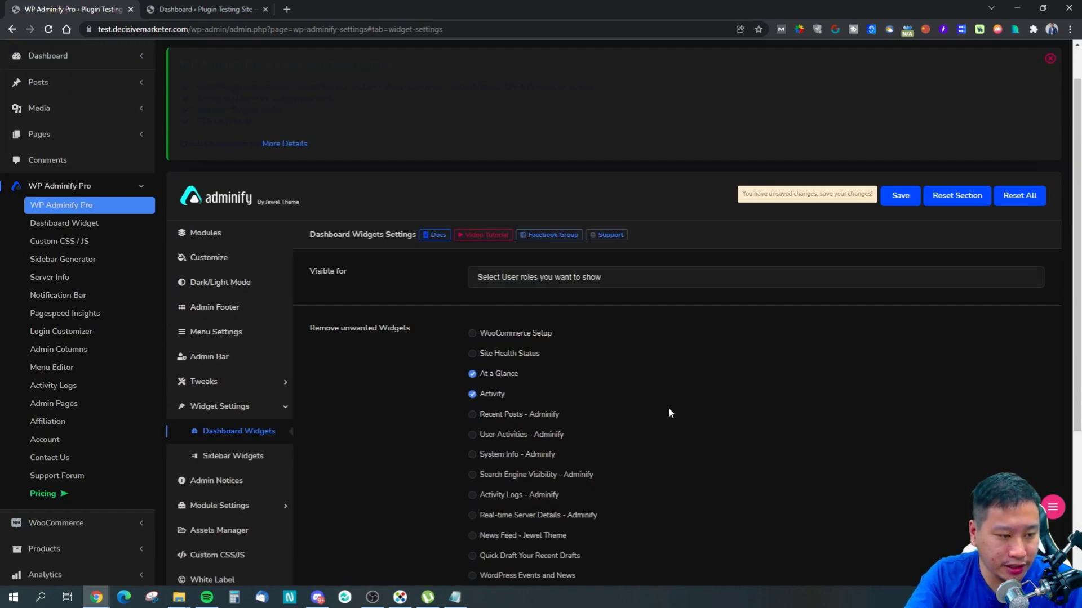
{"action": "scroll", "coordinate": [668, 411], "scroll_direction": "down", "scroll_amount": 2}
{"action": "left_click", "coordinate": [901, 535]}
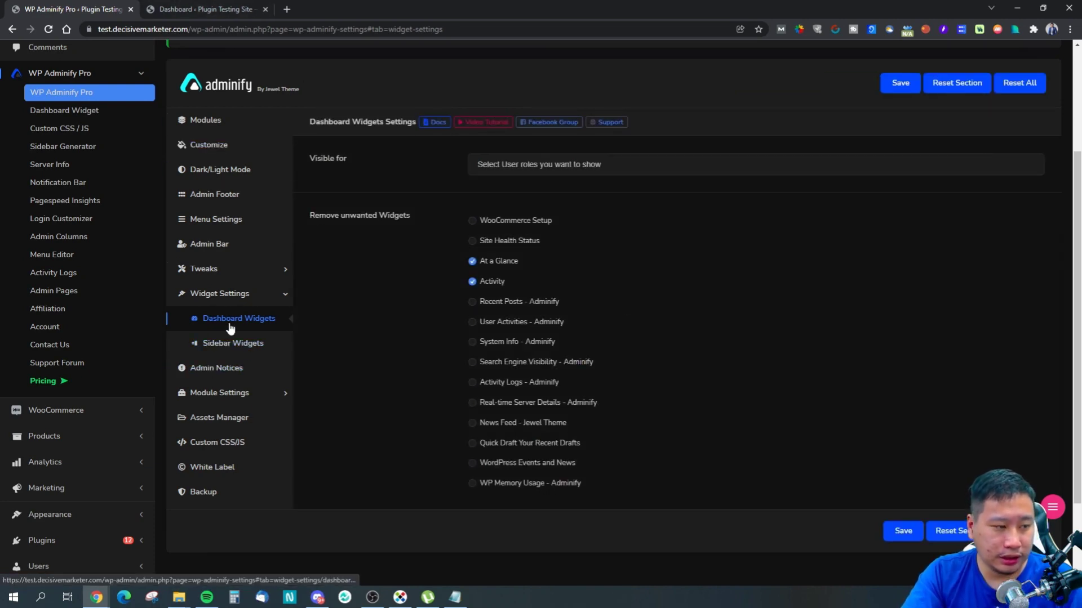
Open the Sidebar Widgets settings and read the option for disabling the Gutenberg editor.
{"action": "left_click", "coordinate": [217, 344]}
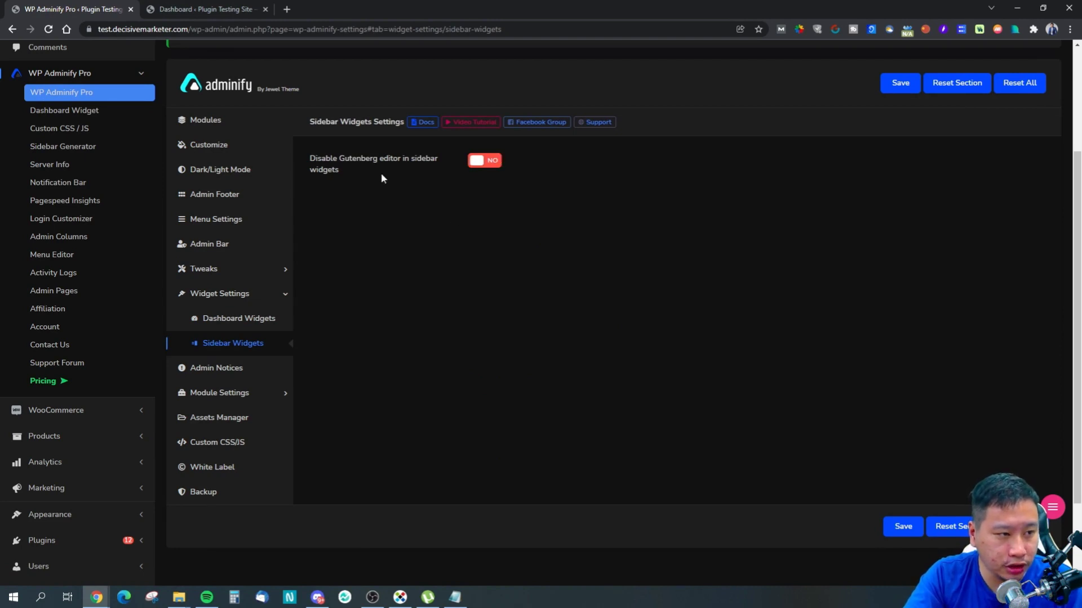
{"action": "left_click_drag", "start_coordinate": [338, 159], "coordinate": [398, 159]}
{"action": "left_click", "coordinate": [398, 160]}
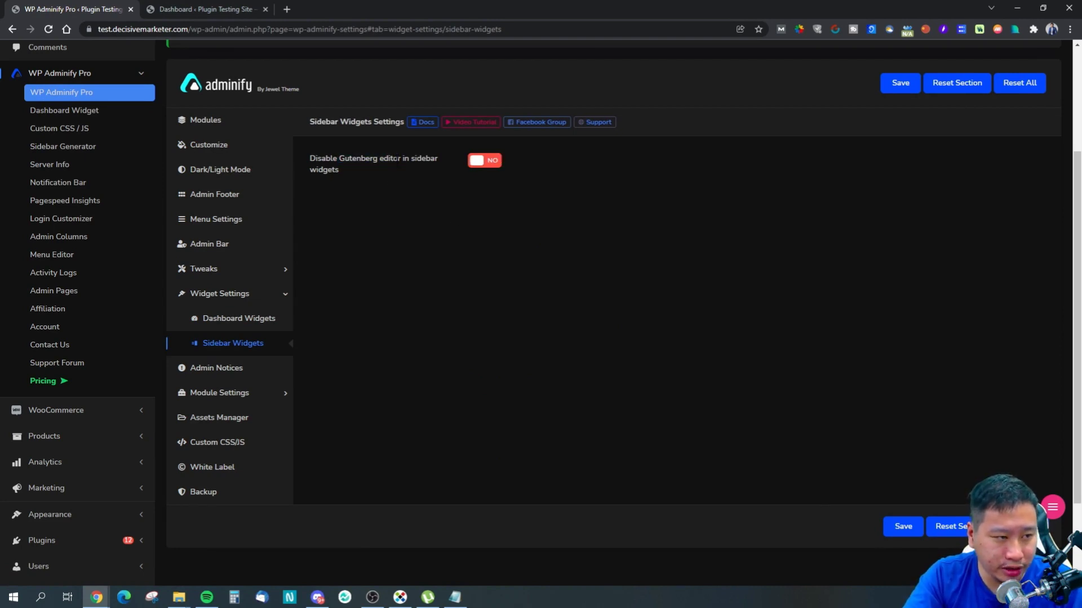
Open the Admin Notices settings and examine the plugin update notice above them.
{"action": "left_click", "coordinate": [220, 369]}
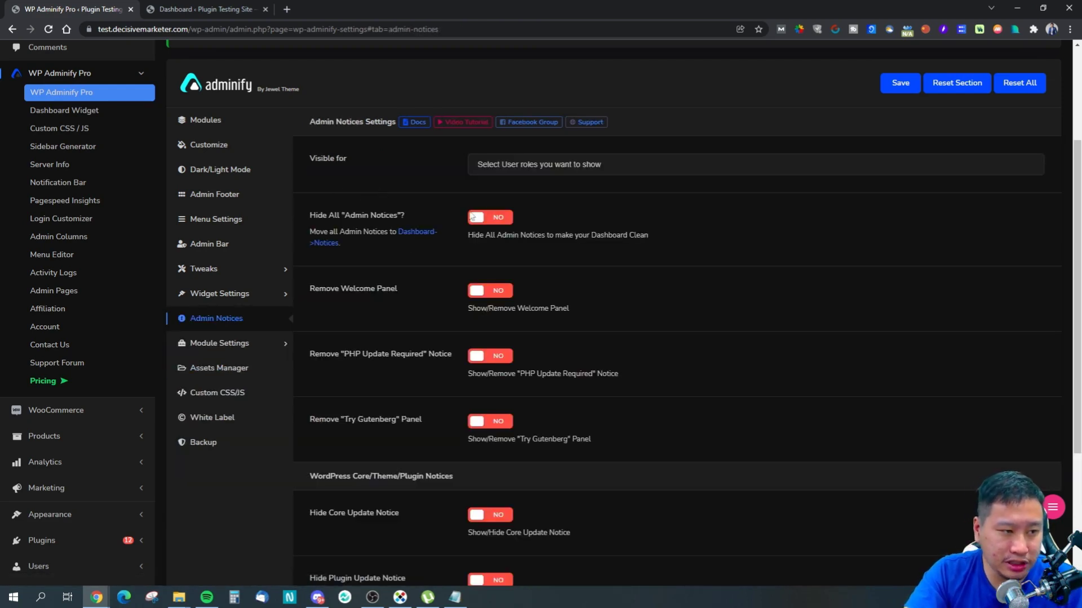
{"action": "scroll", "coordinate": [406, 184], "scroll_direction": "up", "scroll_amount": 3}
{"action": "scroll", "coordinate": [407, 189], "scroll_direction": "up", "scroll_amount": 1}
{"action": "left_click_drag", "start_coordinate": [197, 109], "coordinate": [251, 180]}
{"action": "left_click", "coordinate": [395, 164]}
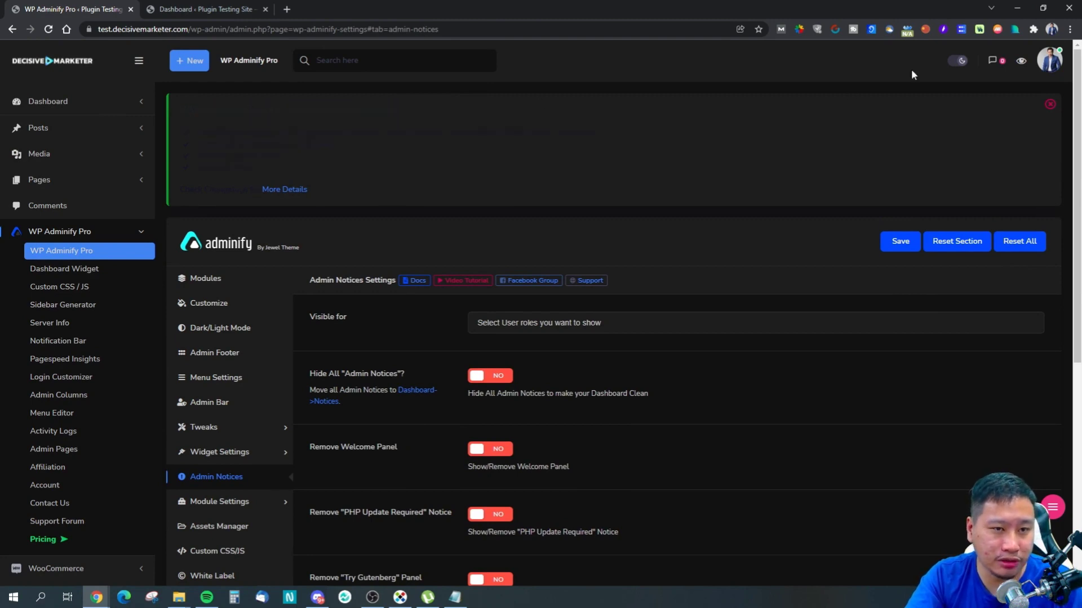
Switch the admin to light mode and highlight the text of the WP Adminify Pro update notice.
{"action": "left_click", "coordinate": [957, 61]}
{"action": "left_click_drag", "start_coordinate": [206, 109], "coordinate": [281, 163]}
{"action": "left_click", "coordinate": [281, 165]}
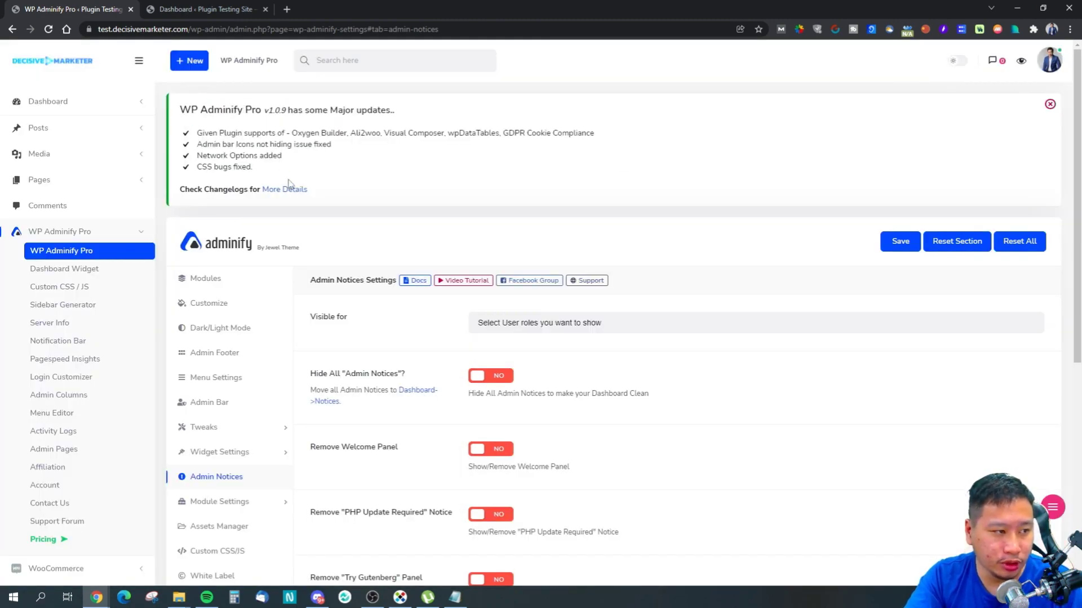
{"action": "left_click_drag", "start_coordinate": [186, 108], "coordinate": [261, 144]}
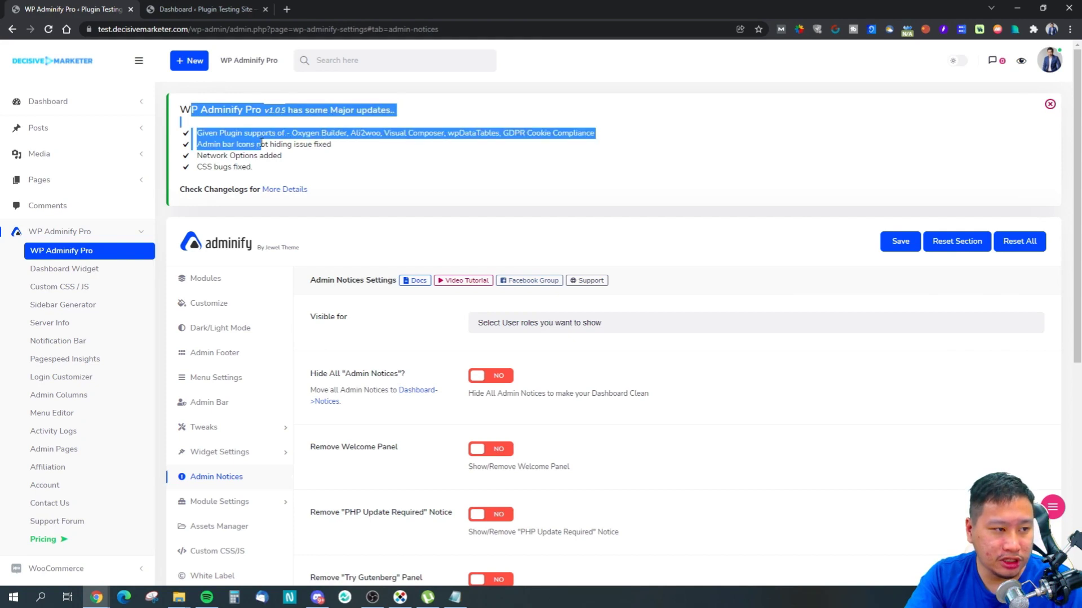
Review the Admin Notices options for hiding notices and removing panels, comparing them with the dashboard's welcome panel and notices.
{"action": "left_click", "coordinate": [344, 159]}
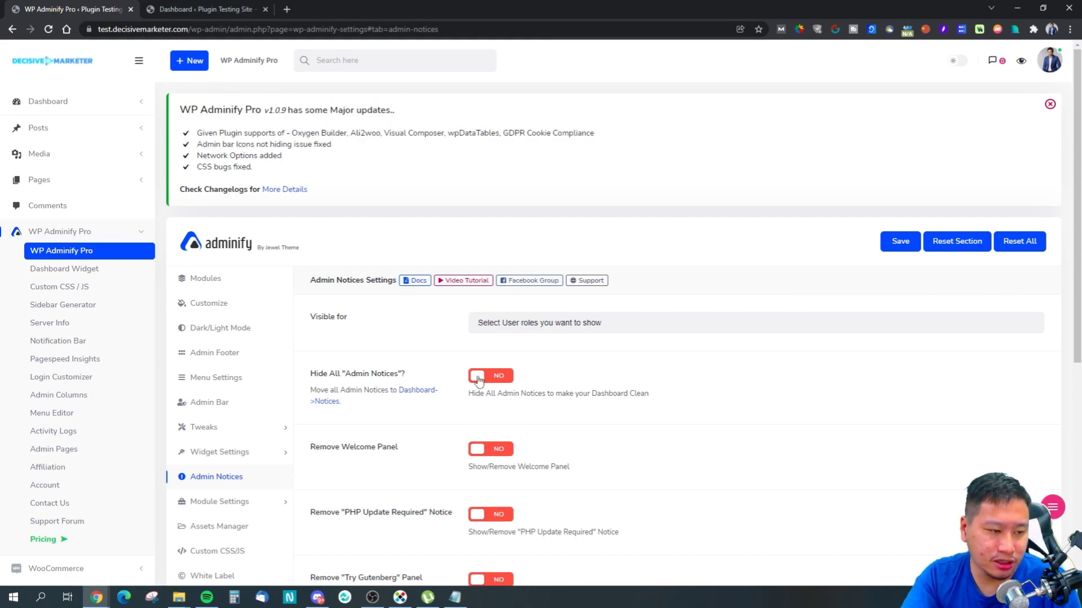
{"action": "scroll", "coordinate": [480, 470], "scroll_direction": "down", "scroll_amount": 3}
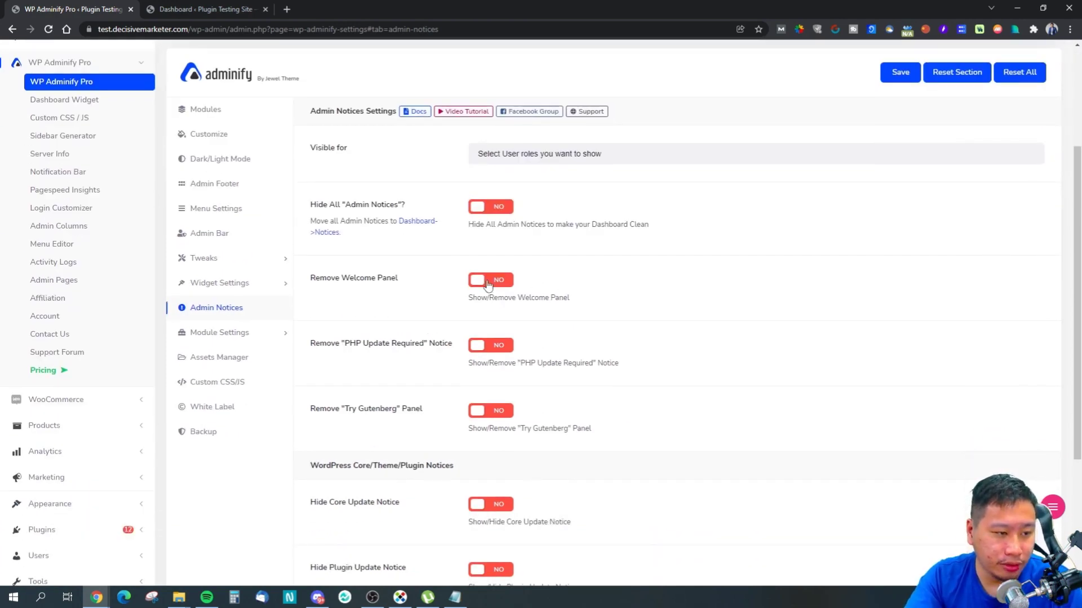
{"action": "left_click", "coordinate": [208, 9]}
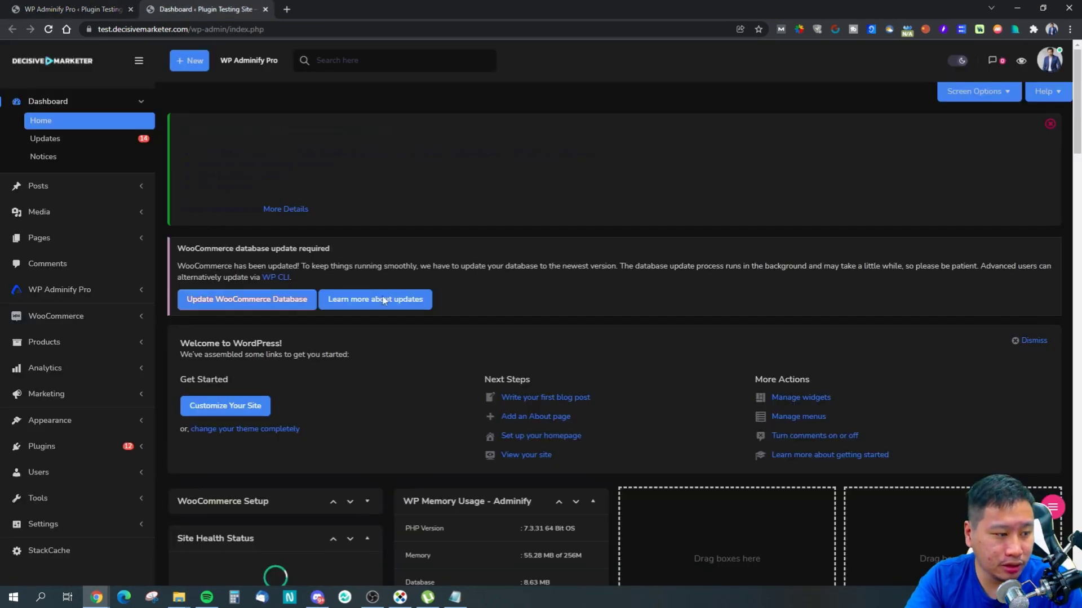
{"action": "left_click", "coordinate": [76, 7]}
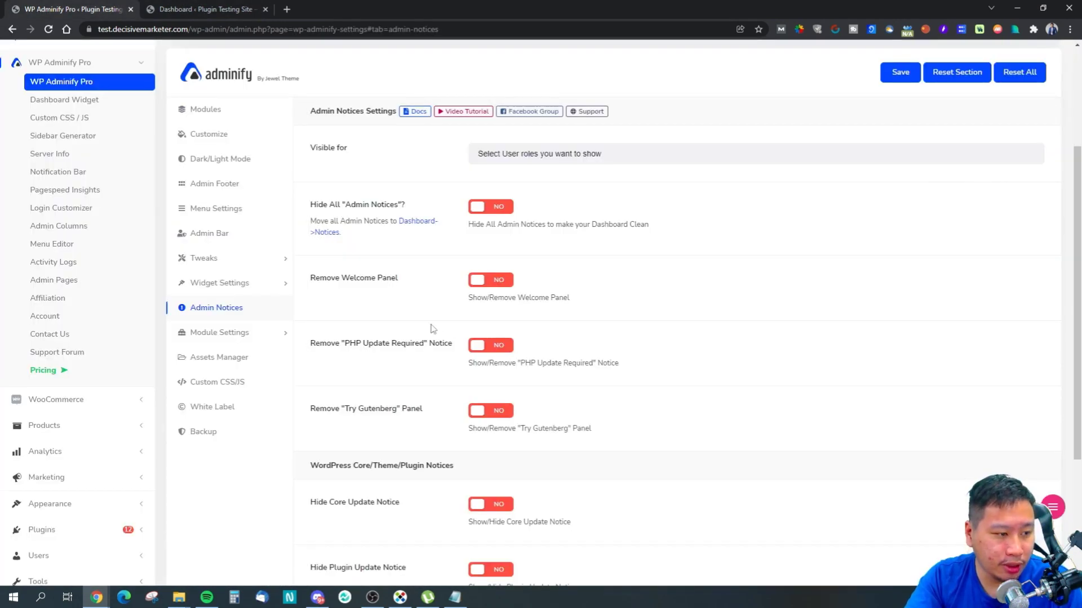
{"action": "scroll", "coordinate": [459, 350], "scroll_direction": "down", "scroll_amount": 4}
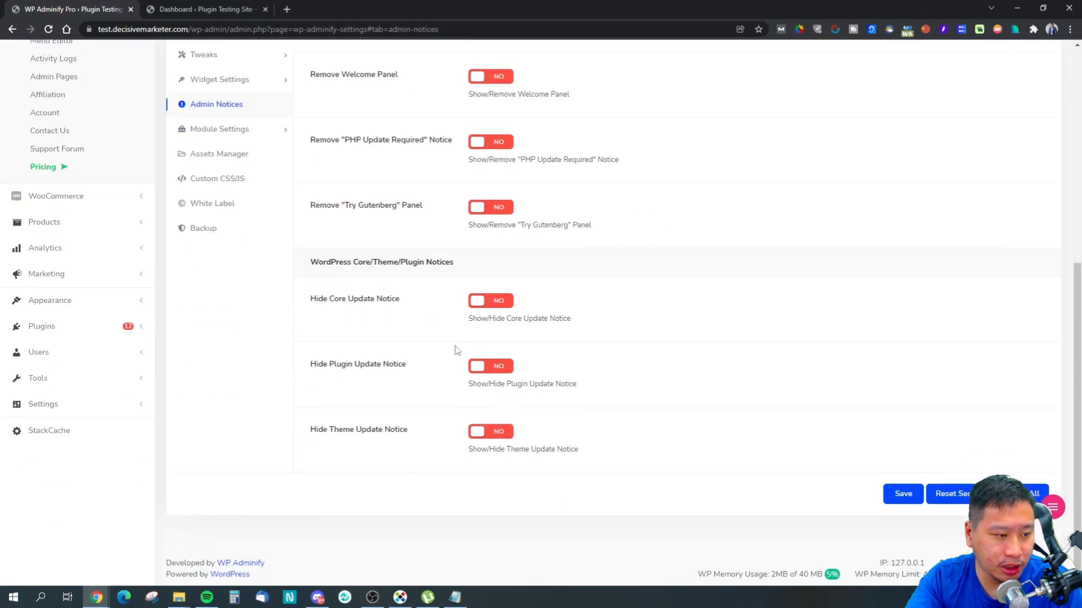
{"action": "scroll", "coordinate": [405, 314], "scroll_direction": "up", "scroll_amount": 5}
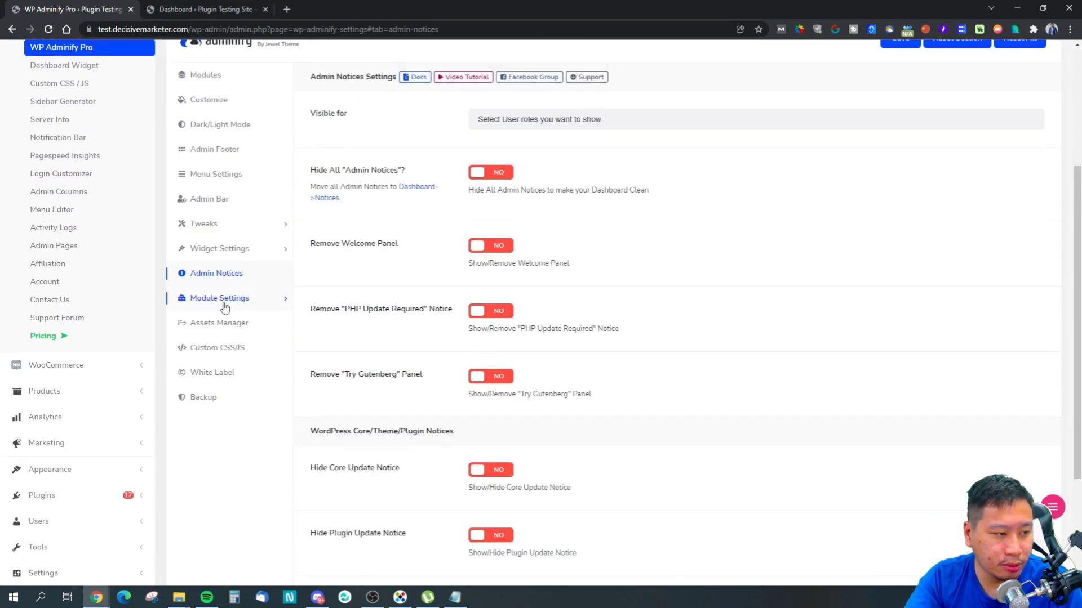
Open the Folders module settings and view the folders feature on the All Posts page in a separate browser tab.
{"action": "left_click", "coordinate": [217, 301]}
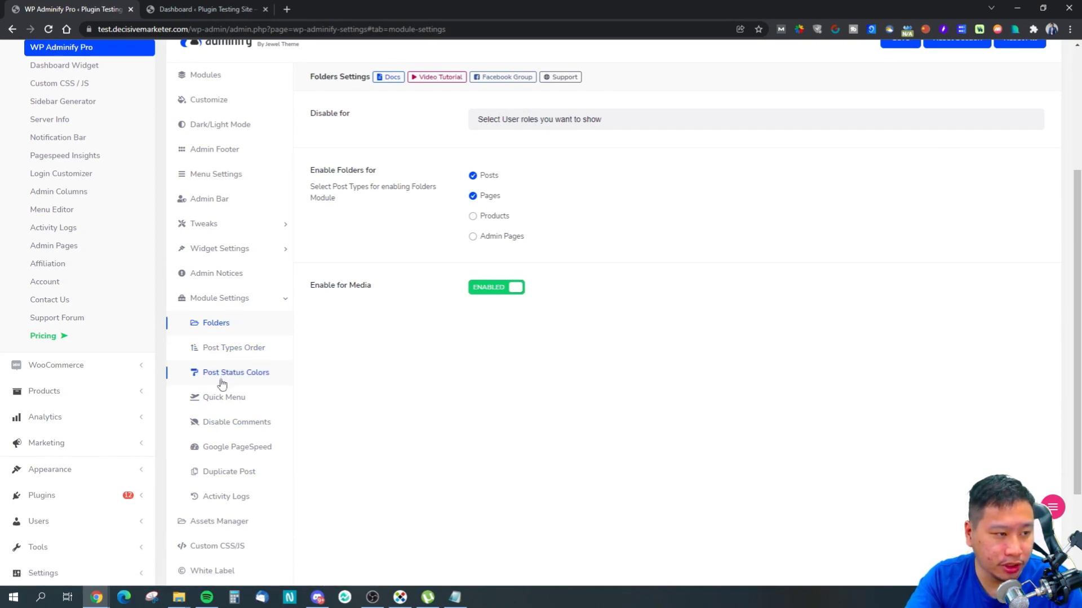
{"action": "scroll", "coordinate": [26, 195], "scroll_direction": "up", "scroll_amount": 4}
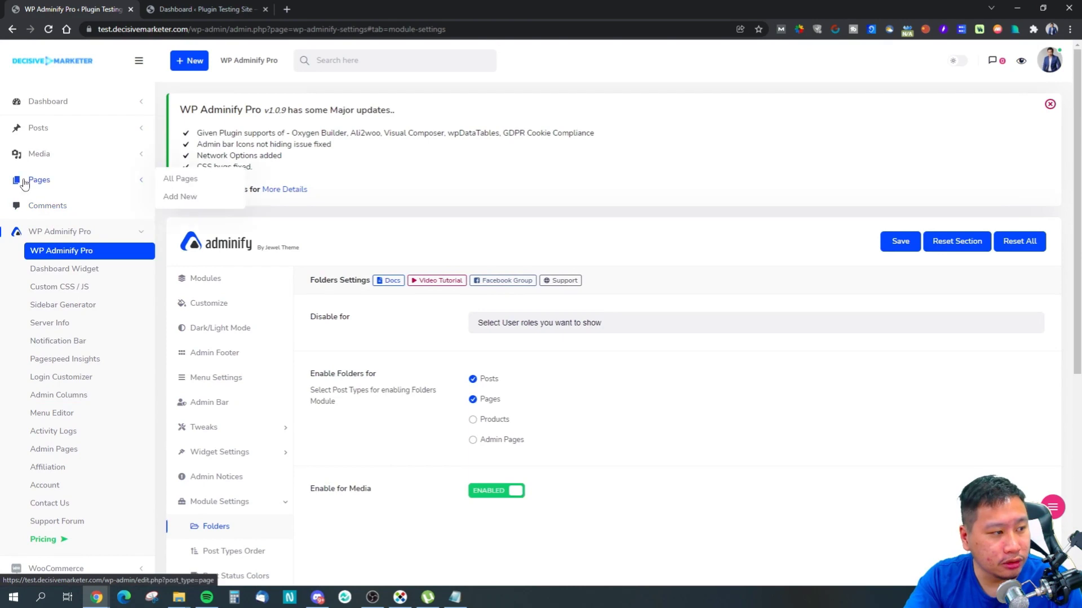
{"action": "right_click", "coordinate": [106, 134]}
{"action": "left_click", "coordinate": [169, 141]}
{"action": "left_click", "coordinate": [337, 7]}
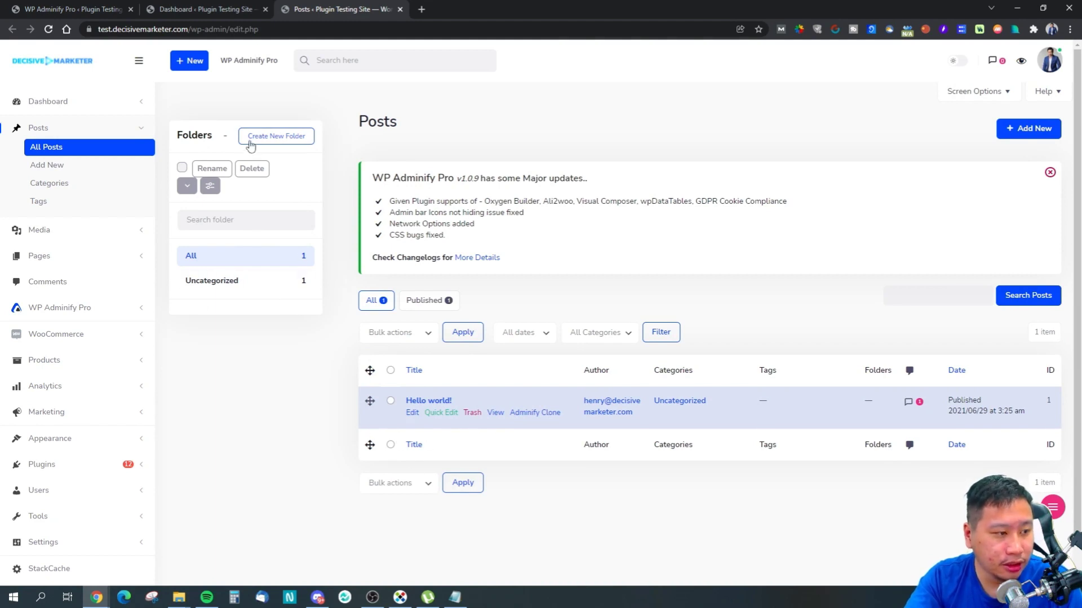
{"action": "left_click", "coordinate": [56, 9]}
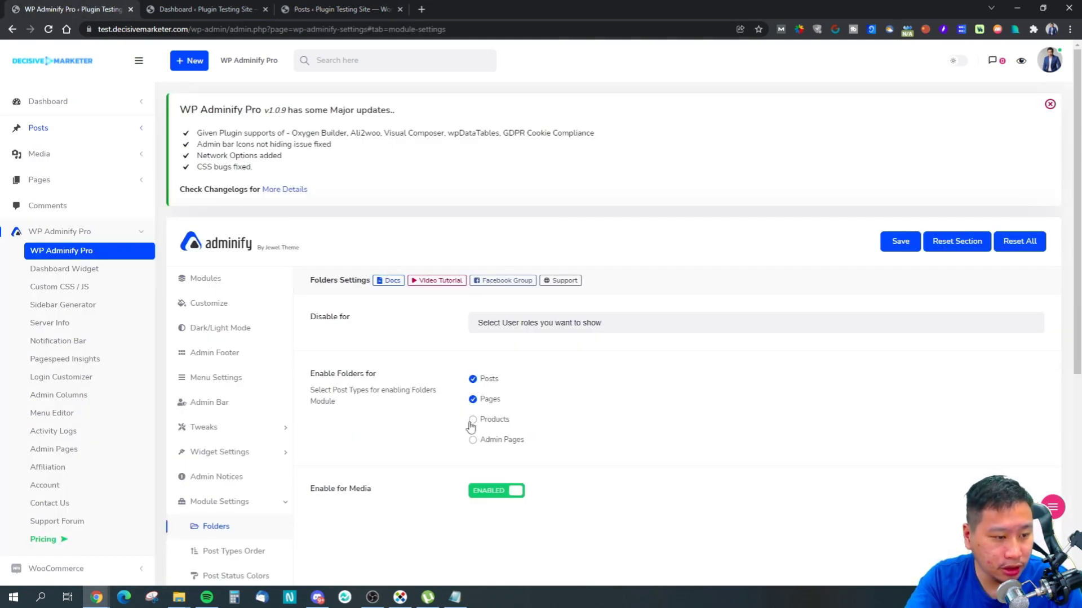
Open the Post Types Order module settings and read the sortable post type and taxonomy options.
{"action": "scroll", "coordinate": [365, 359], "scroll_direction": "down", "scroll_amount": 1}
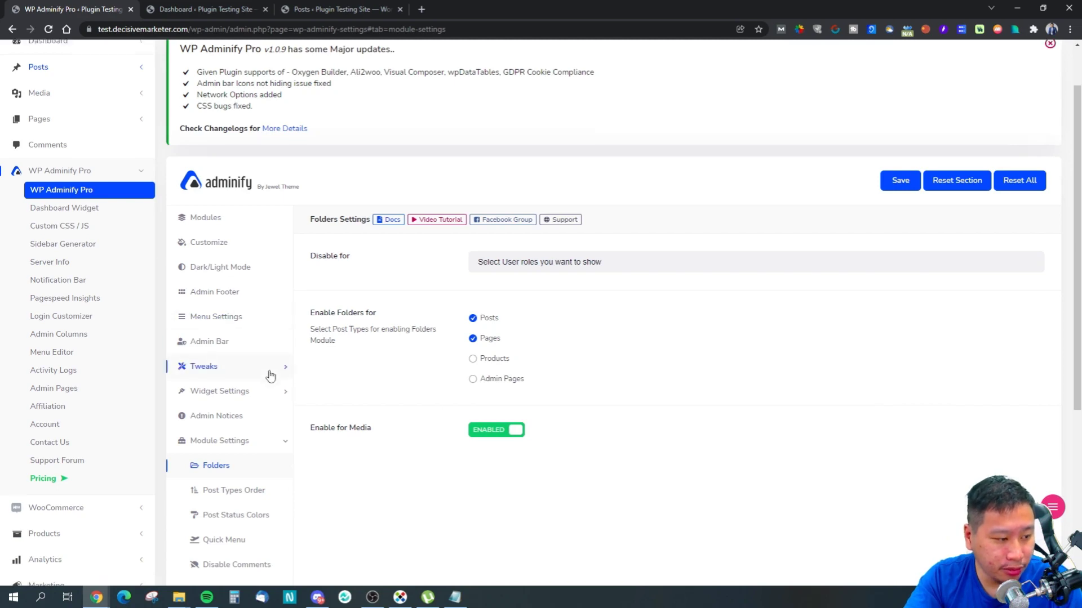
{"action": "scroll", "coordinate": [248, 383], "scroll_direction": "down", "scroll_amount": 3}
{"action": "left_click", "coordinate": [244, 331]}
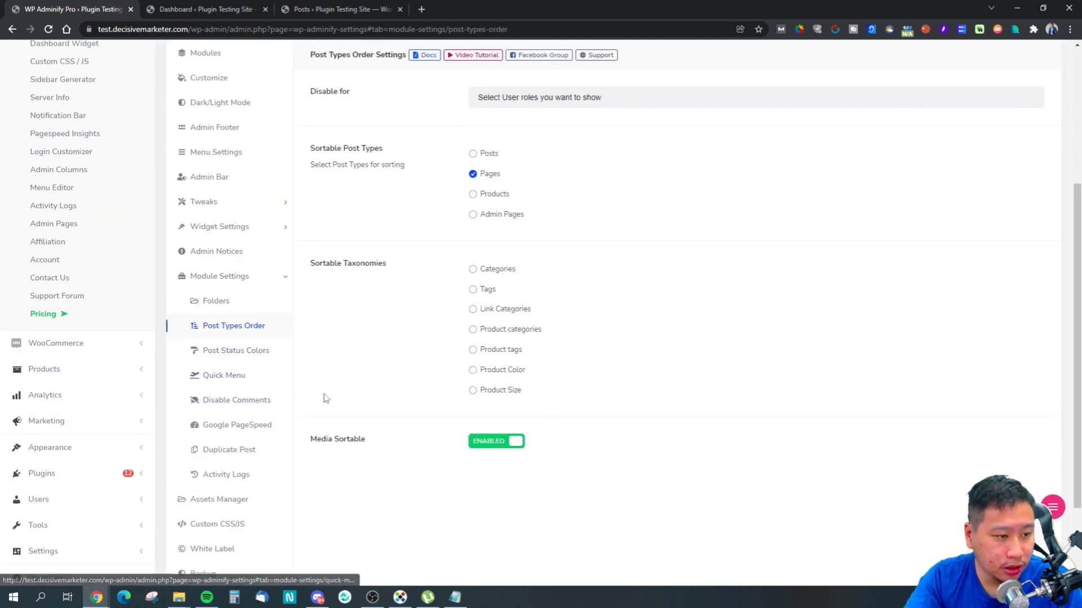
Open the Post Status Colors settings and examine the status background colors and the custom column options.
{"action": "left_click", "coordinate": [206, 359]}
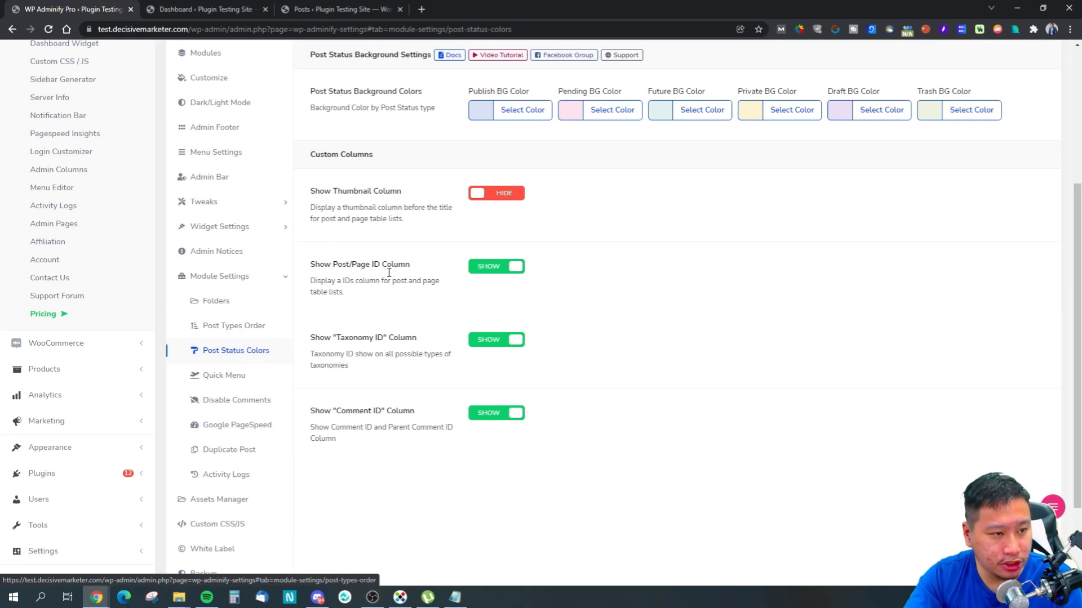
{"action": "scroll", "coordinate": [490, 242], "scroll_direction": "up", "scroll_amount": 2}
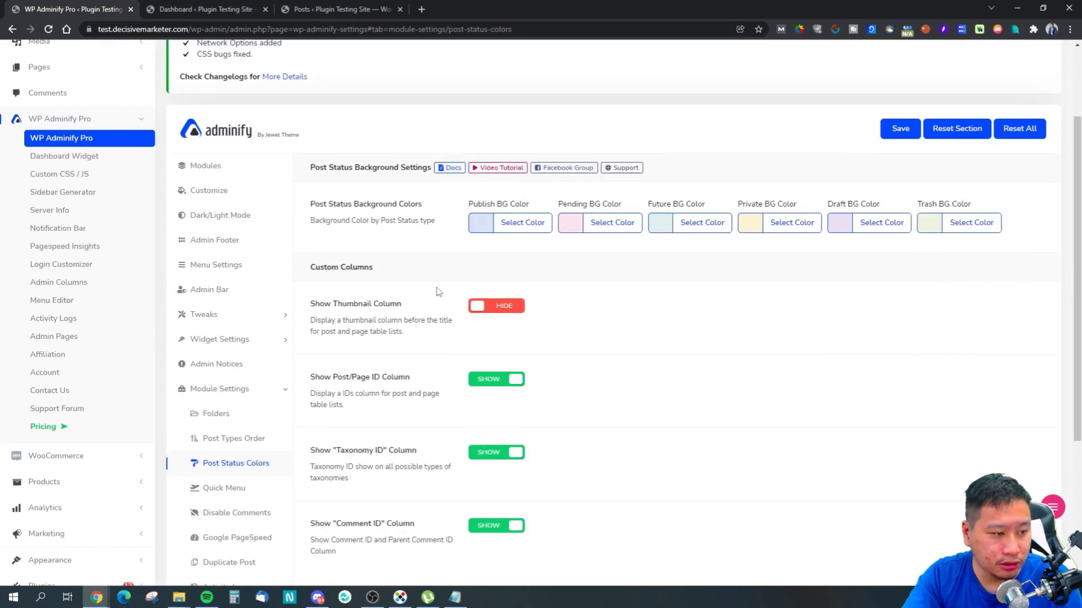
{"action": "scroll", "coordinate": [437, 293], "scroll_direction": "down", "scroll_amount": 1}
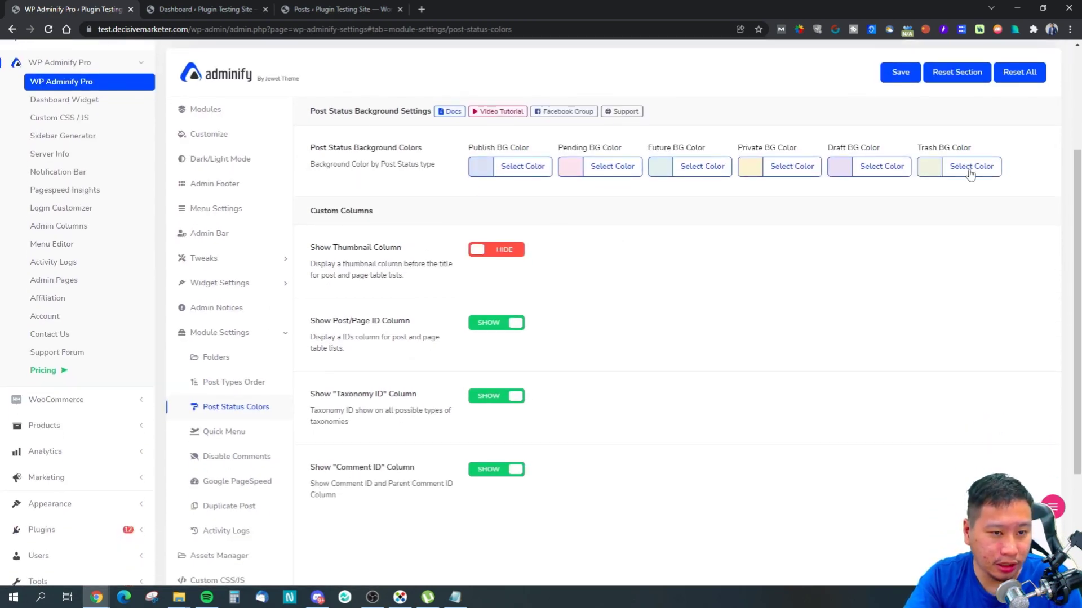
Open the Quick Menu settings and compare the listed quick menu items with the admin bar's menu for creating new content.
{"action": "left_click", "coordinate": [231, 432]}
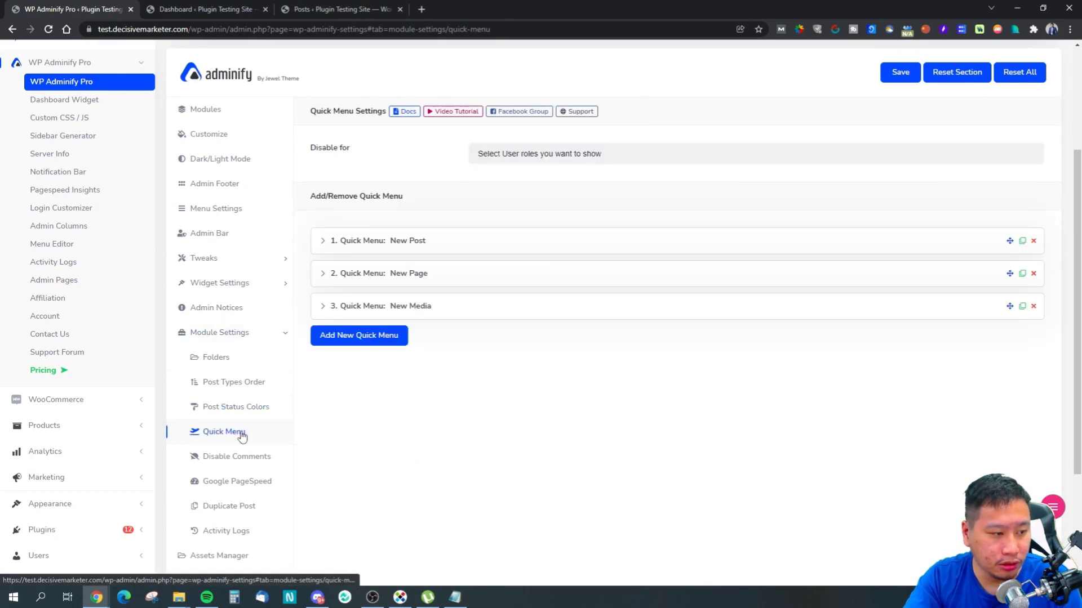
{"action": "scroll", "coordinate": [338, 317], "scroll_direction": "up", "scroll_amount": 3}
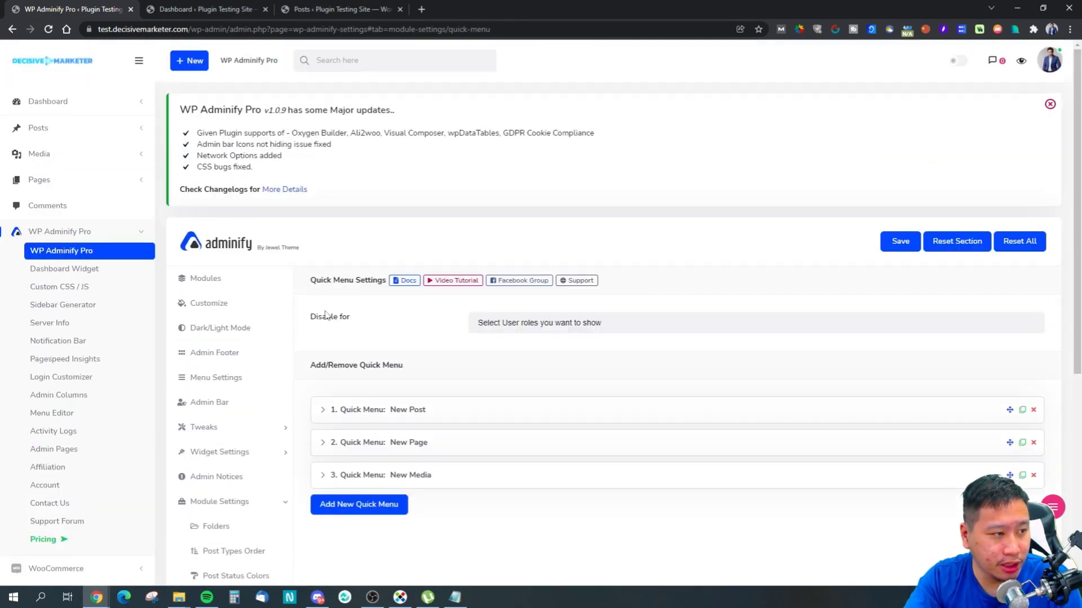
{"action": "mouse_move", "coordinate": [177, 68]}
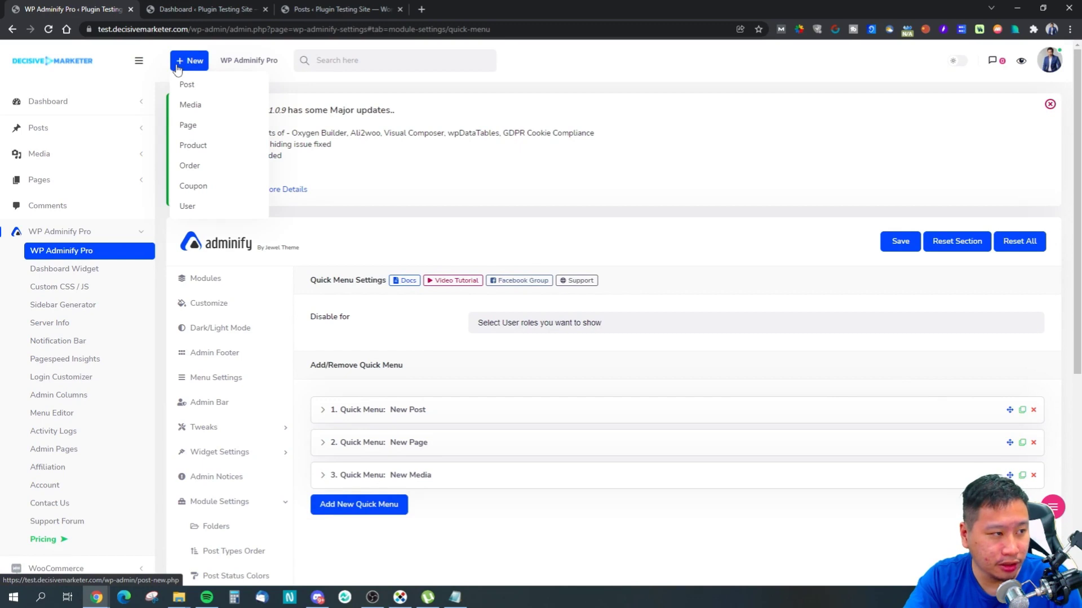
{"action": "left_click", "coordinate": [139, 62]}
{"action": "left_click", "coordinate": [48, 66]}
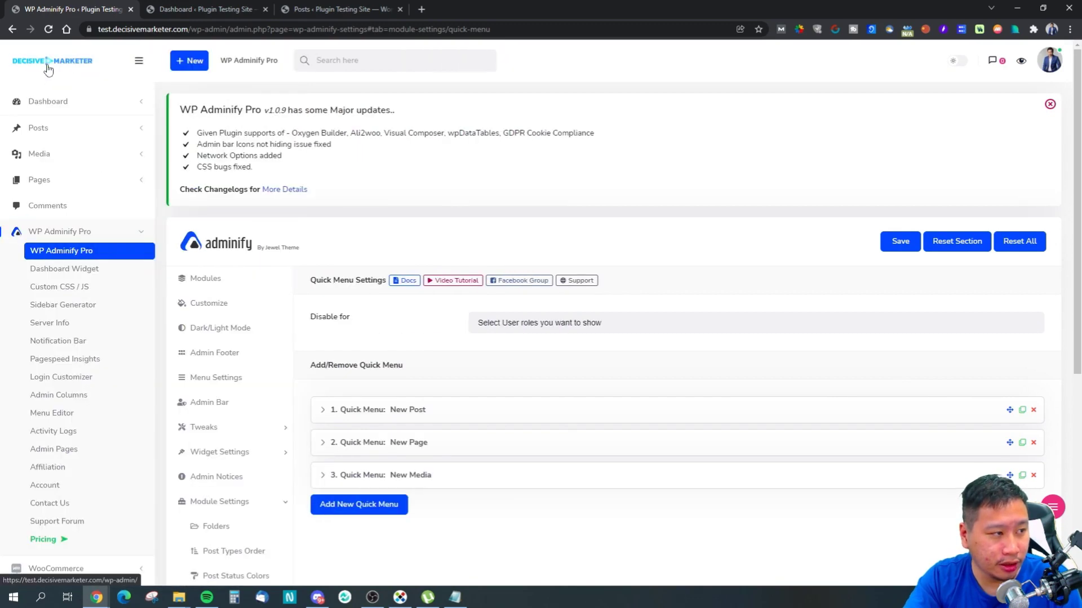
{"action": "mouse_move", "coordinate": [184, 66]}
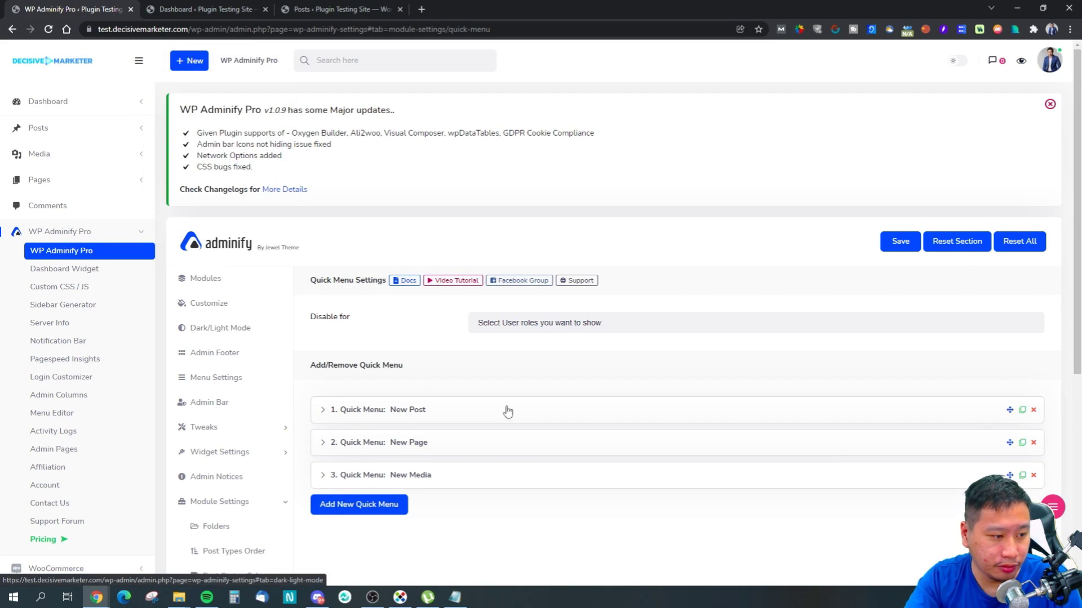
Review the Disable Comments module settings, and open the Google PageSpeed settings to view the API key option.
{"action": "scroll", "coordinate": [507, 411], "scroll_direction": "down", "scroll_amount": 3}
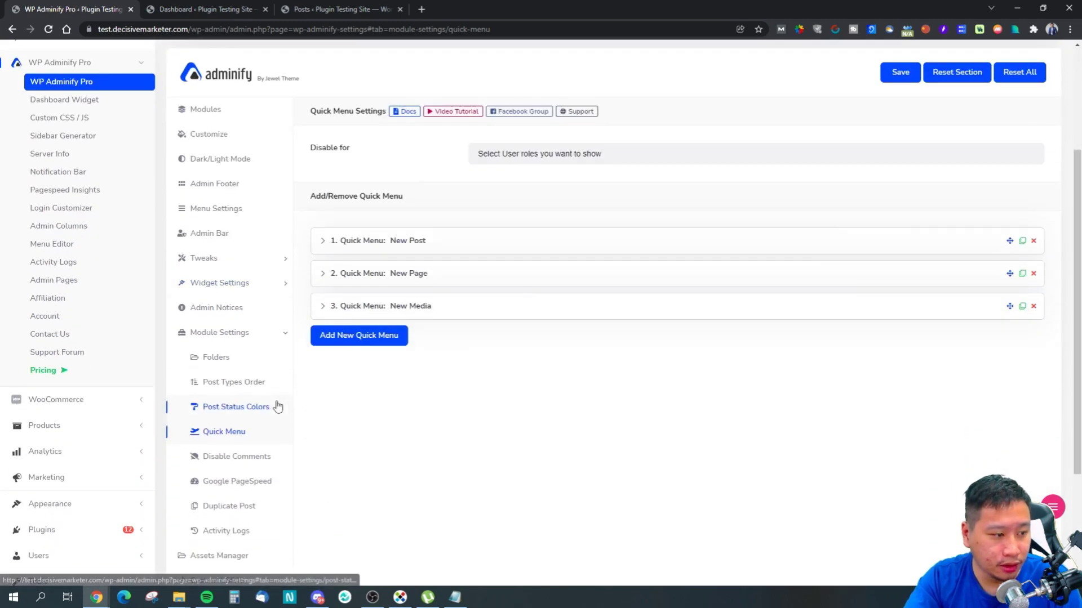
{"action": "left_click", "coordinate": [247, 457]}
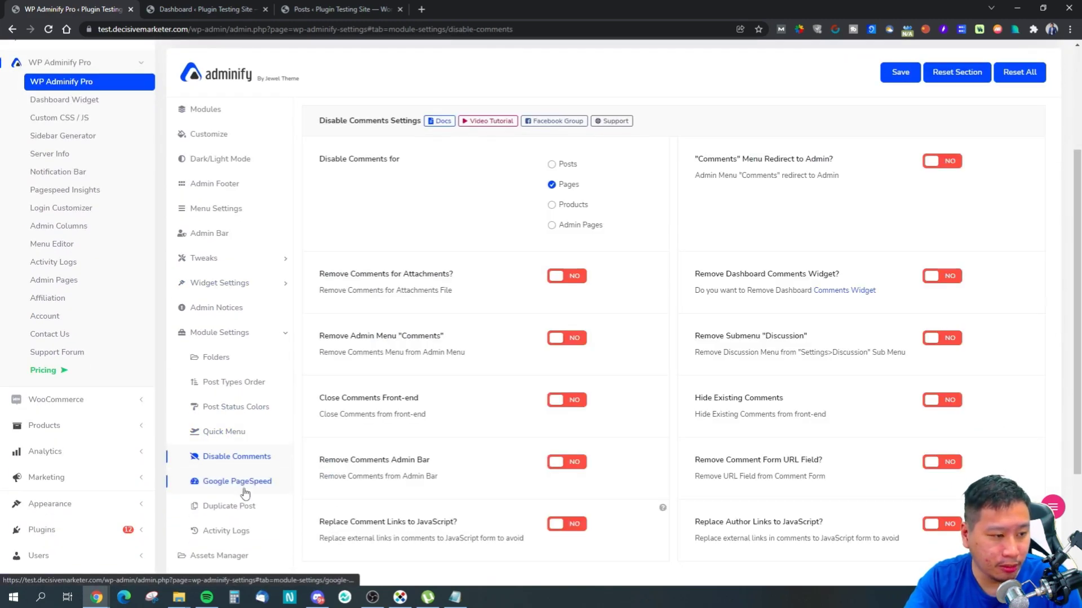
{"action": "left_click", "coordinate": [244, 491]}
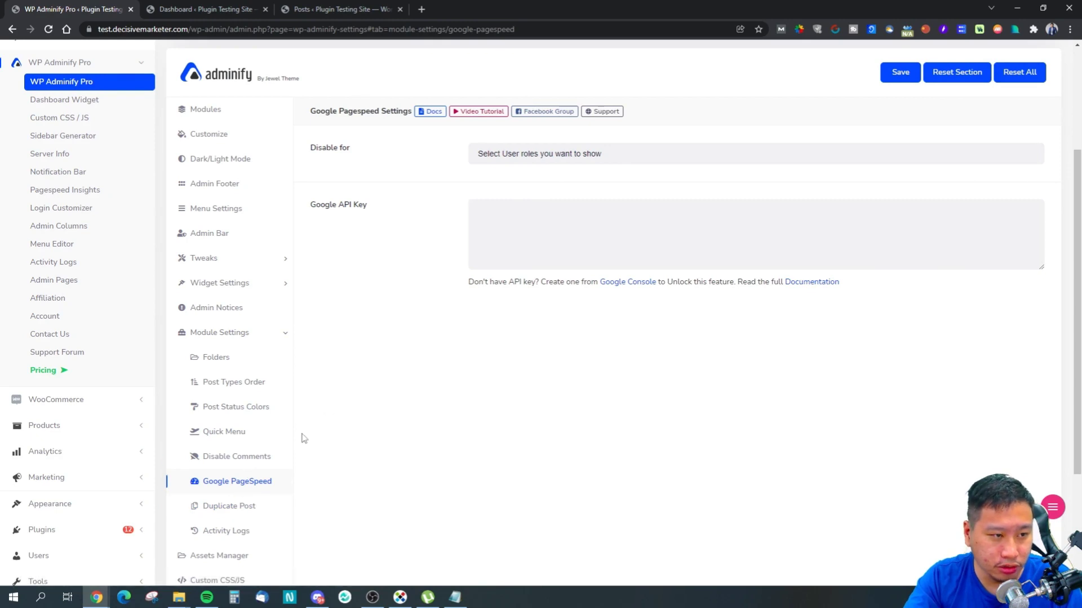
Open the Duplicate Post settings and read which post types the duplicate feature can be enabled for.
{"action": "scroll", "coordinate": [265, 451], "scroll_direction": "down", "scroll_amount": 2}
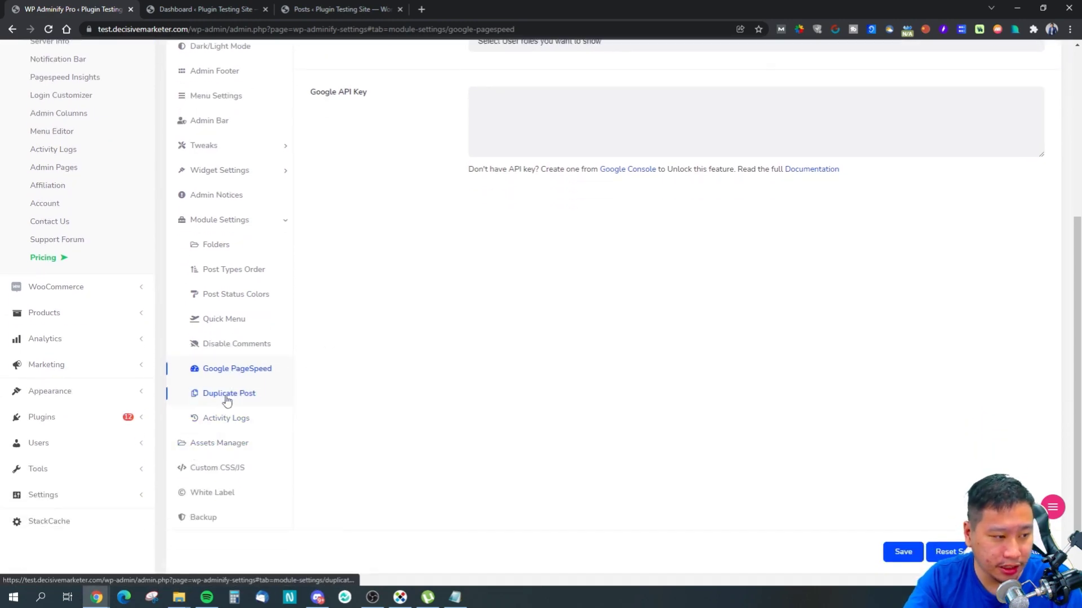
{"action": "left_click", "coordinate": [227, 400]}
{"action": "left_click", "coordinate": [235, 426]}
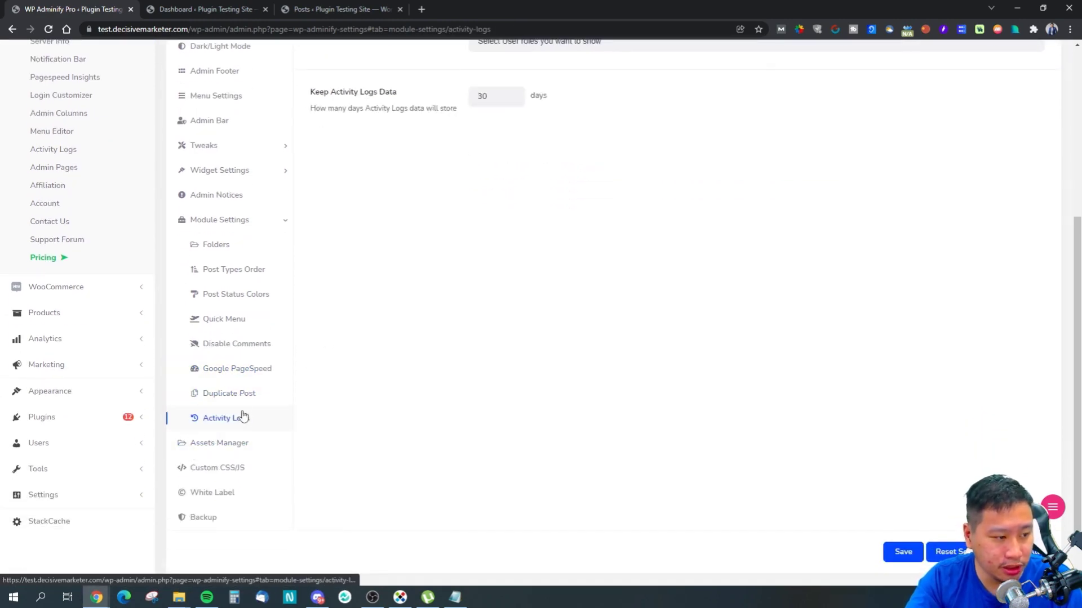
{"action": "left_click", "coordinate": [229, 393]}
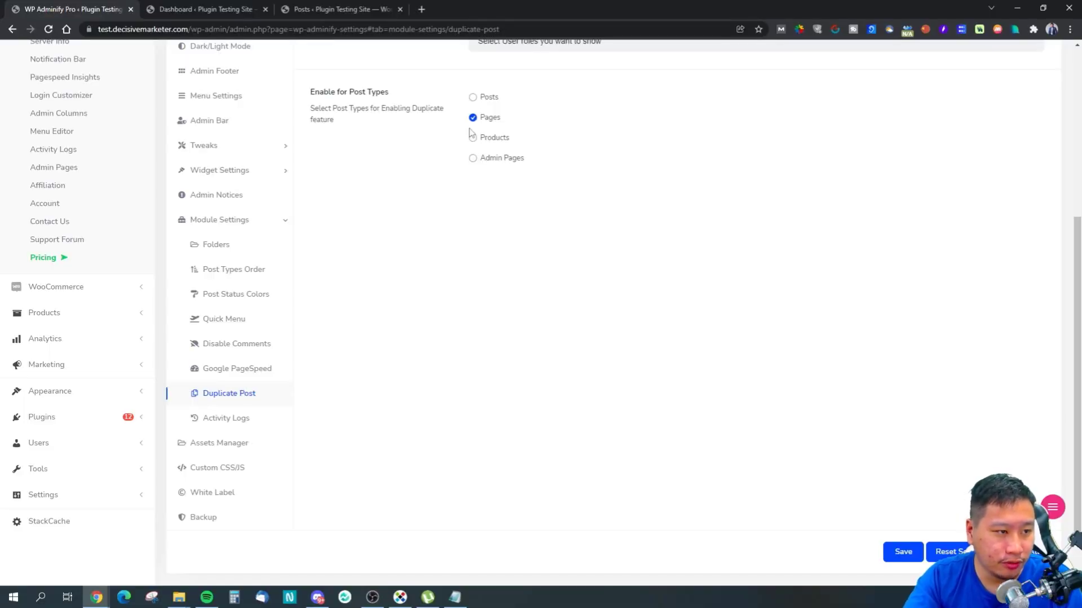
Open the Activity Logs settings and read the option for how many days log data is kept.
{"action": "left_click", "coordinate": [222, 418]}
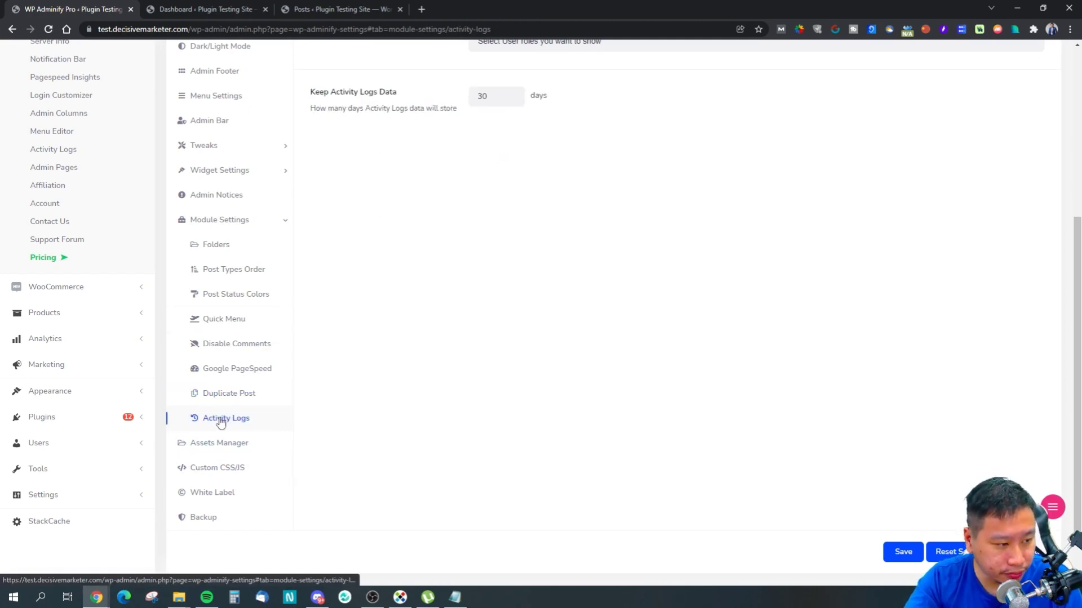
{"action": "scroll", "coordinate": [315, 203], "scroll_direction": "up", "scroll_amount": 2}
{"action": "left_click_drag", "start_coordinate": [322, 205], "coordinate": [380, 221]}
{"action": "left_click", "coordinate": [381, 221]}
Open the Assets Manager settings and view the styles and scripts available for removal.
{"action": "scroll", "coordinate": [350, 251], "scroll_direction": "down", "scroll_amount": 3}
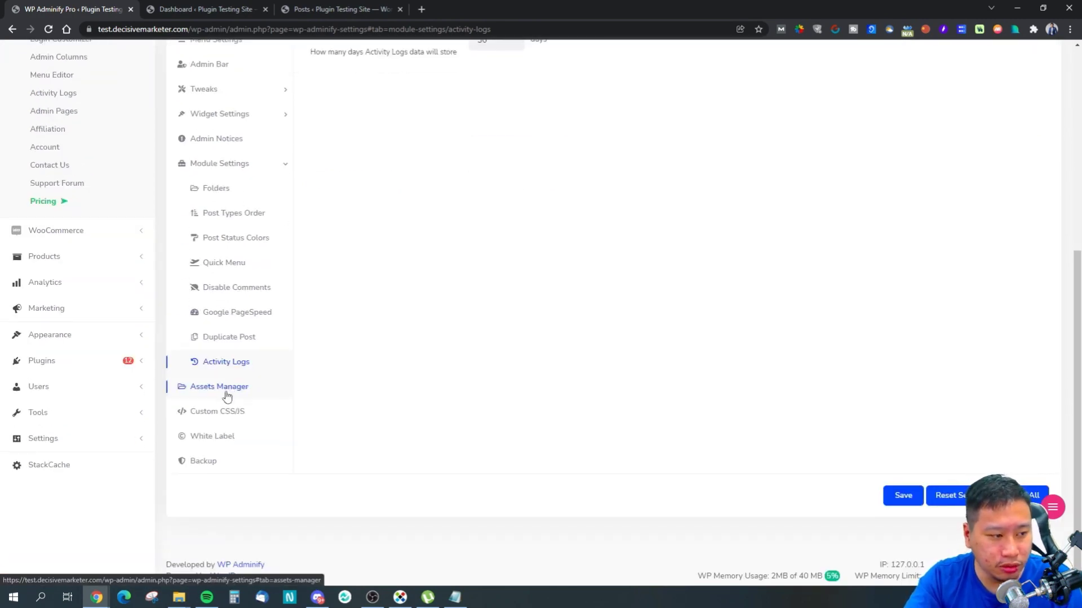
{"action": "left_click", "coordinate": [257, 389]}
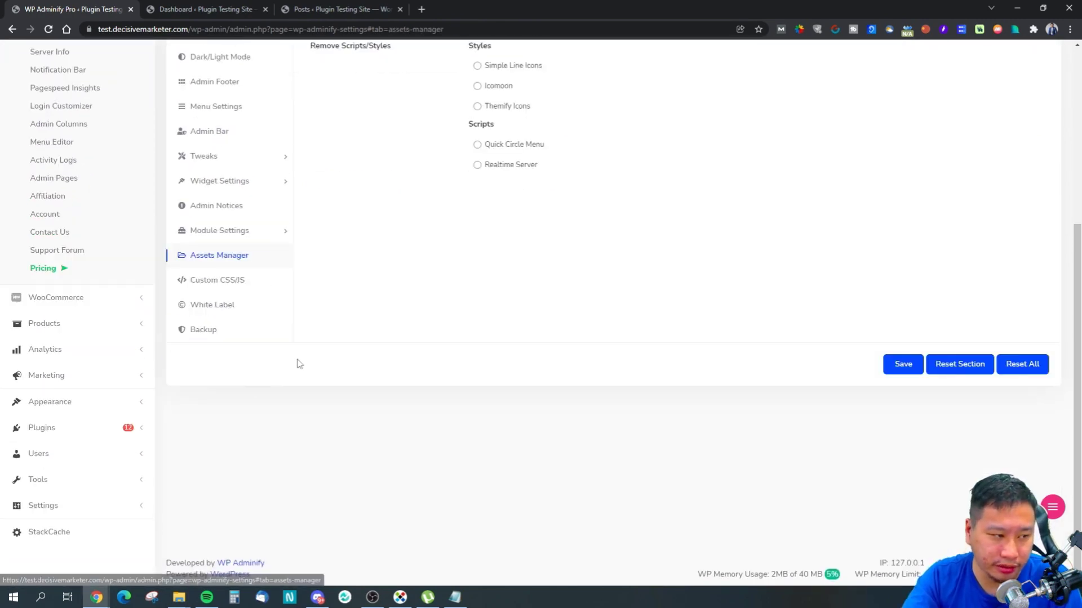
{"action": "scroll", "coordinate": [409, 387], "scroll_direction": "down", "scroll_amount": 2}
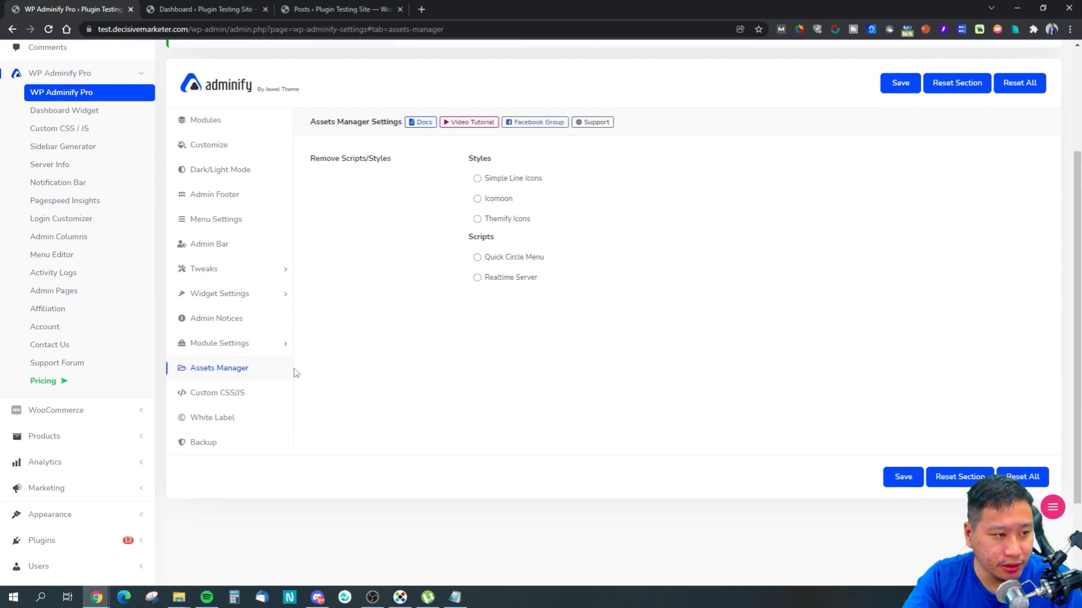
Open the Custom CSS/JS settings and examine the CSS and JavaScript editors for the admin area.
{"action": "left_click", "coordinate": [222, 393]}
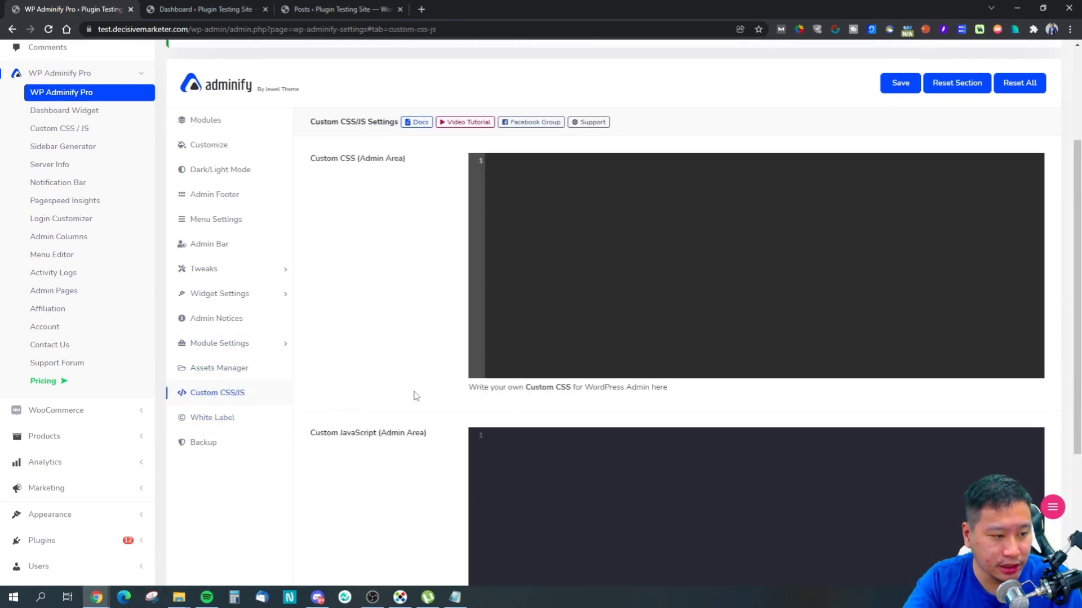
{"action": "scroll", "coordinate": [416, 396], "scroll_direction": "down", "scroll_amount": 3}
{"action": "scroll", "coordinate": [574, 303], "scroll_direction": "up", "scroll_amount": 3}
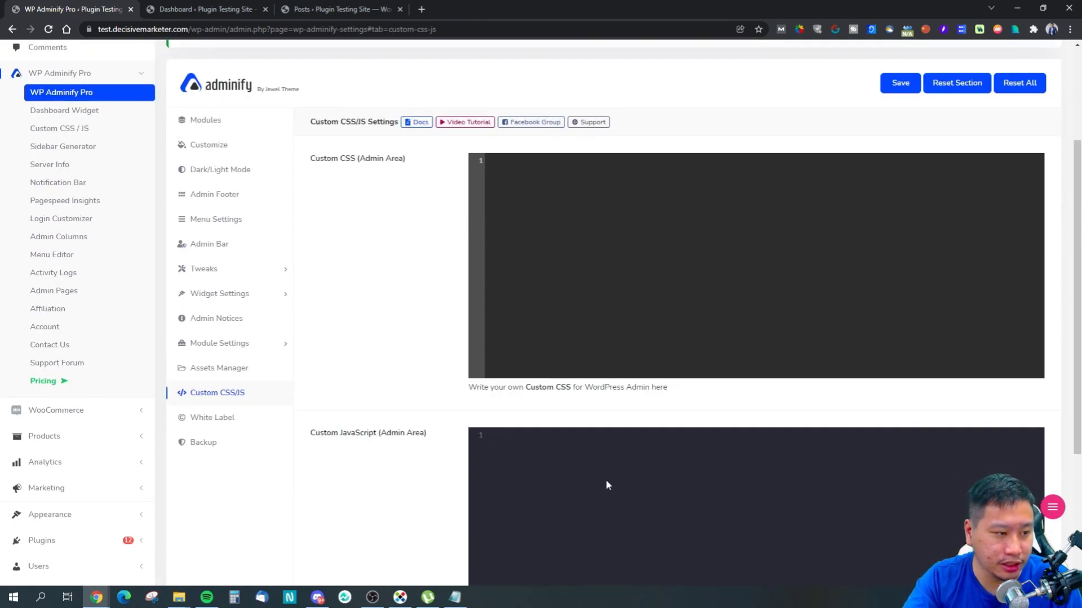
{"action": "scroll", "coordinate": [495, 471], "scroll_direction": "down", "scroll_amount": 4}
{"action": "scroll", "coordinate": [420, 454], "scroll_direction": "up", "scroll_amount": 4}
{"action": "scroll", "coordinate": [394, 445], "scroll_direction": "down", "scroll_amount": 4}
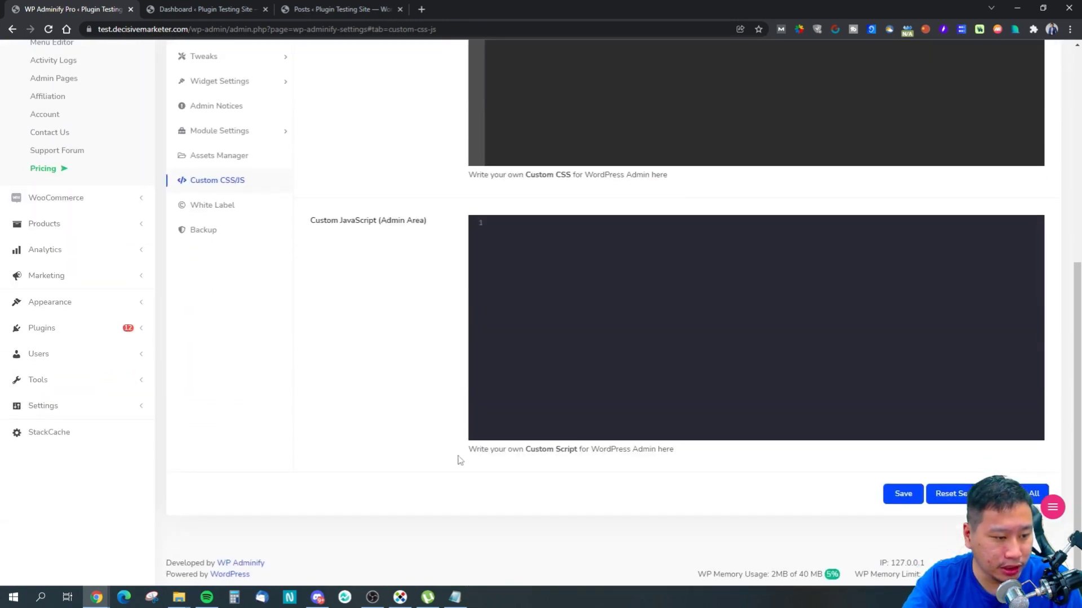
{"action": "left_click_drag", "start_coordinate": [505, 450], "coordinate": [642, 450]}
{"action": "left_click", "coordinate": [442, 465]}
Open the White Label settings.
{"action": "scroll", "coordinate": [441, 466], "scroll_direction": "up", "scroll_amount": 4}
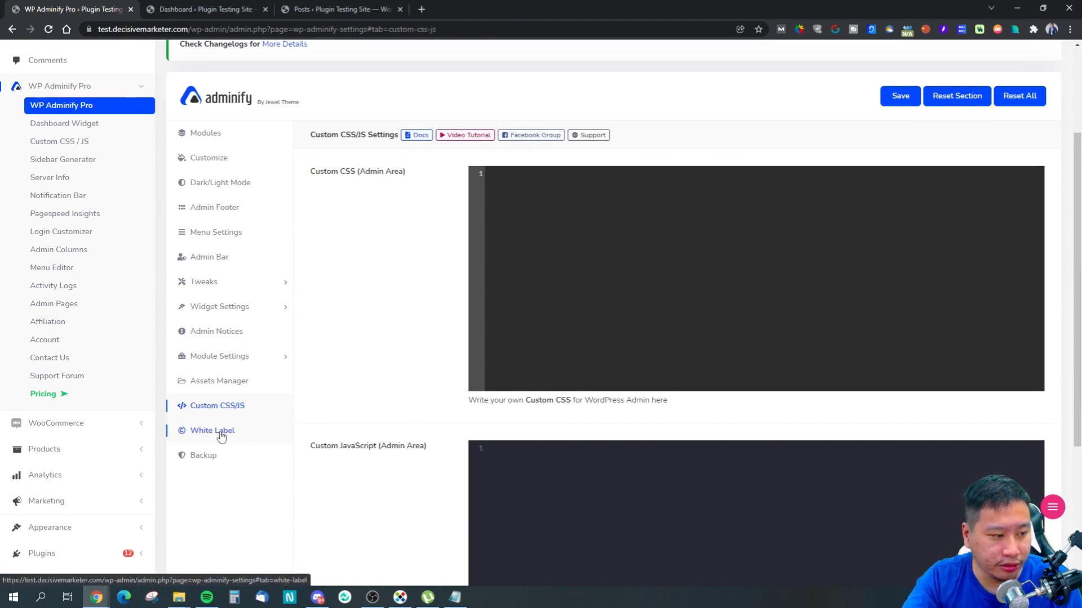
{"action": "left_click", "coordinate": [222, 436]}
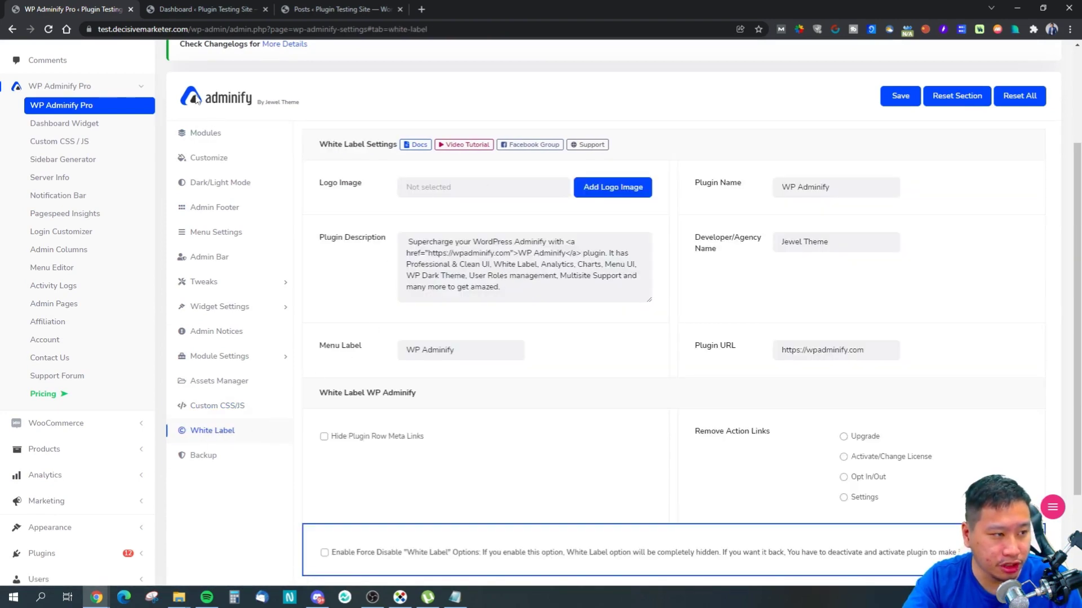
Look over the White Label options, and examine the exportable configuration data in the Backup settings.
{"action": "scroll", "coordinate": [329, 506], "scroll_direction": "down", "scroll_amount": 2}
{"action": "scroll", "coordinate": [320, 510], "scroll_direction": "up", "scroll_amount": 2}
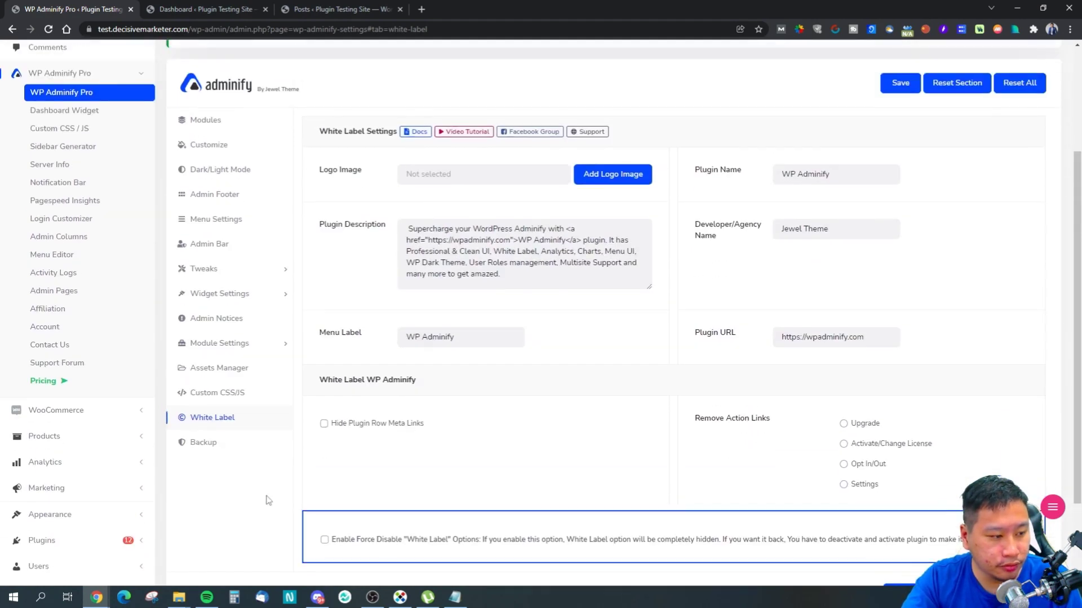
{"action": "left_click", "coordinate": [189, 453]}
{"action": "left_click", "coordinate": [362, 226]}
{"action": "scroll", "coordinate": [370, 233], "scroll_direction": "up", "scroll_amount": 3}
{"action": "scroll", "coordinate": [394, 282], "scroll_direction": "down", "scroll_amount": 2}
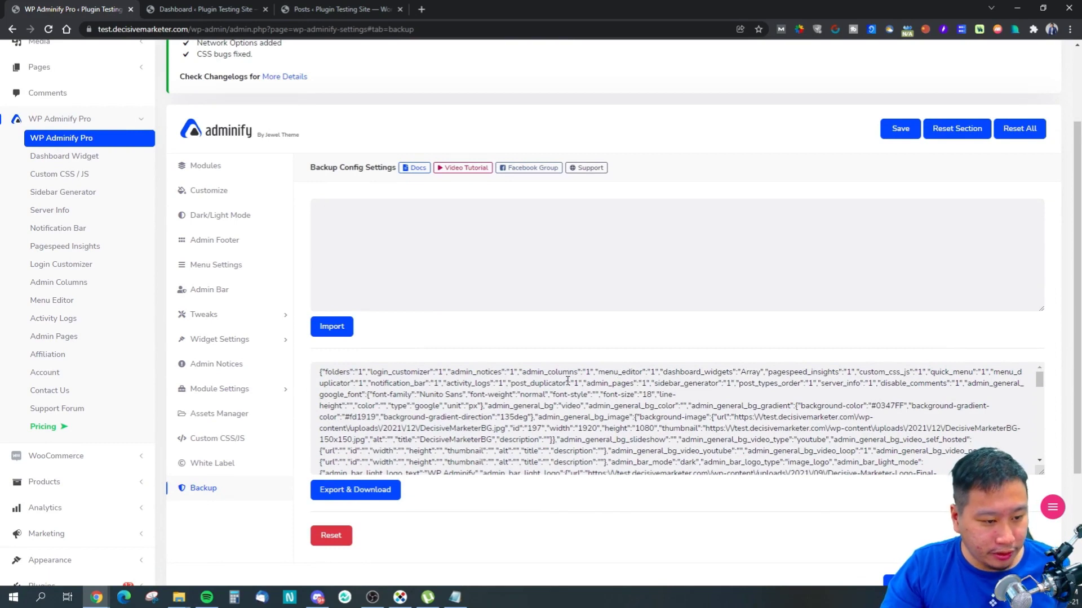
{"action": "left_click_drag", "start_coordinate": [568, 380], "coordinate": [684, 489]}
{"action": "left_click", "coordinate": [636, 434]}
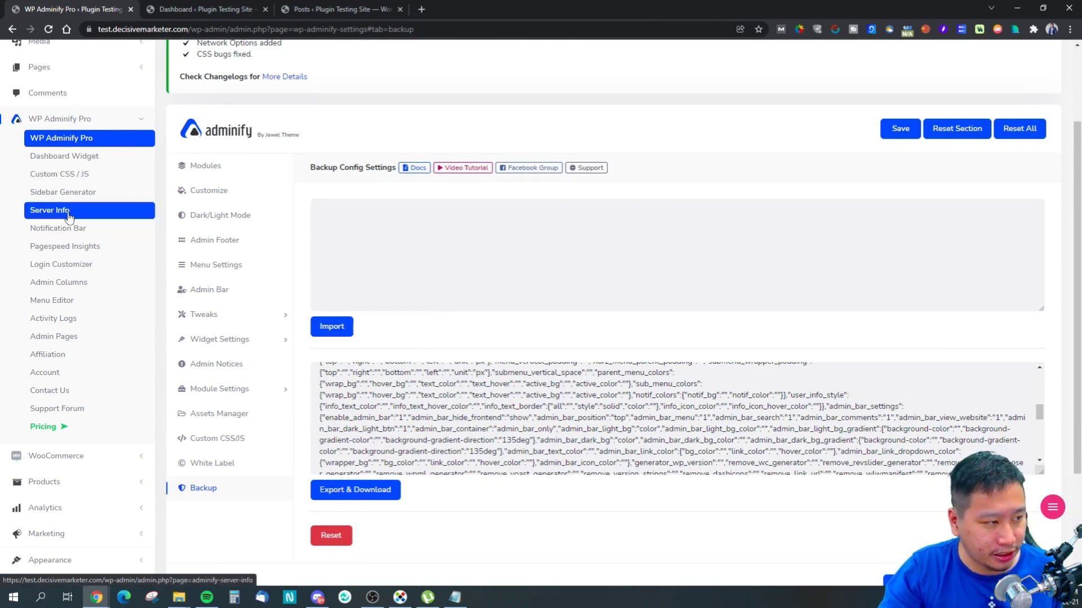
Add a blank dashboard widget on the Dashboard Widget page to review its options, and view the Welcome Widget settings.
{"action": "left_click", "coordinate": [81, 159]}
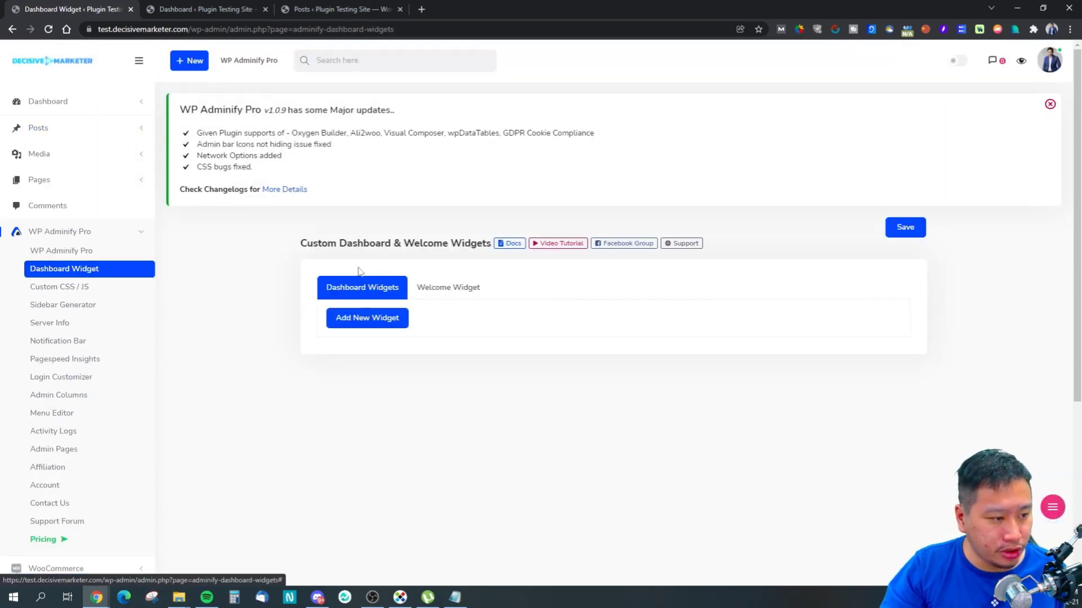
{"action": "left_click", "coordinate": [374, 318]}
{"action": "scroll", "coordinate": [401, 434], "scroll_direction": "down", "scroll_amount": 4}
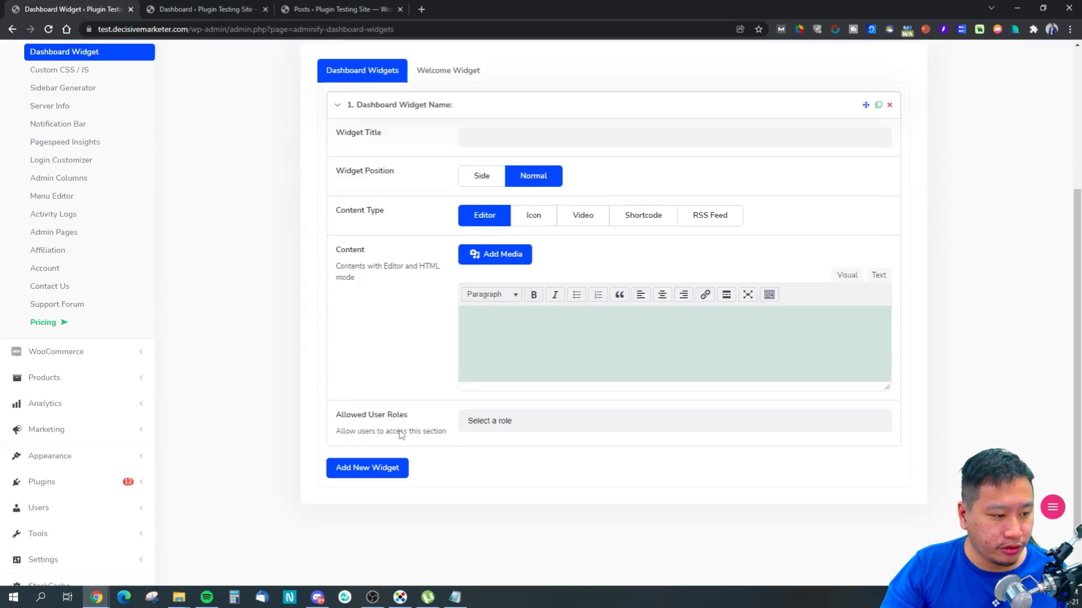
{"action": "scroll", "coordinate": [401, 436], "scroll_direction": "up", "scroll_amount": 3}
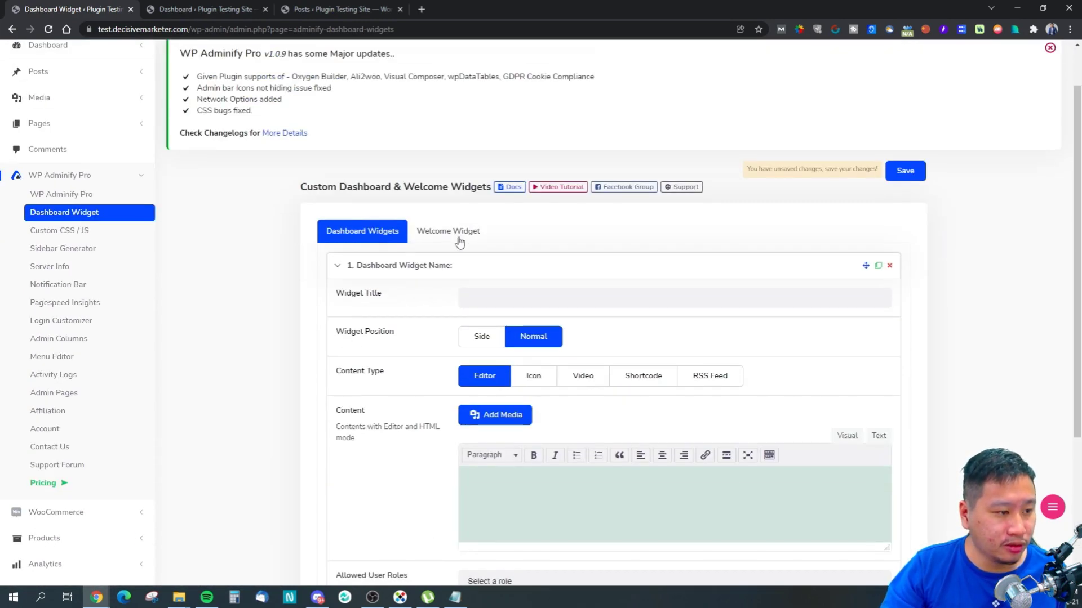
{"action": "left_click", "coordinate": [459, 241]}
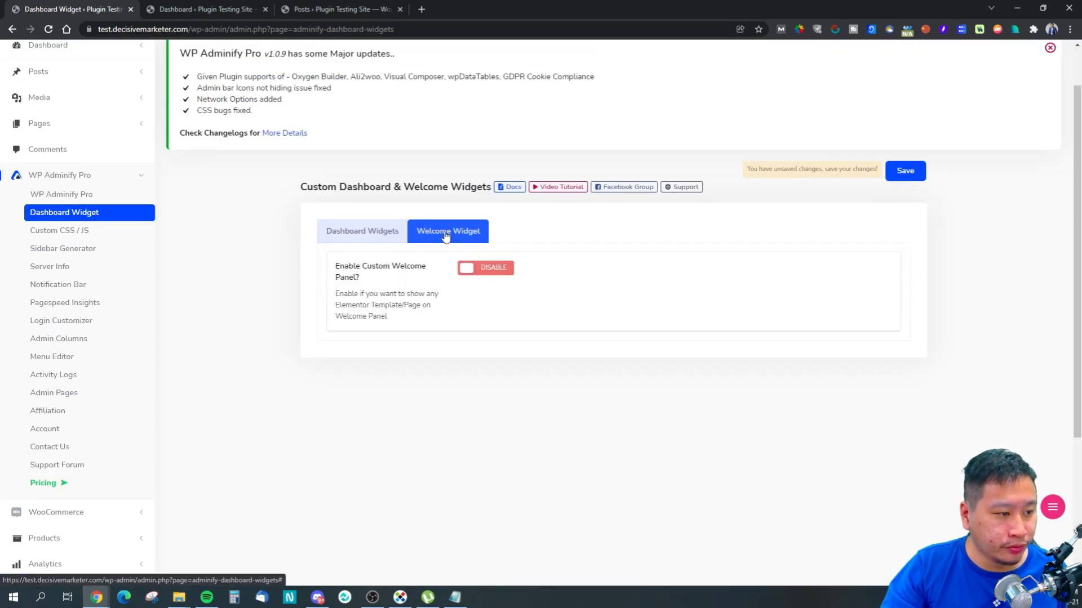
{"action": "left_click", "coordinate": [393, 235]}
Discard the unsaved widget, open the Custom CSS / JS page and add a blank snippet to review its options and display locations.
{"action": "left_click", "coordinate": [63, 232]}
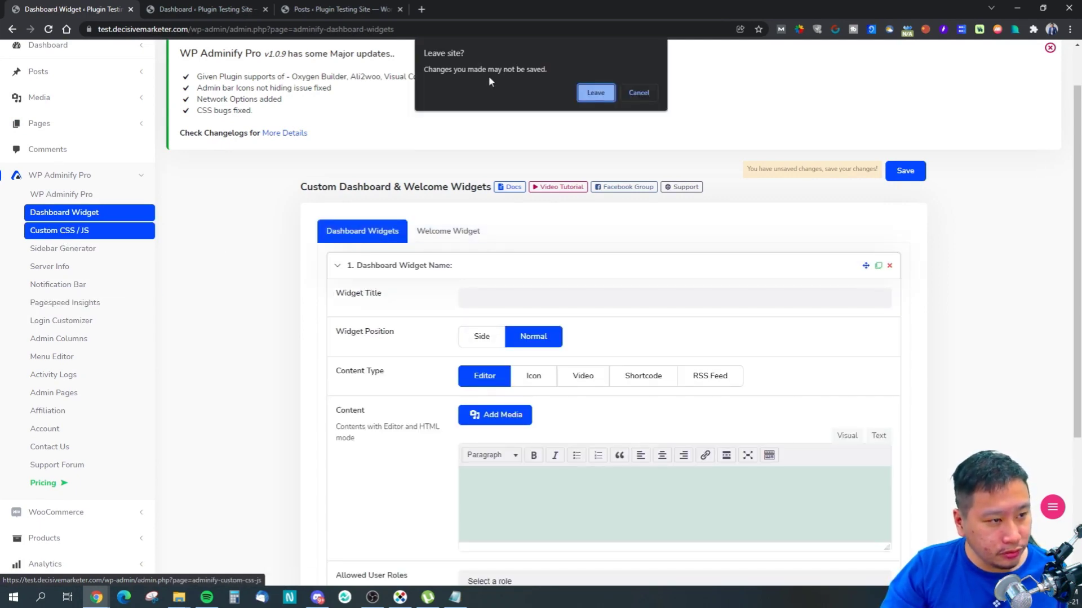
{"action": "left_click", "coordinate": [597, 93]}
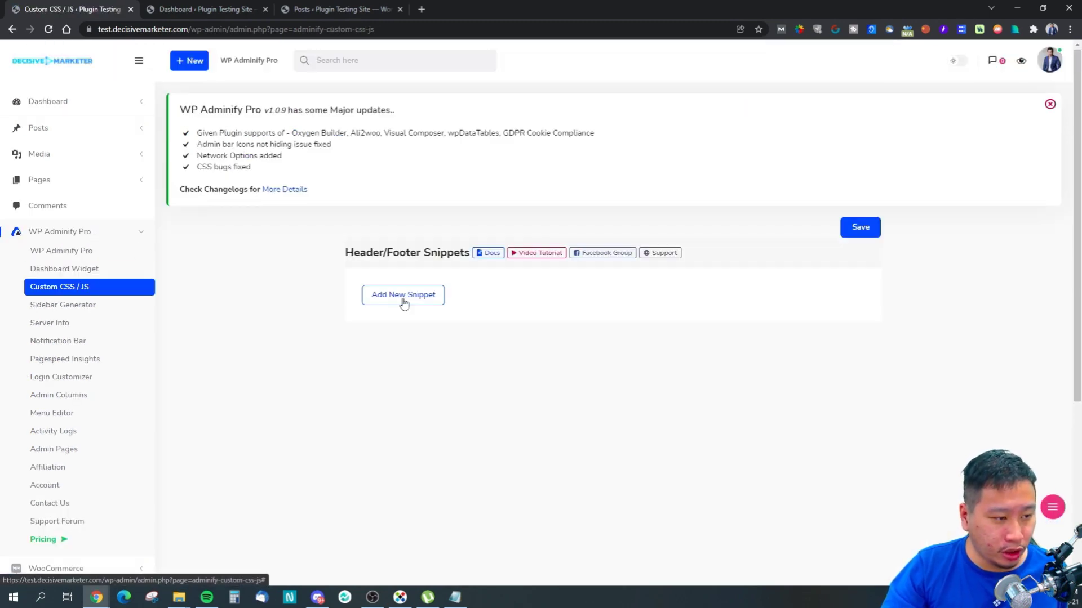
{"action": "left_click", "coordinate": [404, 296]}
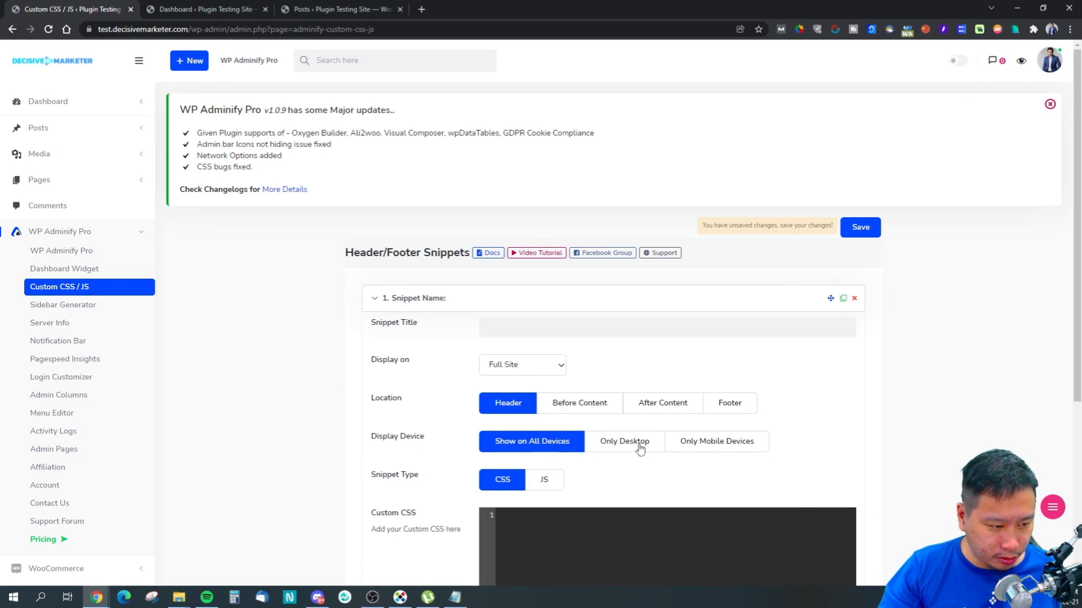
{"action": "scroll", "coordinate": [748, 444], "scroll_direction": "down", "scroll_amount": 3}
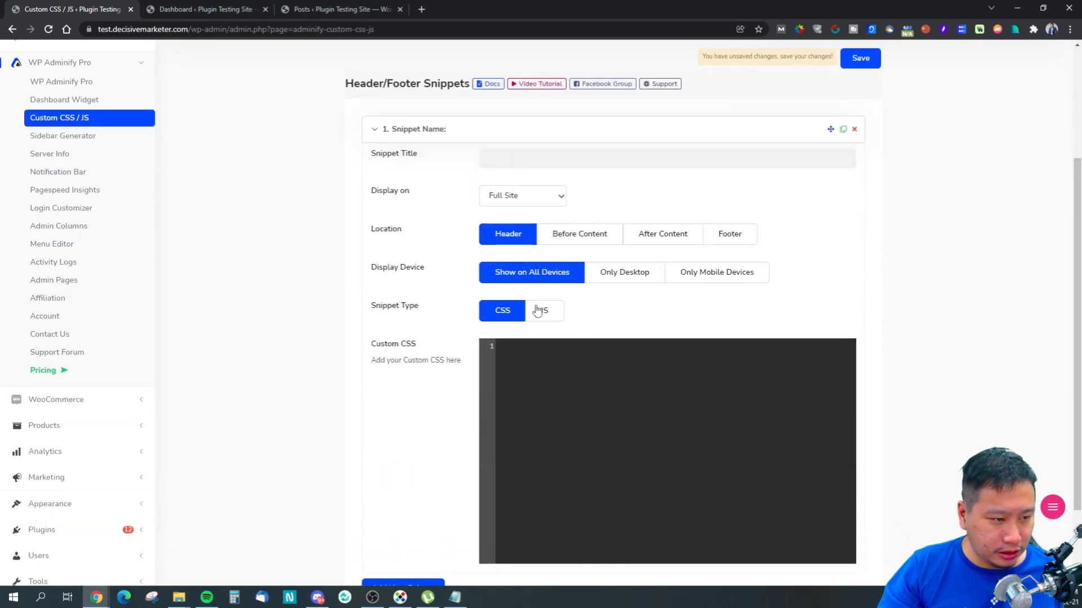
{"action": "scroll", "coordinate": [420, 346], "scroll_direction": "down", "scroll_amount": 2}
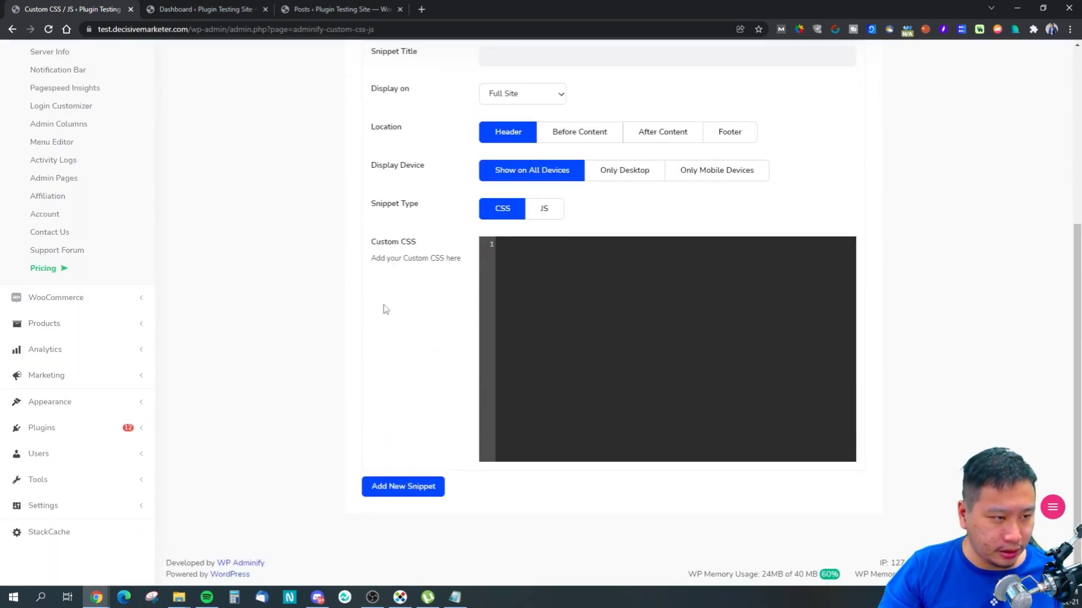
{"action": "scroll", "coordinate": [386, 309], "scroll_direction": "up", "scroll_amount": 3}
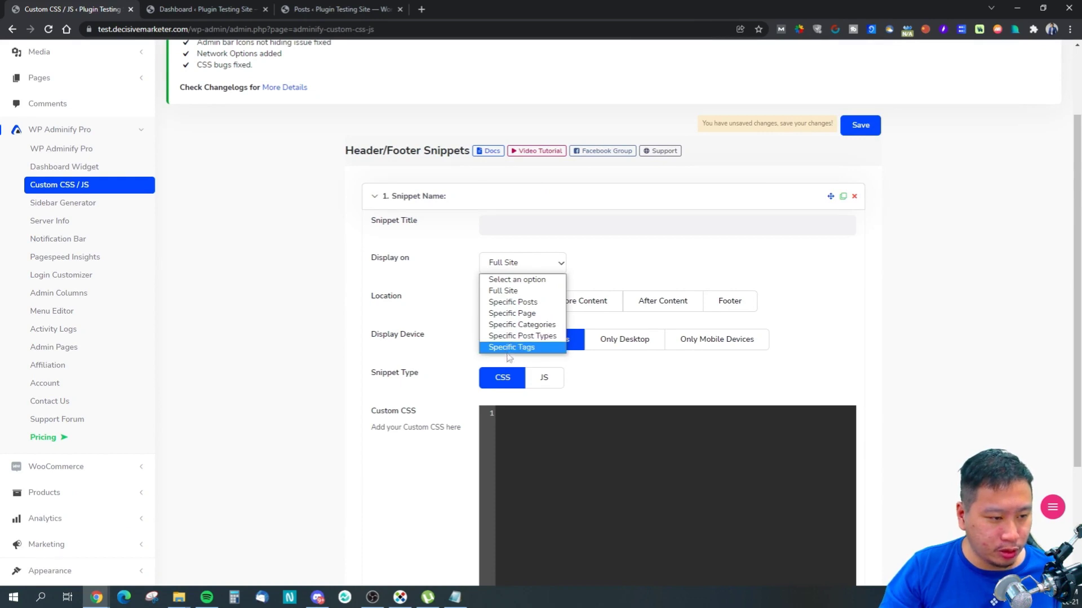
{"action": "left_click", "coordinate": [547, 266]}
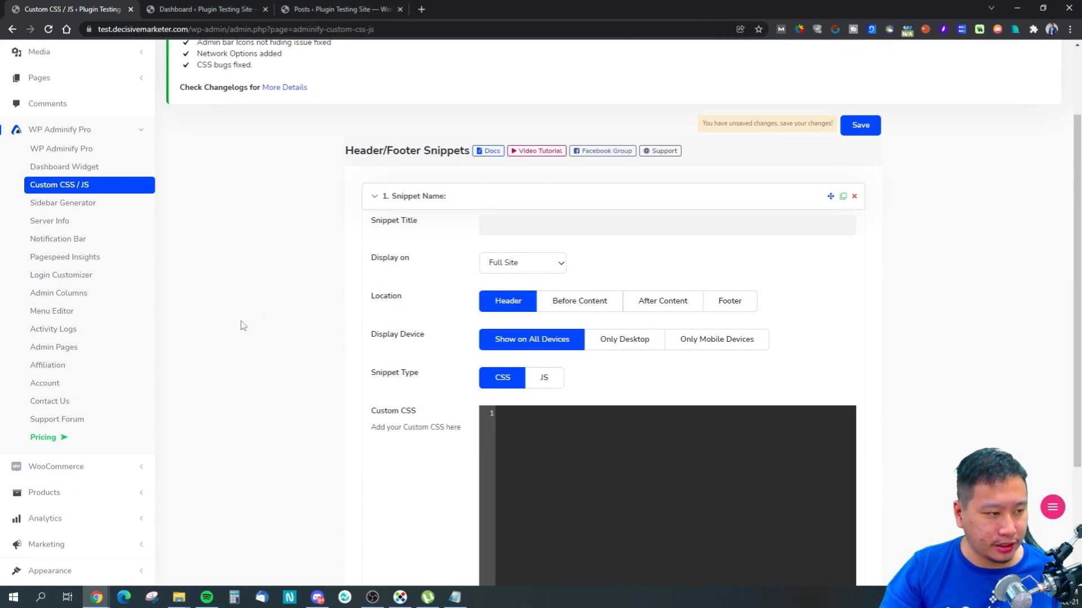
Discard the unsaved snippet, open the Sidebar Generator and add a new custom sidebar.
{"action": "left_click", "coordinate": [90, 204]}
{"action": "left_click", "coordinate": [595, 93]}
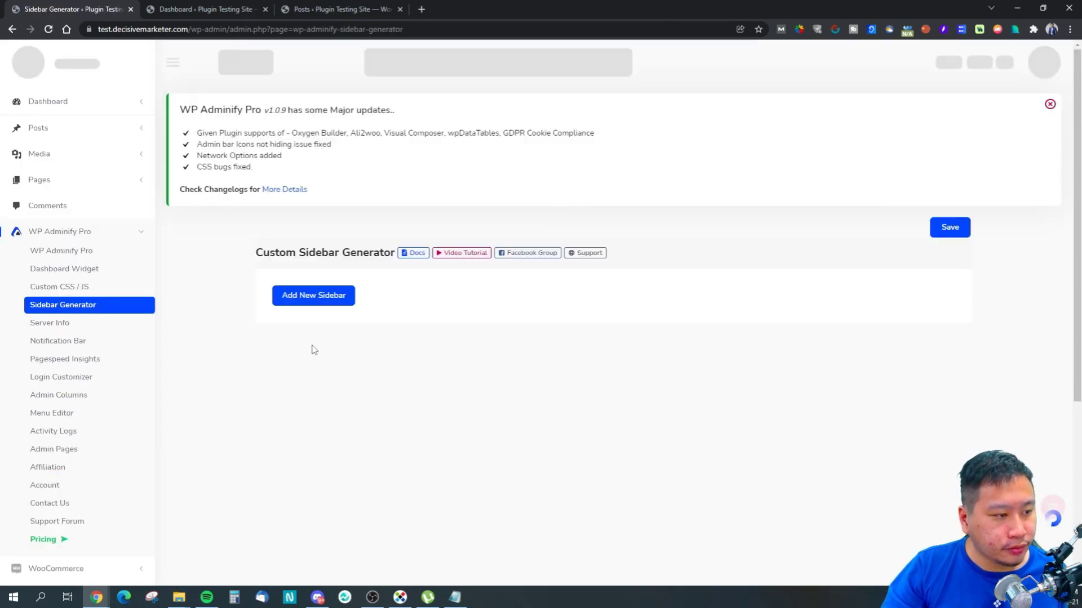
{"action": "left_click", "coordinate": [313, 305]}
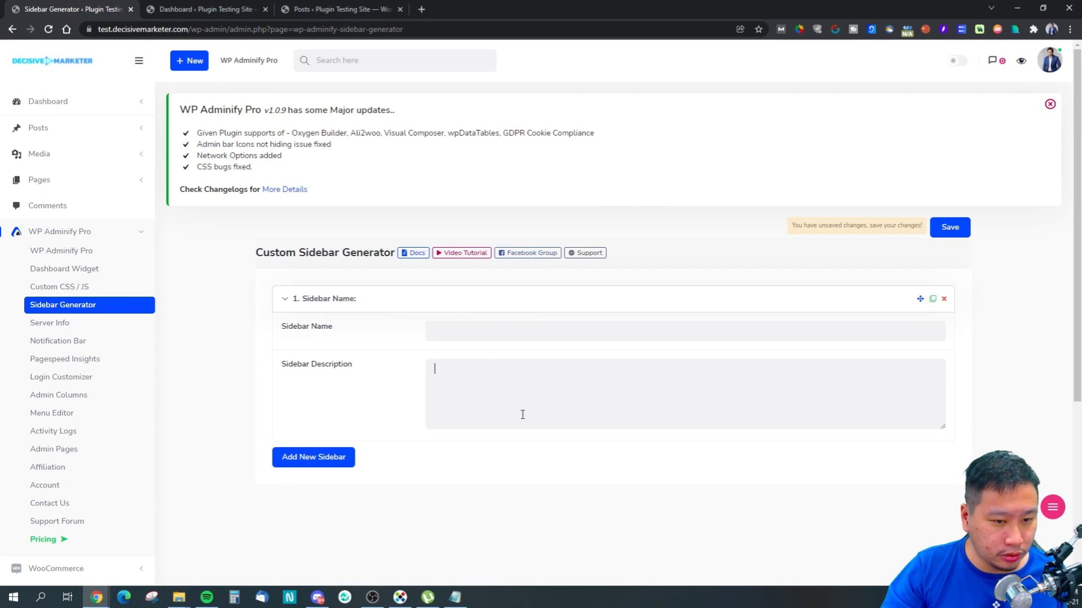
{"action": "left_click", "coordinate": [326, 457]}
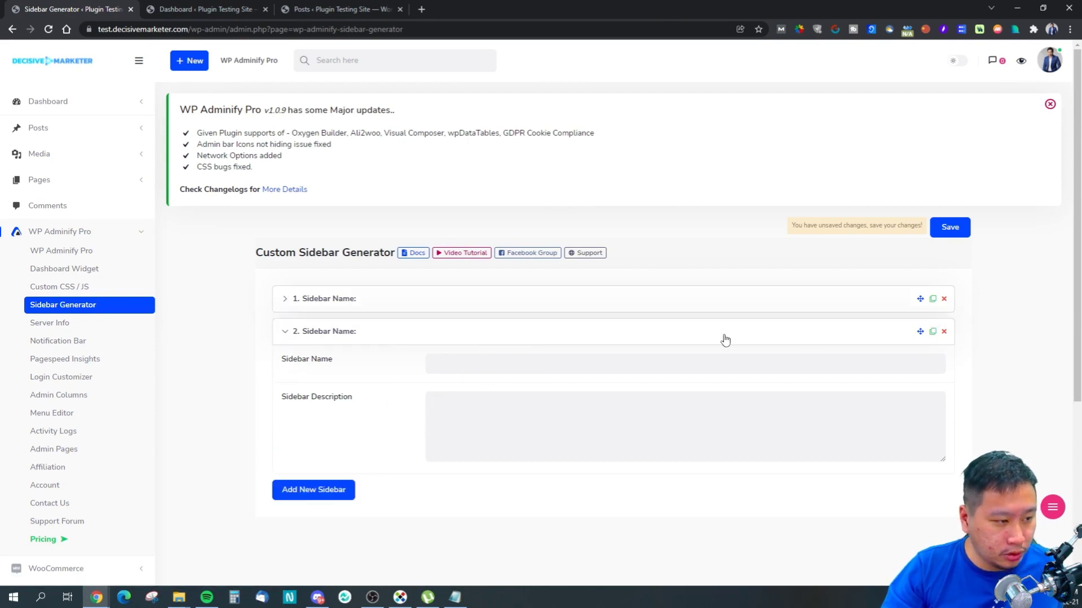
{"action": "left_click", "coordinate": [944, 331]}
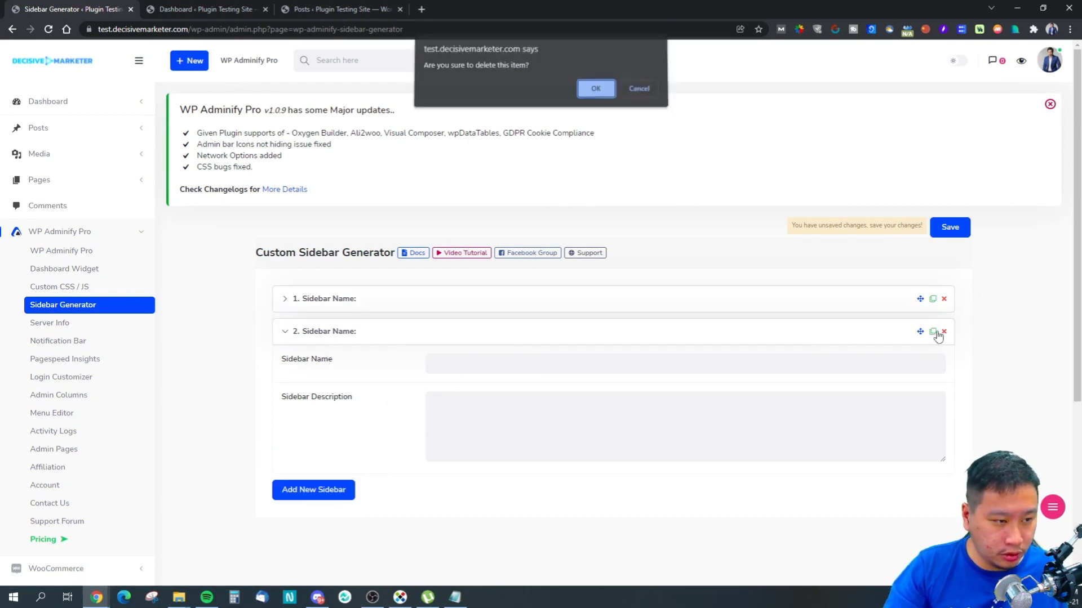
{"action": "left_click", "coordinate": [595, 92]}
Expand the first custom sidebar and set its name to "test".
{"action": "left_click", "coordinate": [512, 304]}
{"action": "left_click", "coordinate": [486, 332]}
{"action": "type", "text": "tes"}
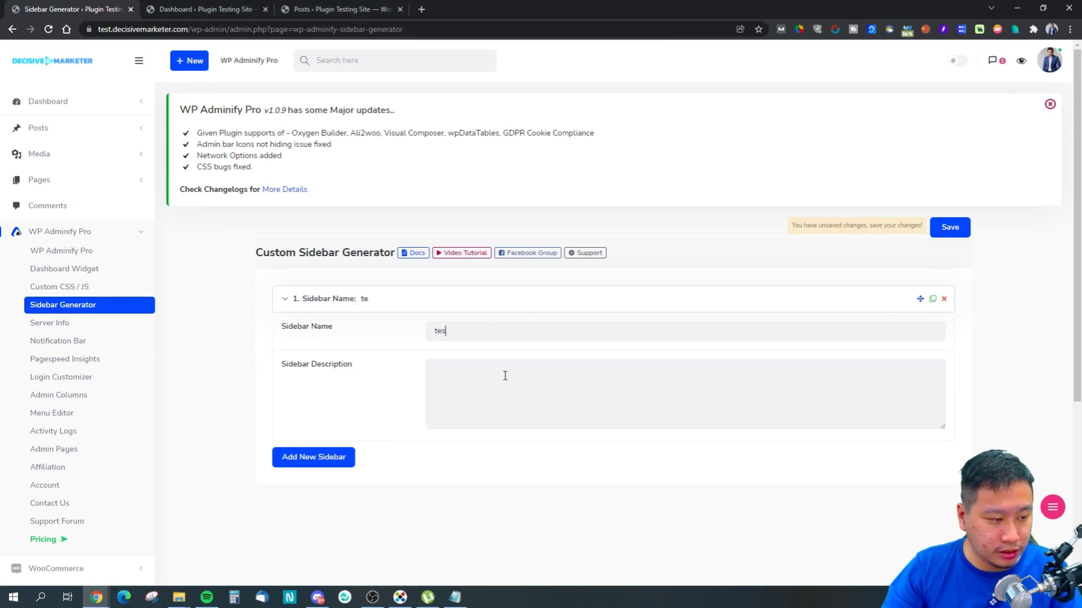
{"action": "type", "text": "st"}
Add a second custom sidebar without a name and save the Sidebar Generator settings.
{"action": "left_click", "coordinate": [325, 457]}
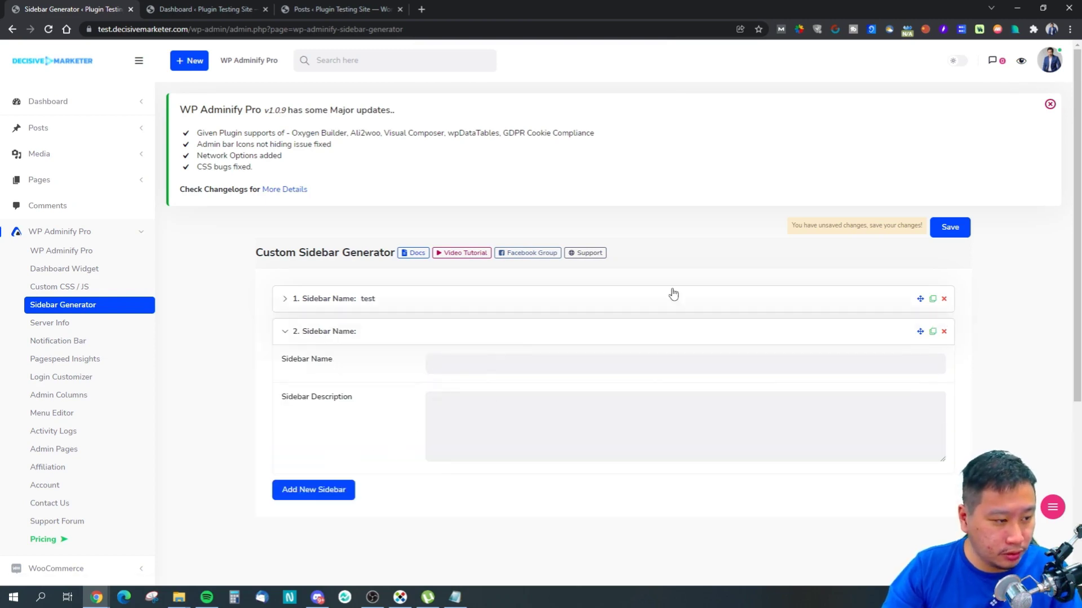
{"action": "left_click", "coordinate": [951, 336]}
{"action": "left_click", "coordinate": [948, 231]}
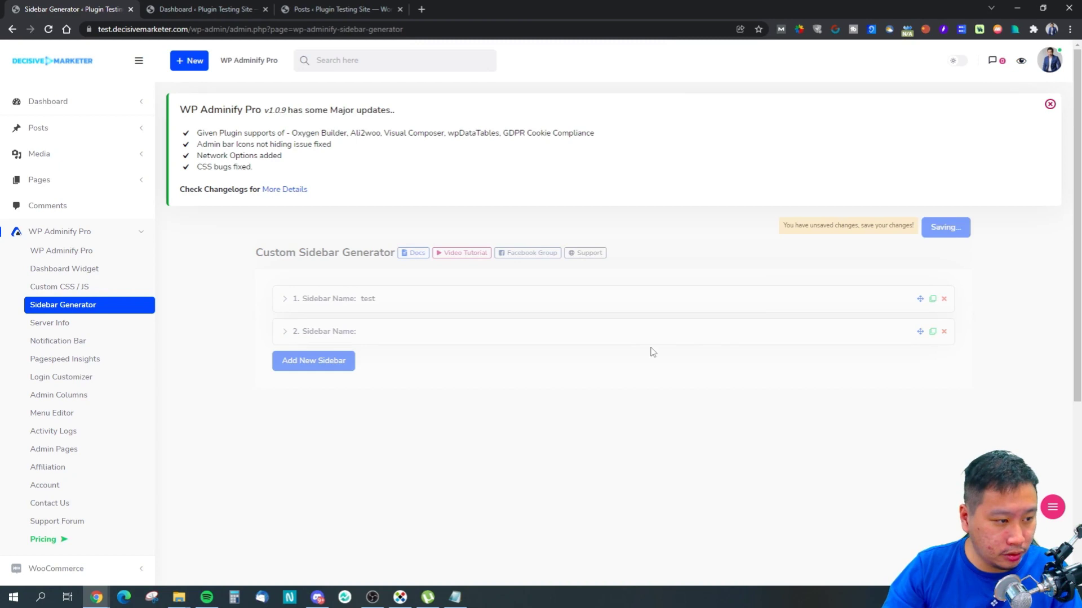
Open the Appearance Widgets page in a new browser tab and dismiss its block widgets welcome guide.
{"action": "scroll", "coordinate": [324, 483], "scroll_direction": "down", "scroll_amount": 5}
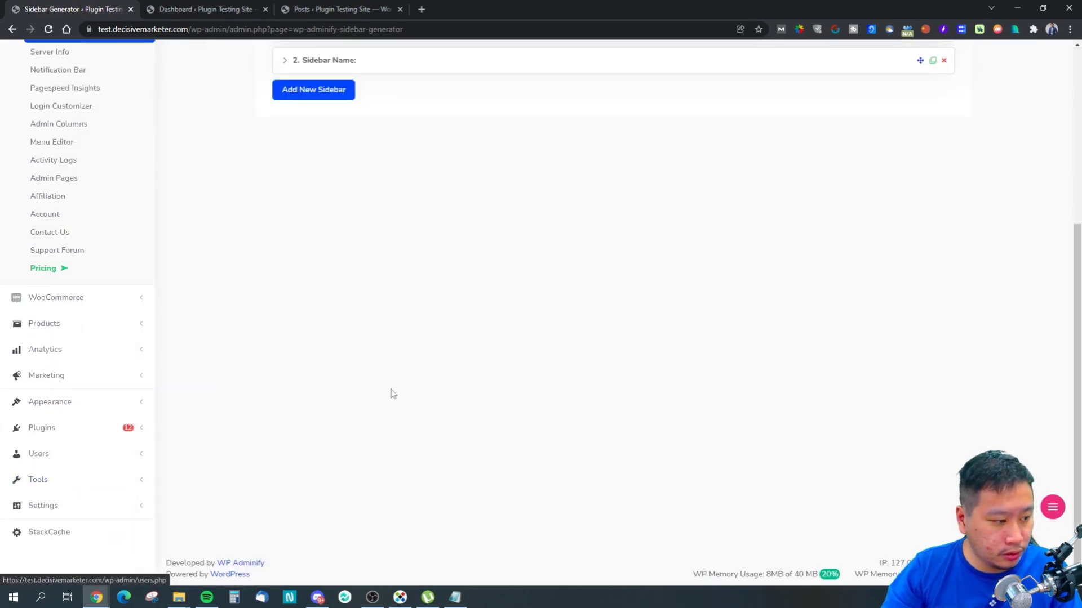
{"action": "scroll", "coordinate": [393, 394], "scroll_direction": "up", "scroll_amount": 2}
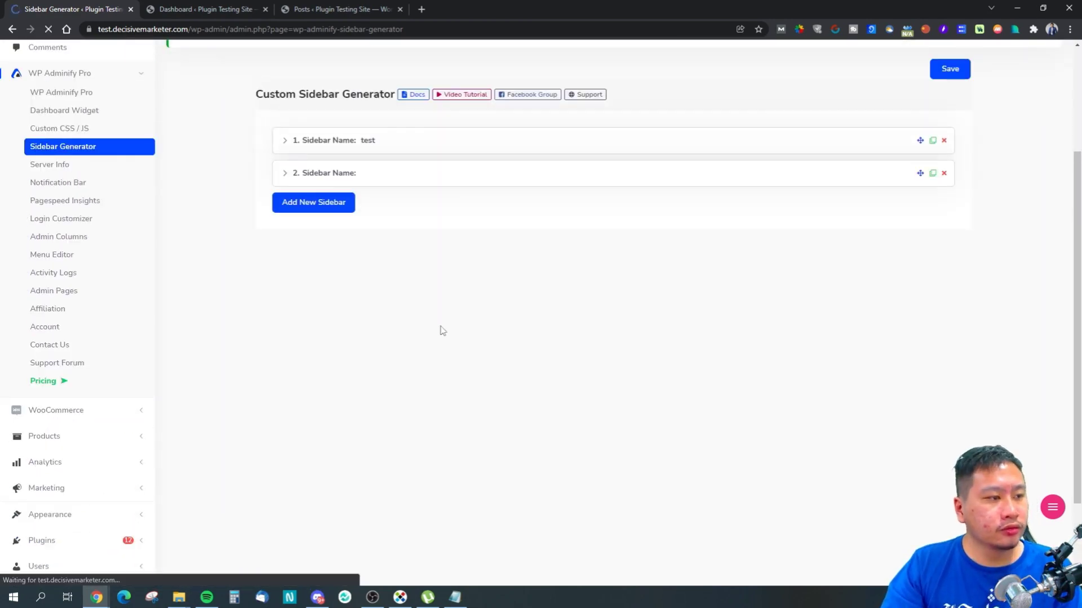
{"action": "scroll", "coordinate": [84, 392], "scroll_direction": "down", "scroll_amount": 2}
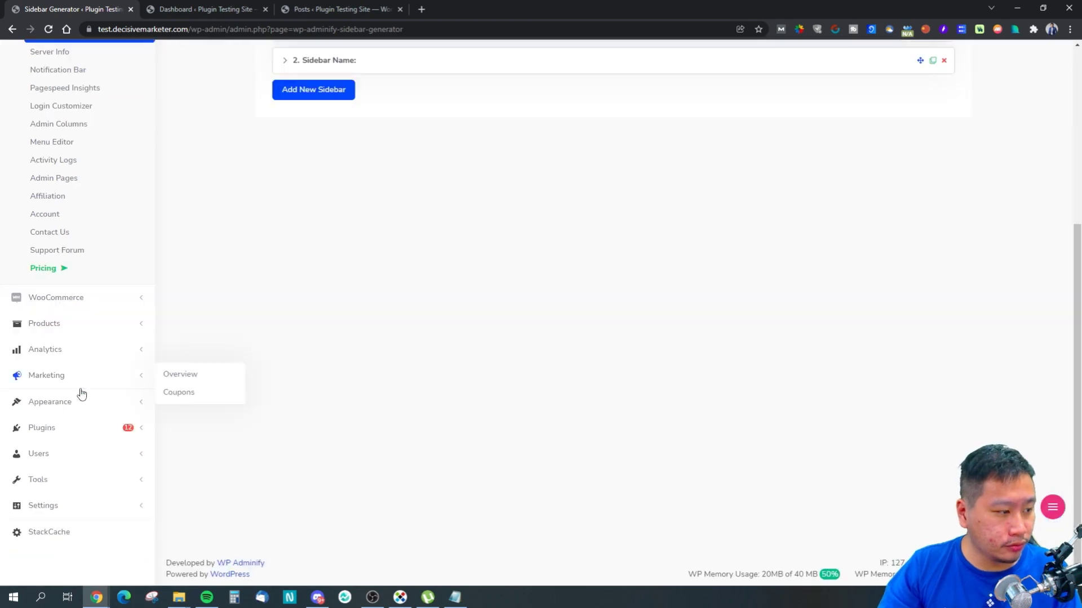
{"action": "scroll", "coordinate": [82, 393], "scroll_direction": "up", "scroll_amount": 5}
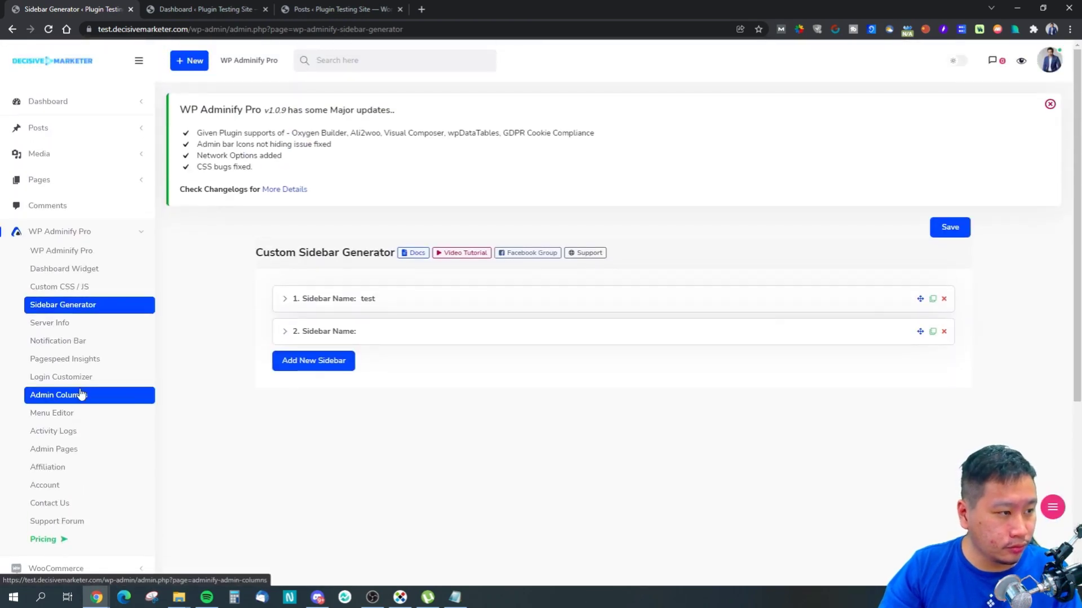
{"action": "scroll", "coordinate": [82, 393], "scroll_direction": "down", "scroll_amount": 3}
{"action": "mouse_move", "coordinate": [80, 514]}
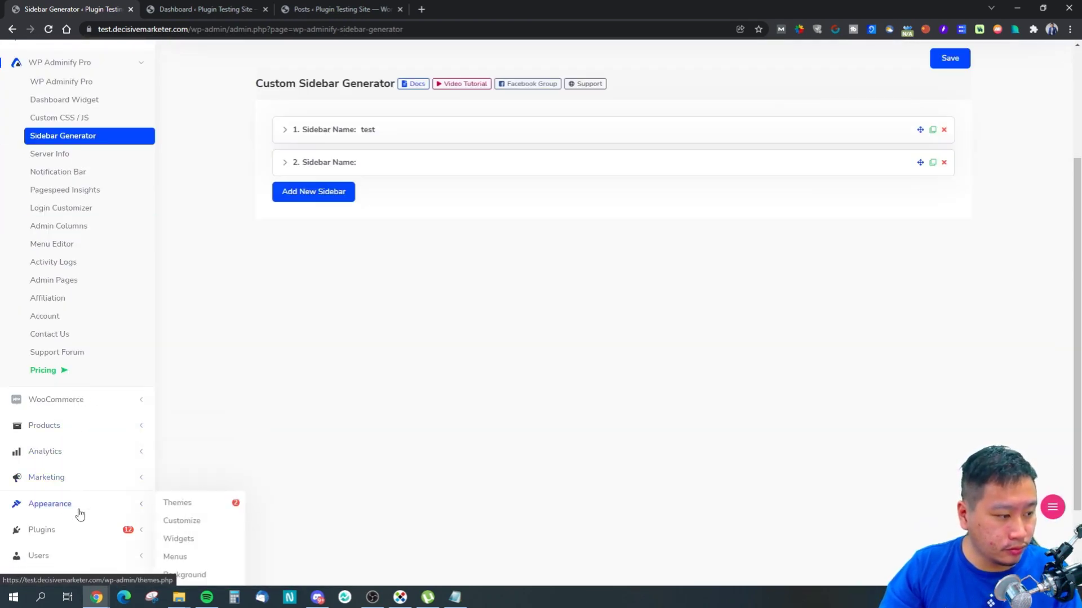
{"action": "right_click", "coordinate": [179, 540]}
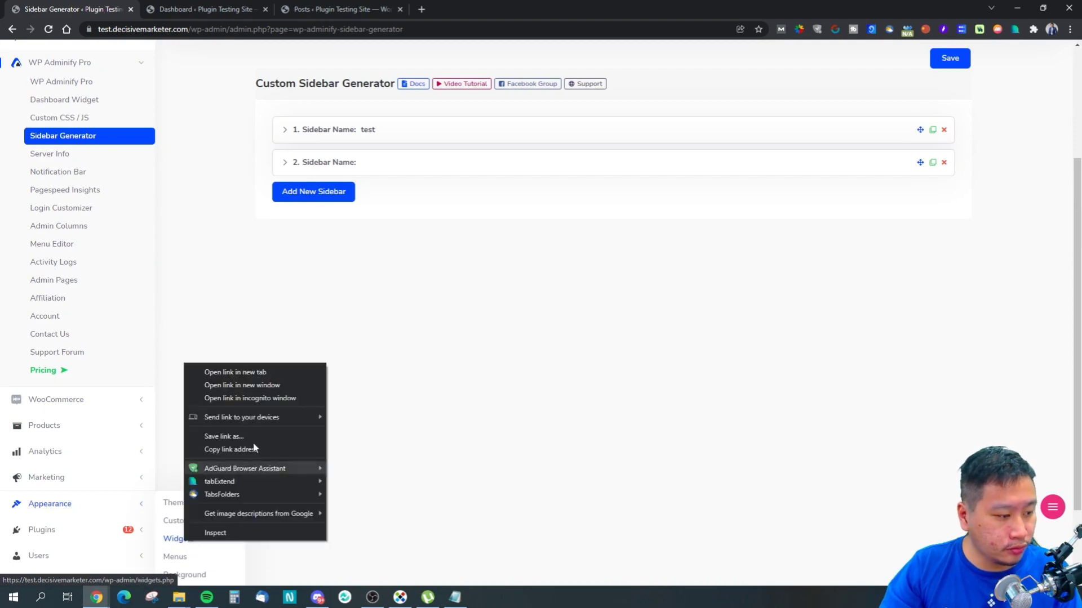
{"action": "left_click", "coordinate": [257, 372]}
{"action": "scroll", "coordinate": [386, 234], "scroll_direction": "up", "scroll_amount": 3}
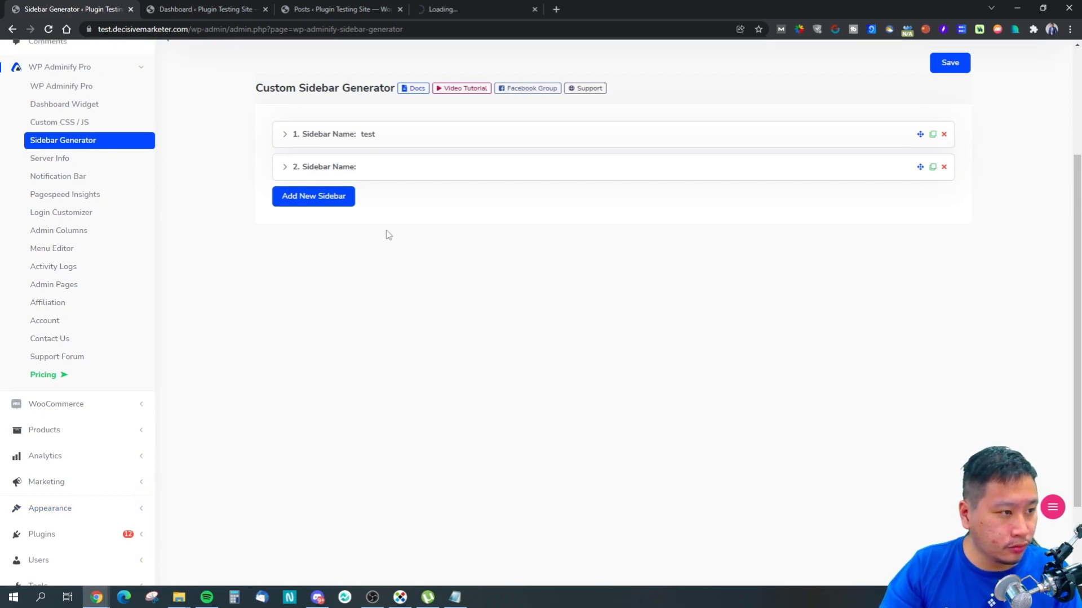
{"action": "left_click", "coordinate": [462, 8]}
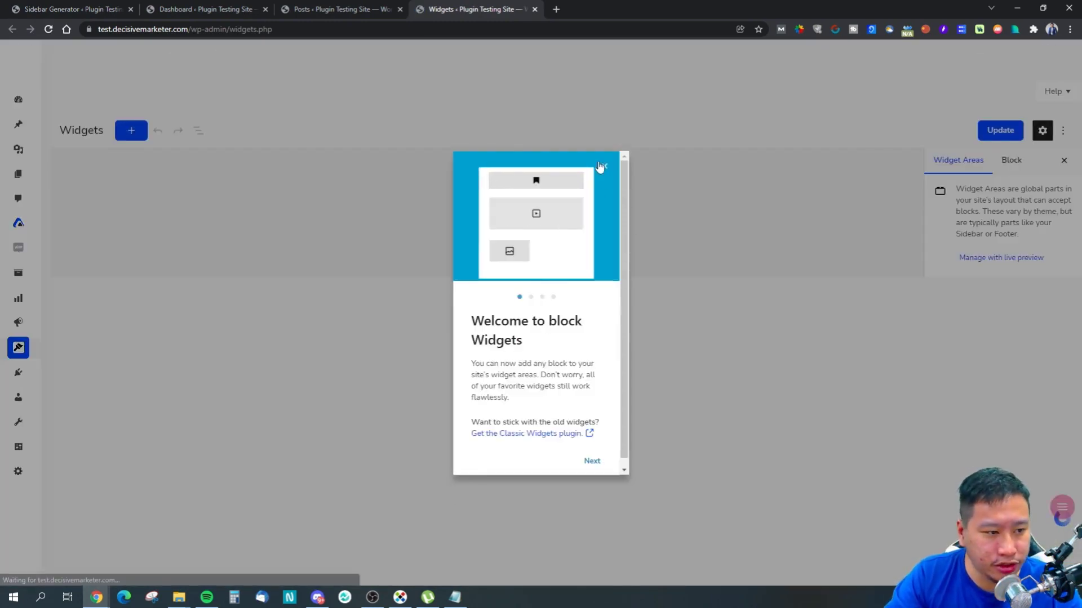
{"action": "left_click", "coordinate": [602, 167]}
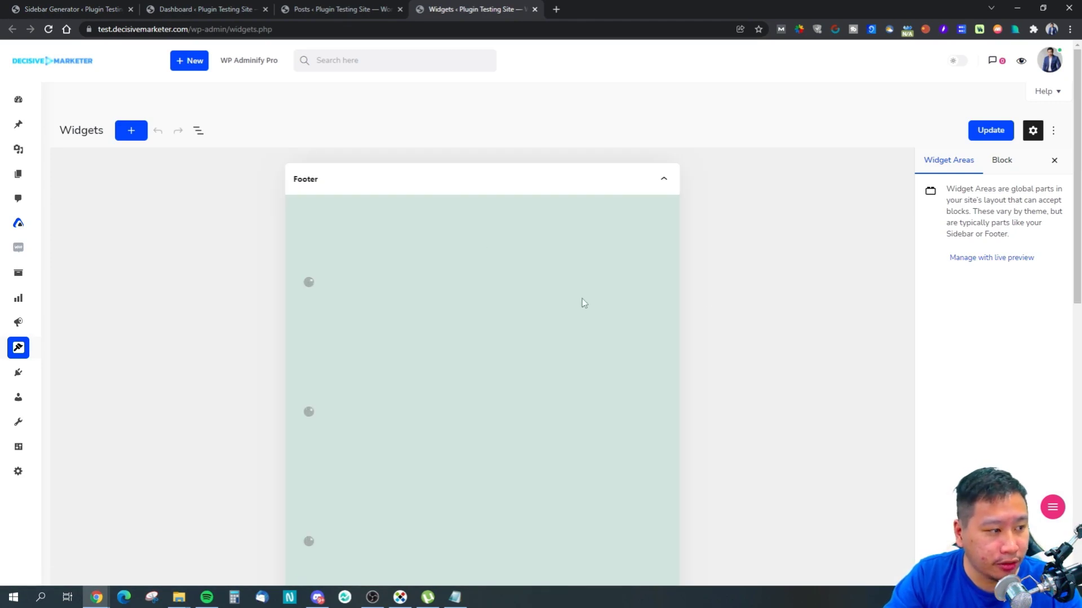
Check the Widgets page for the custom sidebar by examining the inactive widgets area, the list view and the block inserter.
{"action": "scroll", "coordinate": [736, 369], "scroll_direction": "down", "scroll_amount": 3}
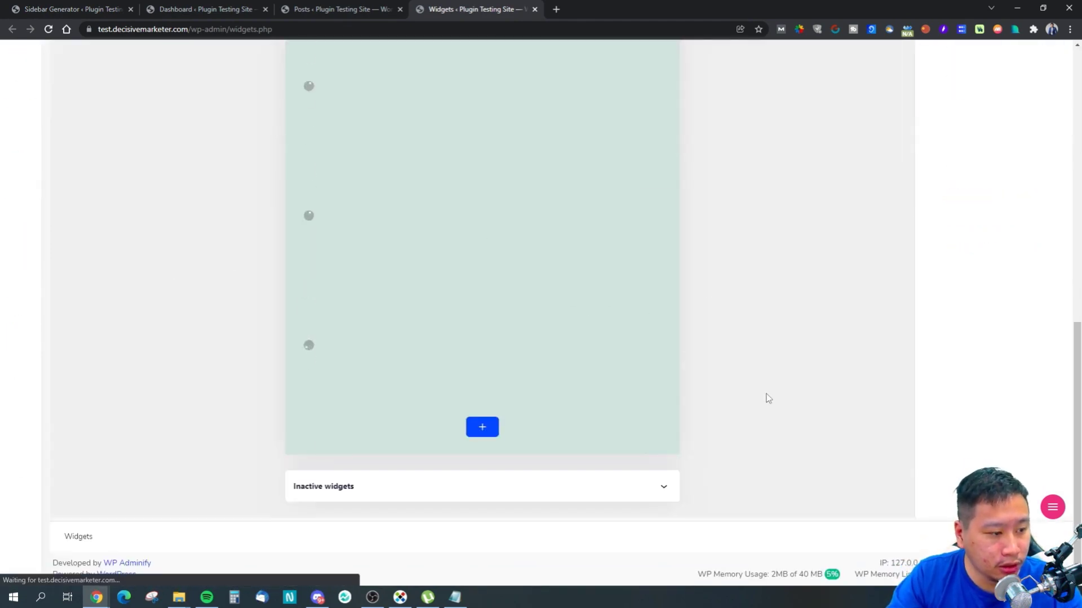
{"action": "left_click", "coordinate": [486, 489]}
{"action": "left_click", "coordinate": [486, 489]}
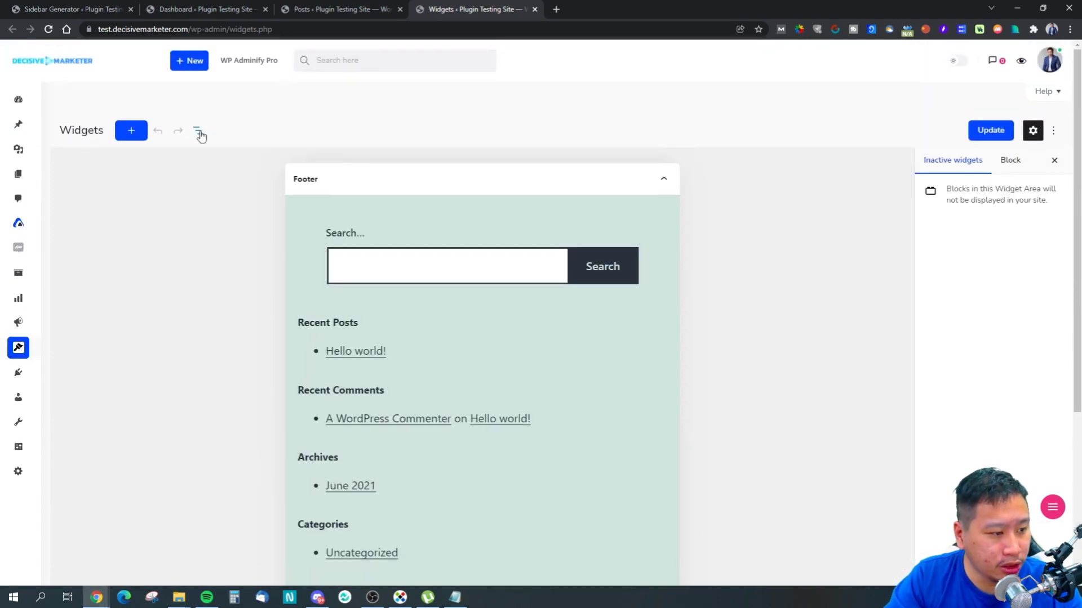
{"action": "left_click", "coordinate": [198, 132]}
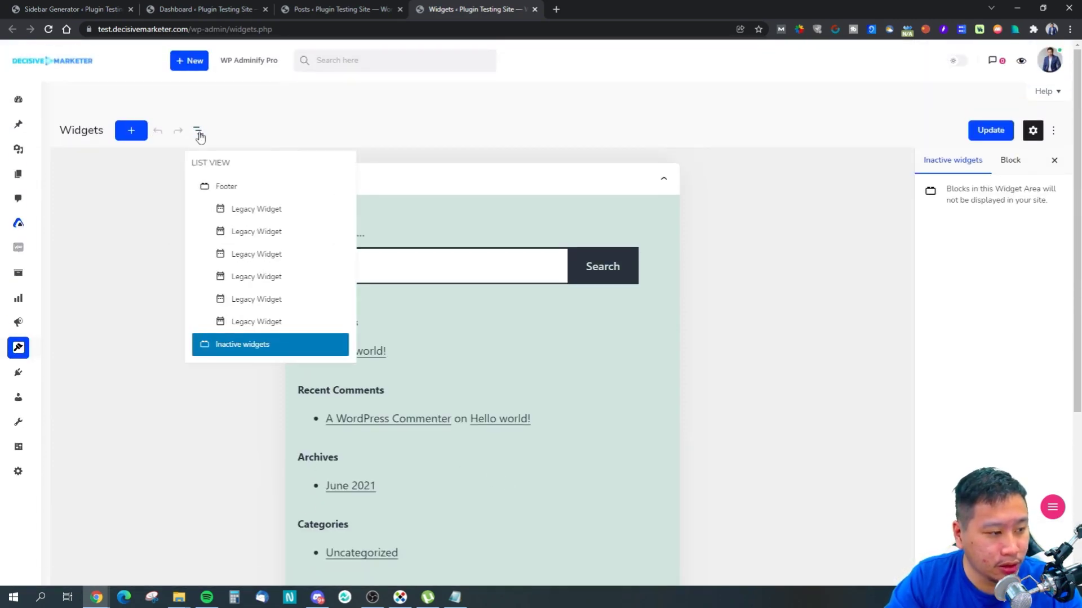
{"action": "left_click", "coordinate": [198, 133]}
{"action": "left_click", "coordinate": [131, 131]}
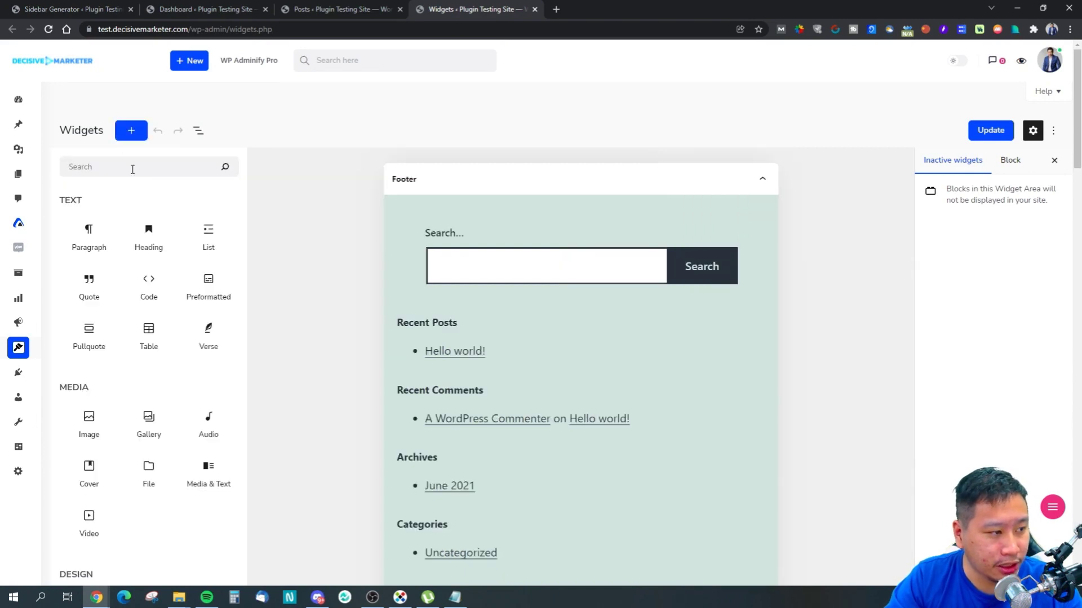
{"action": "left_click", "coordinate": [309, 169]}
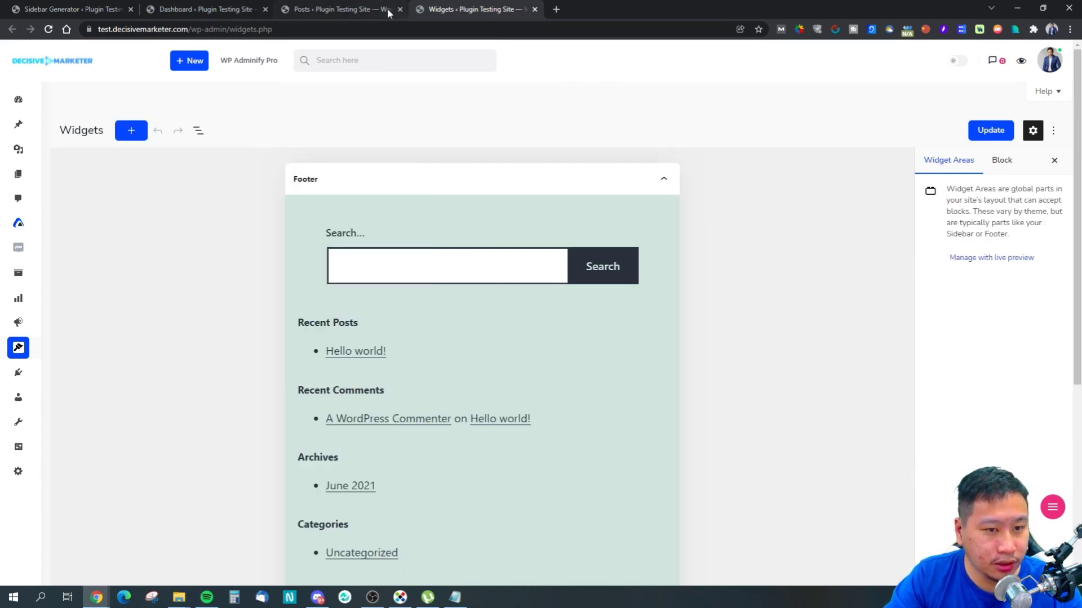
Look through the Widgets page's block and widget area settings and its inactive widgets area for the custom sidebar.
{"action": "left_click", "coordinate": [1014, 168]}
{"action": "left_click", "coordinate": [953, 164]}
{"action": "scroll", "coordinate": [660, 495], "scroll_direction": "down", "scroll_amount": 6}
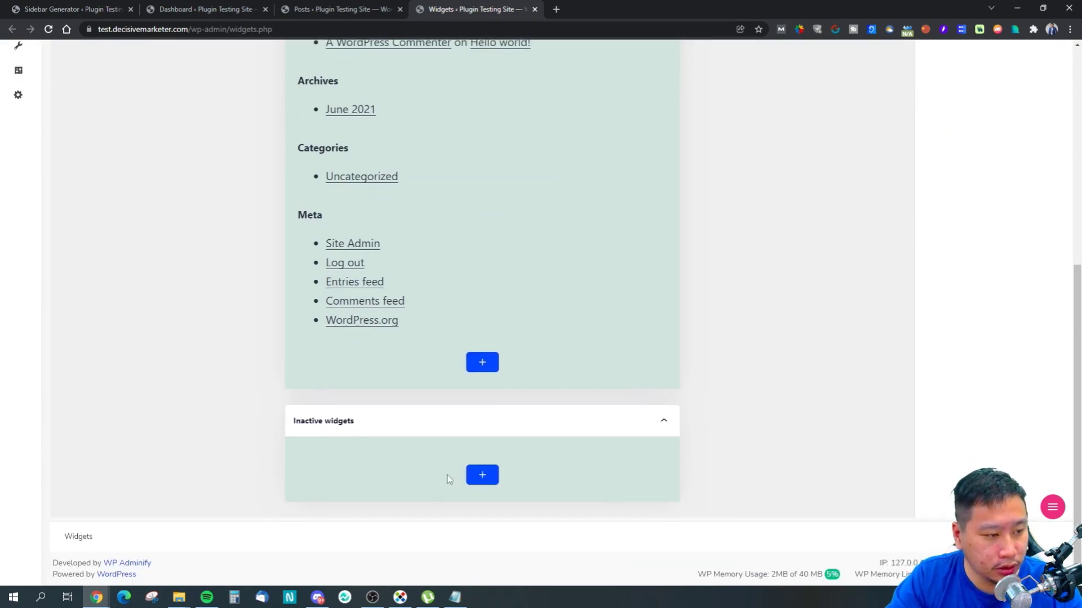
Return to the Sidebar Generator page and open its documentation.
{"action": "left_click", "coordinate": [299, 7]}
{"action": "left_click", "coordinate": [242, 8]}
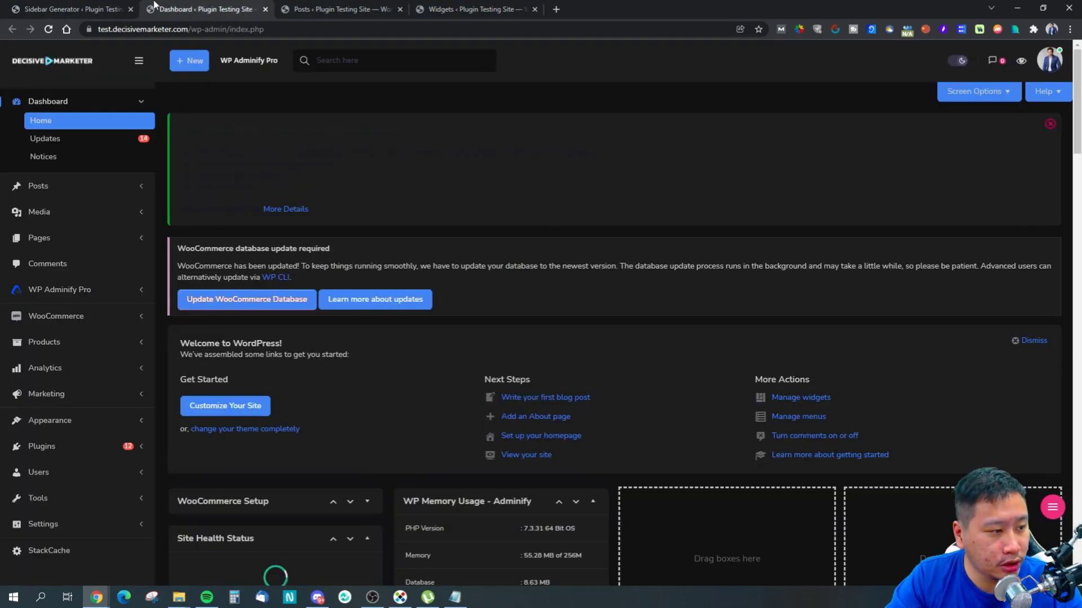
{"action": "left_click", "coordinate": [109, 7]}
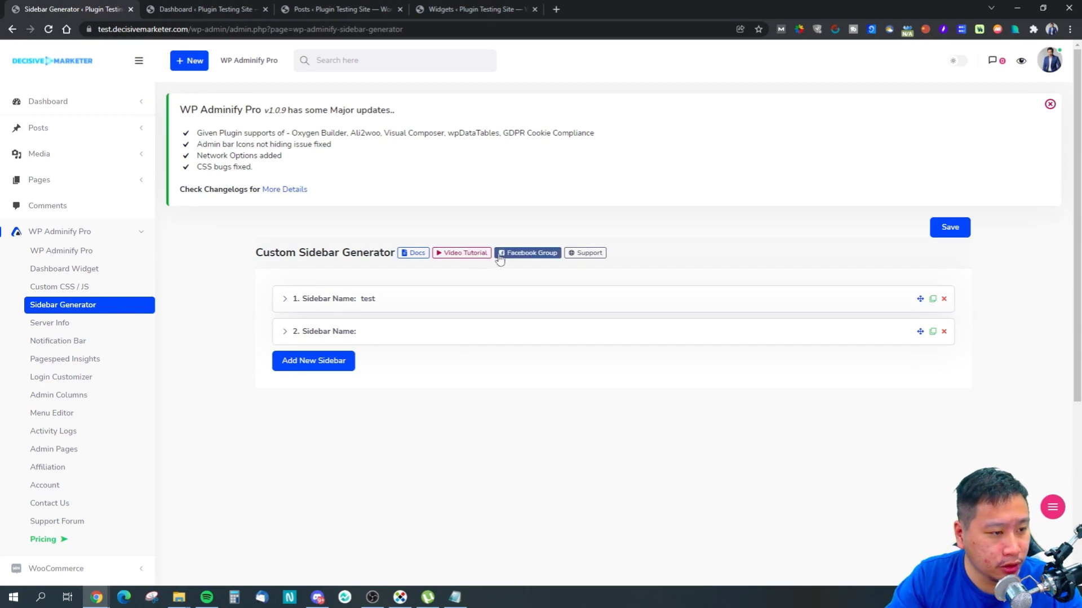
{"action": "left_click", "coordinate": [423, 259]}
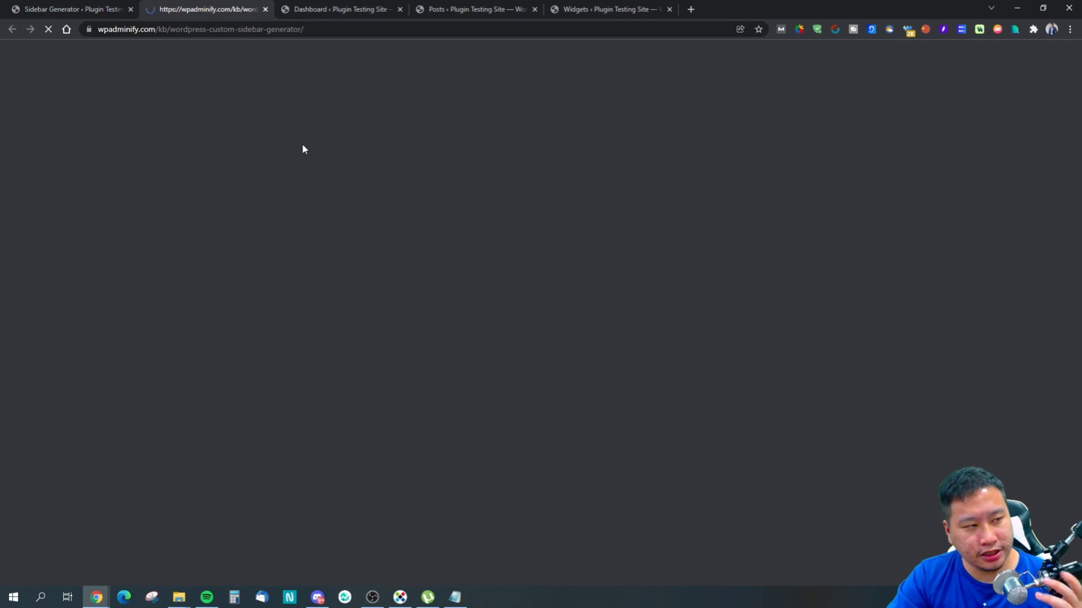
Read the custom sidebar documentation, including its requirements, usage, setup steps and instructions for adding widgets.
{"action": "scroll", "coordinate": [450, 346], "scroll_direction": "down", "scroll_amount": 7}
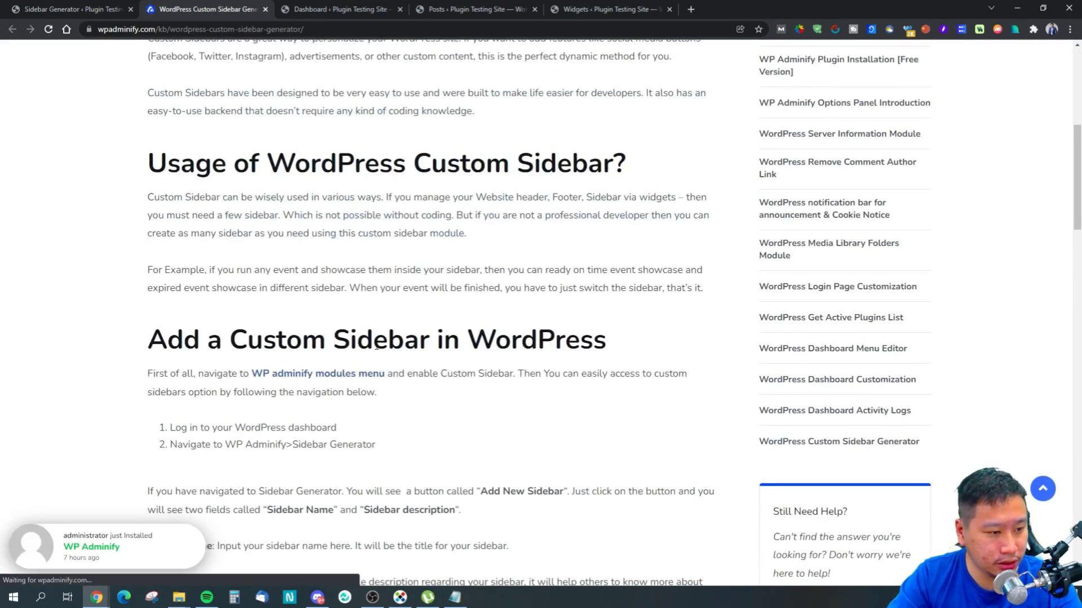
{"action": "scroll", "coordinate": [434, 415], "scroll_direction": "up", "scroll_amount": 2}
{"action": "scroll", "coordinate": [369, 342], "scroll_direction": "down", "scroll_amount": 1}
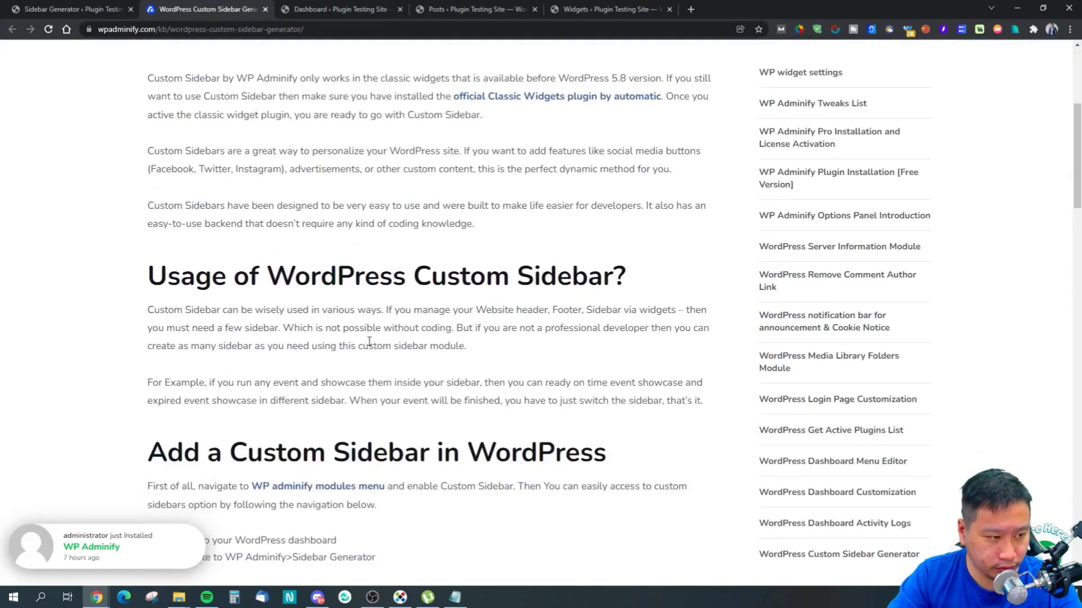
{"action": "scroll", "coordinate": [405, 376], "scroll_direction": "up", "scroll_amount": 3}
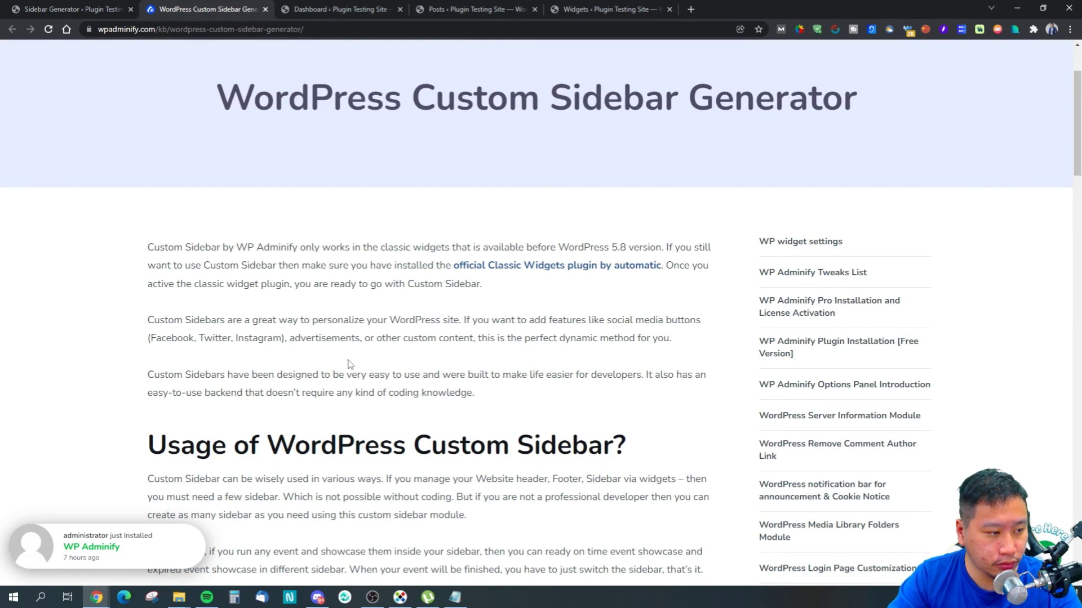
{"action": "scroll", "coordinate": [349, 364], "scroll_direction": "down", "scroll_amount": 2}
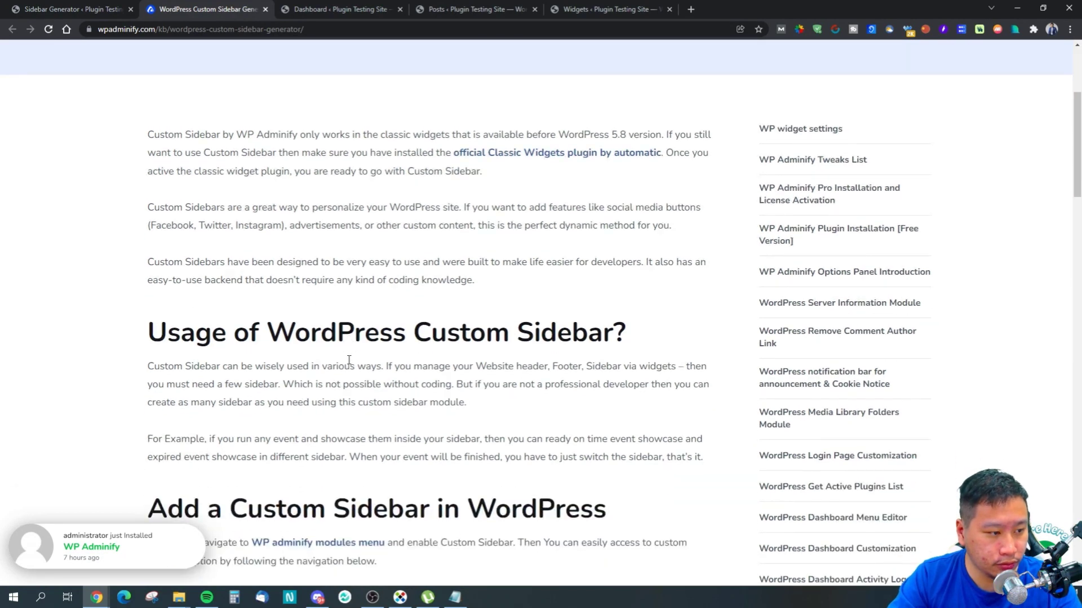
{"action": "scroll", "coordinate": [349, 359], "scroll_direction": "down", "scroll_amount": 7}
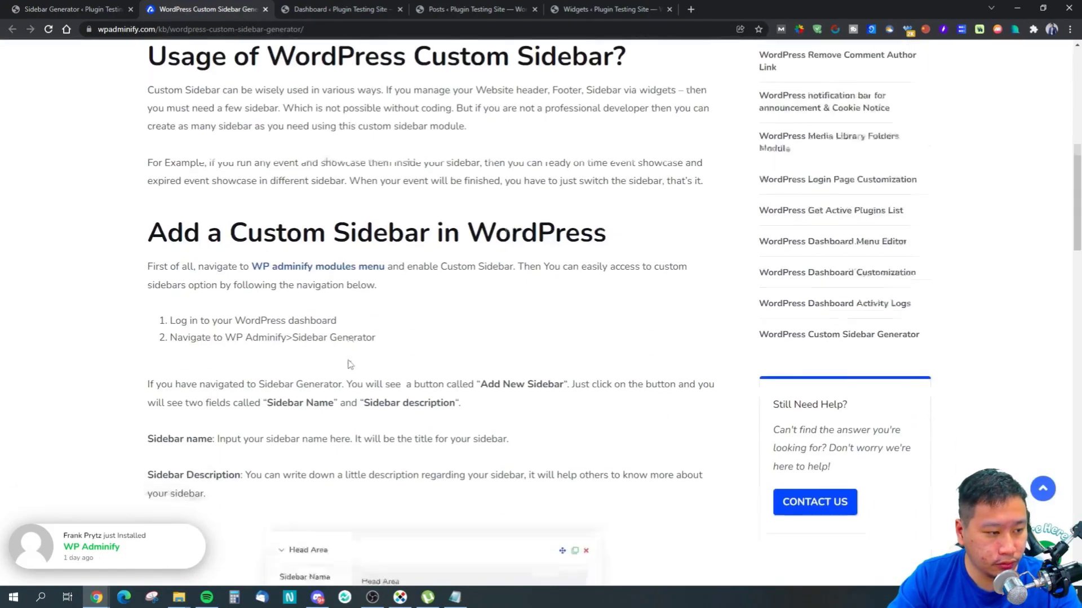
{"action": "scroll", "coordinate": [349, 359], "scroll_direction": "down", "scroll_amount": 9}
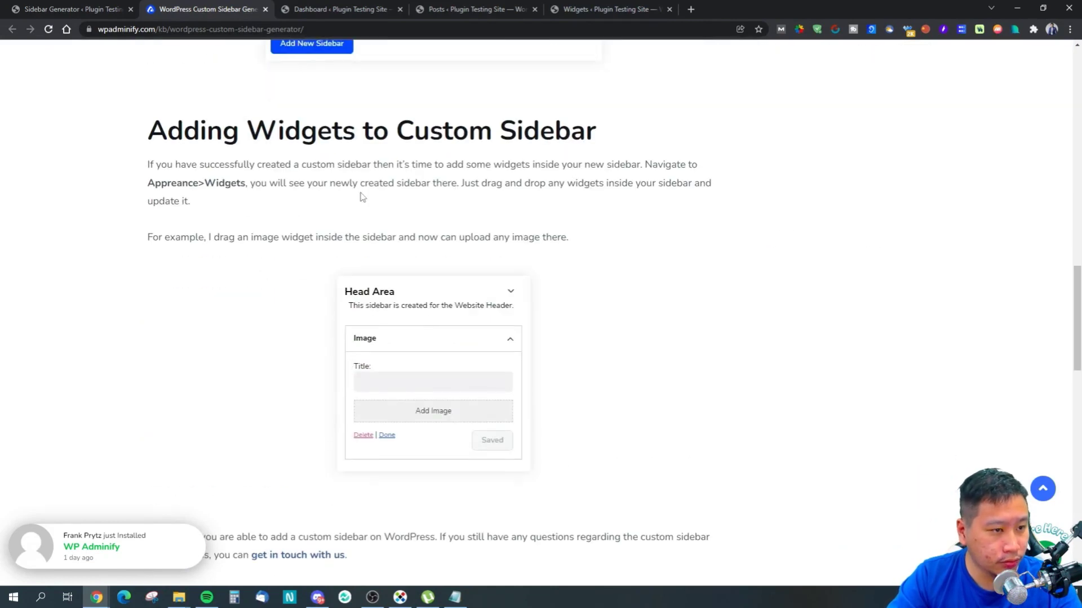
Go back to the Sidebar Generator and open the Appearance Widgets page in a new browser tab.
{"action": "left_click", "coordinate": [77, 5]}
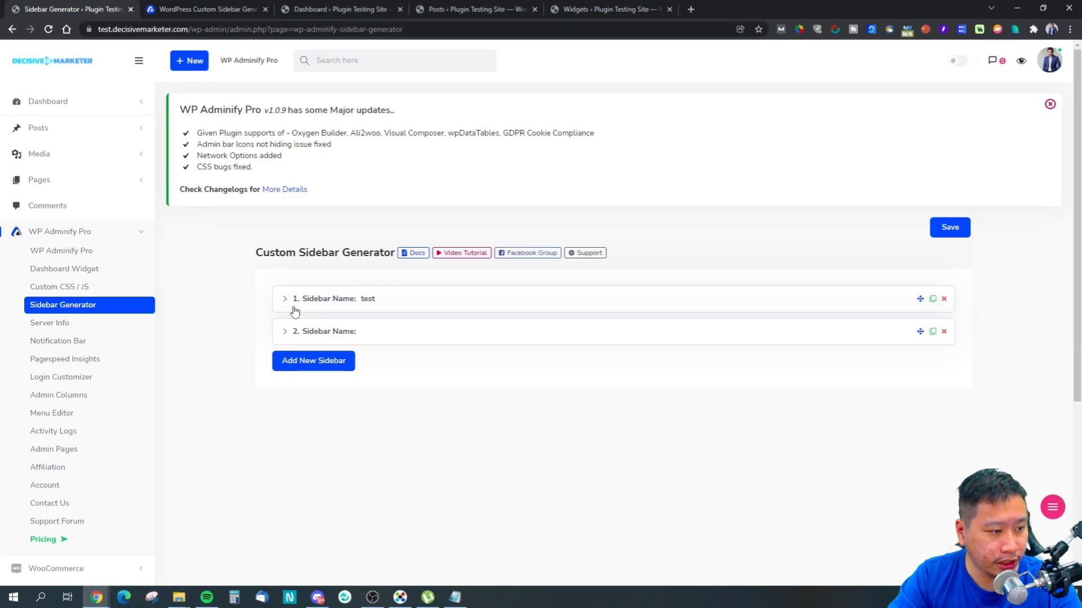
{"action": "scroll", "coordinate": [56, 428], "scroll_direction": "down", "scroll_amount": 3}
{"action": "mouse_move", "coordinate": [63, 509]}
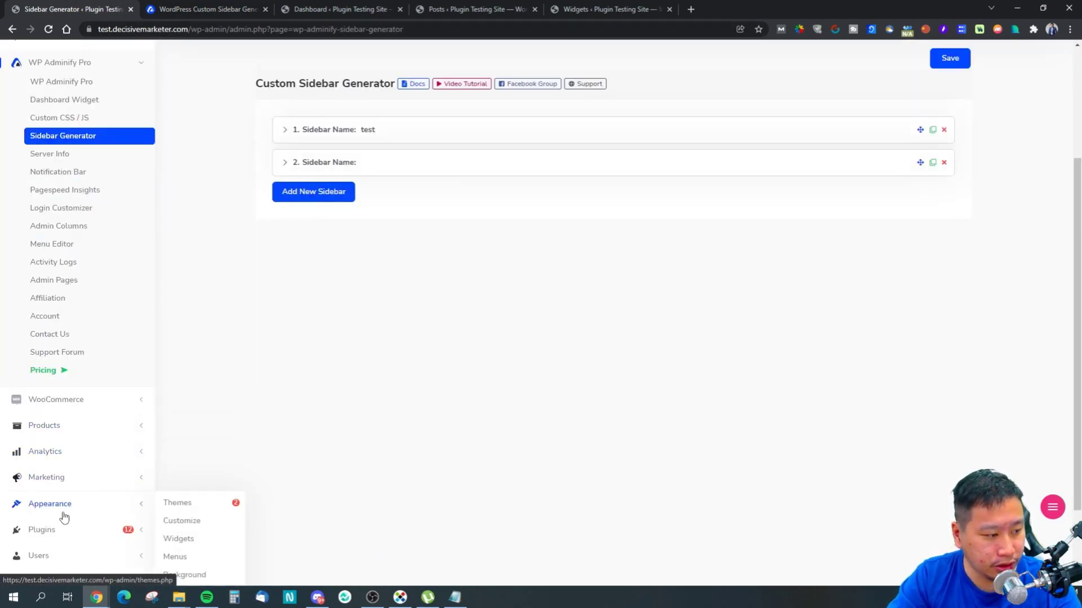
{"action": "right_click", "coordinate": [179, 539]}
{"action": "left_click", "coordinate": [218, 369]}
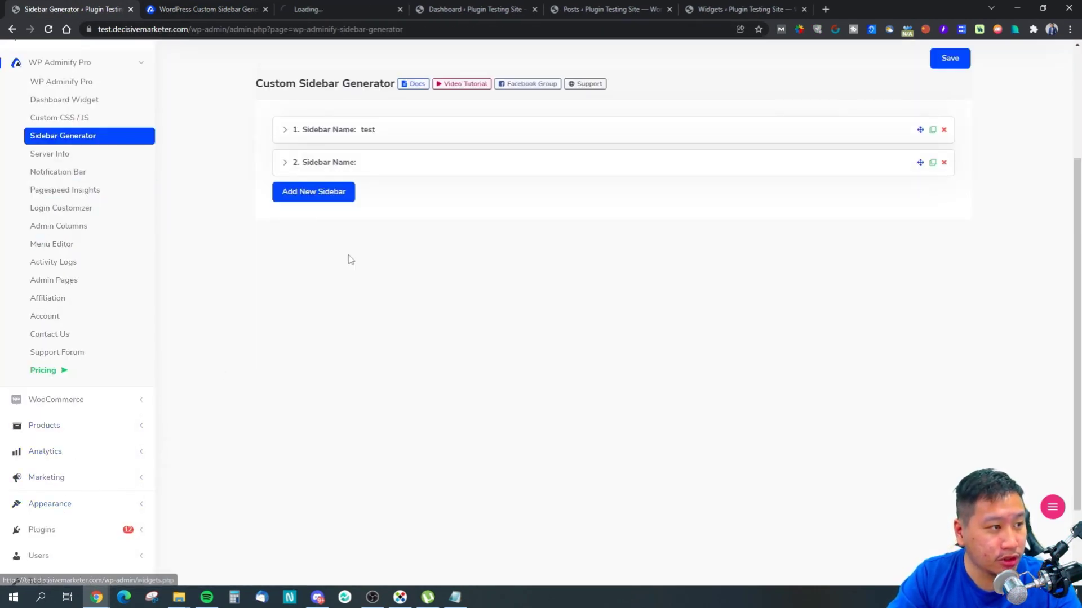
Review the documentation's sidebar name, sidebar description and Adding Widgets to Custom Sidebar instructions.
{"action": "left_click", "coordinate": [229, 9]}
{"action": "left_click", "coordinate": [315, 9]}
{"action": "left_click", "coordinate": [207, 11]}
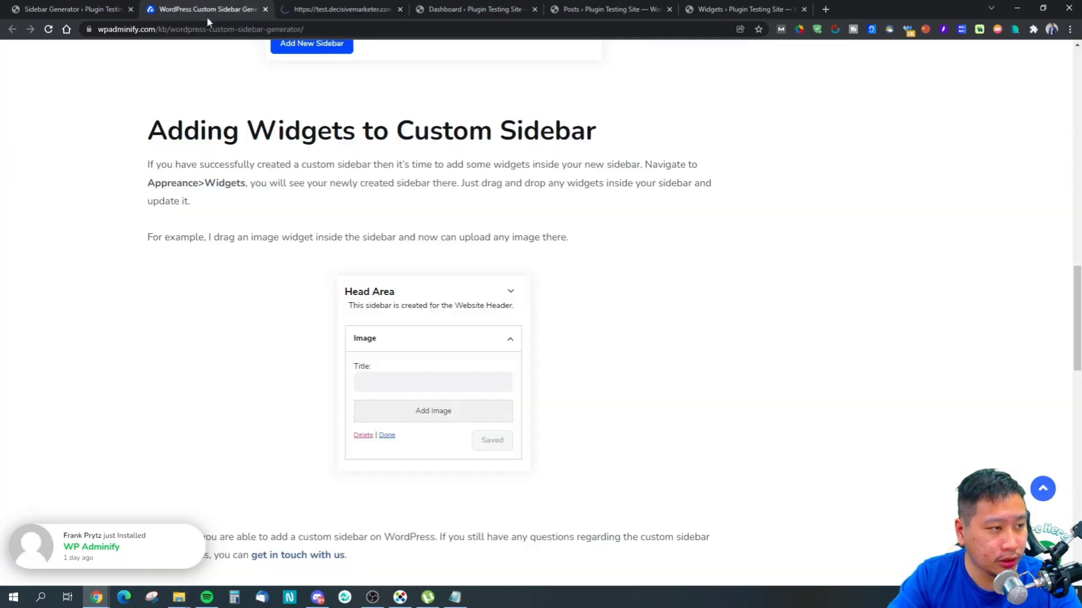
{"action": "scroll", "coordinate": [568, 373], "scroll_direction": "up", "scroll_amount": 5}
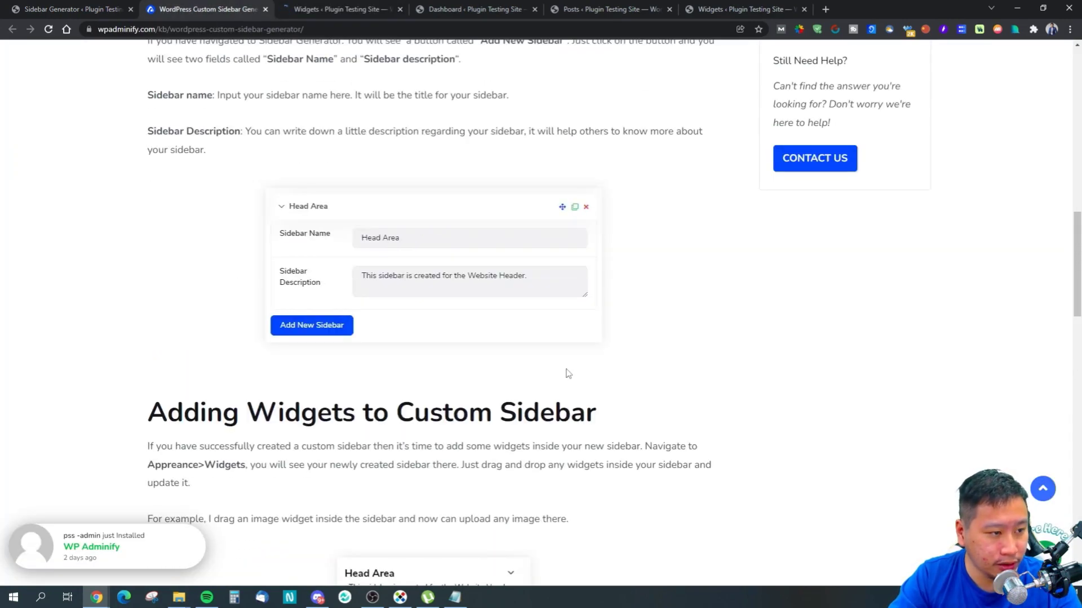
{"action": "scroll", "coordinate": [539, 408], "scroll_direction": "up", "scroll_amount": 5}
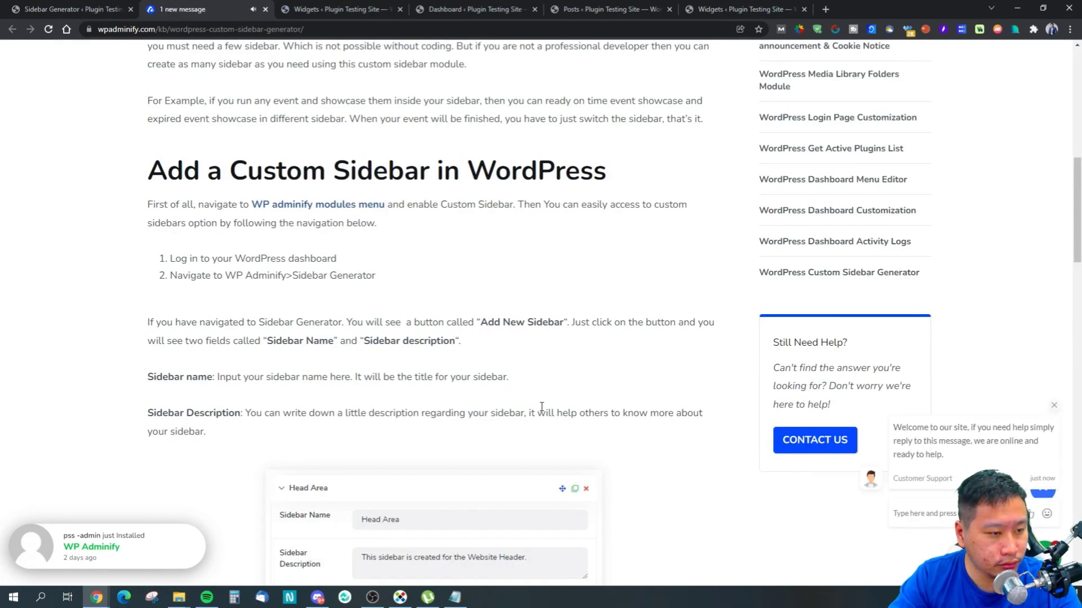
{"action": "scroll", "coordinate": [541, 407], "scroll_direction": "down", "scroll_amount": 4}
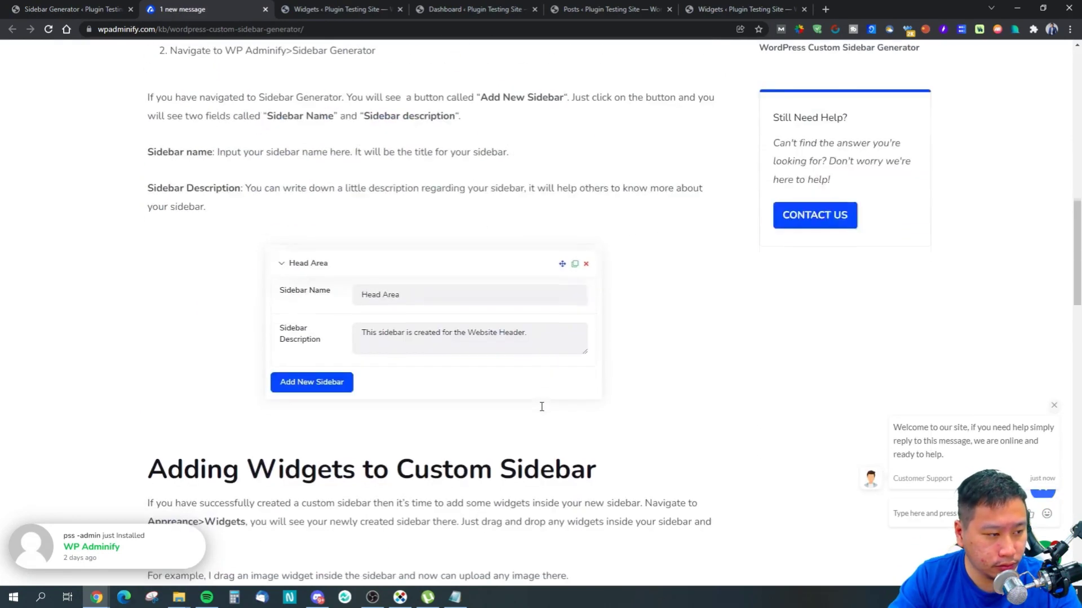
{"action": "scroll", "coordinate": [542, 407], "scroll_direction": "down", "scroll_amount": 4}
Check the newly opened Widgets page for the custom sidebar by expanding and collapsing the Footer and Inactive widgets areas.
{"action": "left_click", "coordinate": [349, 9]}
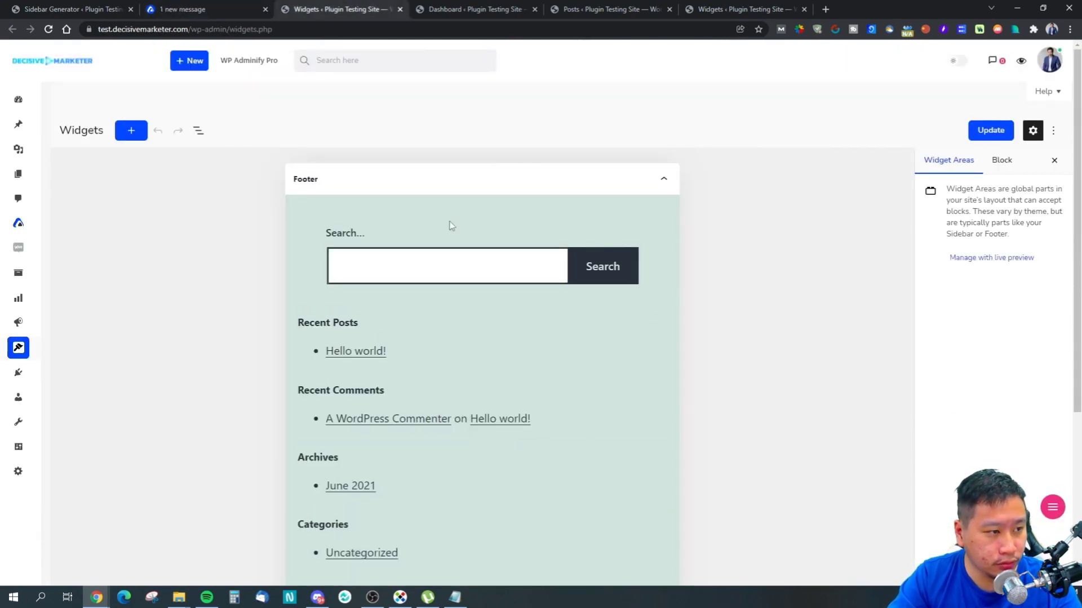
{"action": "left_click", "coordinate": [484, 183]}
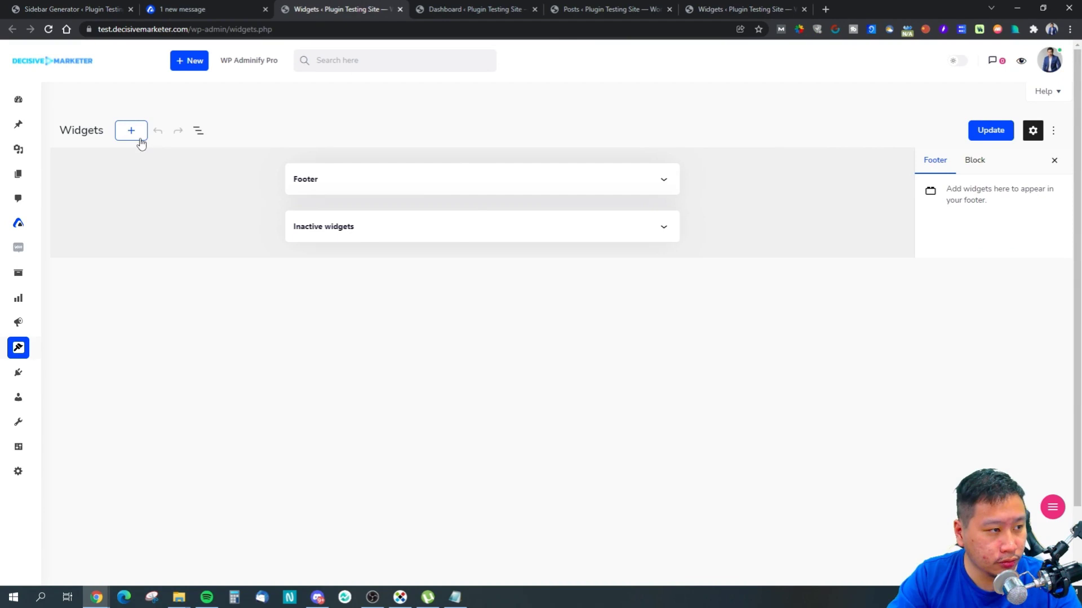
{"action": "left_click", "coordinate": [131, 130]}
{"action": "left_click", "coordinate": [478, 181]}
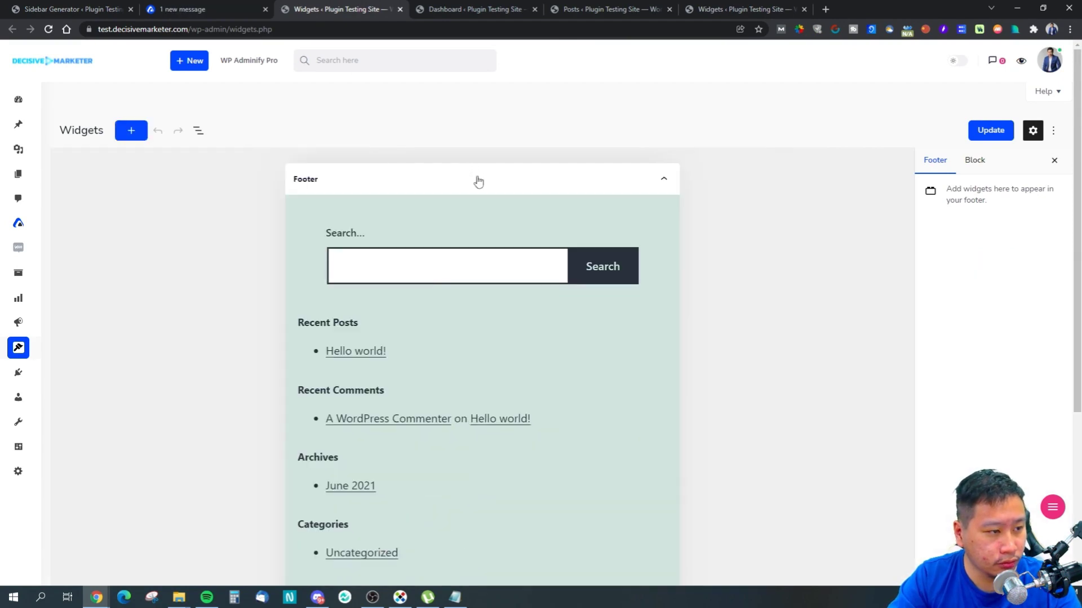
{"action": "left_click", "coordinate": [478, 181]}
{"action": "left_click", "coordinate": [365, 227]}
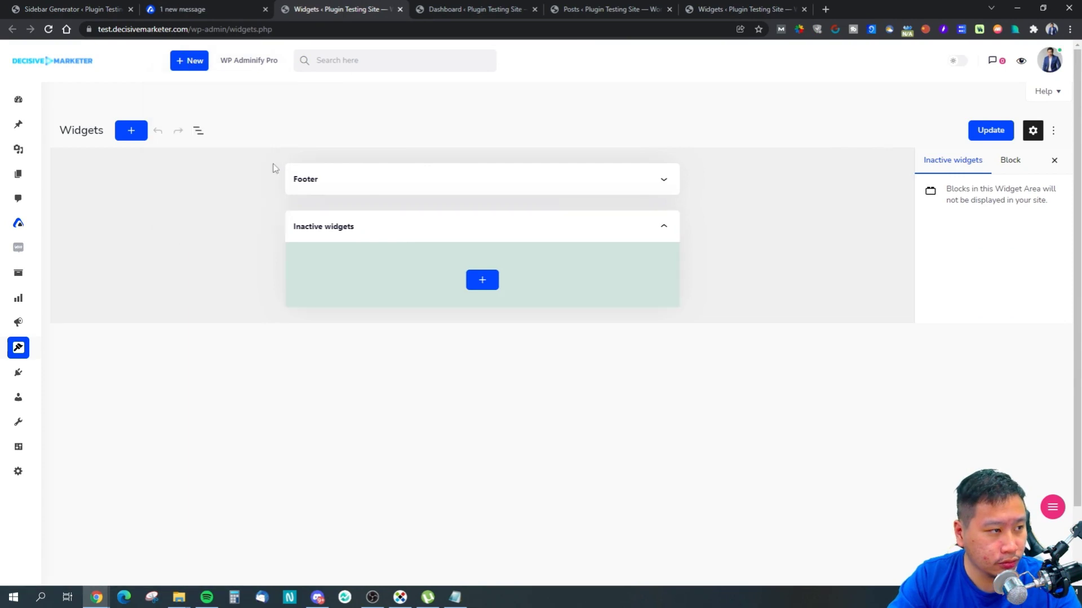
{"action": "left_click", "coordinate": [427, 236]}
Reload the Sidebar Generator page and expand the first custom sidebar to inspect its name and description.
{"action": "left_click", "coordinate": [83, 8]}
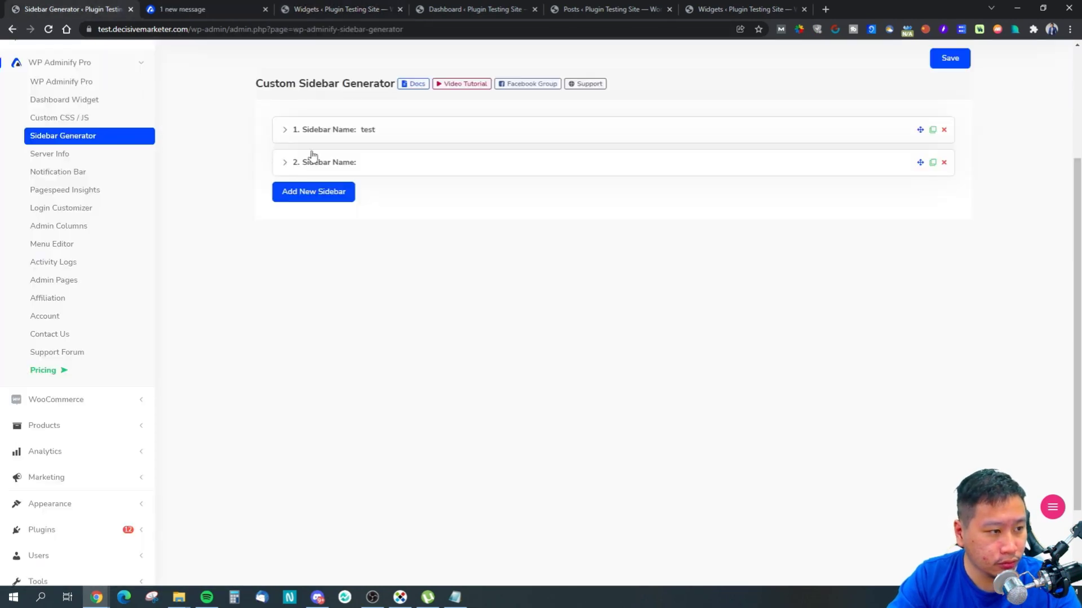
{"action": "key", "text": "F5"}
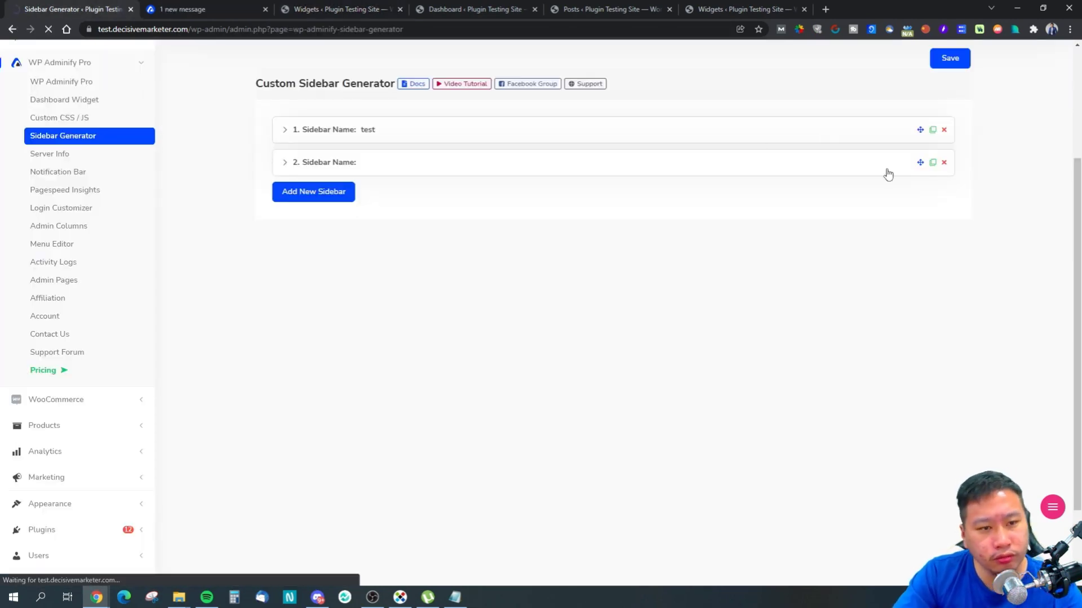
{"action": "left_click", "coordinate": [386, 138]}
{"action": "left_click", "coordinate": [450, 203]}
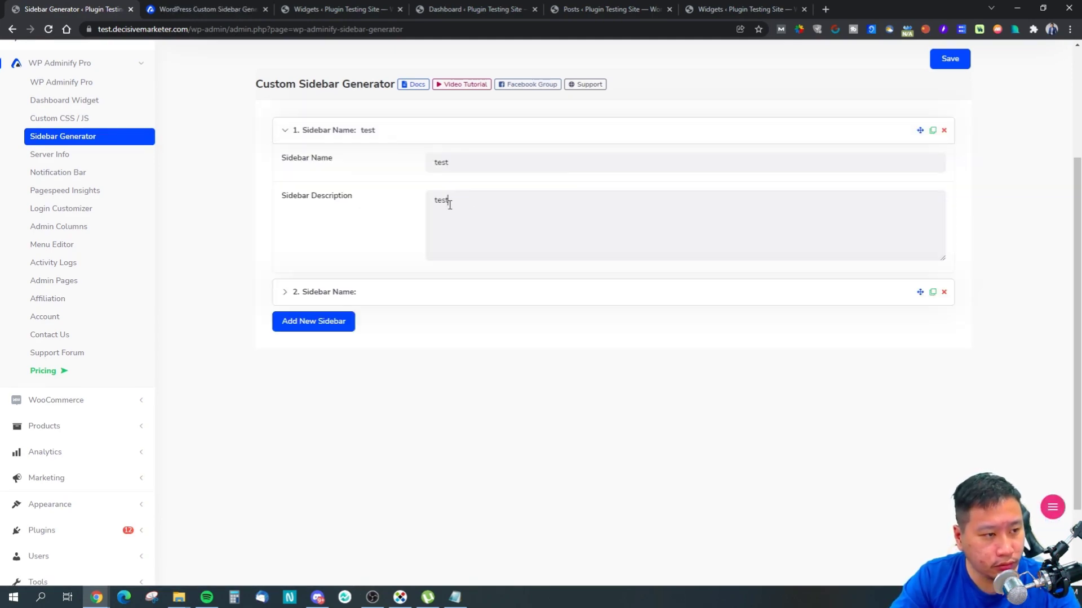
Compare the documentation's sidebar example, widget instructions and navigation steps with the current setup.
{"action": "left_click", "coordinate": [221, 13]}
{"action": "scroll", "coordinate": [507, 342], "scroll_direction": "down", "scroll_amount": 4}
{"action": "scroll", "coordinate": [563, 372], "scroll_direction": "up", "scroll_amount": 2}
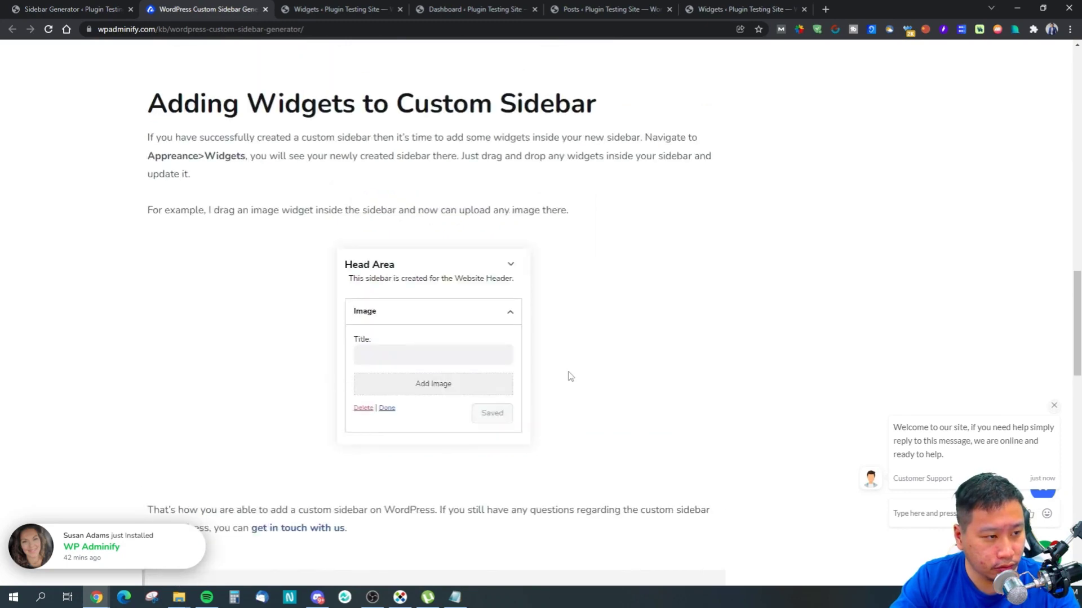
{"action": "scroll", "coordinate": [570, 377], "scroll_direction": "down", "scroll_amount": 5}
{"action": "scroll", "coordinate": [570, 376], "scroll_direction": "up", "scroll_amount": 2}
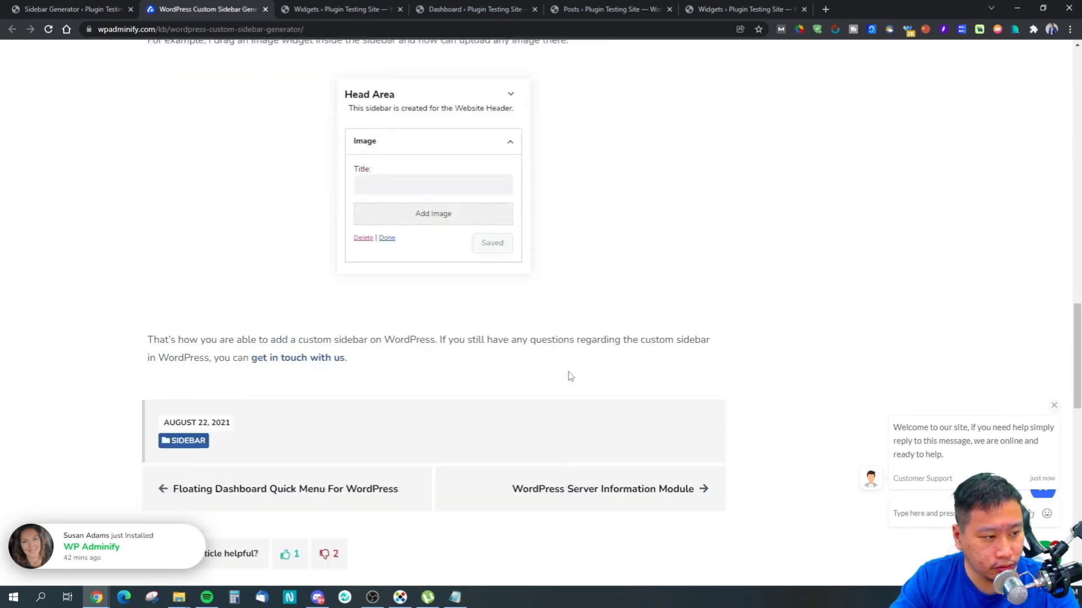
{"action": "scroll", "coordinate": [570, 376], "scroll_direction": "up", "scroll_amount": 5}
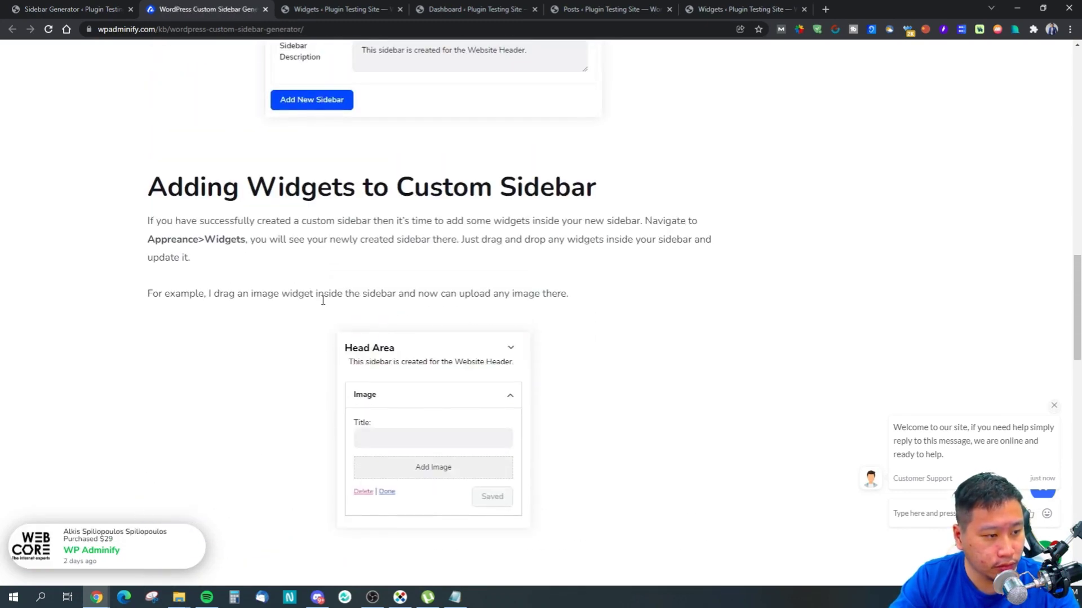
{"action": "scroll", "coordinate": [292, 285], "scroll_direction": "up", "scroll_amount": 6}
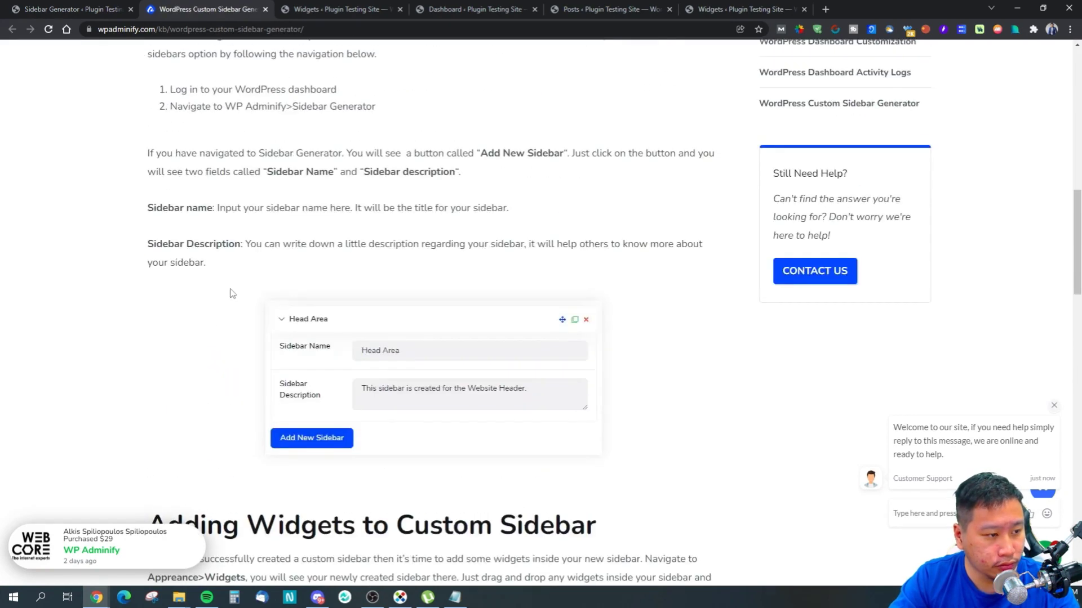
{"action": "scroll", "coordinate": [234, 287], "scroll_direction": "up", "scroll_amount": 3}
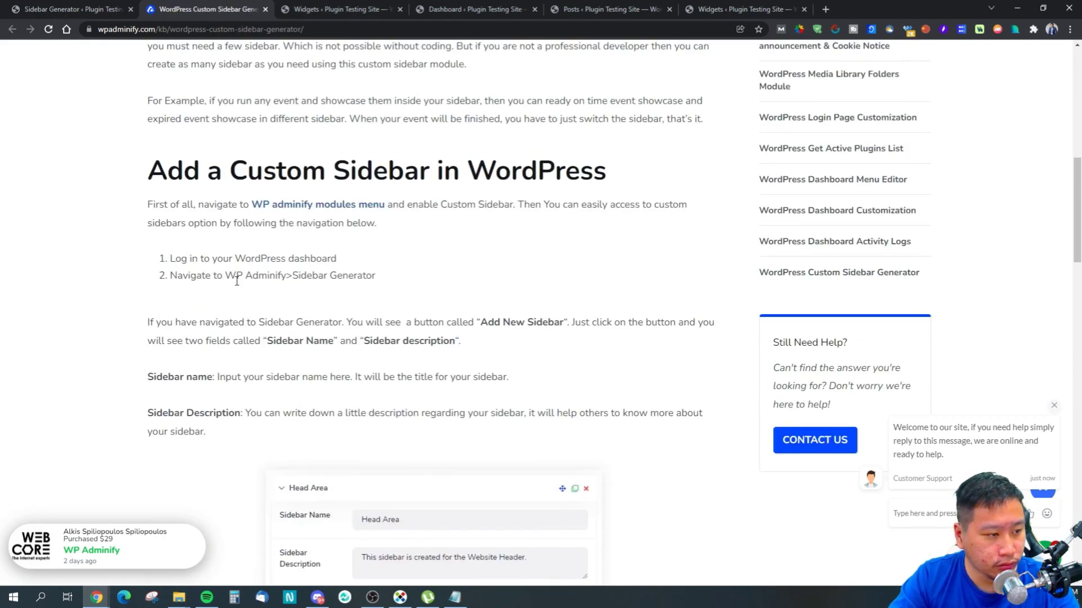
Delete the second, unnamed custom sidebar from the Sidebar Generator.
{"action": "left_click", "coordinate": [68, 8]}
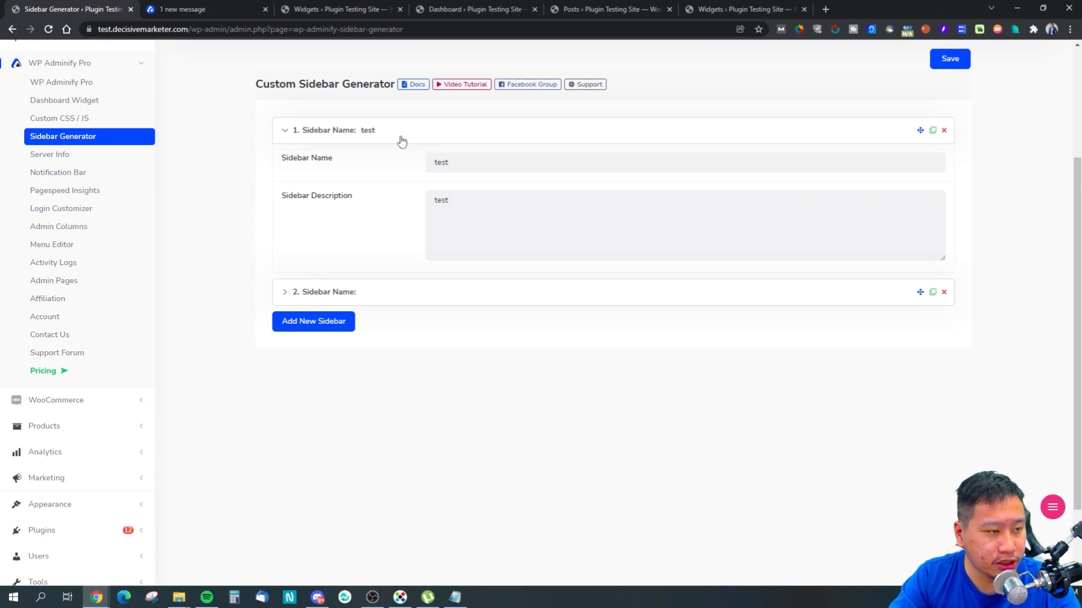
{"action": "left_click", "coordinate": [944, 292]}
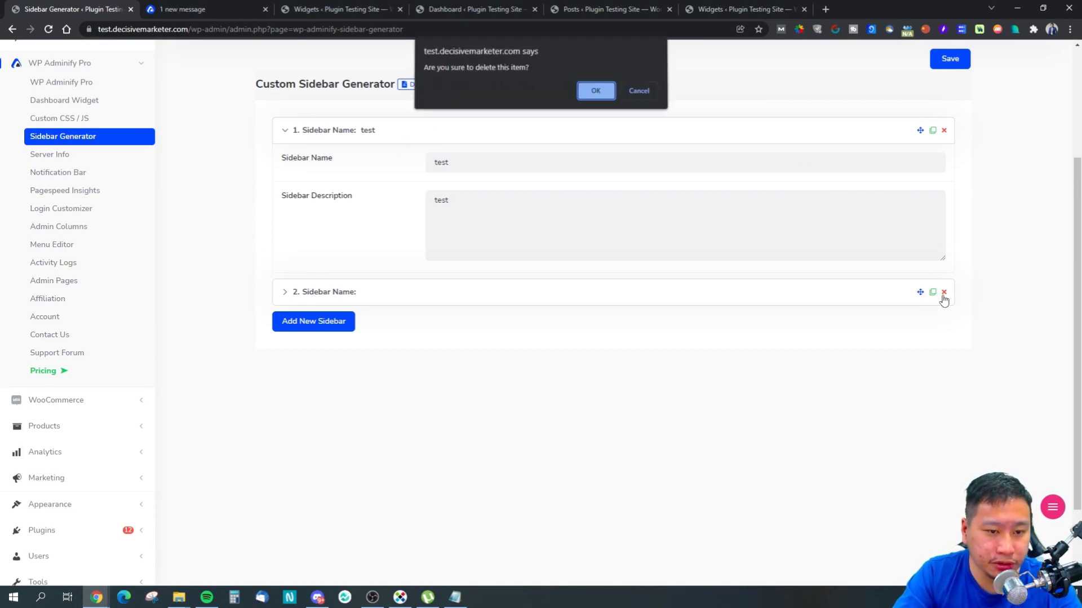
{"action": "left_click", "coordinate": [594, 89]}
Glance back at the custom sidebar documentation and return to the Sidebar Generator.
{"action": "left_click", "coordinate": [203, 9]}
{"action": "scroll", "coordinate": [401, 322], "scroll_direction": "up", "scroll_amount": 4}
{"action": "left_click", "coordinate": [84, 9]}
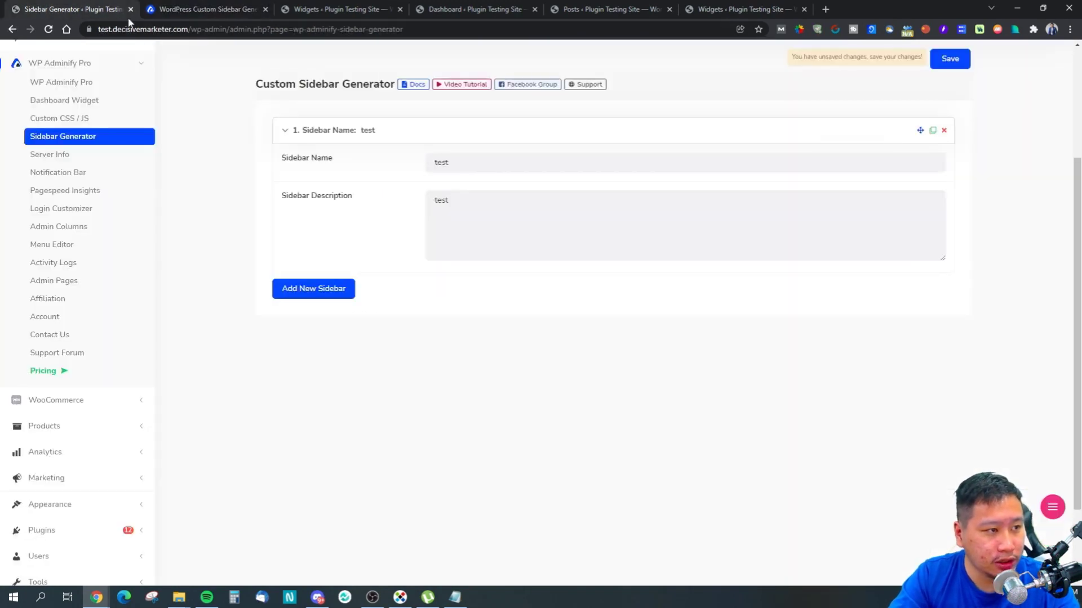
Revisit the newer Widgets tab, close it and return to the Sidebar Generator.
{"action": "left_click", "coordinate": [333, 9]}
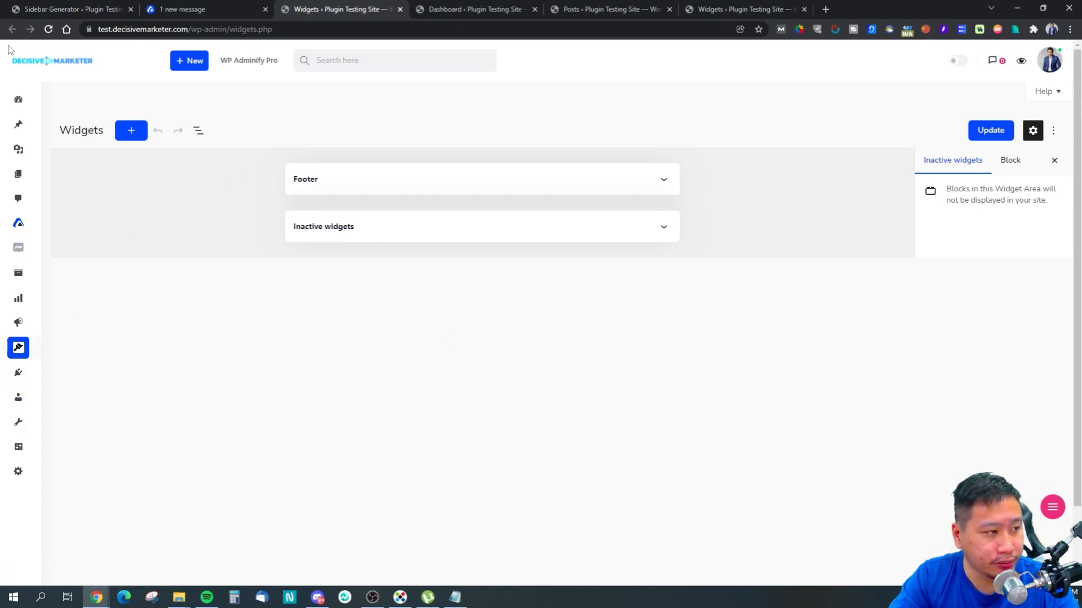
{"action": "mouse_move", "coordinate": [28, 107]}
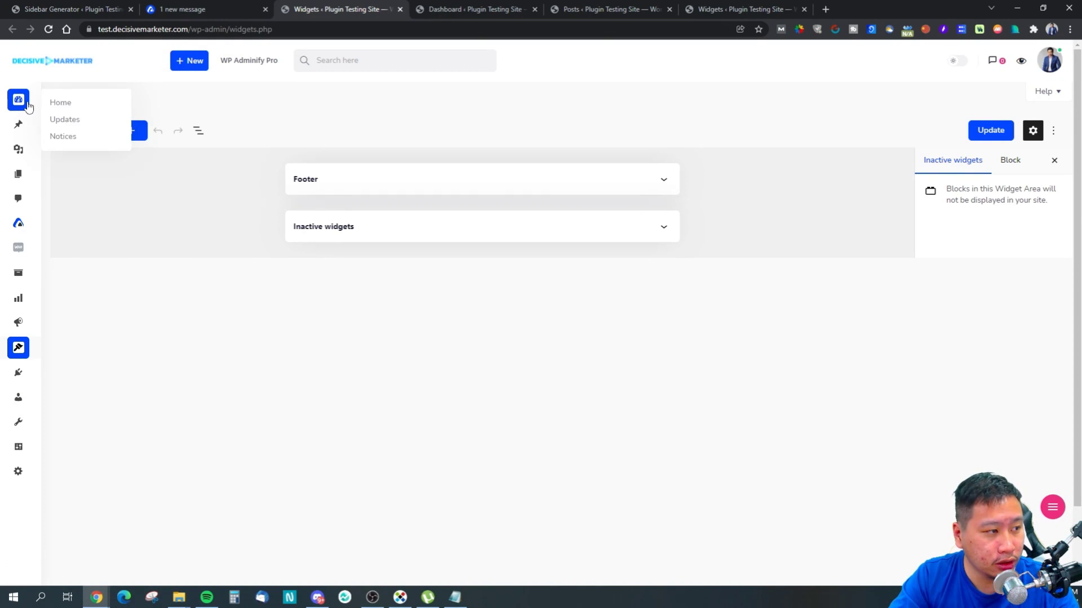
{"action": "left_click", "coordinate": [400, 9]}
{"action": "left_click", "coordinate": [84, 7]}
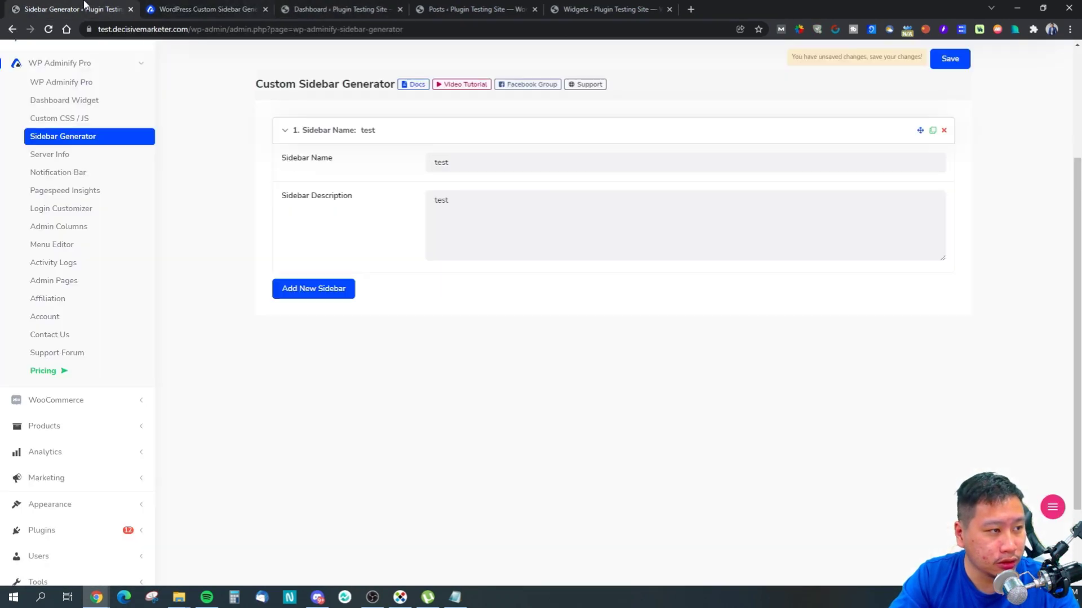
Close the sidebar documentation tab and go to the Server Info page, leaving the Sidebar Generator without saving.
{"action": "left_click", "coordinate": [265, 9]}
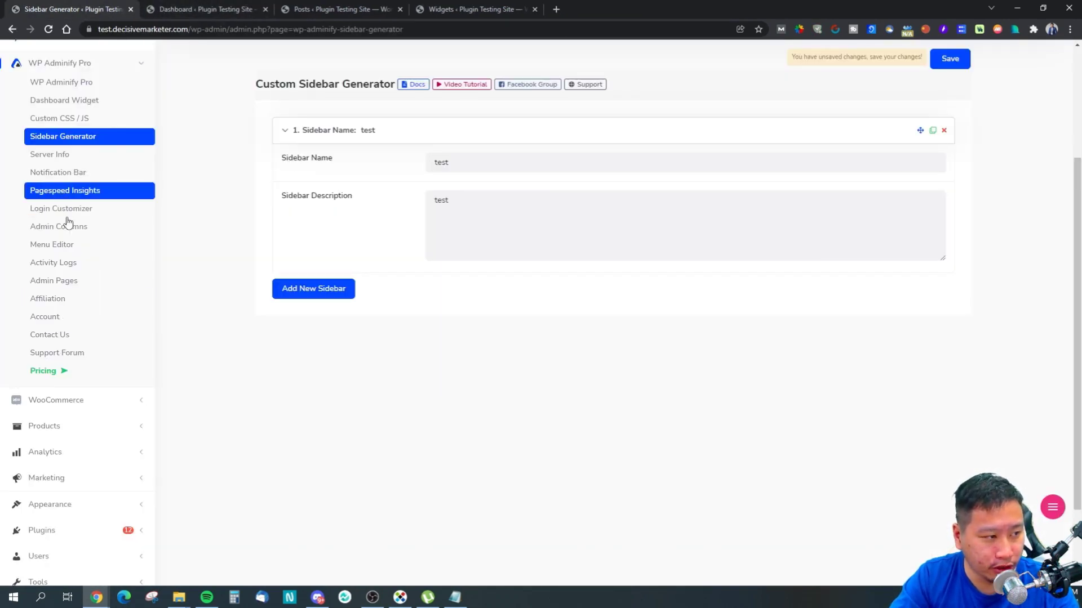
{"action": "left_click", "coordinate": [67, 158]}
{"action": "left_click", "coordinate": [594, 91]}
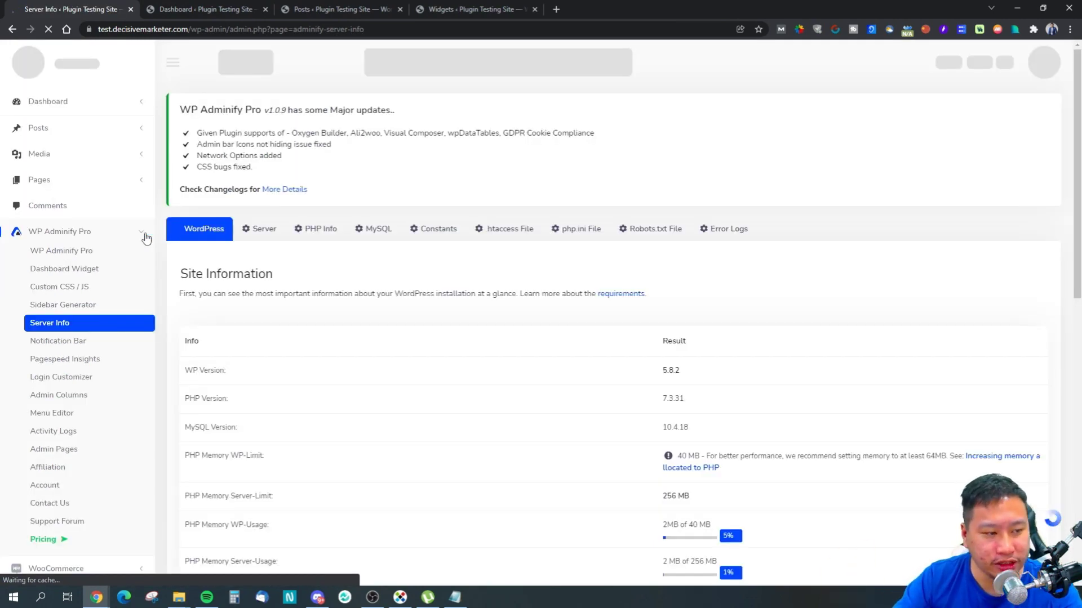
Examine the site information on the Server Info page, including PHP limits, maximum upload size, current theme and active plugins.
{"action": "scroll", "coordinate": [428, 393], "scroll_direction": "down", "scroll_amount": 3}
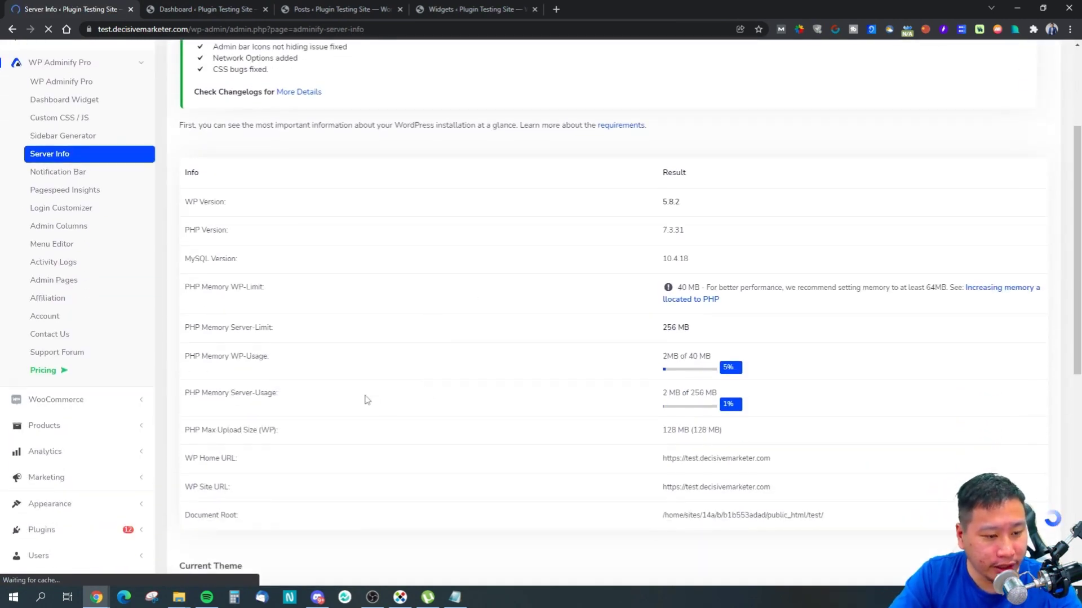
{"action": "left_click_drag", "start_coordinate": [192, 428], "coordinate": [314, 429]}
{"action": "left_click", "coordinate": [317, 432]}
{"action": "scroll", "coordinate": [260, 462], "scroll_direction": "down", "scroll_amount": 7}
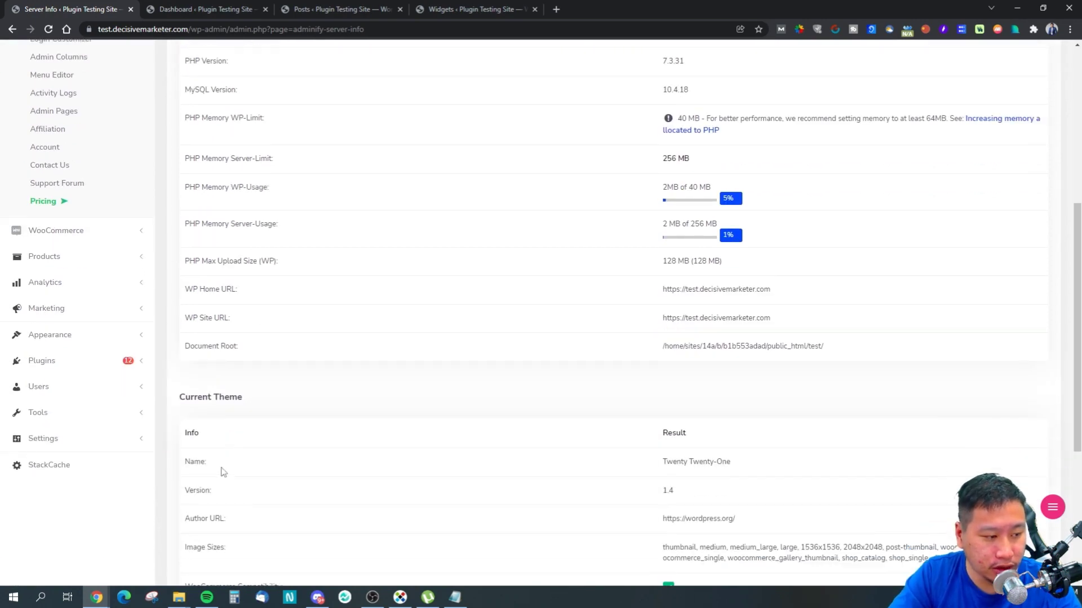
{"action": "scroll", "coordinate": [293, 448], "scroll_direction": "down", "scroll_amount": 1}
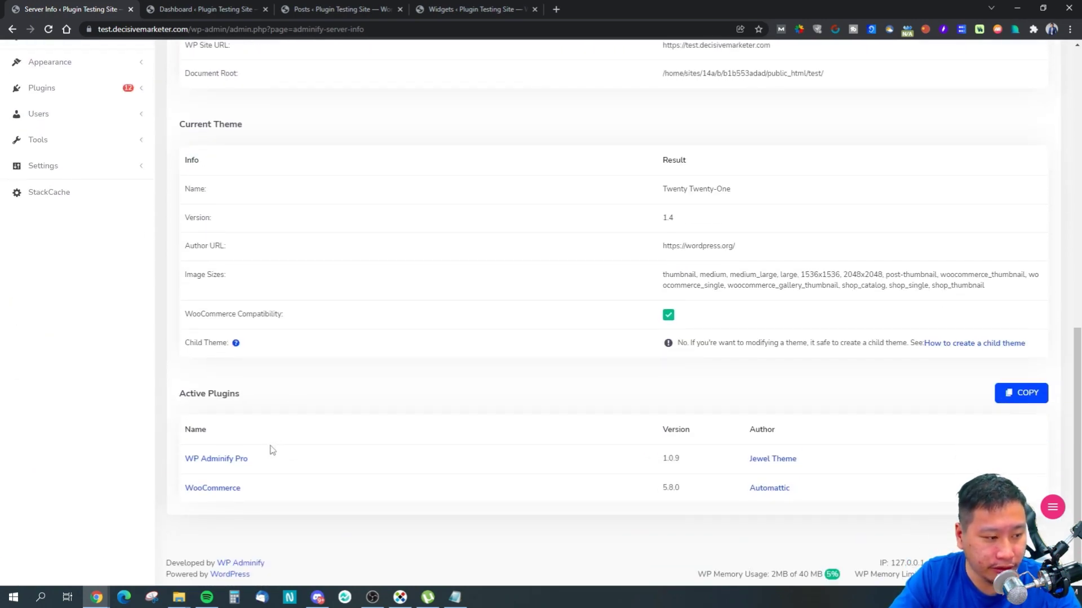
{"action": "scroll", "coordinate": [271, 449], "scroll_direction": "up", "scroll_amount": 8}
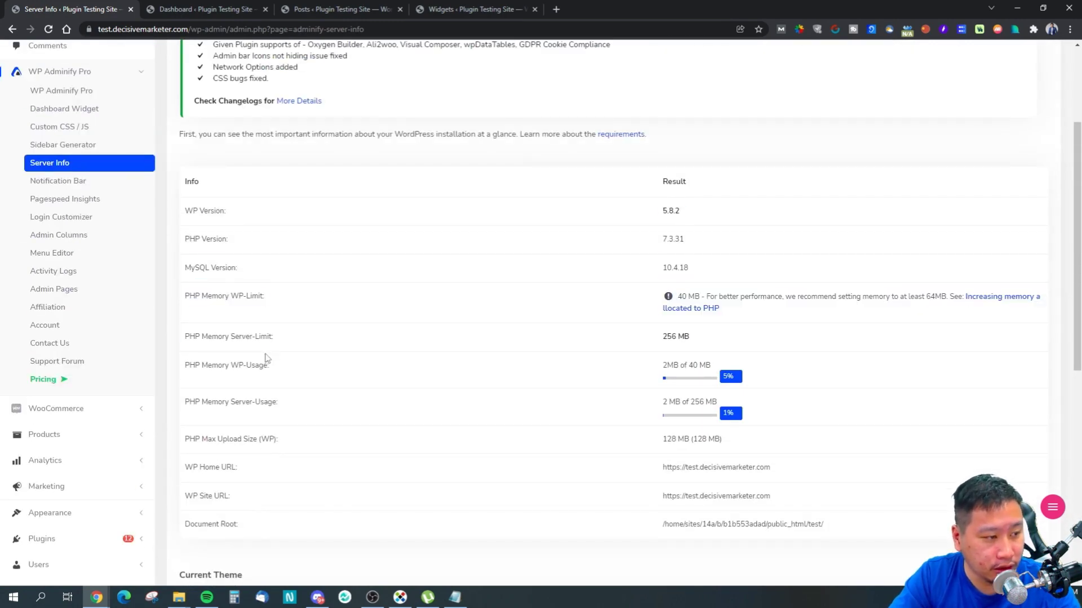
{"action": "scroll", "coordinate": [265, 422], "scroll_direction": "down", "scroll_amount": 8}
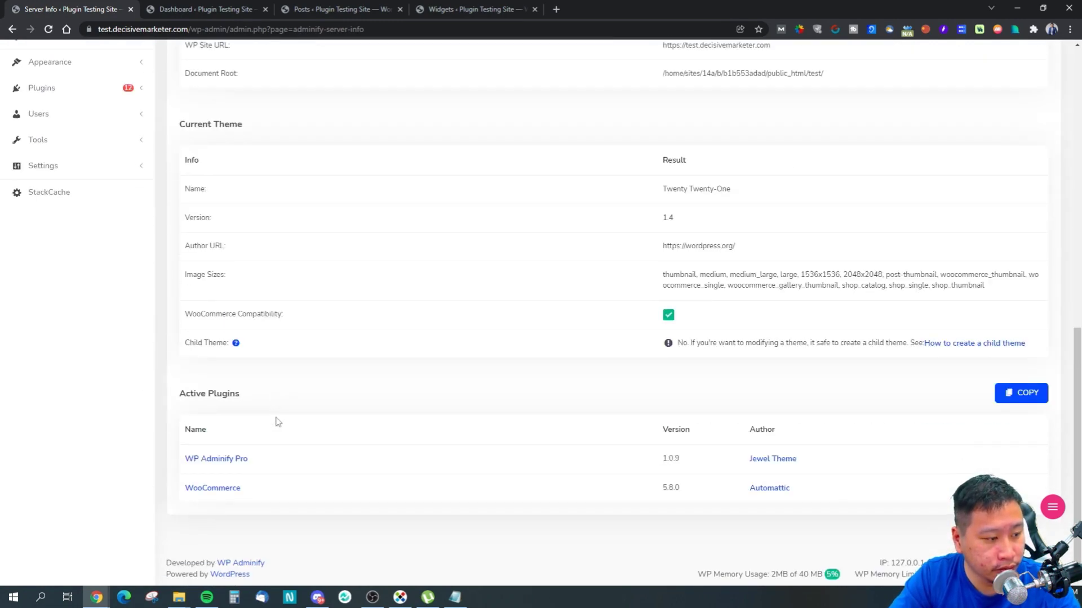
{"action": "scroll", "coordinate": [279, 442], "scroll_direction": "up", "scroll_amount": 9}
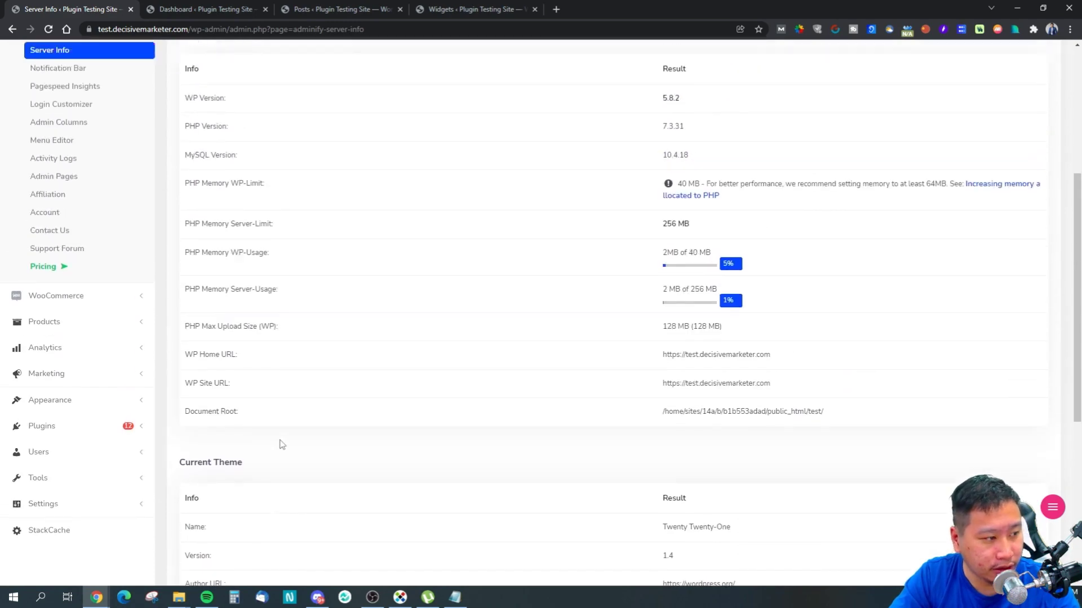
{"action": "scroll", "coordinate": [394, 314], "scroll_direction": "up", "scroll_amount": 2}
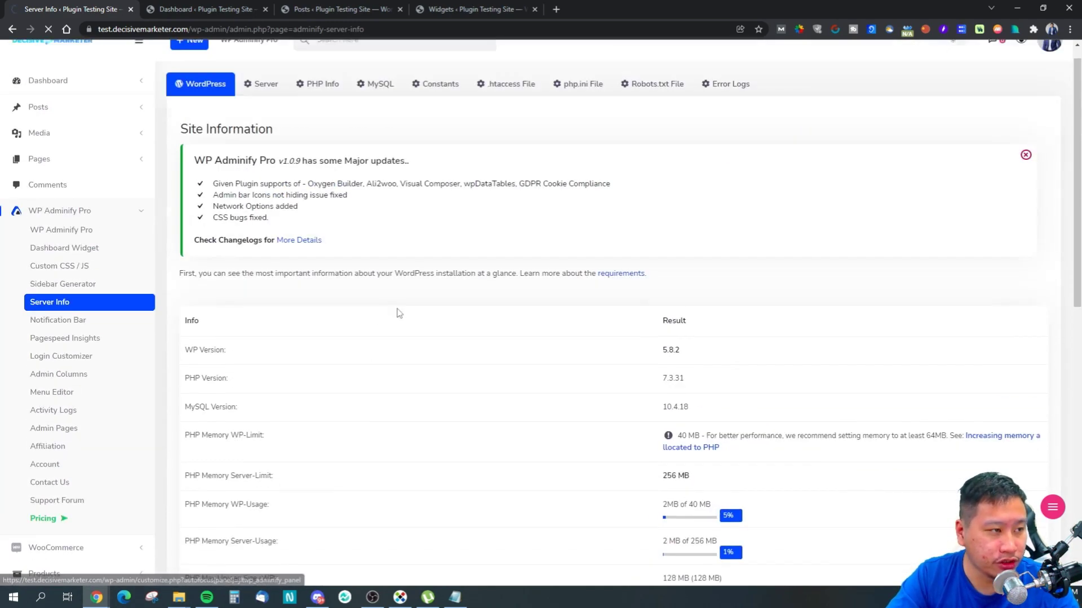
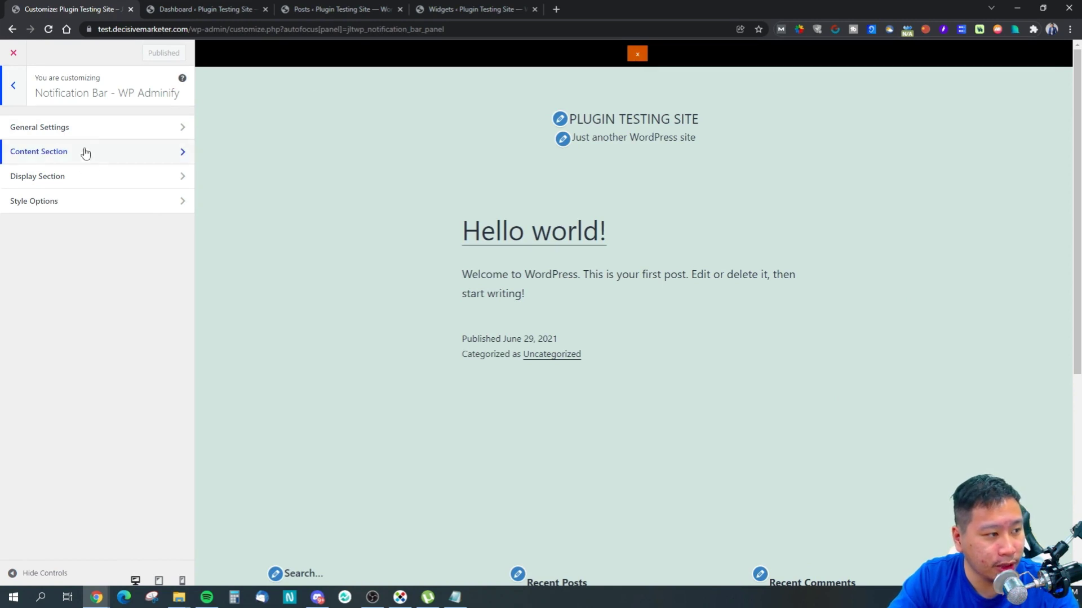
Try switching the notification bar off and back on in its General Settings.
{"action": "left_click", "coordinate": [90, 127]}
{"action": "left_click", "coordinate": [175, 126]}
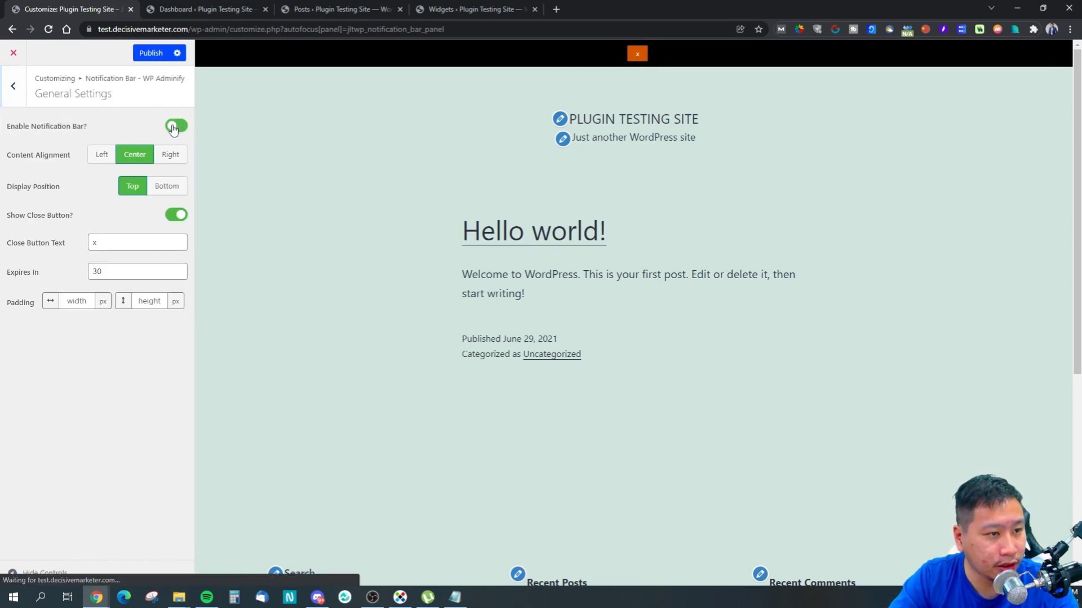
{"action": "left_click", "coordinate": [174, 128]}
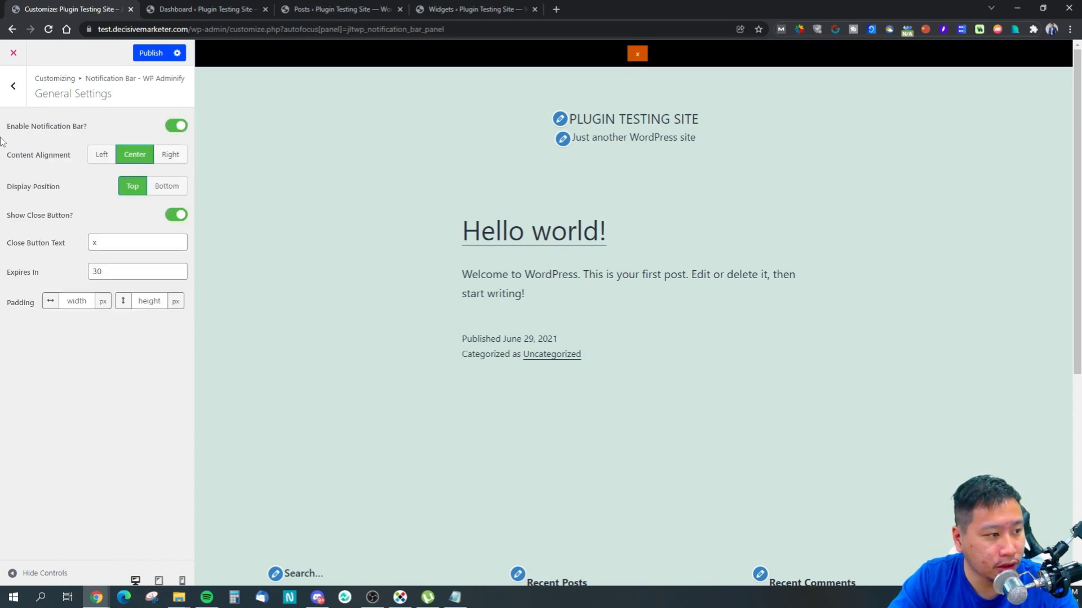
Look through the notification bar's Content Section, Display Section and Style Options.
{"action": "left_click", "coordinate": [13, 96]}
{"action": "left_click", "coordinate": [92, 158]}
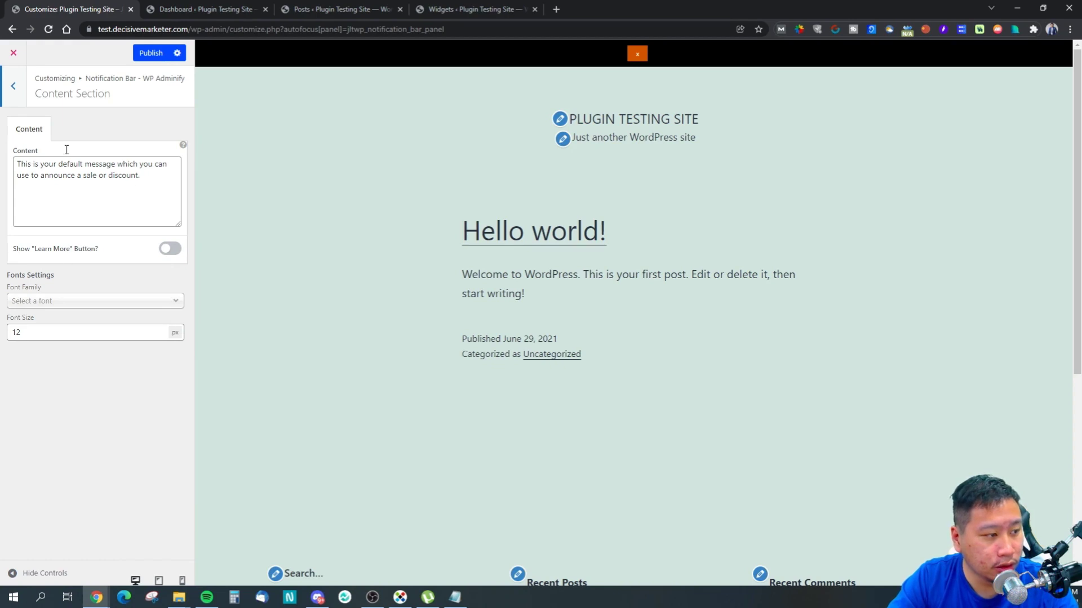
{"action": "left_click", "coordinate": [9, 95]}
{"action": "left_click", "coordinate": [91, 178]}
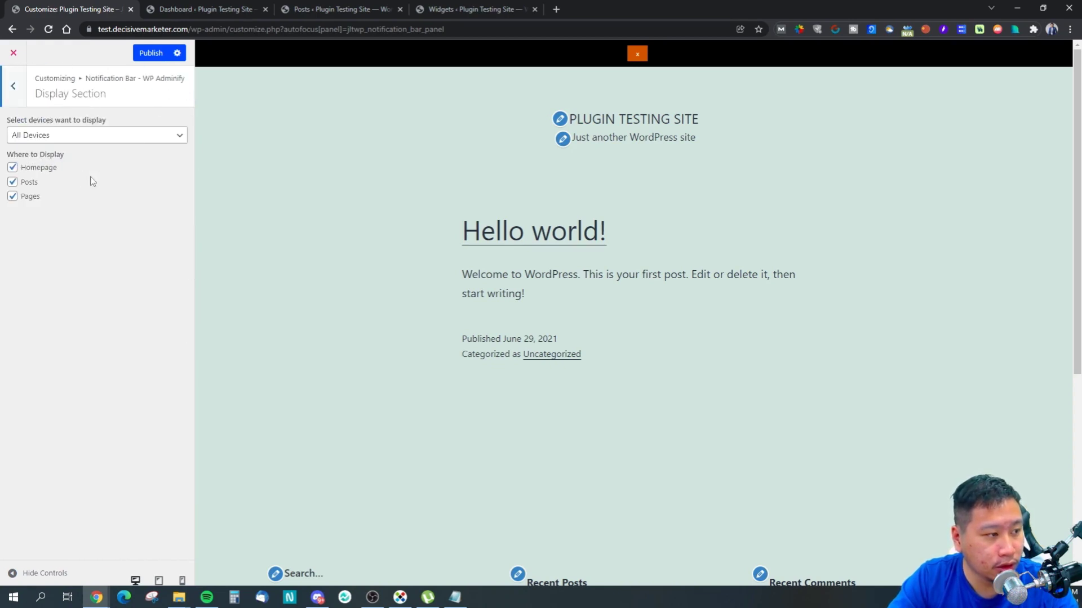
{"action": "left_click", "coordinate": [11, 88]}
{"action": "left_click", "coordinate": [51, 200]}
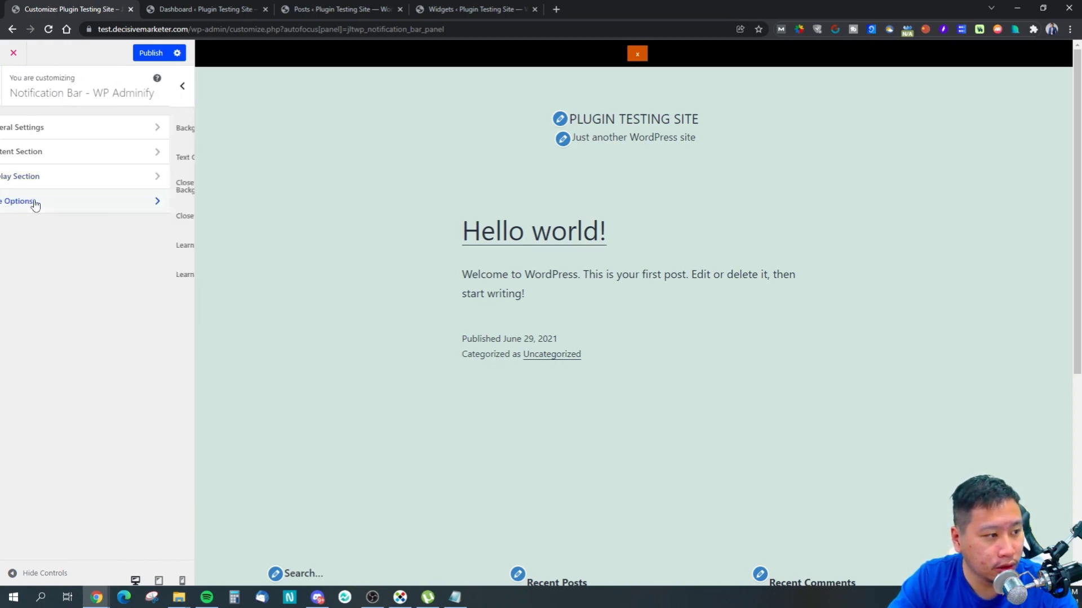
{"action": "left_click", "coordinate": [14, 89]}
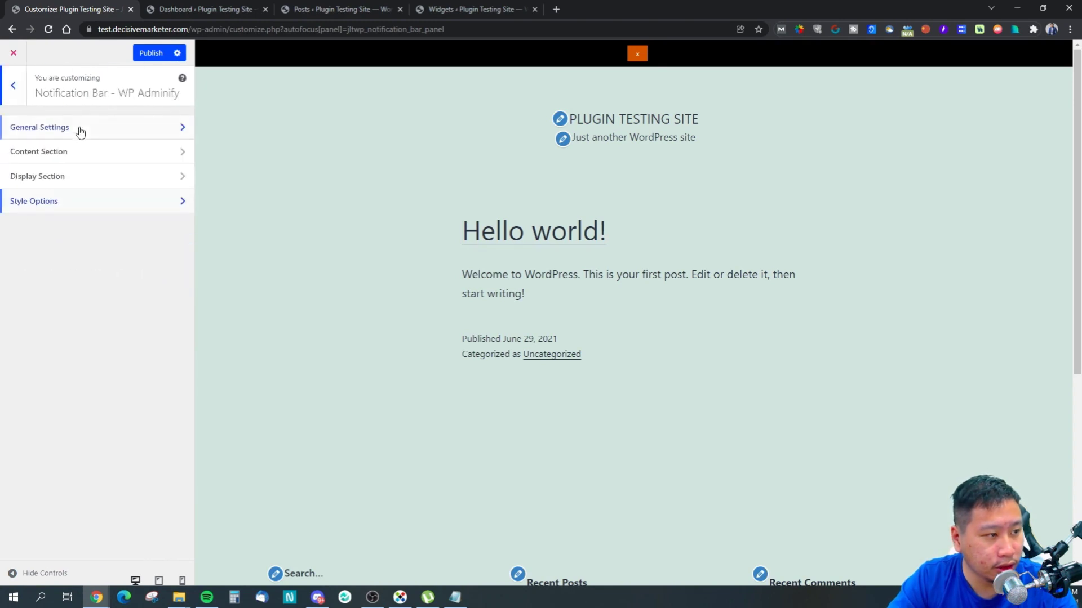
Try the notification bar's Bottom display position and Right content alignment, restoring Top and Center.
{"action": "left_click", "coordinate": [79, 129]}
{"action": "left_click", "coordinate": [164, 186]}
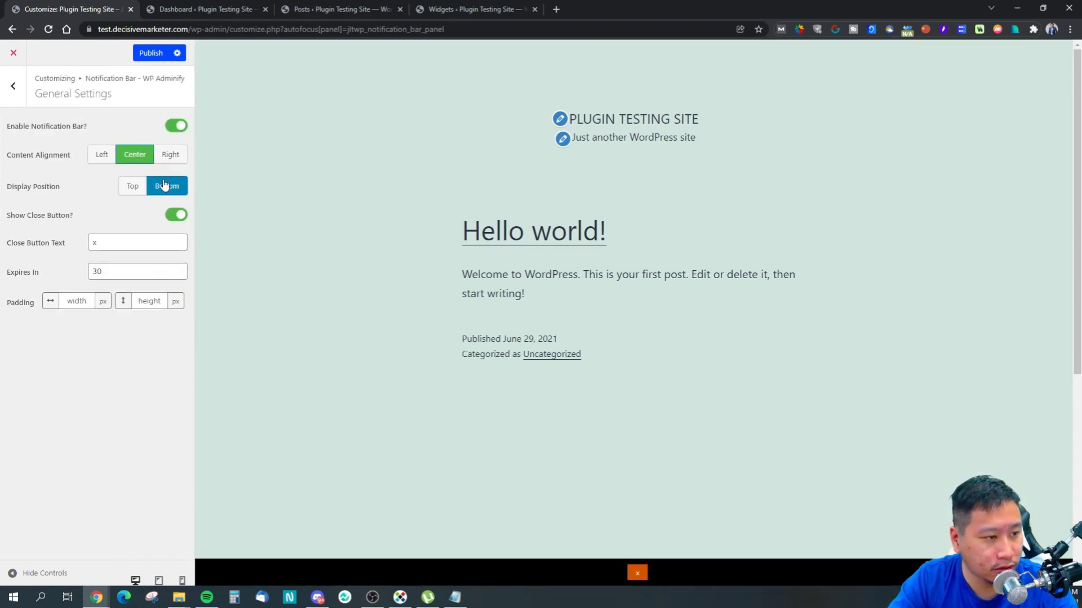
{"action": "left_click", "coordinate": [133, 186]}
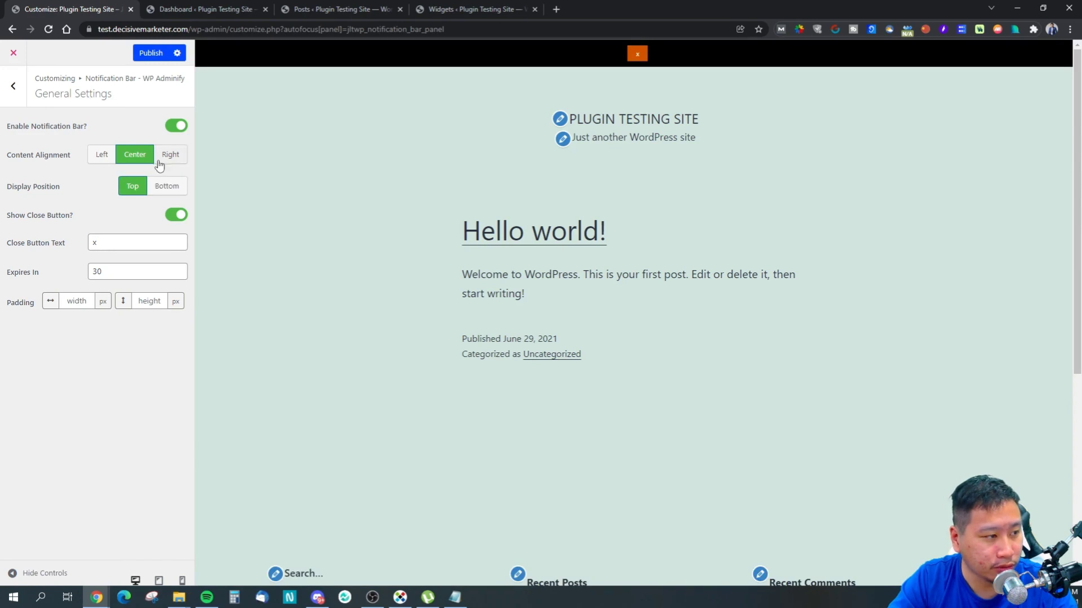
{"action": "left_click", "coordinate": [168, 156]}
{"action": "left_click", "coordinate": [134, 154]}
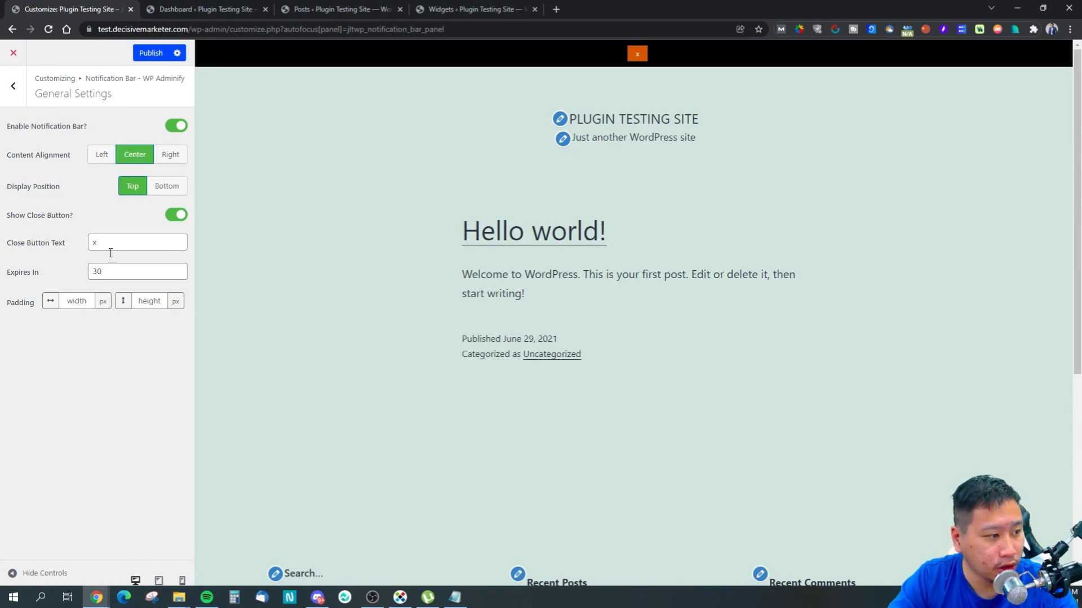
Leave the Customizer without publishing and open the Pagespeed Insights page.
{"action": "left_click", "coordinate": [13, 52]}
{"action": "left_click", "coordinate": [598, 105]}
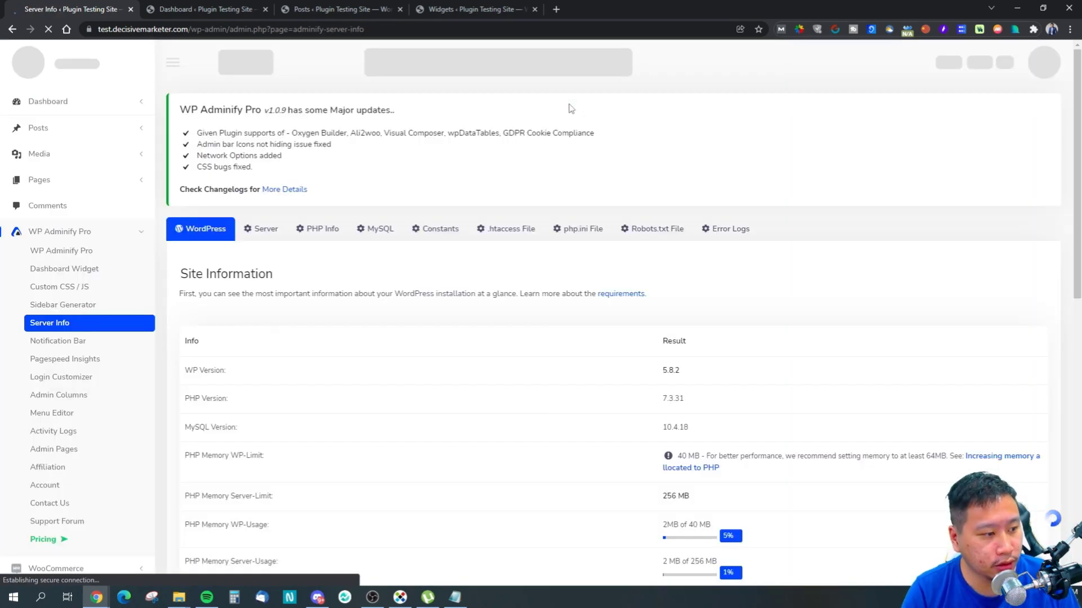
{"action": "left_click", "coordinate": [97, 362]}
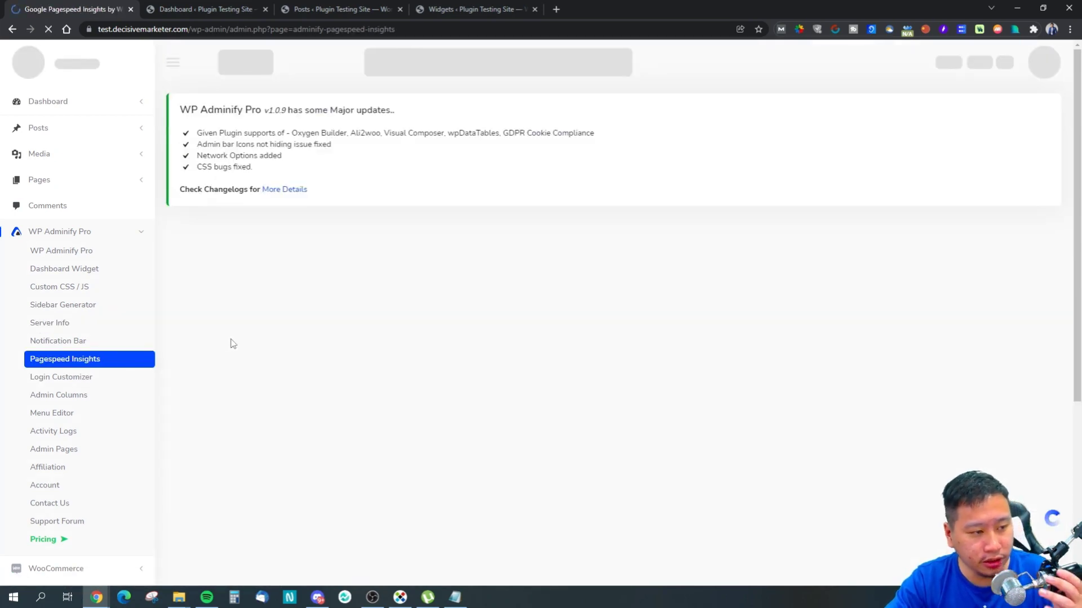
Look over the Analyze and History views of Pagespeed Insights, ending on Analyze.
{"action": "scroll", "coordinate": [411, 331], "scroll_direction": "down", "scroll_amount": 4}
{"action": "scroll", "coordinate": [452, 316], "scroll_direction": "up", "scroll_amount": 3}
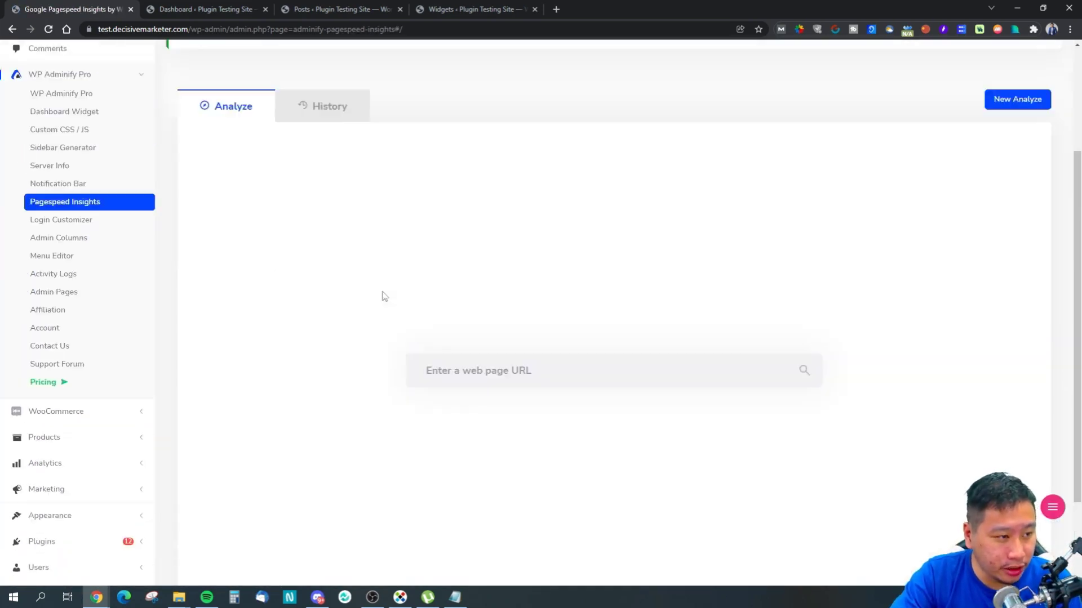
{"action": "left_click", "coordinate": [323, 205]}
{"action": "left_click", "coordinate": [235, 218]}
{"action": "left_click", "coordinate": [488, 475]}
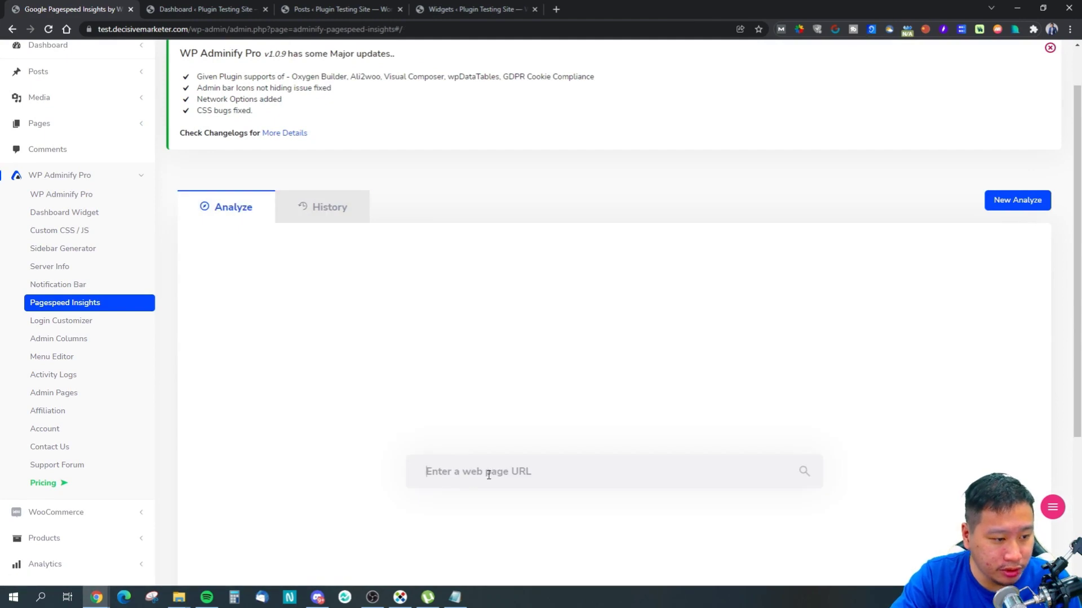
{"action": "left_click", "coordinate": [345, 209]}
{"action": "left_click", "coordinate": [235, 205]}
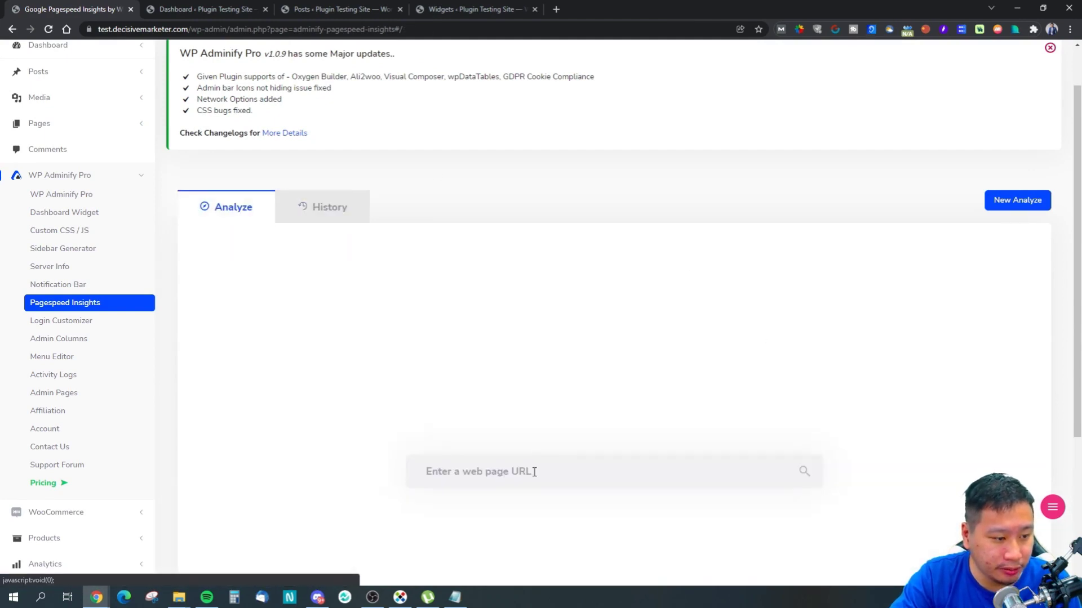
{"action": "left_click", "coordinate": [554, 467]}
{"action": "type", "text": "https://test.decisivemarketer.com"}
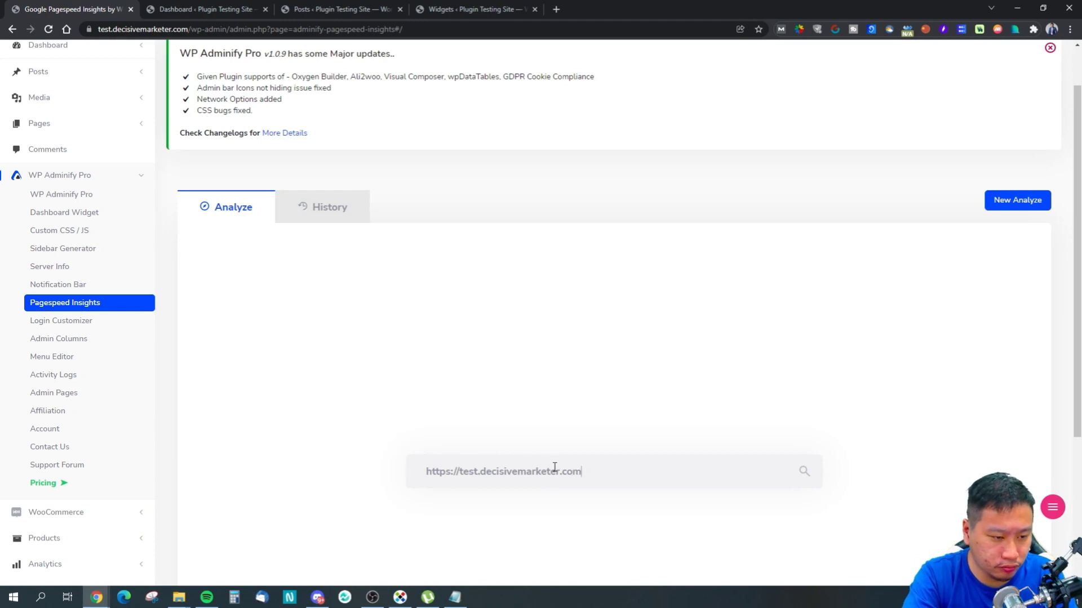
{"action": "key", "text": "Return"}
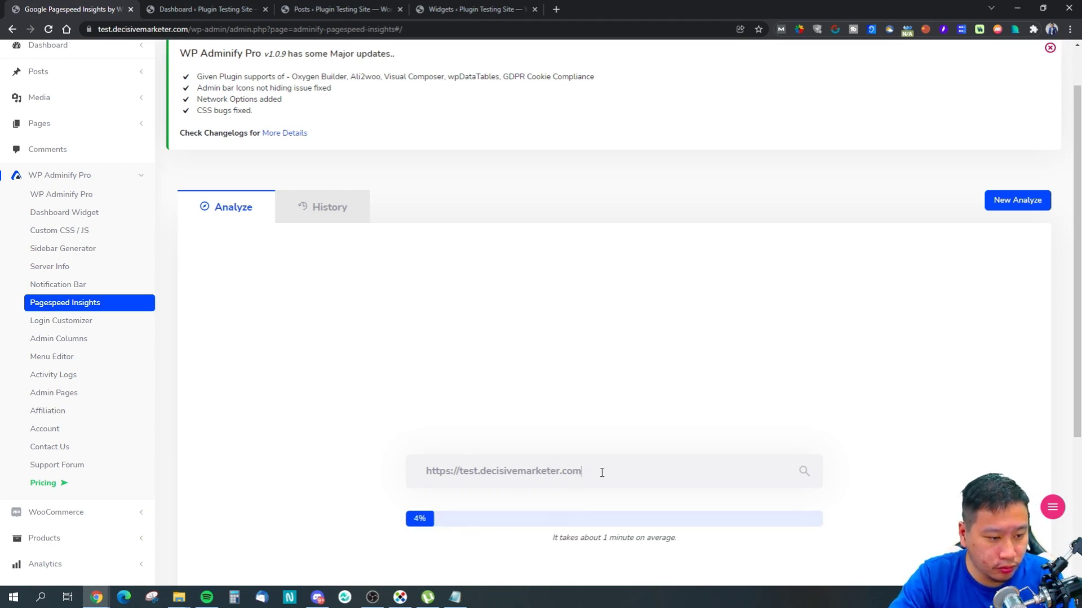
Open the Login Customizer in a separate browser tab, checking the running Pagespeed analysis while it loads.
{"action": "right_click", "coordinate": [97, 324]}
{"action": "left_click", "coordinate": [107, 322]}
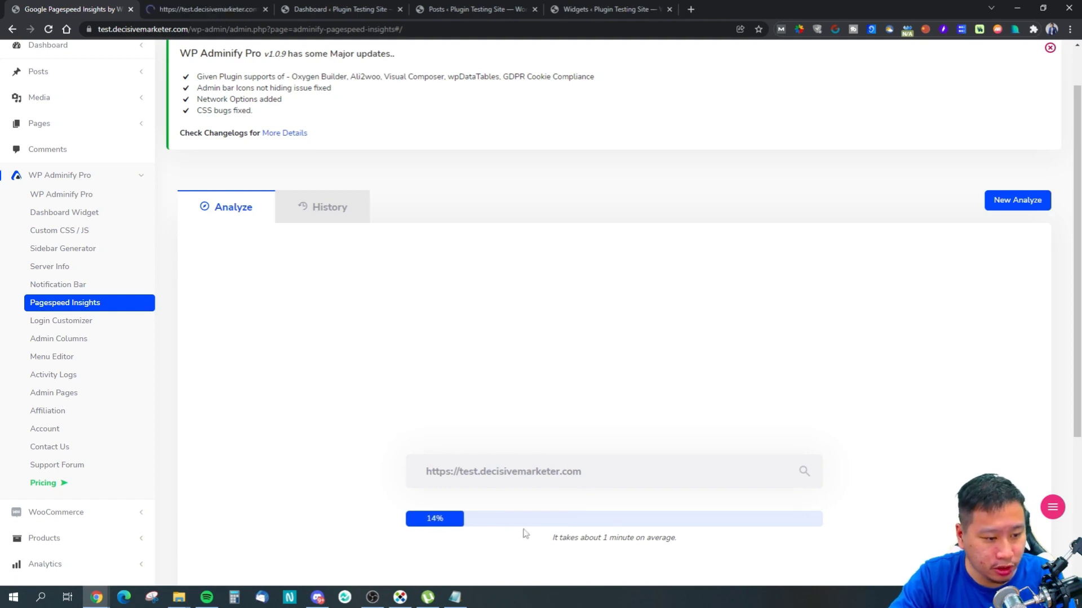
{"action": "left_click", "coordinate": [169, 8]}
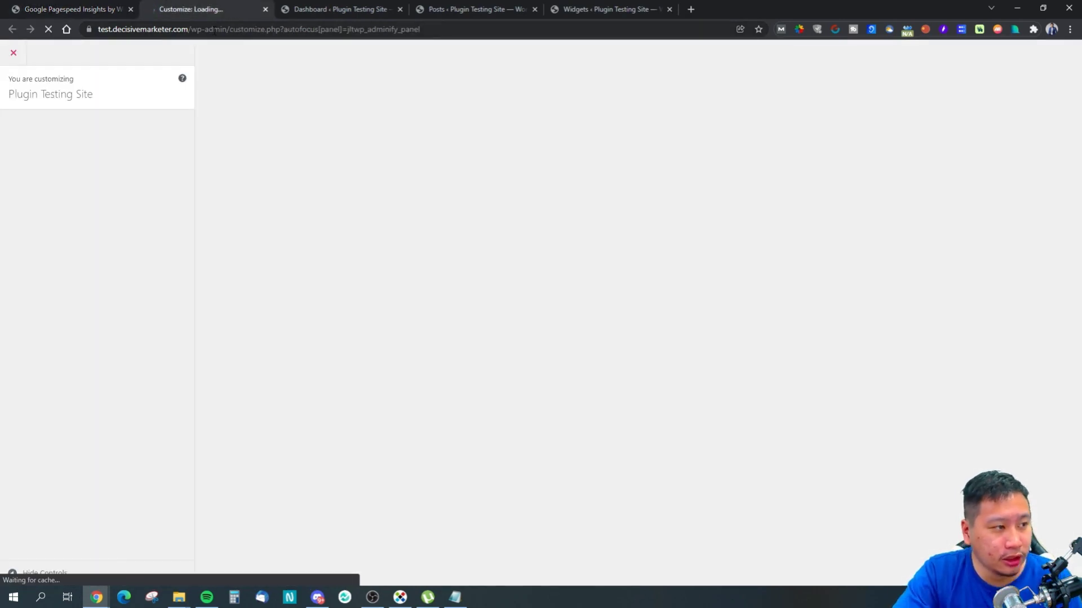
{"action": "left_click", "coordinate": [54, 8]}
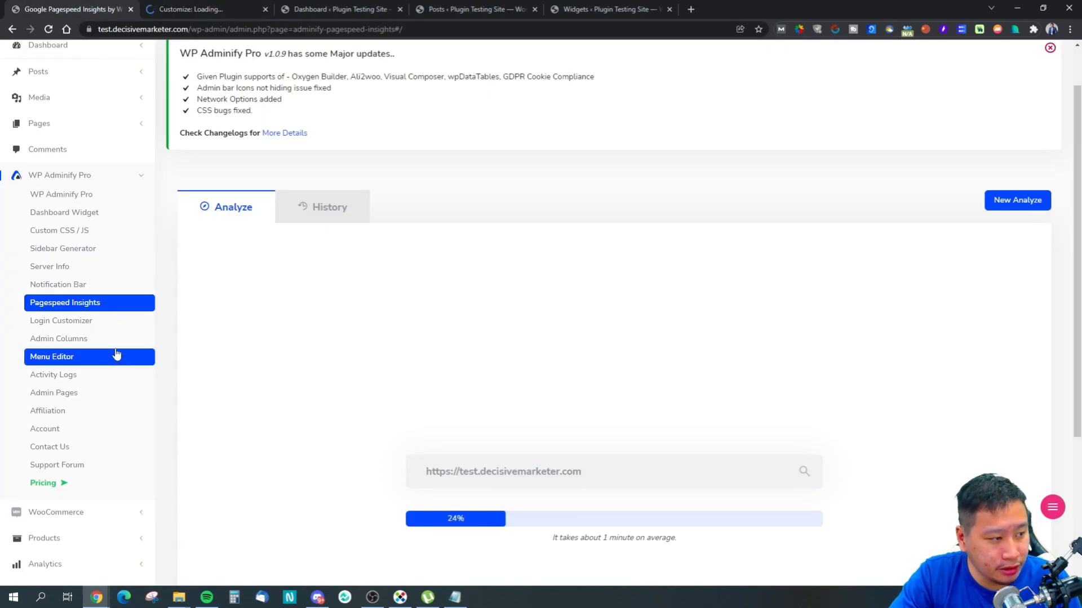
{"action": "left_click", "coordinate": [169, 9]}
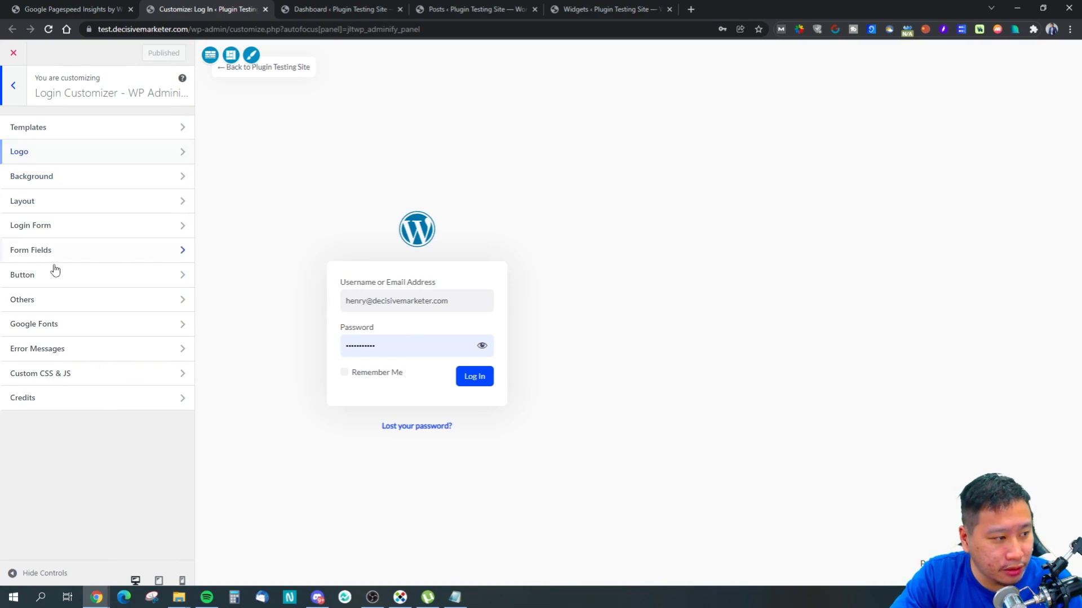
Set DecisiveMarketerBG.jpg from the media library as the login page's background image and return to the Login Customizer sections.
{"action": "left_click", "coordinate": [72, 179]}
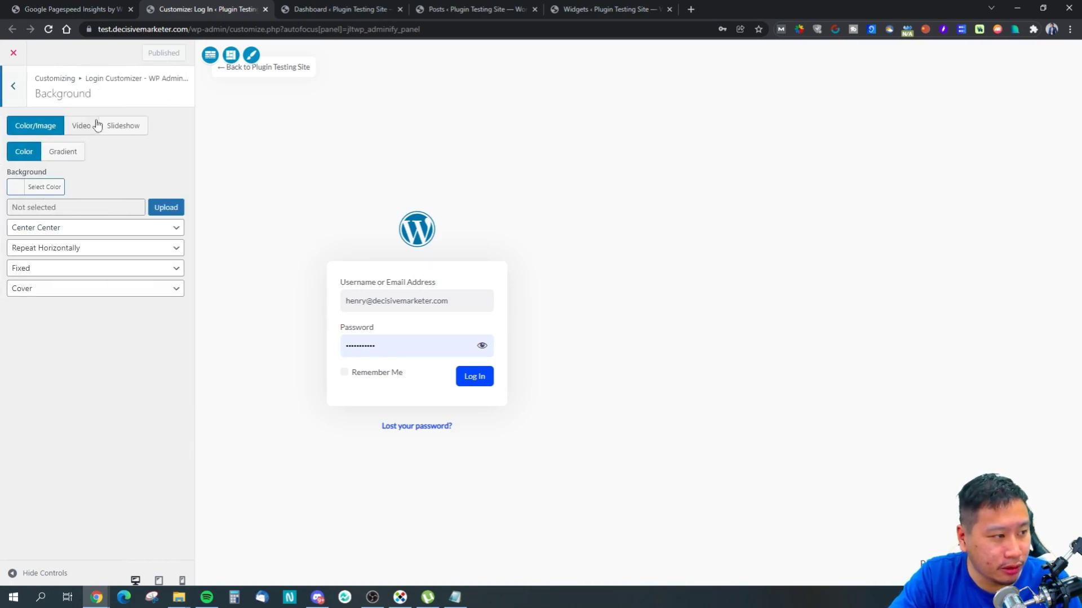
{"action": "left_click", "coordinate": [160, 209]}
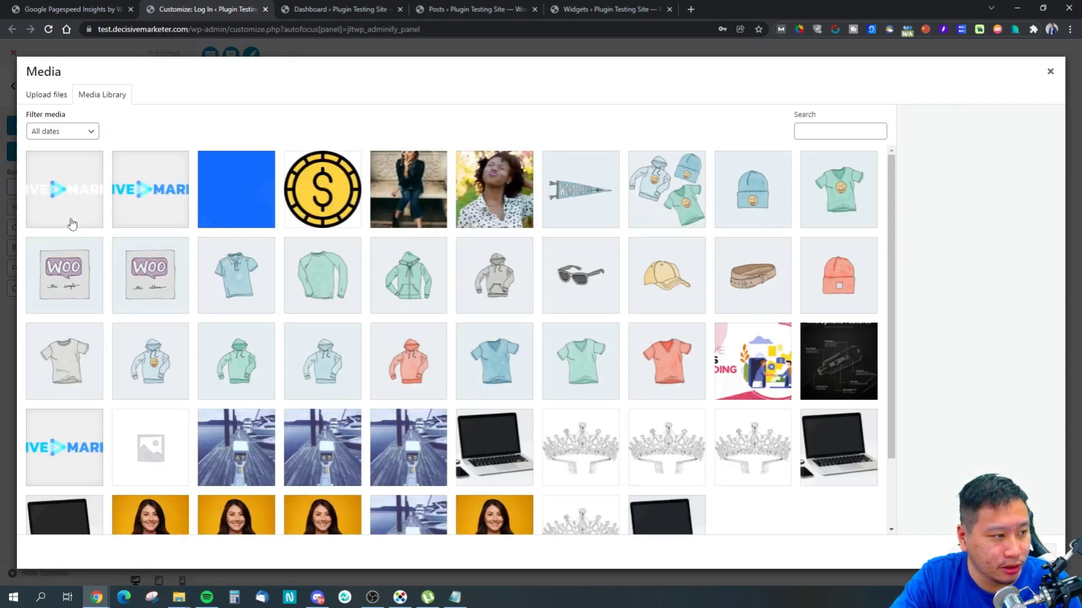
{"action": "left_click", "coordinate": [148, 201]}
{"action": "left_click", "coordinate": [219, 198]}
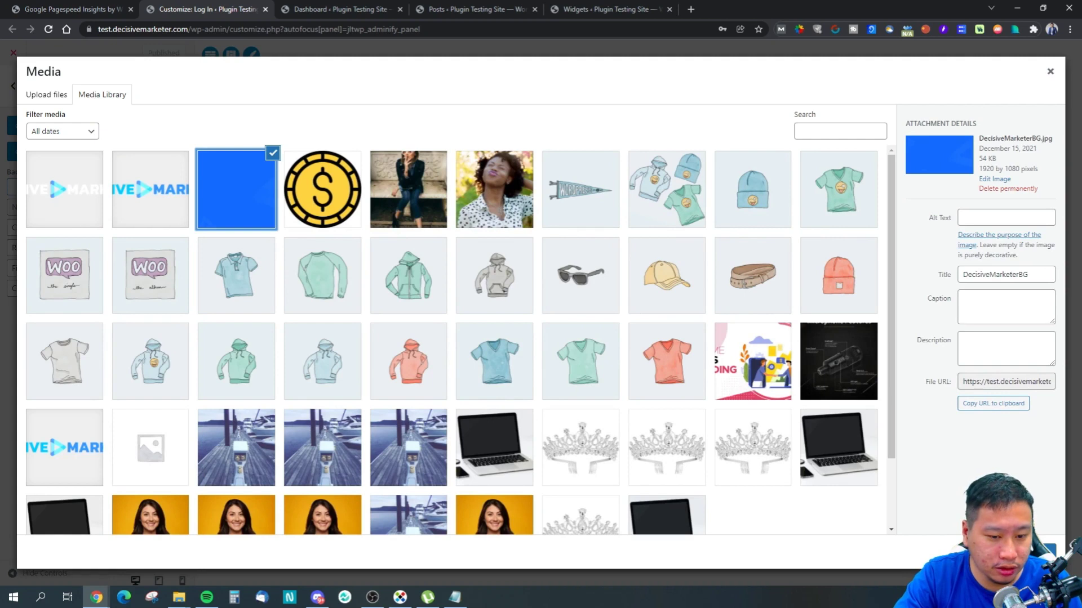
{"action": "left_click", "coordinate": [1043, 551]}
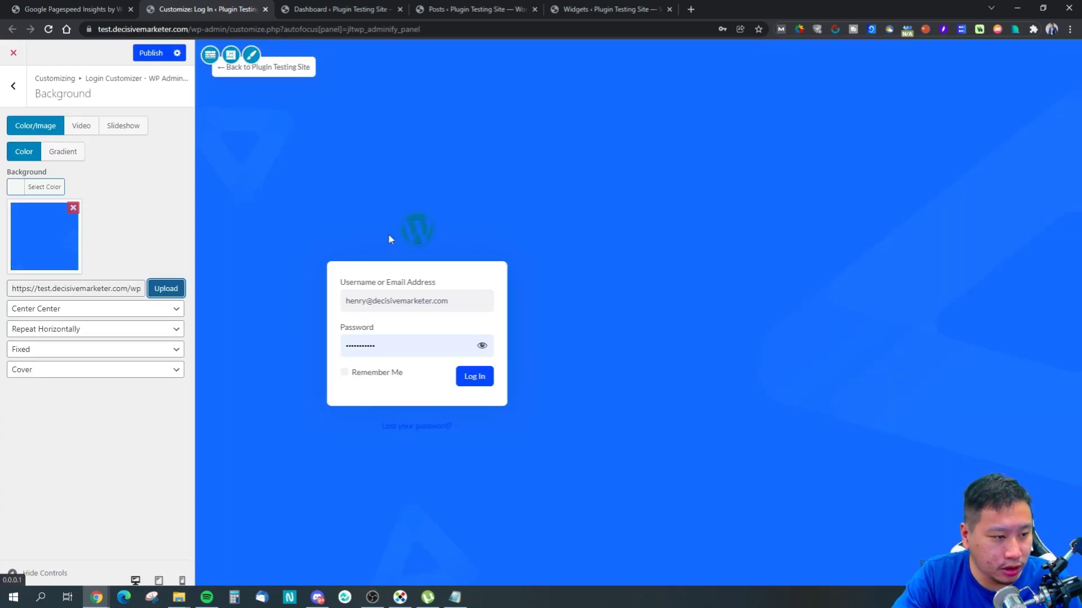
{"action": "left_click", "coordinate": [13, 85]}
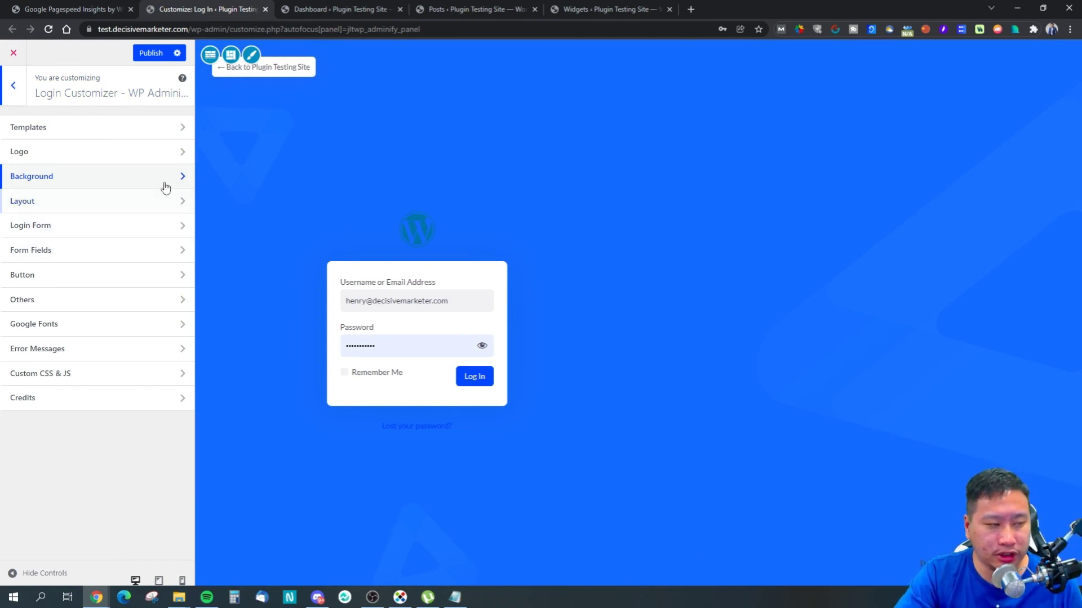
Leave the Login Customizer, discarding its unpublished changes, and load the Admin Columns page.
{"action": "left_click", "coordinate": [10, 55]}
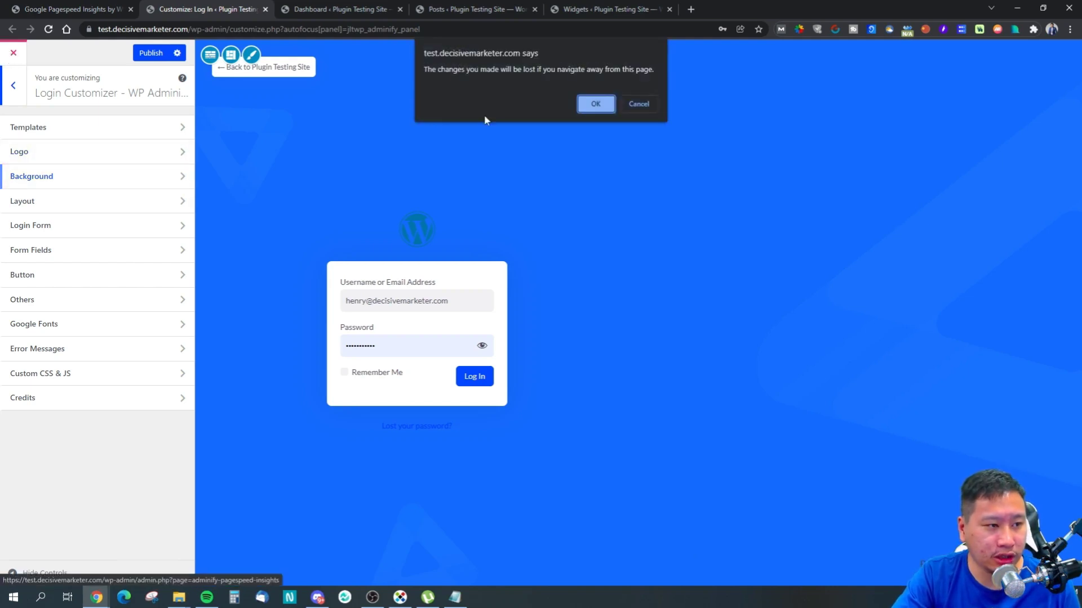
{"action": "left_click", "coordinate": [594, 105]}
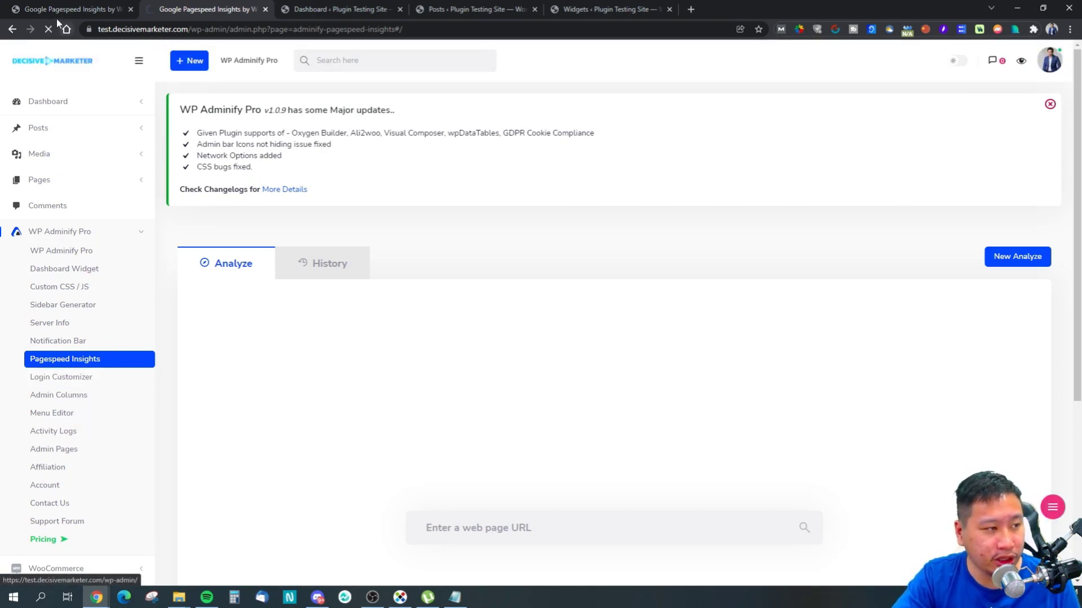
{"action": "left_click", "coordinate": [323, 8]}
{"action": "left_click", "coordinate": [218, 9]}
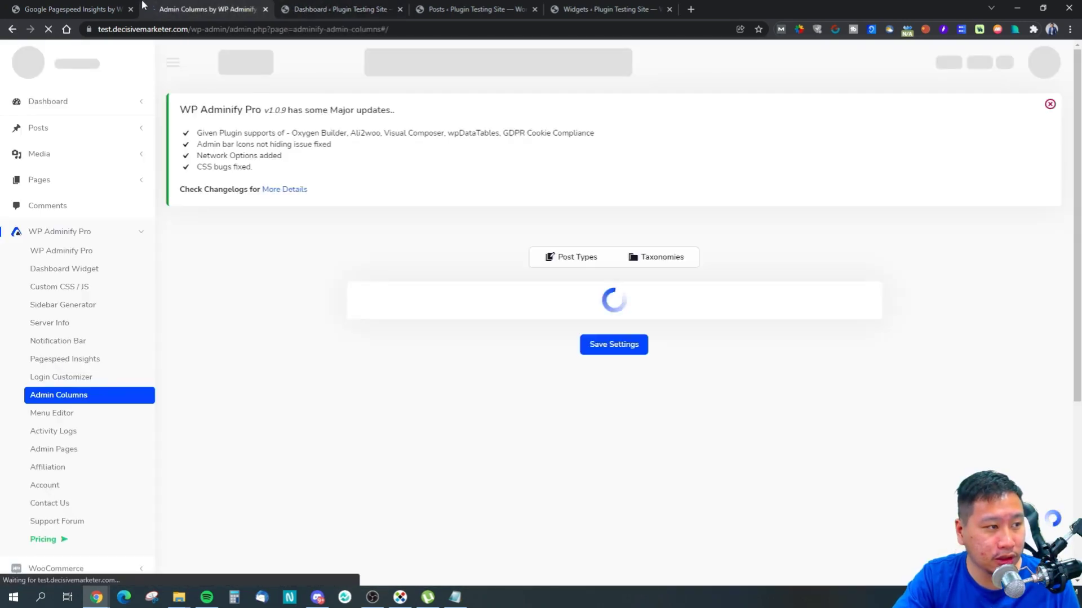
Go to the finished Pagespeed Insights report and compare its Mobile and Desktop results.
{"action": "left_click", "coordinate": [104, 9]}
{"action": "scroll", "coordinate": [553, 358], "scroll_direction": "down", "scroll_amount": 4}
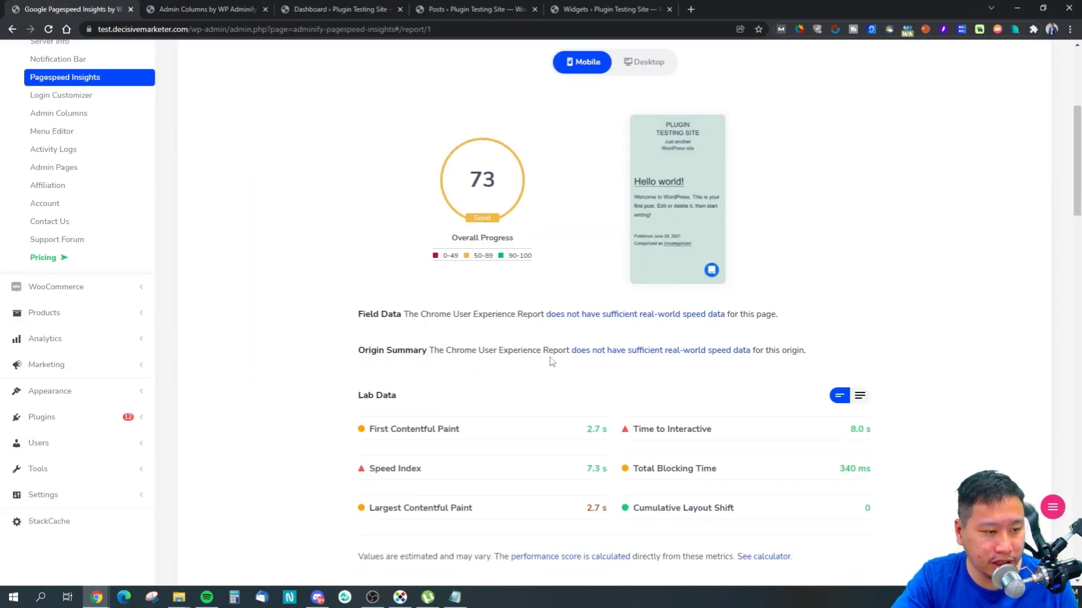
{"action": "scroll", "coordinate": [523, 343], "scroll_direction": "up", "scroll_amount": 3}
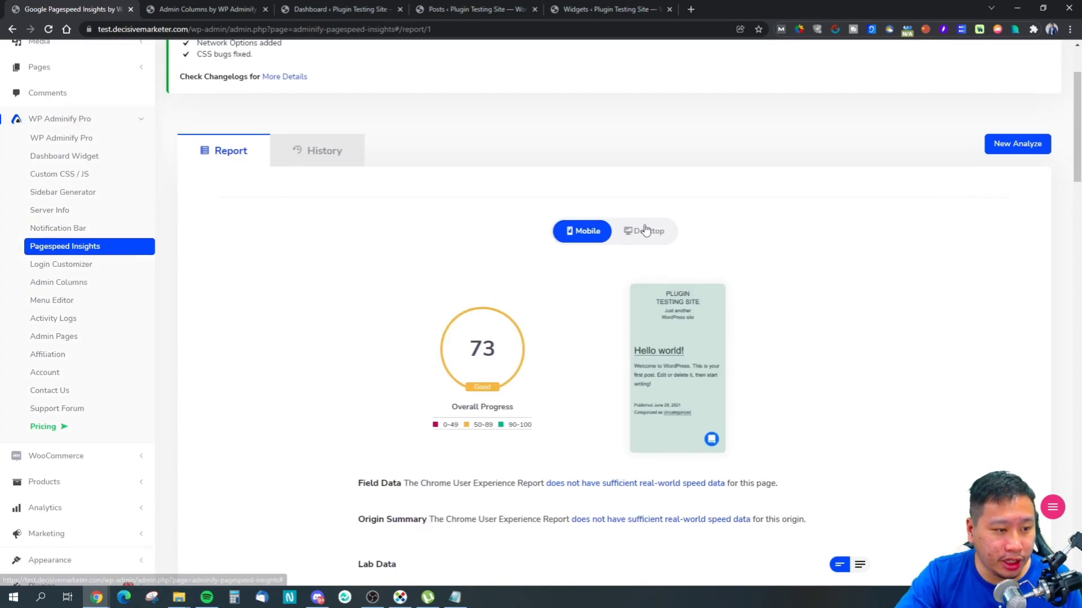
{"action": "left_click", "coordinate": [642, 232]}
{"action": "left_click", "coordinate": [607, 242]}
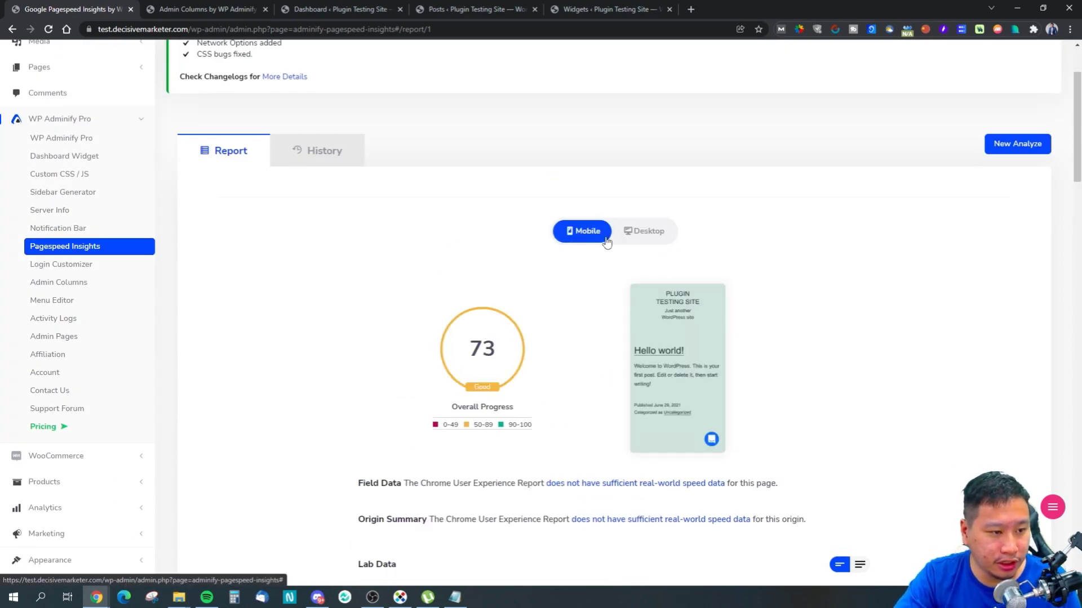
{"action": "left_click", "coordinate": [636, 237]}
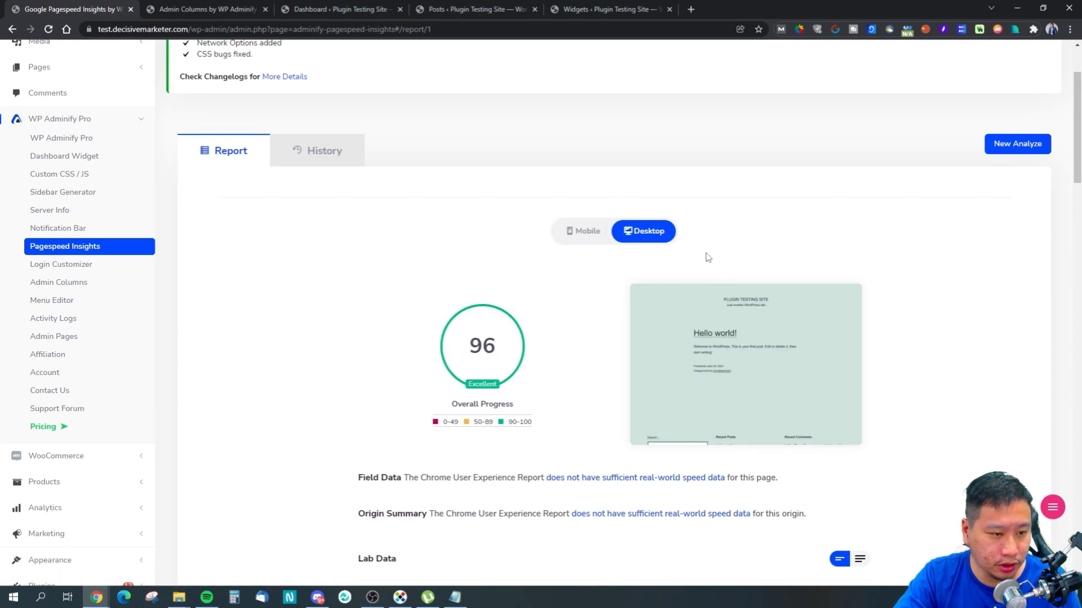
Return to the Mobile results and examine the overall score and Lab Data metrics.
{"action": "left_click", "coordinate": [584, 237]}
{"action": "scroll", "coordinate": [506, 385], "scroll_direction": "down", "scroll_amount": 4}
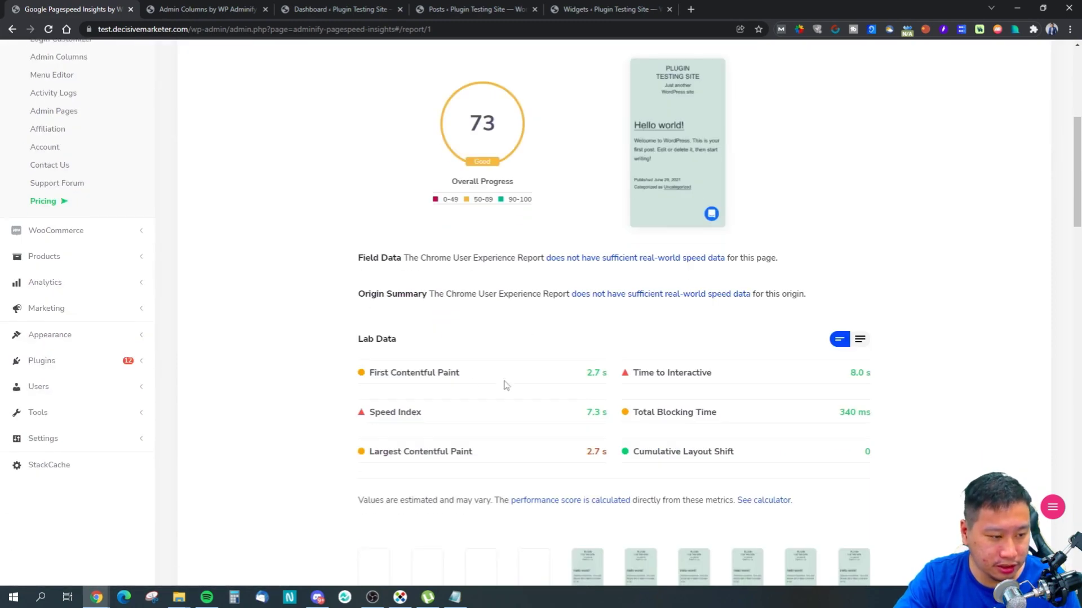
{"action": "scroll", "coordinate": [437, 380], "scroll_direction": "down", "scroll_amount": 1}
{"action": "scroll", "coordinate": [246, 313], "scroll_direction": "up", "scroll_amount": 2}
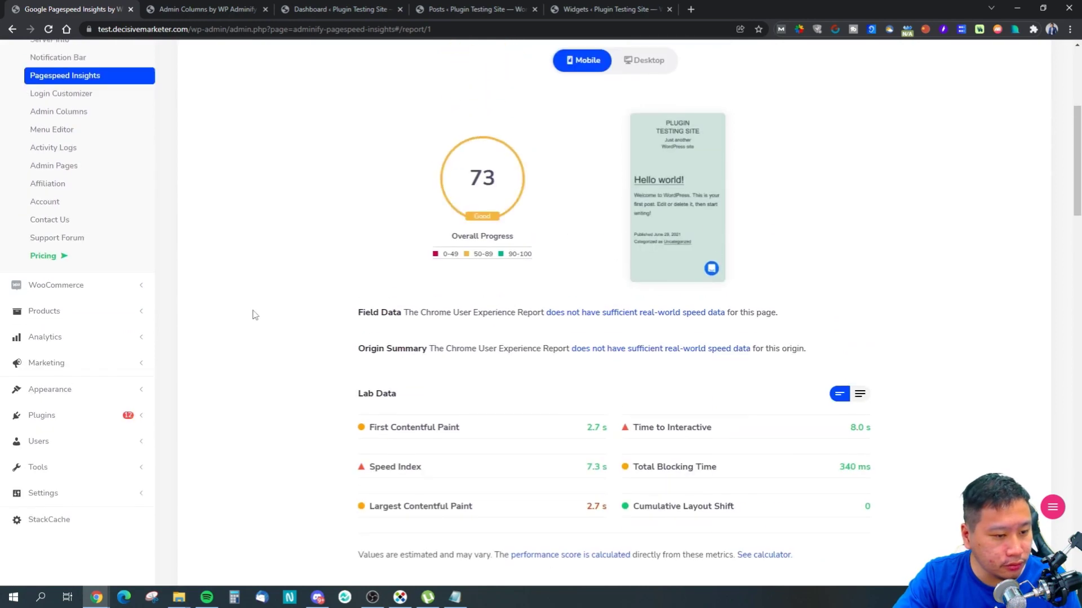
{"action": "scroll", "coordinate": [253, 315], "scroll_direction": "down", "scroll_amount": 3}
{"action": "scroll", "coordinate": [248, 307], "scroll_direction": "up", "scroll_amount": 4}
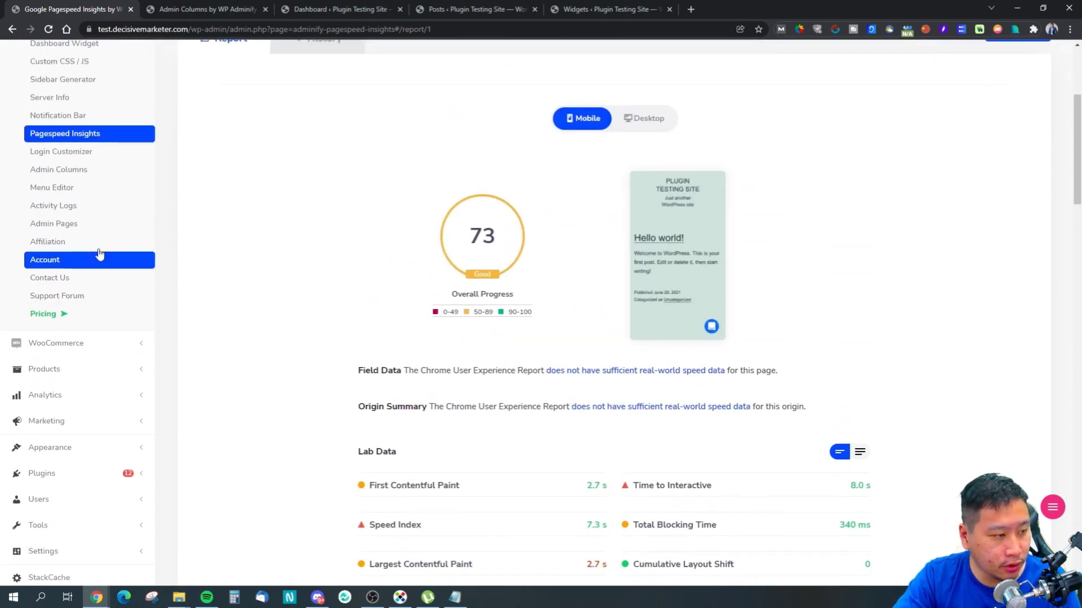
{"action": "scroll", "coordinate": [147, 121], "scroll_direction": "up", "scroll_amount": 4}
Go to the Admin Columns page and look over the columns listed for the Post type.
{"action": "left_click", "coordinate": [245, 8]}
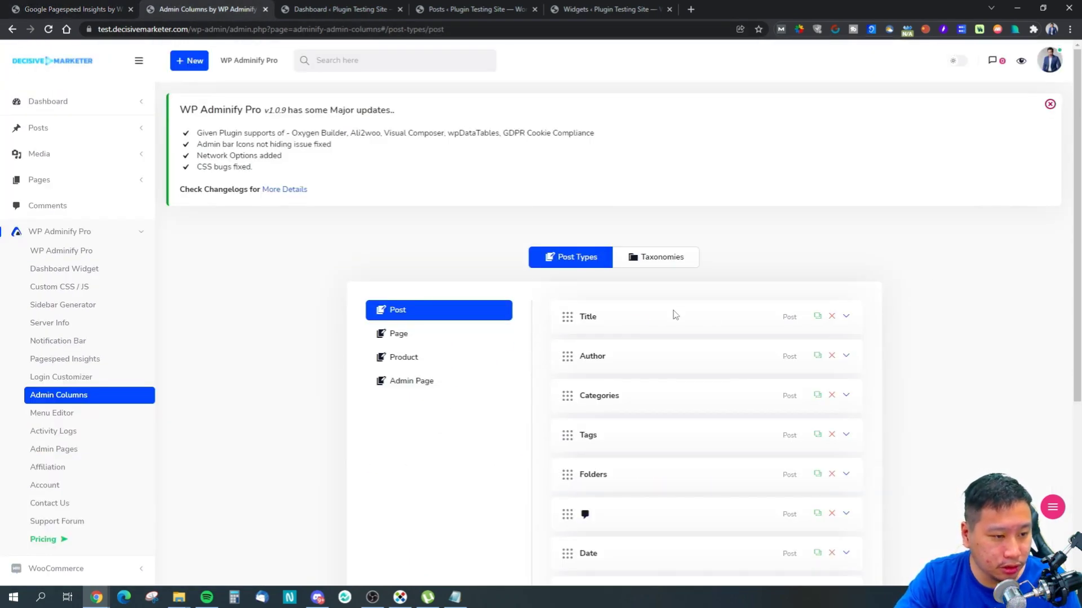
{"action": "scroll", "coordinate": [568, 362], "scroll_direction": "down", "scroll_amount": 4}
{"action": "scroll", "coordinate": [490, 365], "scroll_direction": "up", "scroll_amount": 3}
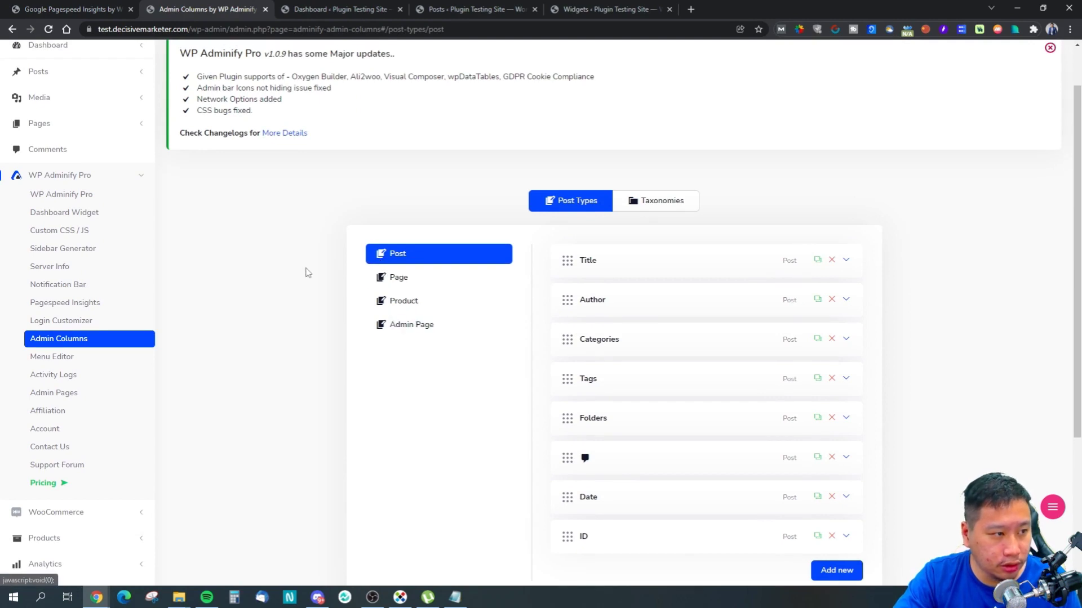
{"action": "scroll", "coordinate": [396, 309], "scroll_direction": "up", "scroll_amount": 1}
{"action": "scroll", "coordinate": [456, 234], "scroll_direction": "down", "scroll_amount": 3}
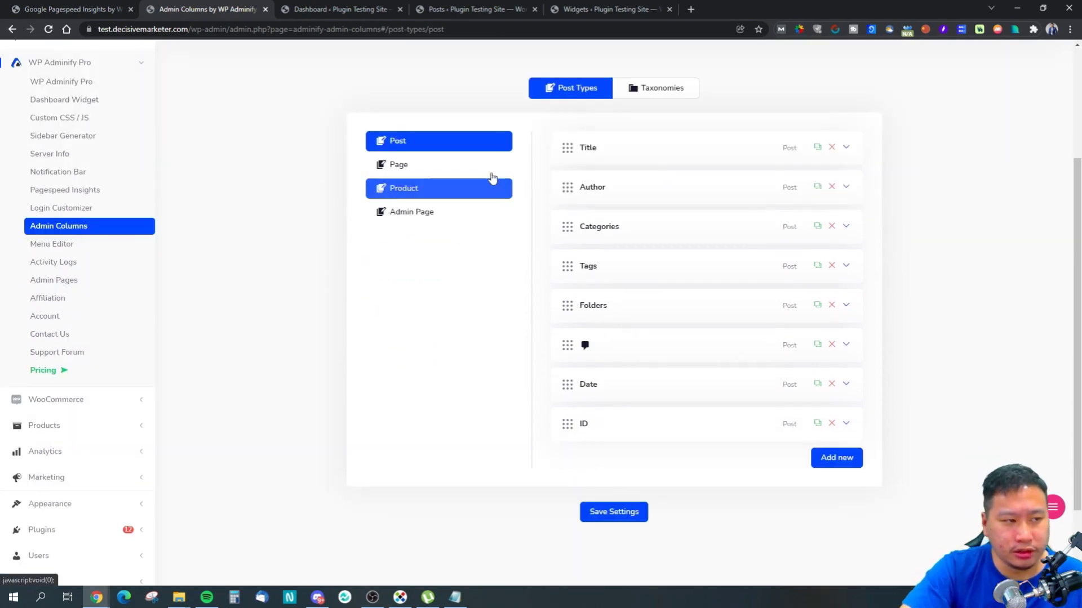
Review the column lists of the Page, Product and Admin Page post types, ending on Post.
{"action": "left_click", "coordinate": [449, 164]}
{"action": "left_click", "coordinate": [449, 140]}
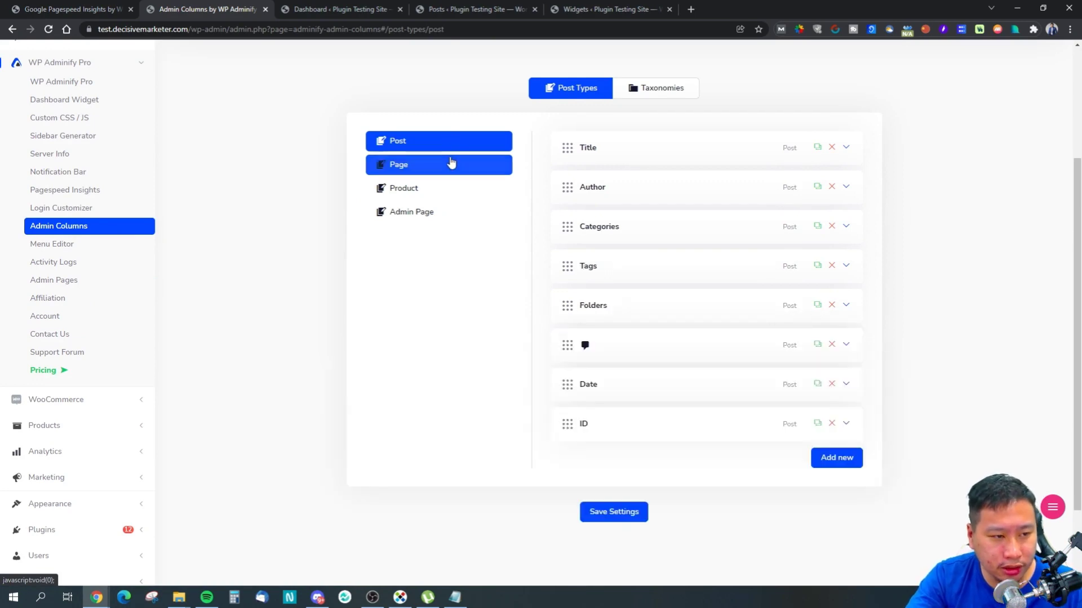
{"action": "left_click", "coordinate": [450, 163]}
{"action": "left_click", "coordinate": [445, 188]}
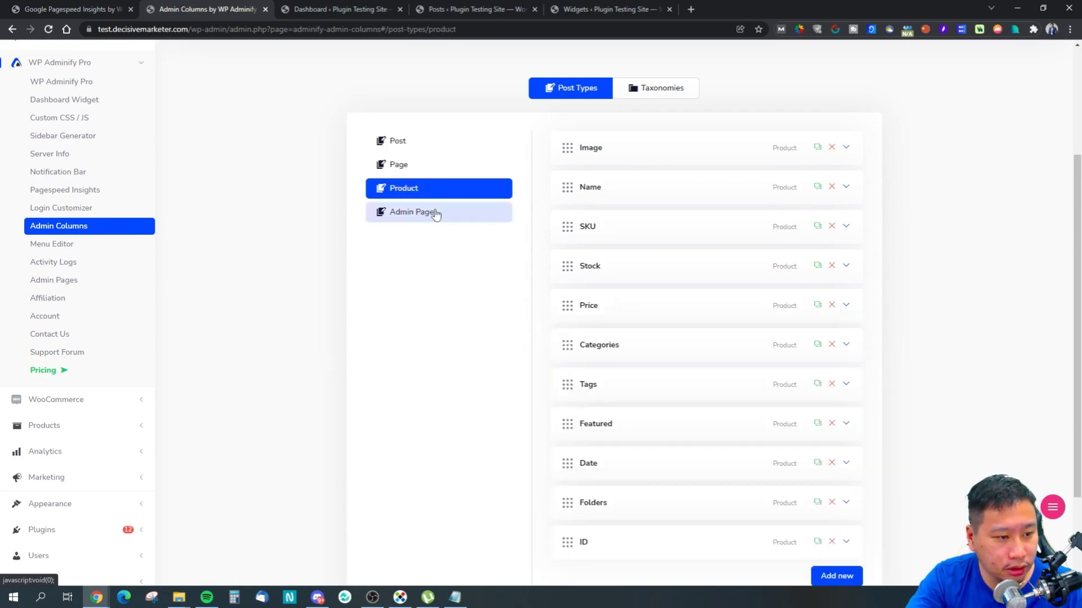
{"action": "left_click", "coordinate": [437, 212]}
{"action": "left_click", "coordinate": [440, 145]}
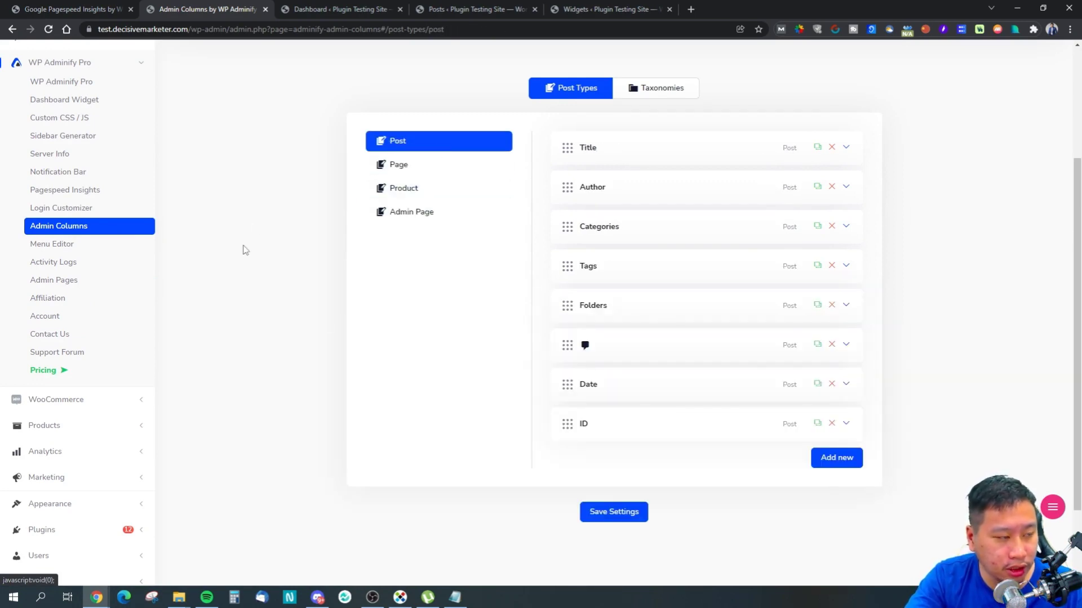
Open the All Posts list in a separate browser tab and view its columns.
{"action": "scroll", "coordinate": [242, 249], "scroll_direction": "up", "scroll_amount": 3}
{"action": "mouse_move", "coordinate": [48, 171]}
{"action": "mouse_move", "coordinate": [73, 133]}
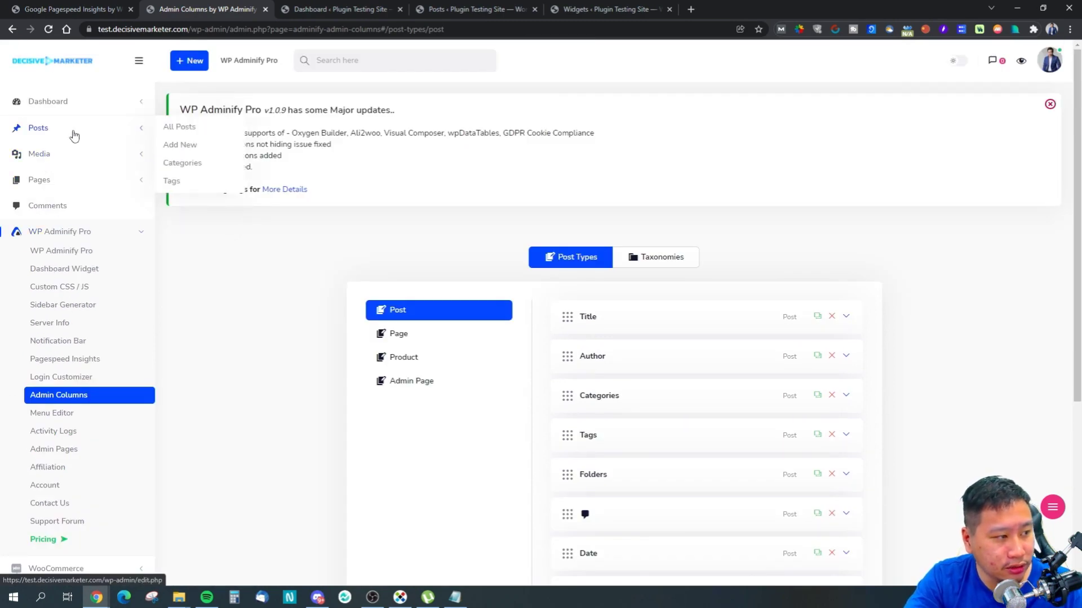
{"action": "middle_click", "coordinate": [169, 128]}
{"action": "left_click", "coordinate": [307, 8]}
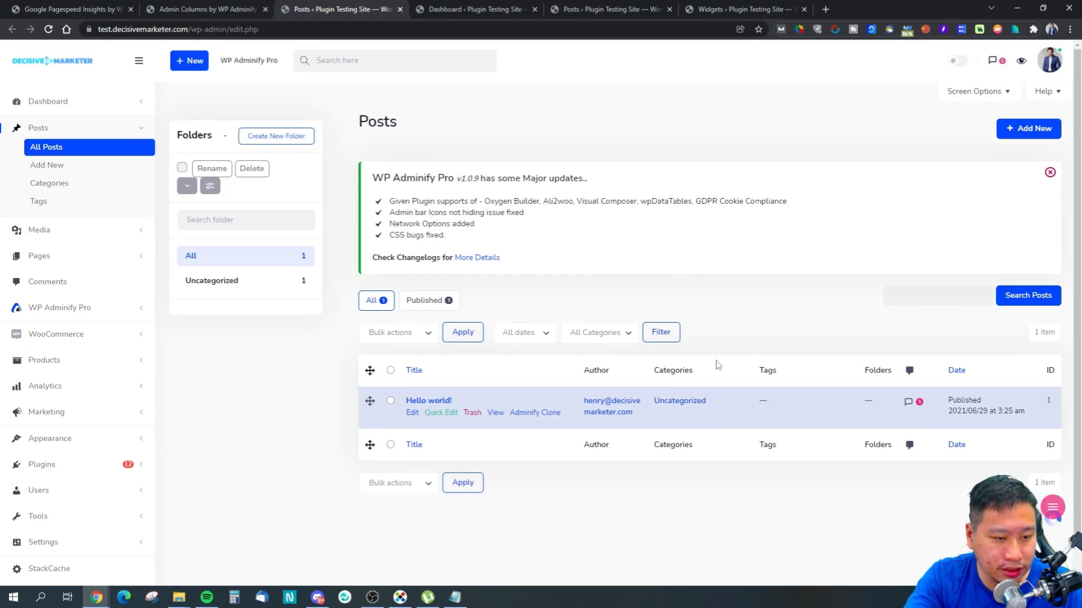
Compare the Post entries in Admin Columns with the column headings in the All Posts list.
{"action": "left_click", "coordinate": [90, 8]}
{"action": "left_click", "coordinate": [199, 5]}
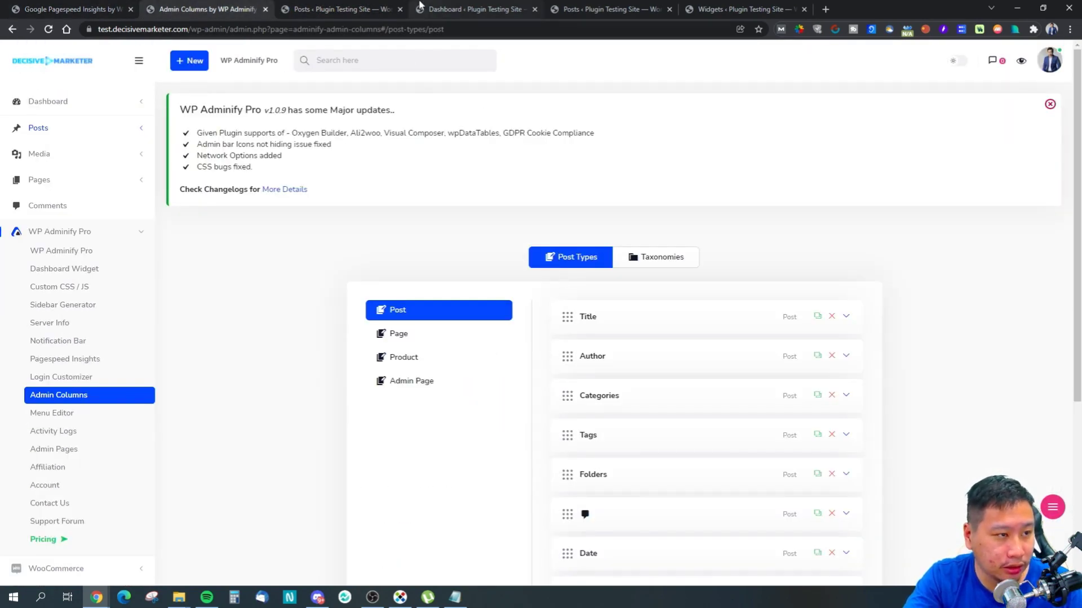
{"action": "left_click", "coordinate": [355, 6]}
{"action": "left_click", "coordinate": [241, 12]}
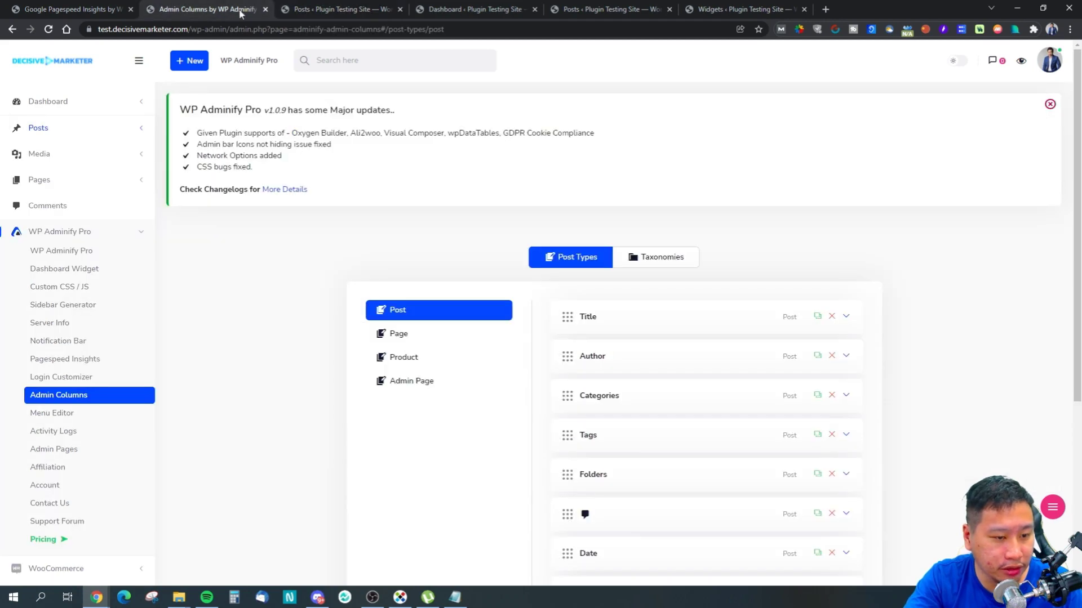
{"action": "left_click", "coordinate": [357, 7]}
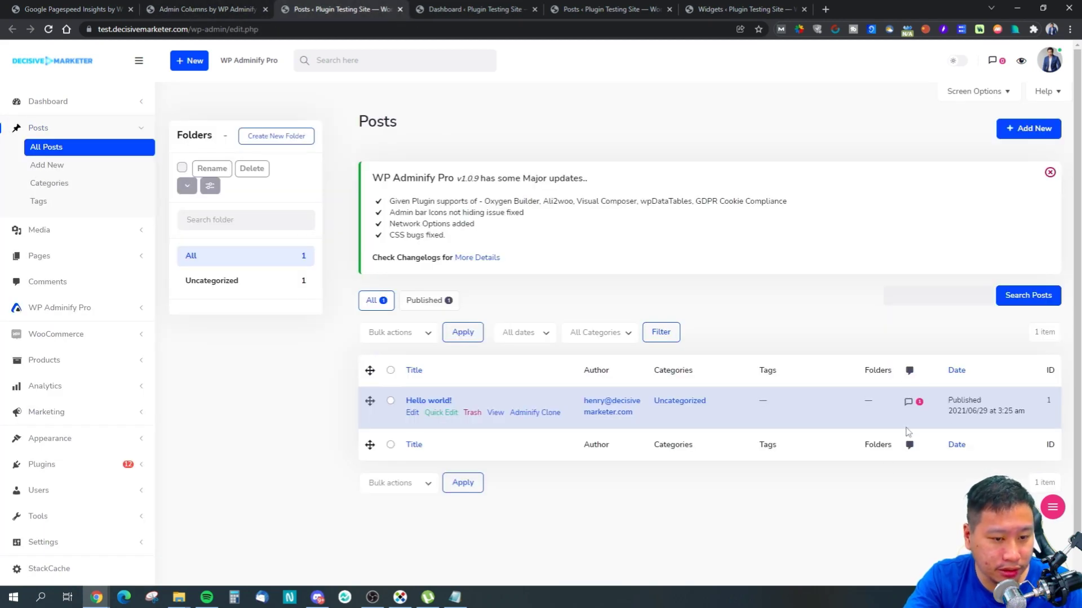
{"action": "left_click", "coordinate": [173, 14]}
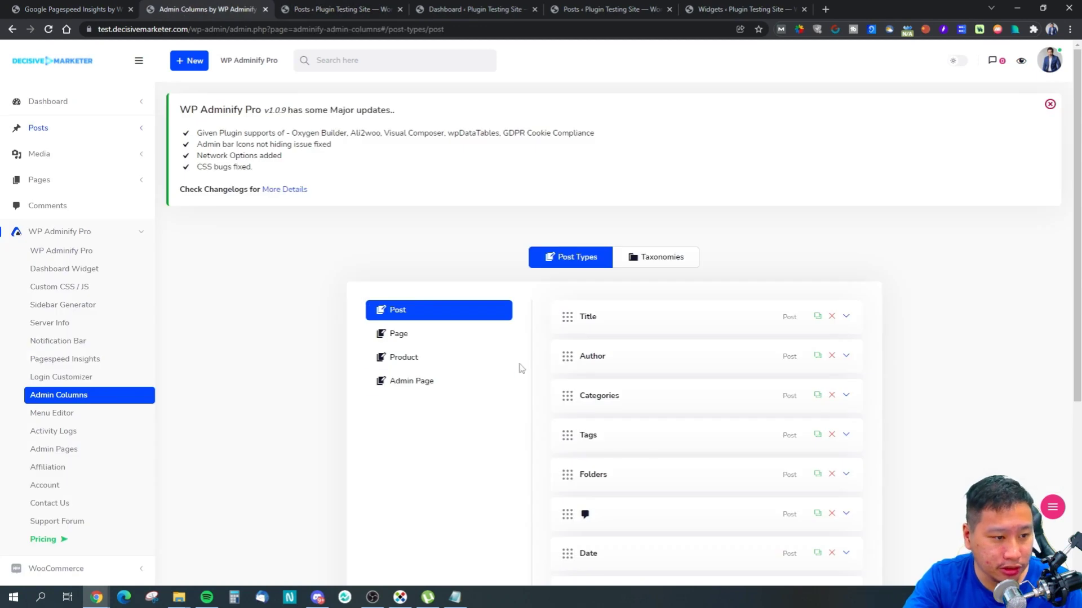
{"action": "scroll", "coordinate": [778, 396], "scroll_direction": "down", "scroll_amount": 3}
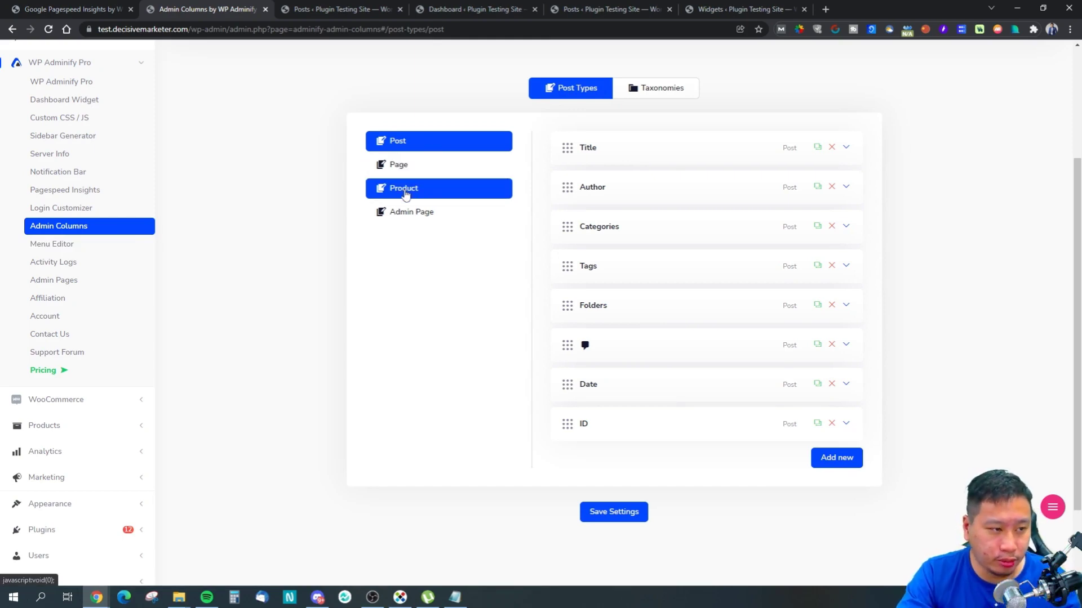
Open the Menu Editor and check the options of the first Separator item, collapsing it again.
{"action": "left_click", "coordinate": [82, 251]}
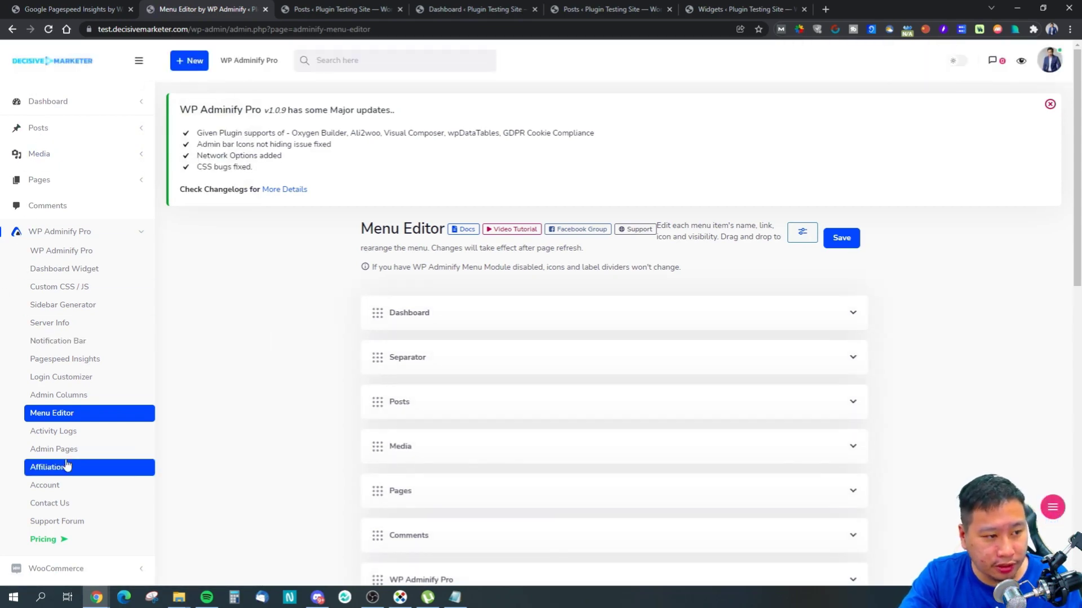
{"action": "scroll", "coordinate": [298, 473], "scroll_direction": "down", "scroll_amount": 2}
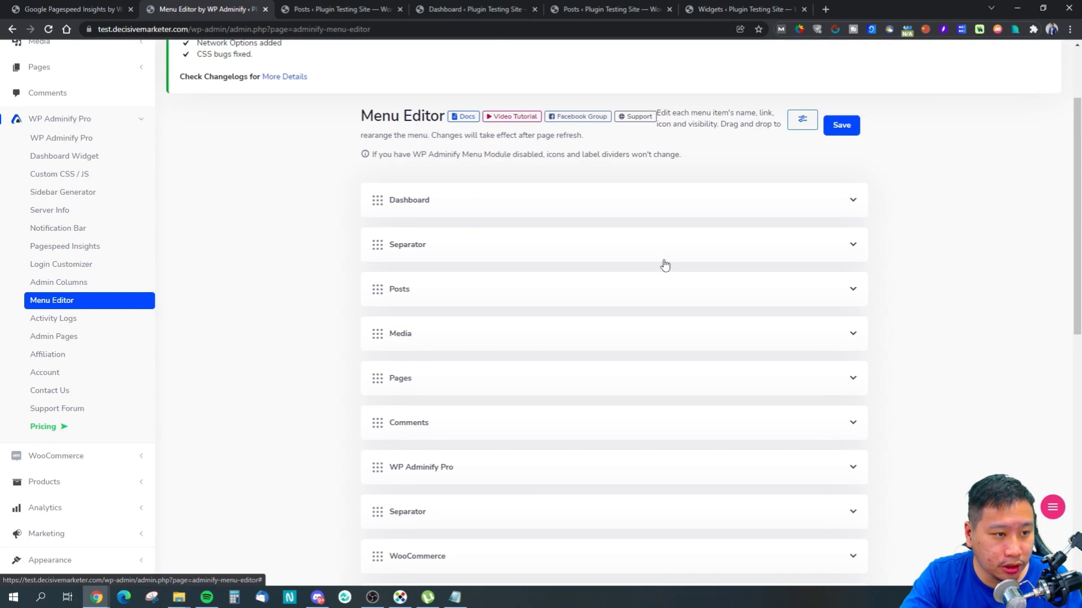
{"action": "scroll", "coordinate": [262, 293], "scroll_direction": "up", "scroll_amount": 2}
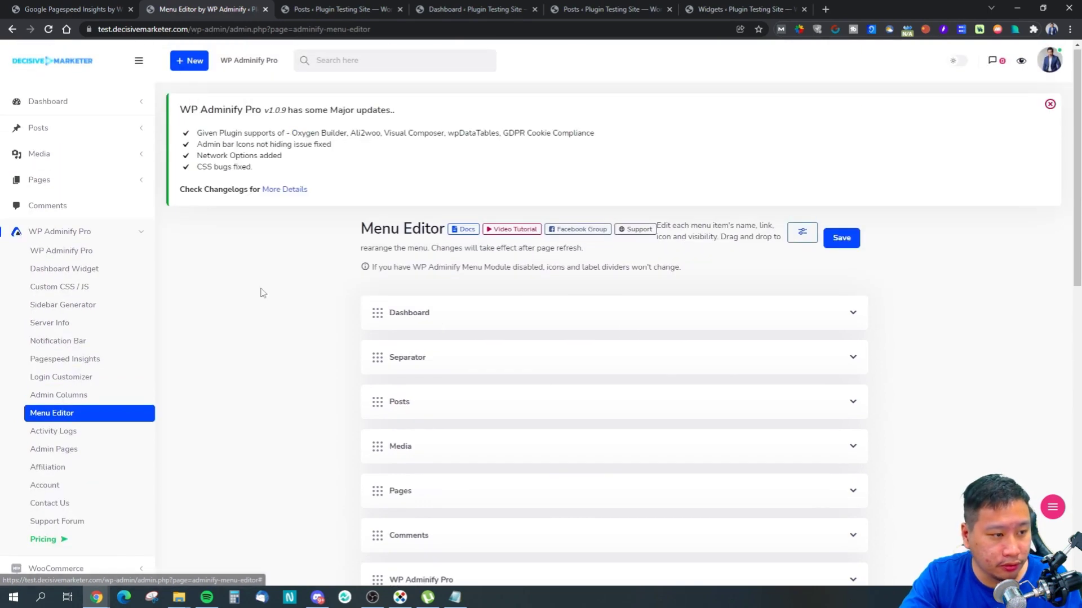
{"action": "left_click", "coordinate": [843, 354]}
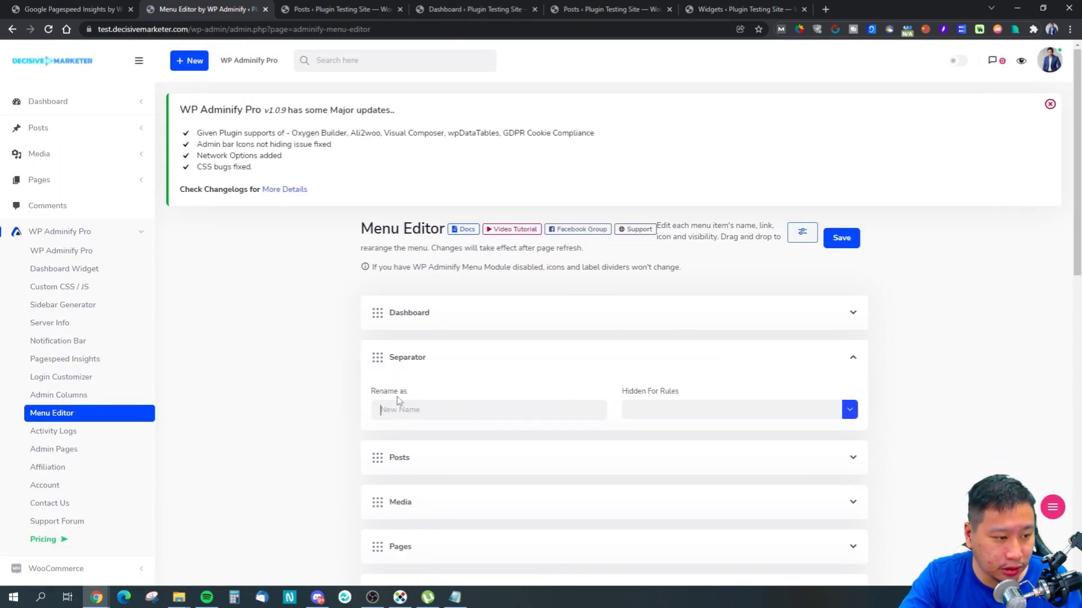
{"action": "left_click", "coordinate": [844, 358]}
Check the Posts item briefly and look through the full list of editable menu items.
{"action": "scroll", "coordinate": [610, 437], "scroll_direction": "down", "scroll_amount": 2}
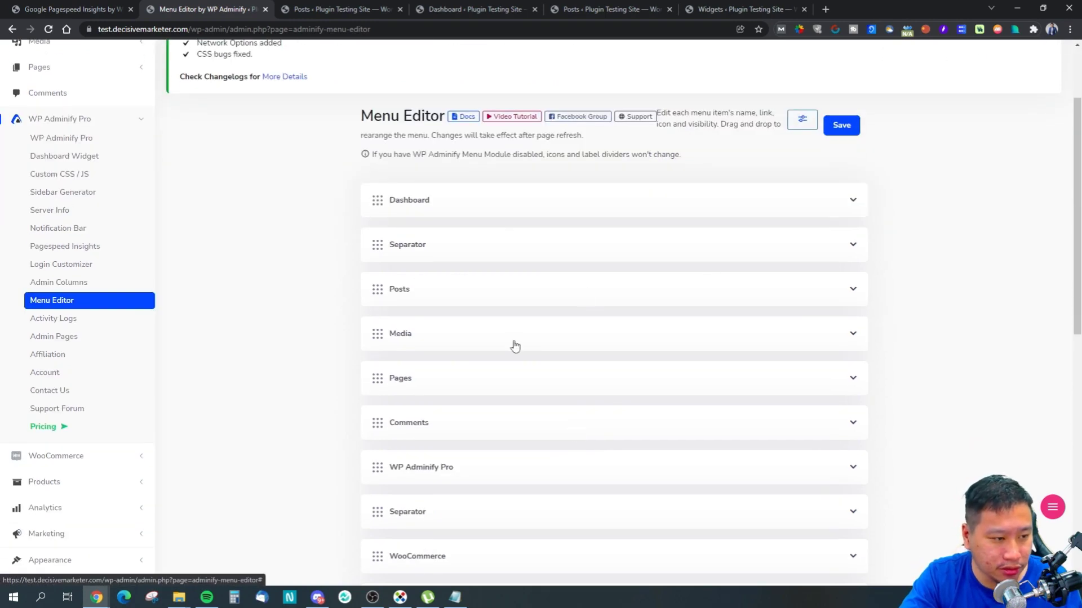
{"action": "left_click", "coordinate": [601, 297]}
{"action": "left_click", "coordinate": [601, 297]}
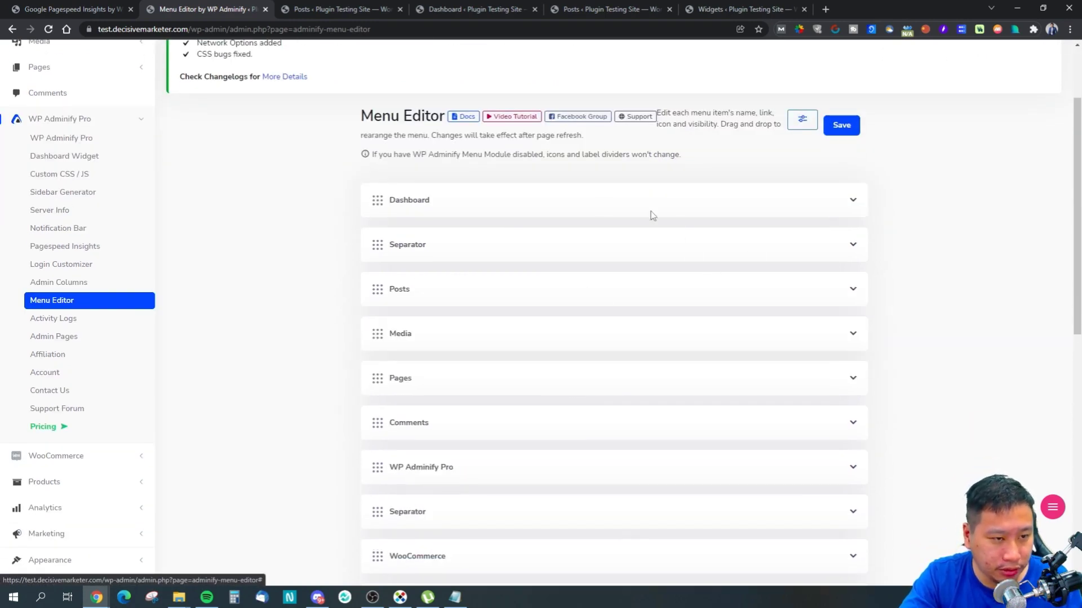
{"action": "scroll", "coordinate": [880, 249], "scroll_direction": "down", "scroll_amount": 10}
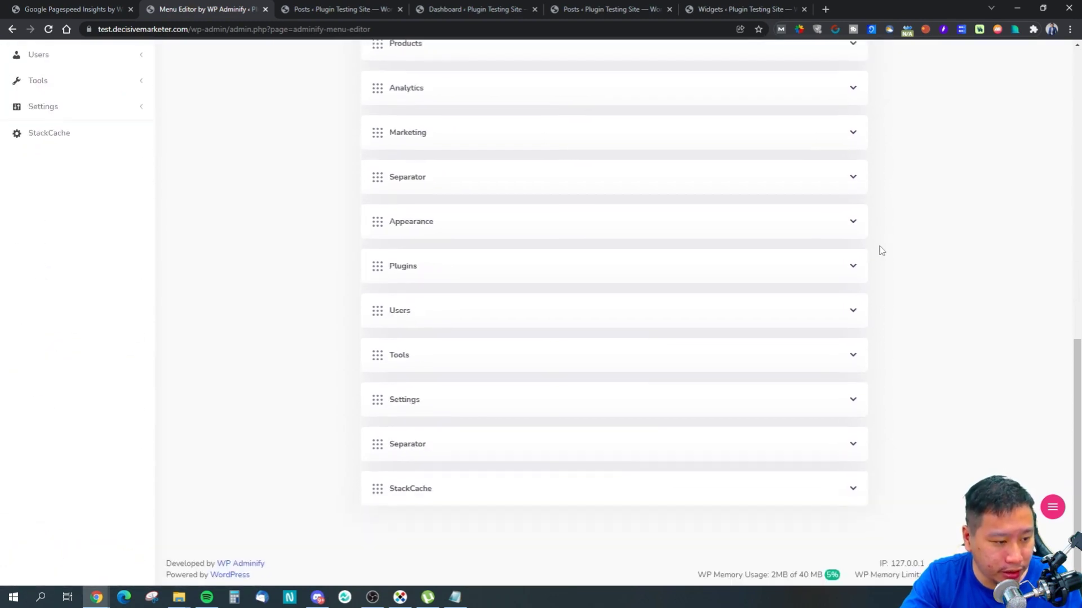
{"action": "scroll", "coordinate": [867, 417], "scroll_direction": "up", "scroll_amount": 5}
{"action": "scroll", "coordinate": [870, 426], "scroll_direction": "down", "scroll_amount": 5}
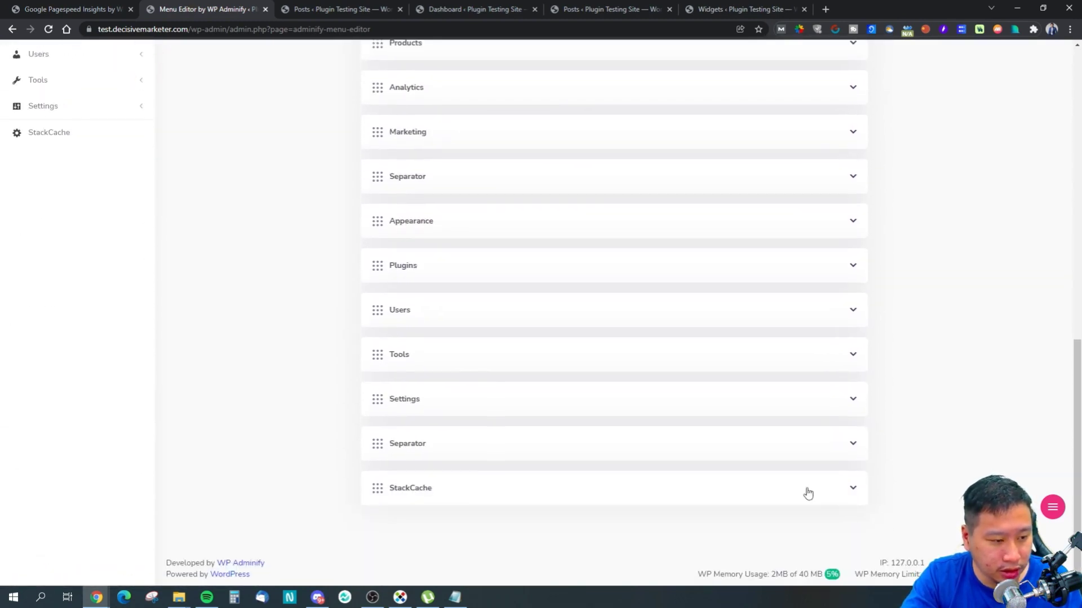
Inspect the StackCache item's rename settings, collapse it and show the Menu Editor's export, import and reset options.
{"action": "left_click", "coordinate": [850, 487]}
{"action": "scroll", "coordinate": [738, 492], "scroll_direction": "down", "scroll_amount": 3}
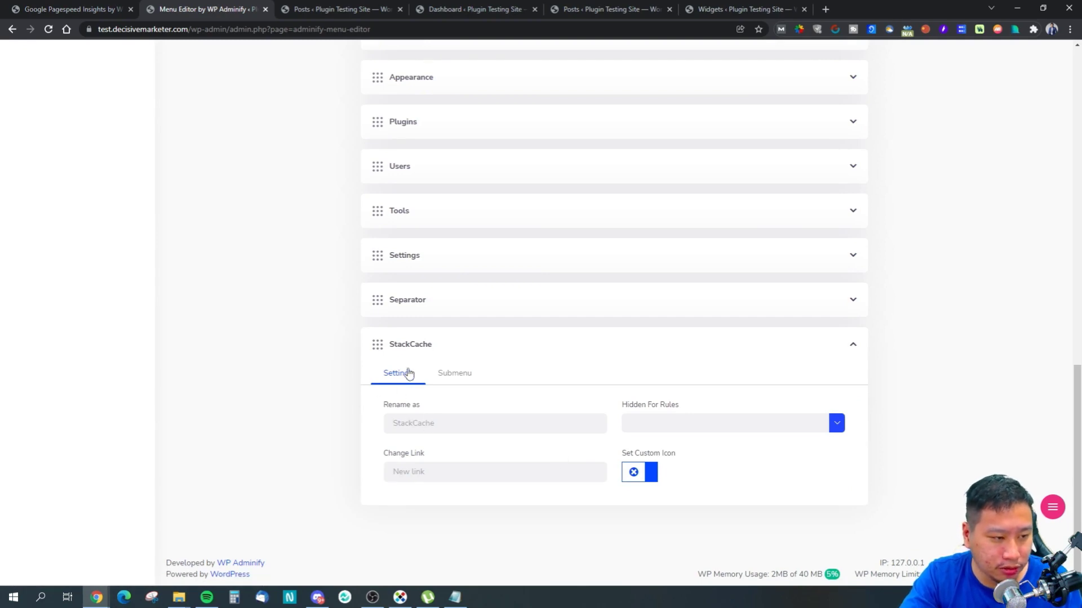
{"action": "left_click", "coordinate": [478, 430]}
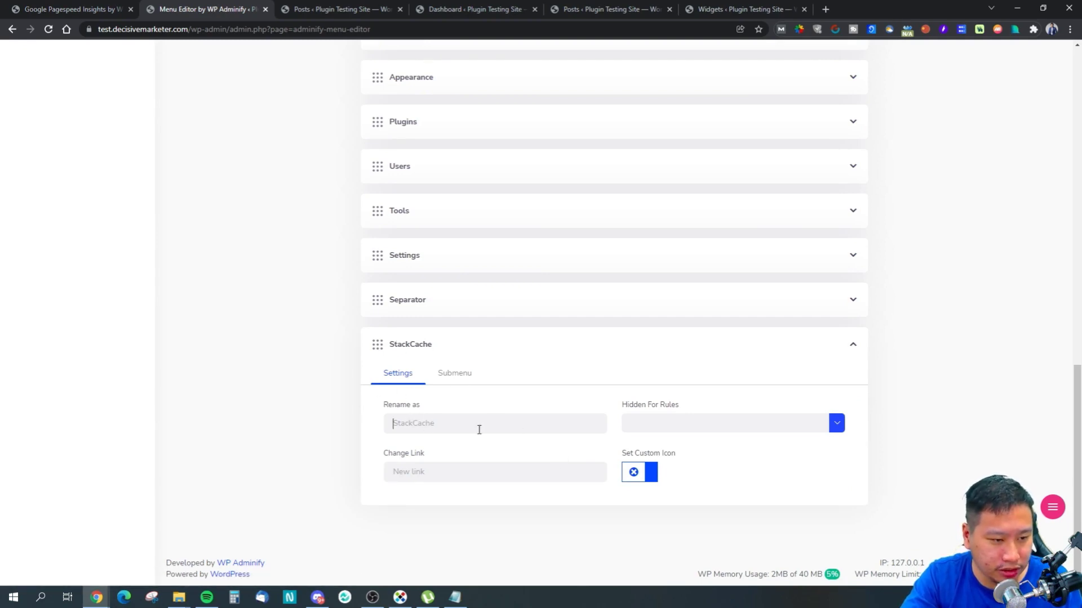
{"action": "left_click", "coordinate": [853, 347]}
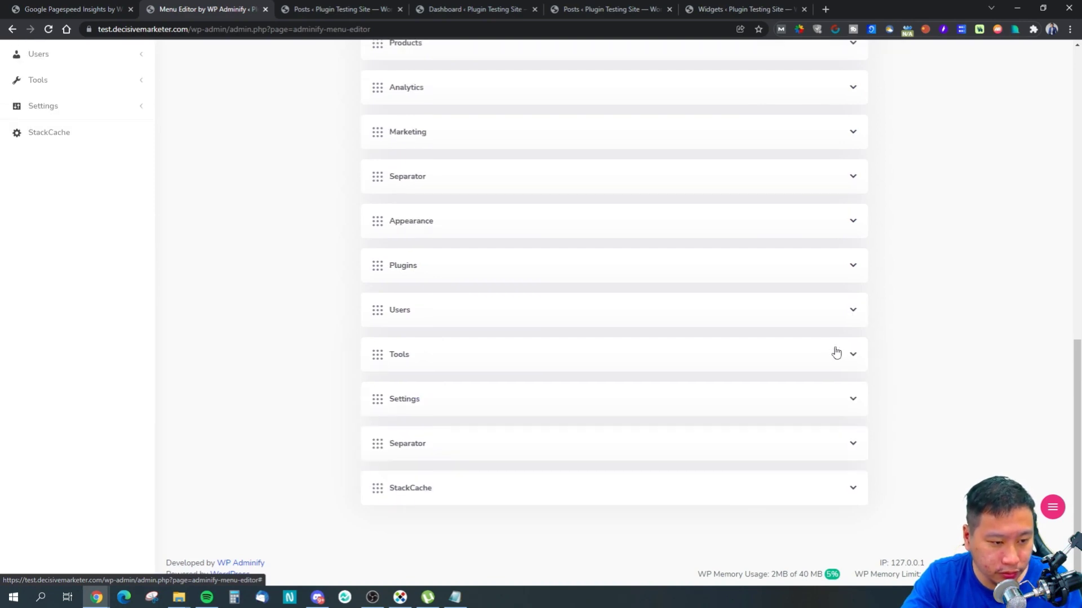
{"action": "left_click", "coordinate": [795, 238]}
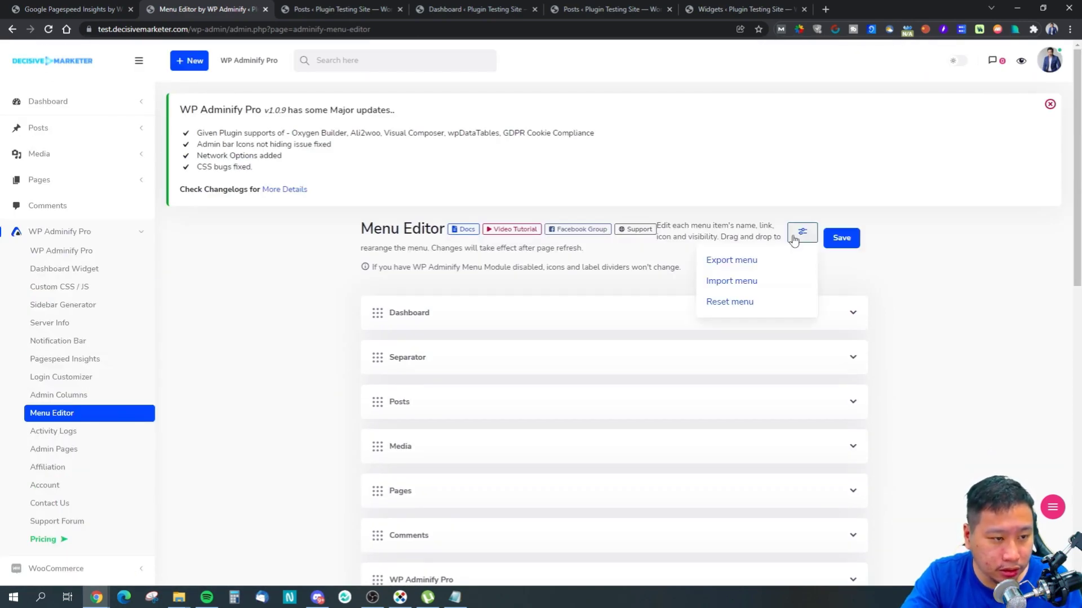
Close the export, import and reset options and review the Menu Editor's item list against the admin sidebar.
{"action": "left_click", "coordinate": [791, 241]}
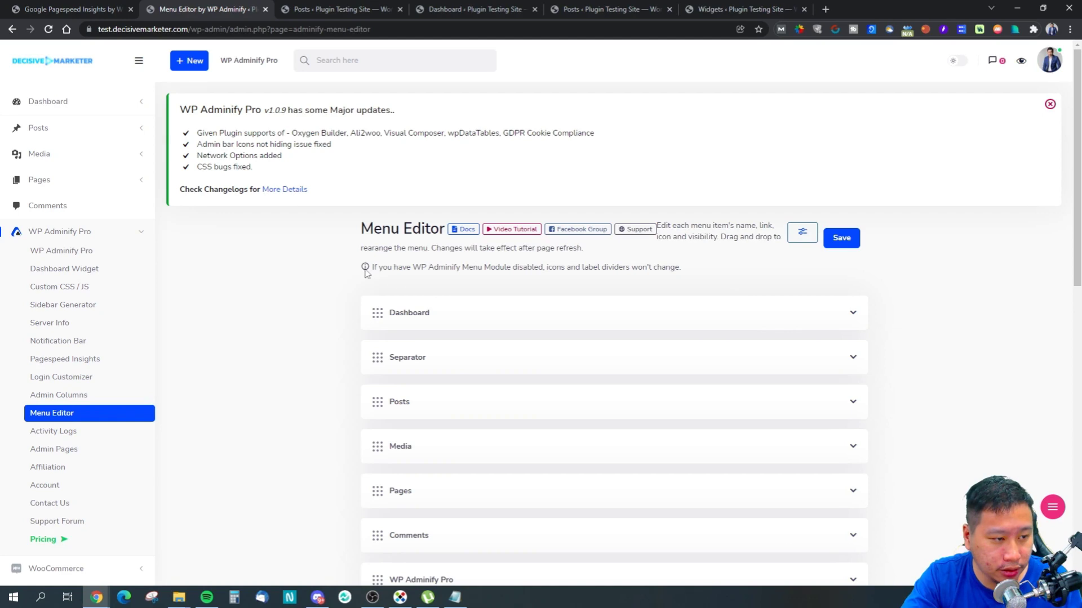
{"action": "left_click", "coordinate": [505, 321]}
{"action": "left_click_drag", "start_coordinate": [410, 363], "coordinate": [380, 349]}
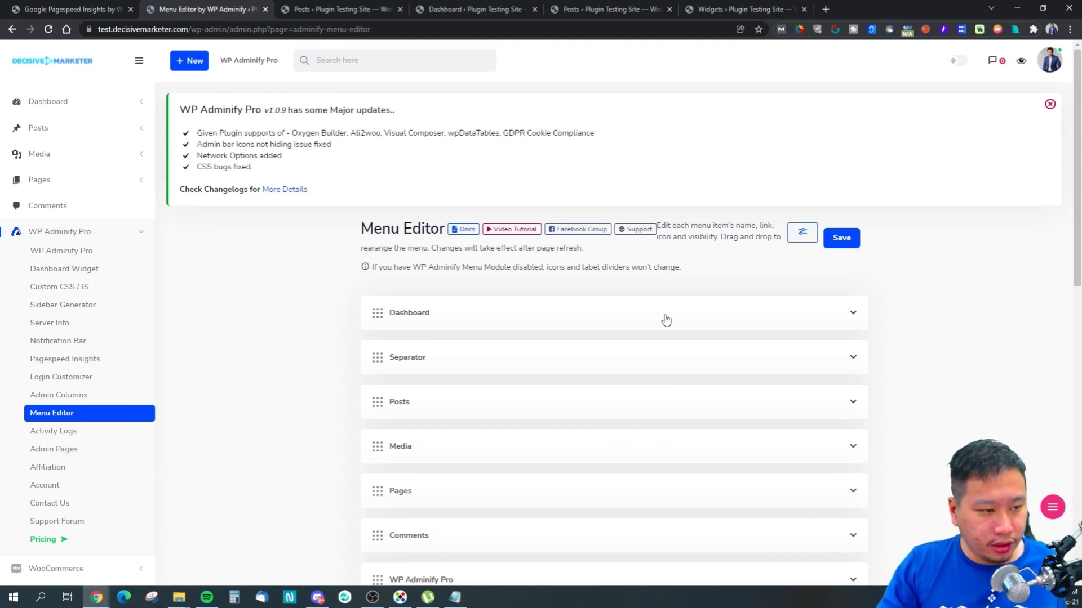
{"action": "scroll", "coordinate": [666, 319], "scroll_direction": "down", "scroll_amount": 10}
{"action": "scroll", "coordinate": [664, 317], "scroll_direction": "up", "scroll_amount": 5}
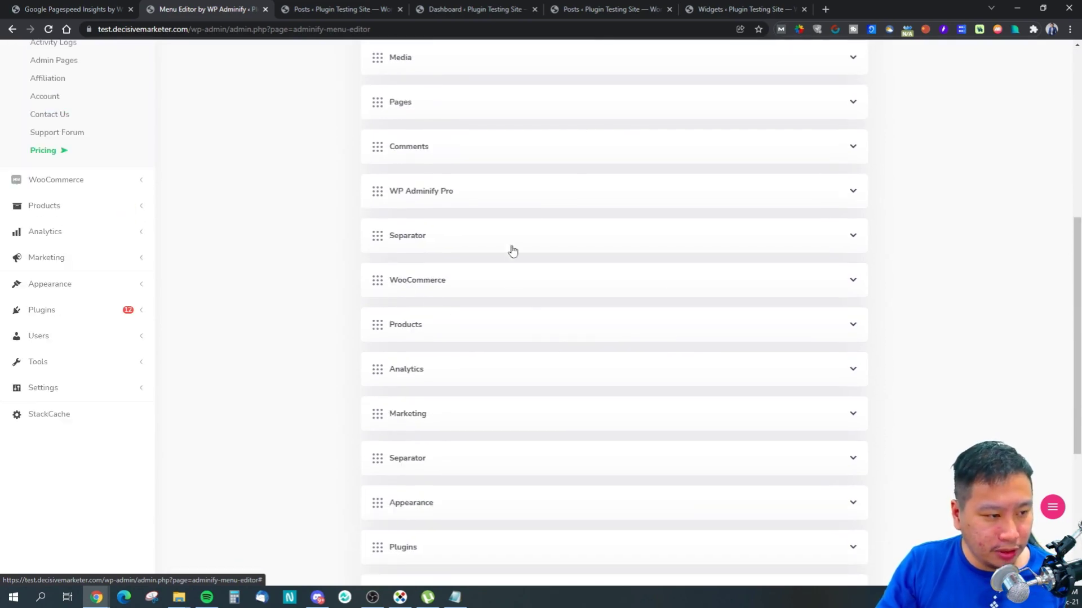
{"action": "mouse_move", "coordinate": [99, 314]}
{"action": "scroll", "coordinate": [99, 314], "scroll_direction": "up", "scroll_amount": 7}
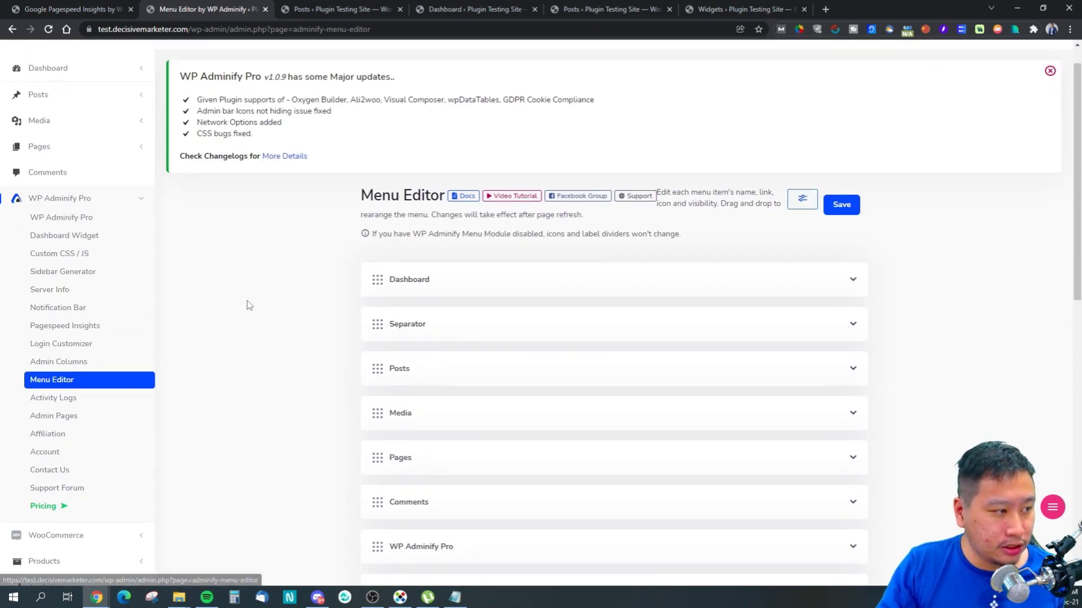
{"action": "scroll", "coordinate": [507, 366], "scroll_direction": "down", "scroll_amount": 4}
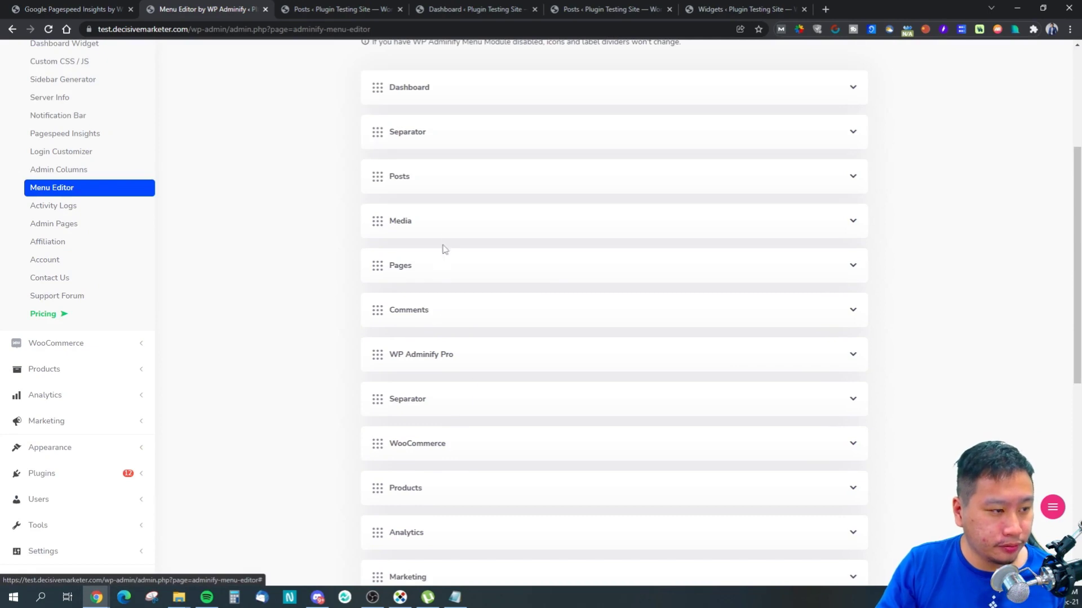
Expand the Posts item in the Menu Editor and compare its submenu entries with the Posts submenu in the admin sidebar.
{"action": "left_click", "coordinate": [536, 189]}
{"action": "left_click", "coordinate": [428, 263]}
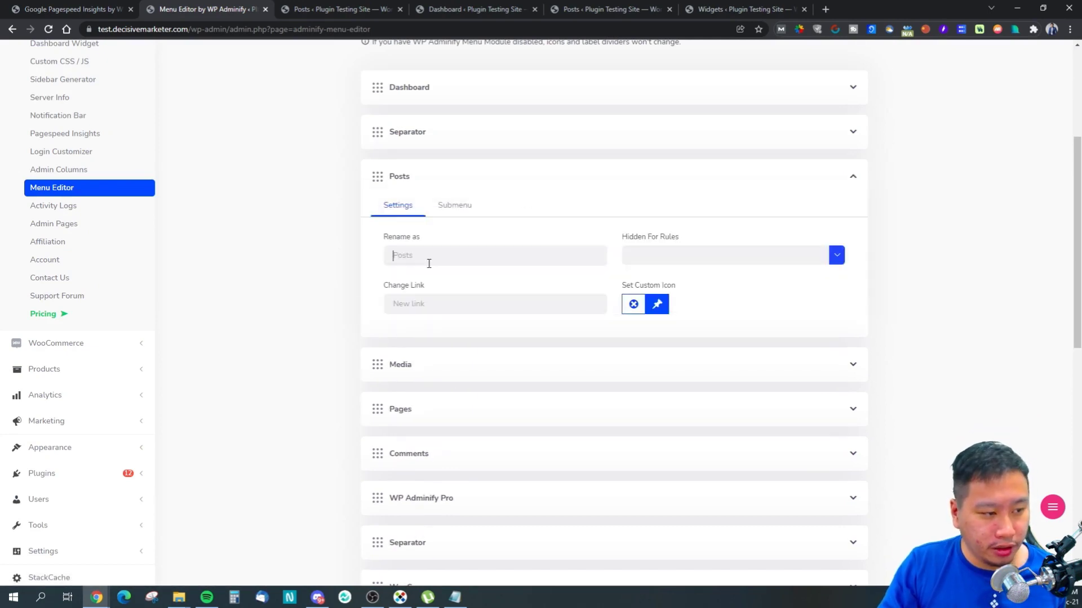
{"action": "left_click", "coordinate": [458, 205]}
{"action": "scroll", "coordinate": [28, 146], "scroll_direction": "up", "scroll_amount": 3}
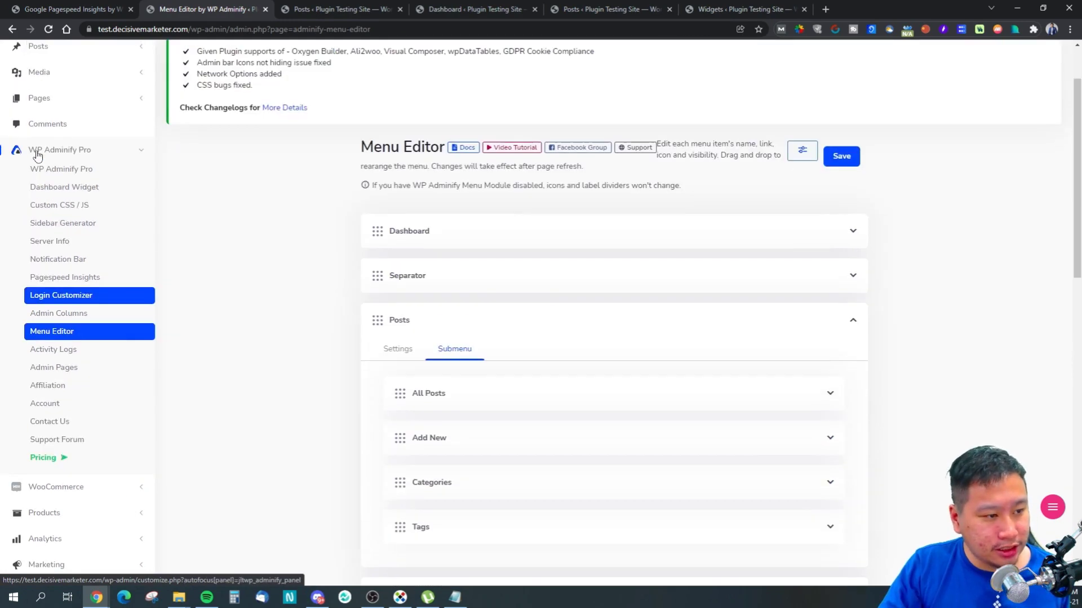
{"action": "mouse_move", "coordinate": [69, 117]}
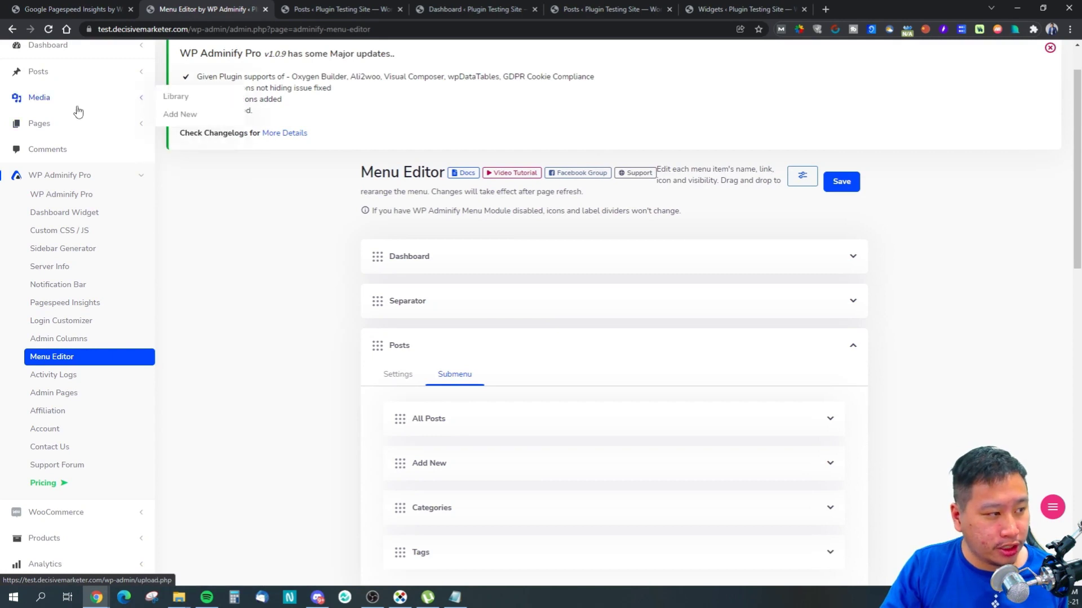
{"action": "mouse_move", "coordinate": [109, 75]}
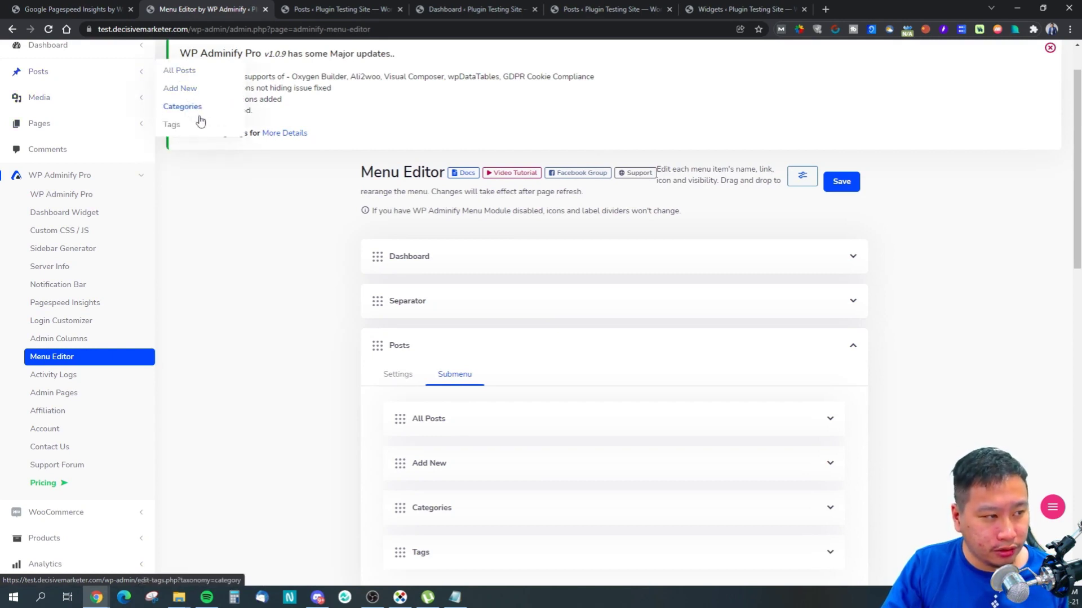
{"action": "scroll", "coordinate": [460, 395], "scroll_direction": "down", "scroll_amount": 2}
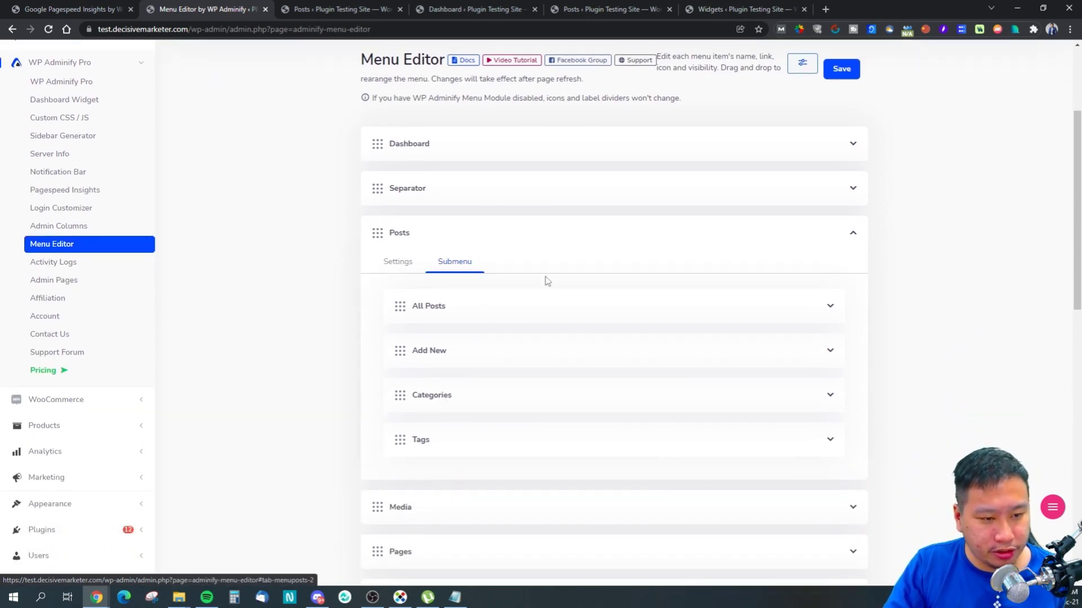
Expand the All Posts submenu entry and add Customer, Editor and Author to its Hidden For Rules.
{"action": "left_click", "coordinate": [580, 306]}
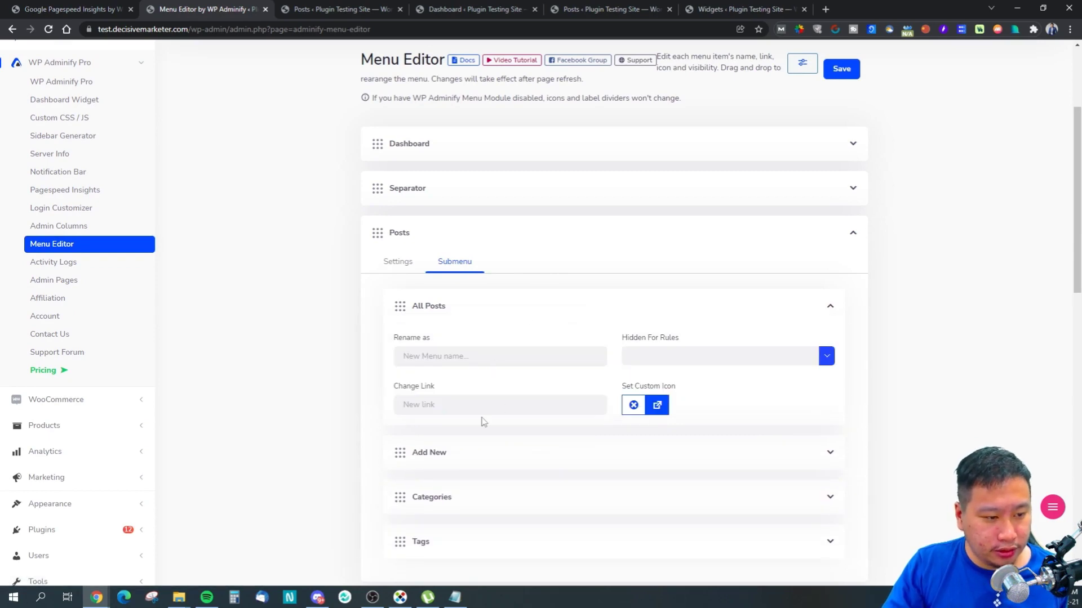
{"action": "left_click", "coordinate": [687, 355]}
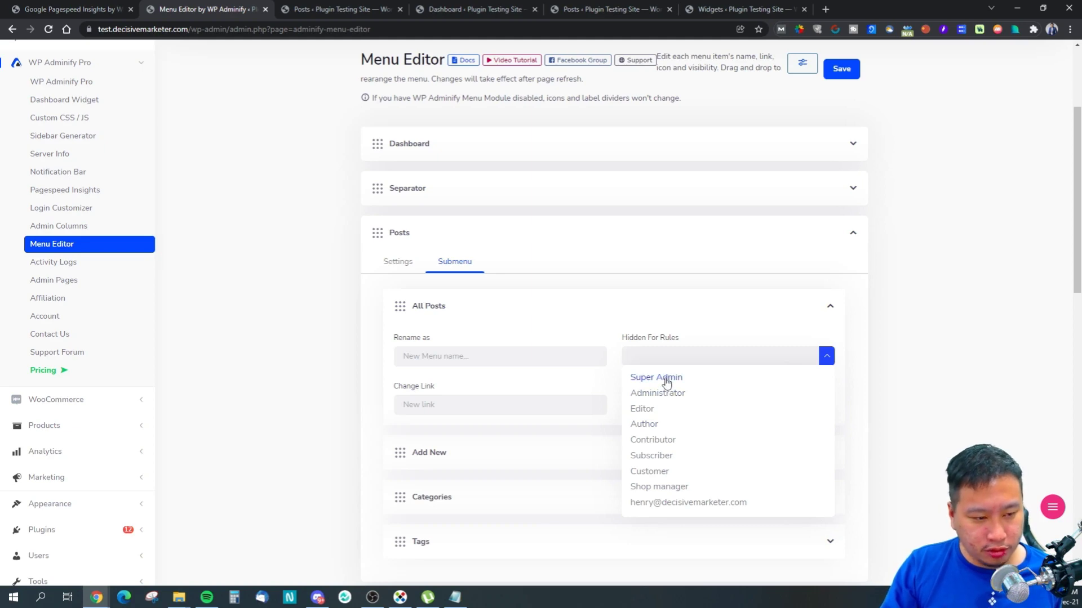
{"action": "left_click", "coordinate": [665, 378]}
{"action": "left_click", "coordinate": [676, 358]}
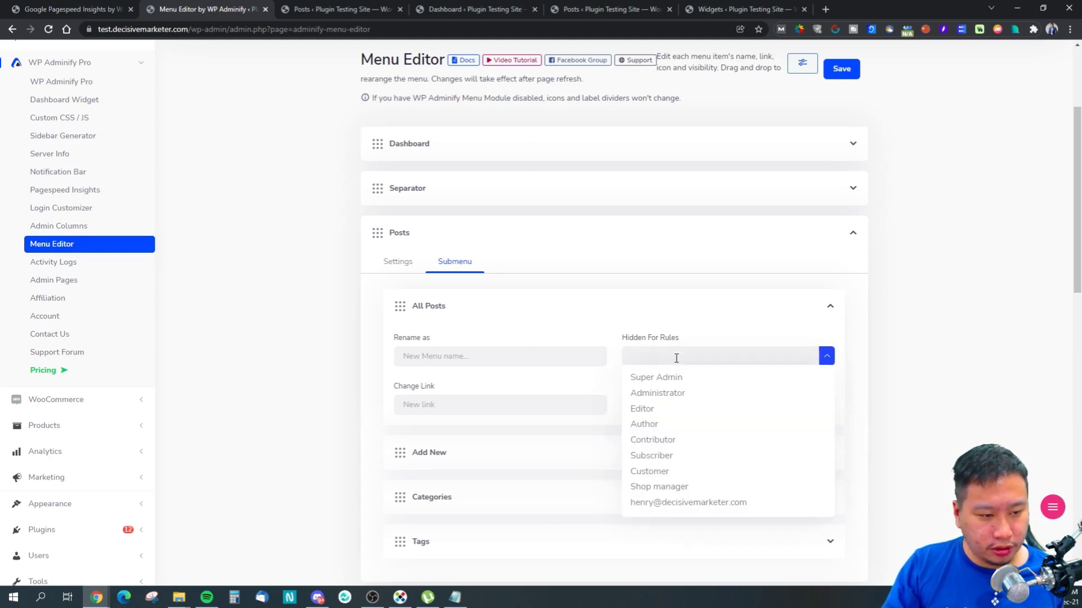
{"action": "left_click", "coordinate": [651, 472]}
{"action": "left_click", "coordinate": [667, 361]}
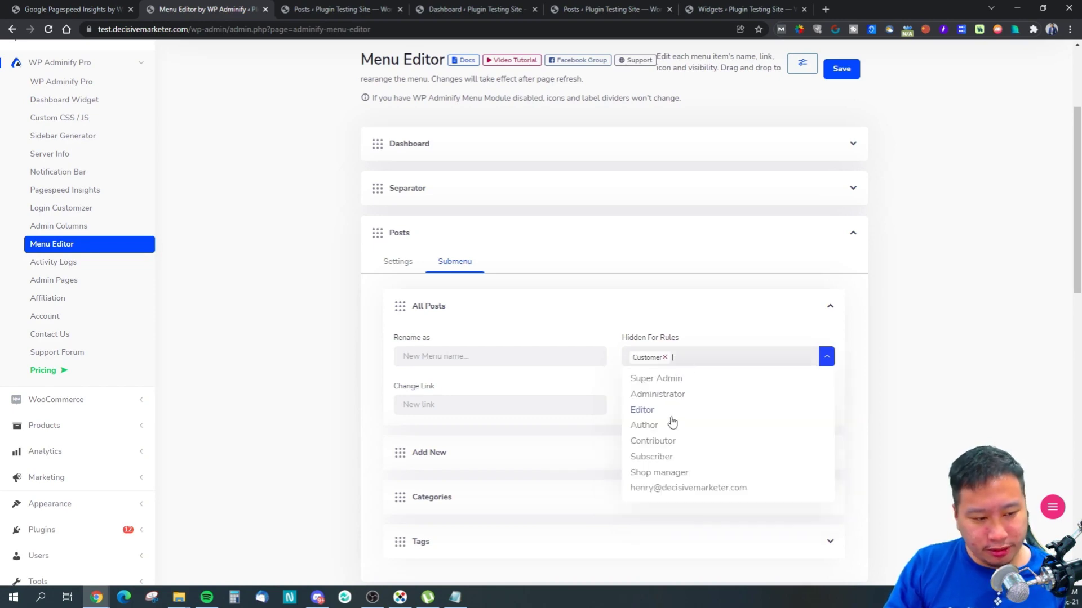
{"action": "left_click", "coordinate": [649, 413]}
{"action": "left_click", "coordinate": [704, 358]}
{"action": "left_click", "coordinate": [648, 425]}
{"action": "left_click", "coordinate": [755, 357]}
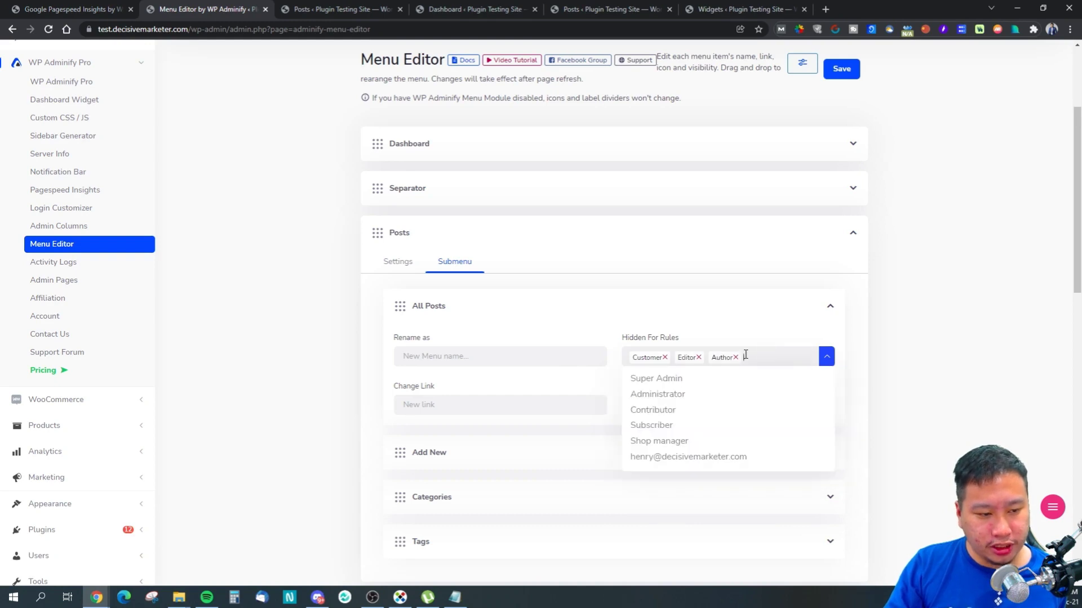
Remove Author, Editor and Customer from the All Posts hiding rules, collapse the entry and return to the Posts item's settings.
{"action": "left_click", "coordinate": [735, 358]}
{"action": "left_click", "coordinate": [699, 357]}
{"action": "left_click", "coordinate": [664, 358]}
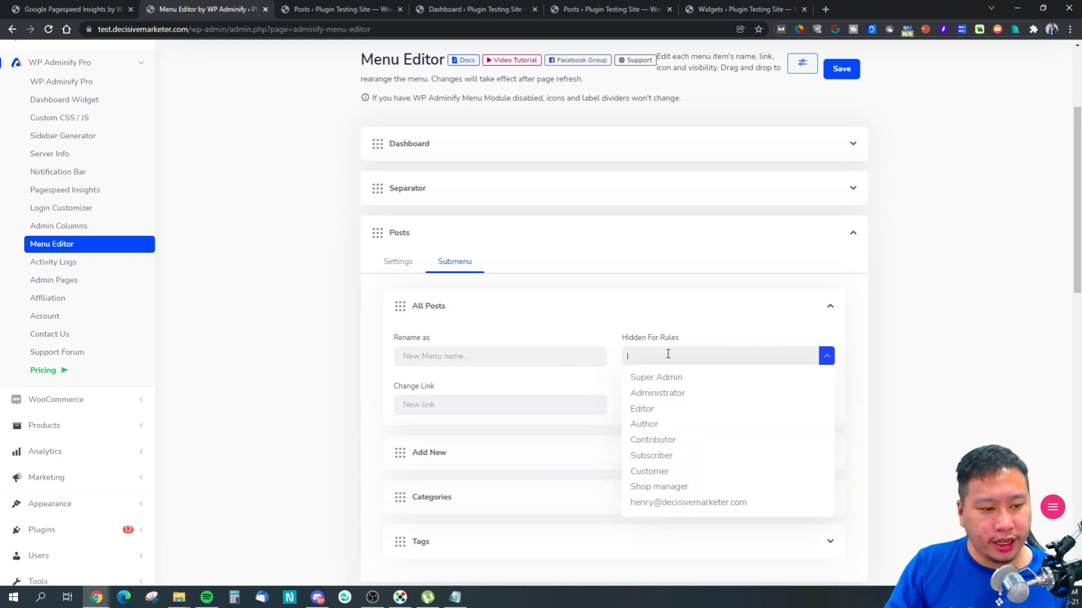
{"action": "left_click", "coordinate": [697, 305]}
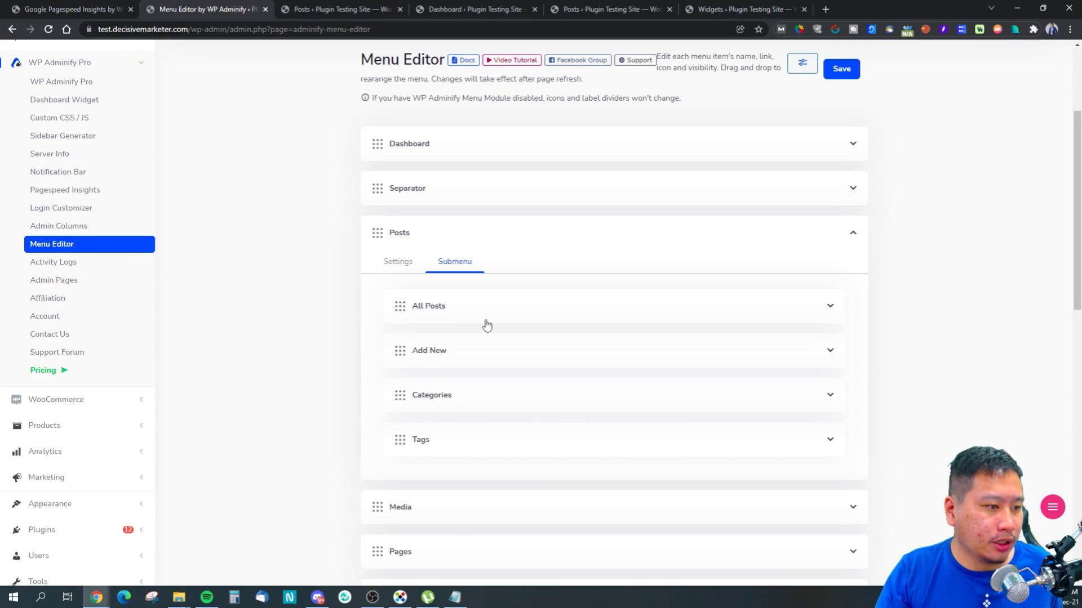
{"action": "left_click", "coordinate": [401, 263]}
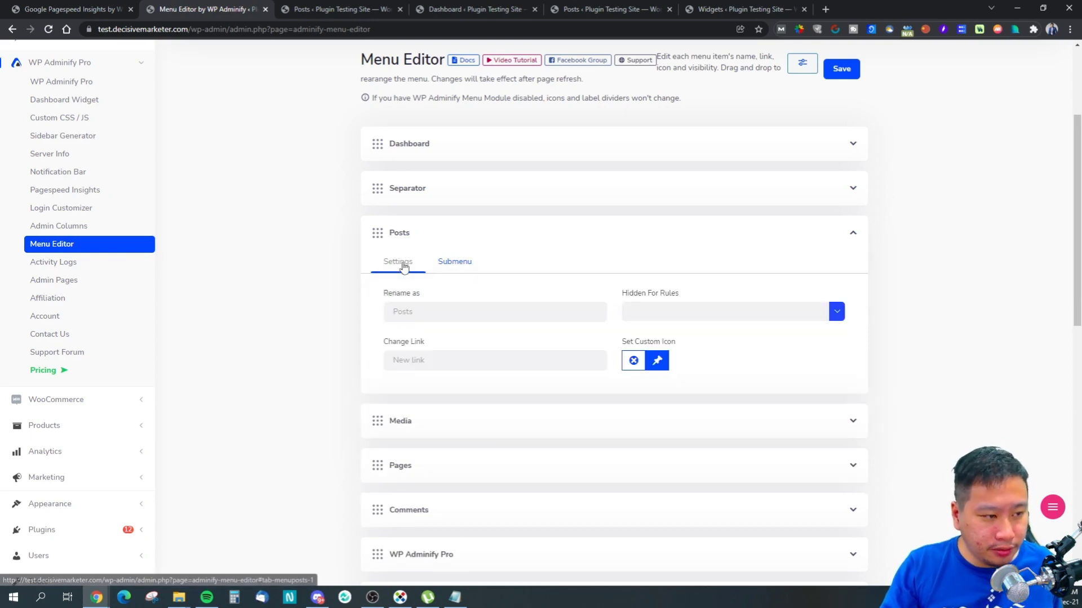
Open the Activity Logs page and examine the logged actions, their dates, types and descriptions, and the available filters.
{"action": "left_click", "coordinate": [75, 265]}
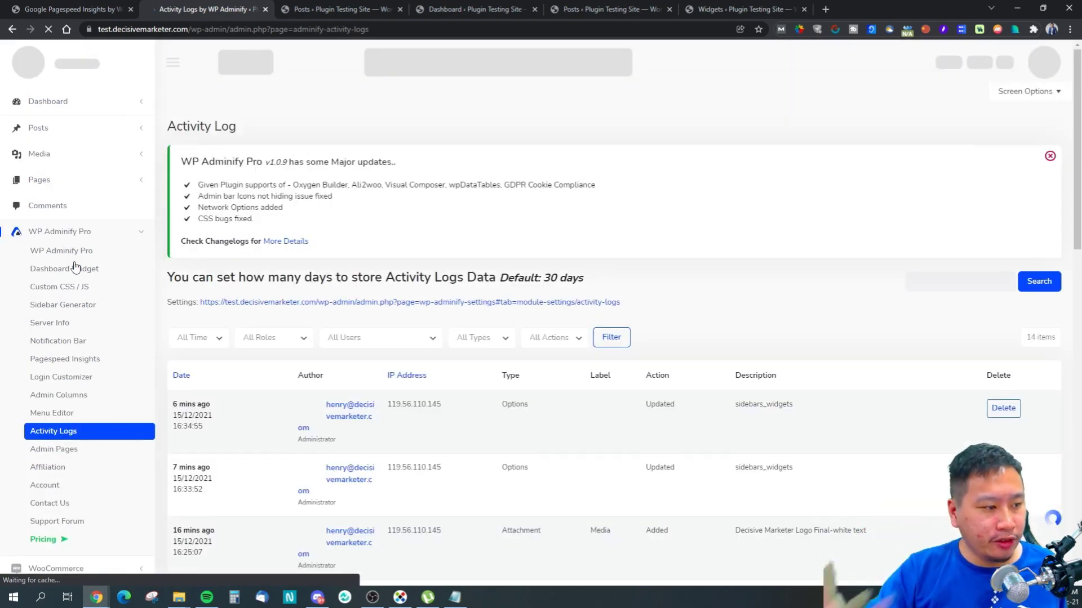
{"action": "scroll", "coordinate": [356, 400], "scroll_direction": "down", "scroll_amount": 4}
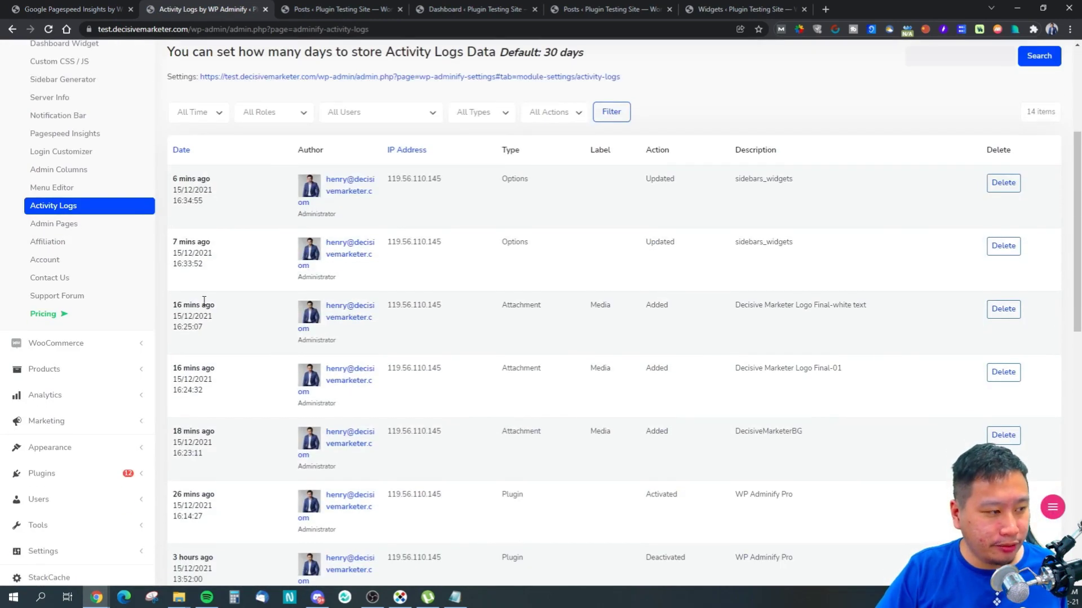
{"action": "scroll", "coordinate": [202, 307], "scroll_direction": "up", "scroll_amount": 3}
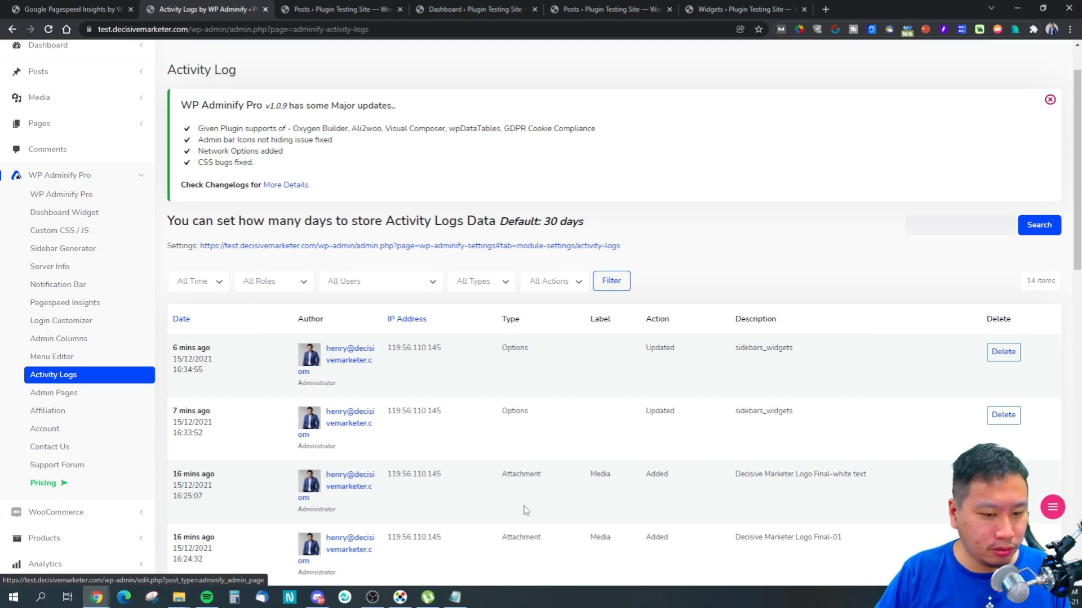
{"action": "scroll", "coordinate": [597, 455], "scroll_direction": "down", "scroll_amount": 4}
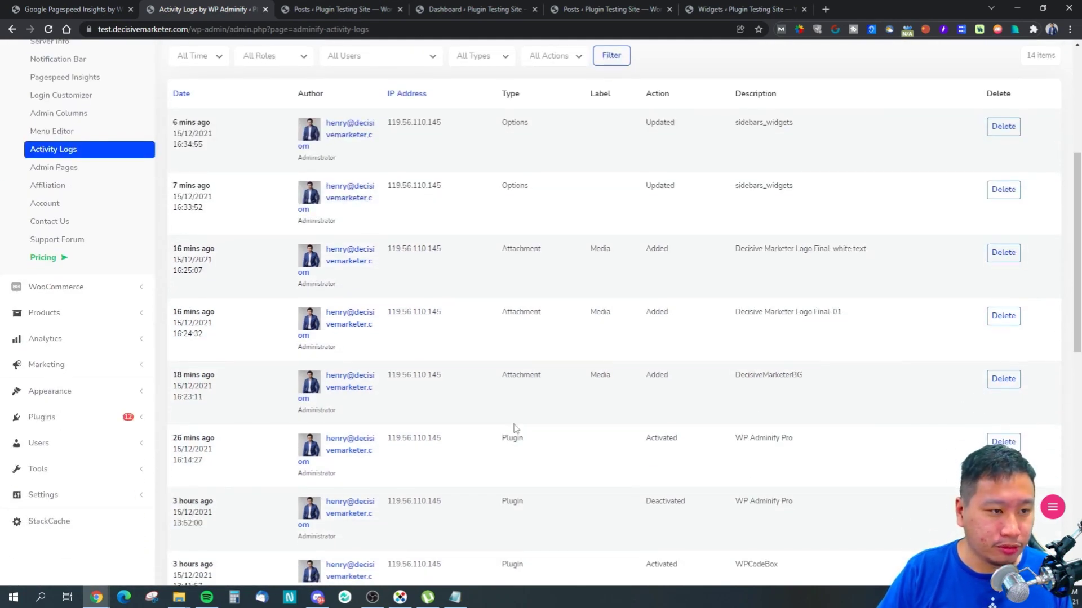
{"action": "scroll", "coordinate": [462, 411], "scroll_direction": "up", "scroll_amount": 2}
Open the Admin Pages screen and look over its page list and the surrounding admin menu.
{"action": "left_click", "coordinate": [60, 286]}
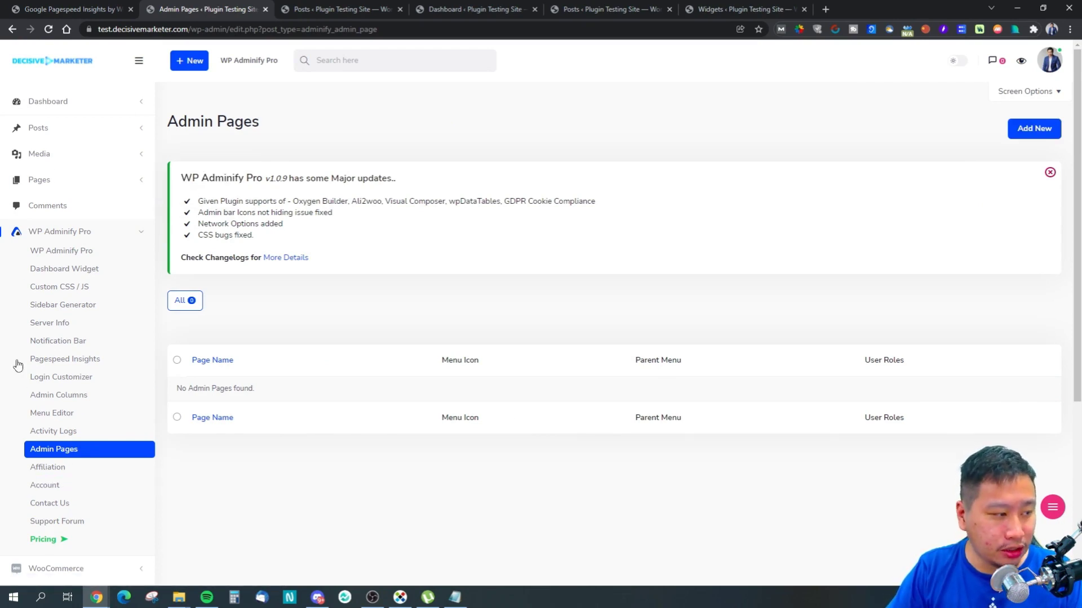
{"action": "scroll", "coordinate": [111, 521], "scroll_direction": "down", "scroll_amount": 4}
{"action": "scroll", "coordinate": [39, 338], "scroll_direction": "up", "scroll_amount": 3}
{"action": "scroll", "coordinate": [33, 316], "scroll_direction": "down", "scroll_amount": 3}
{"action": "scroll", "coordinate": [113, 329], "scroll_direction": "up", "scroll_amount": 3}
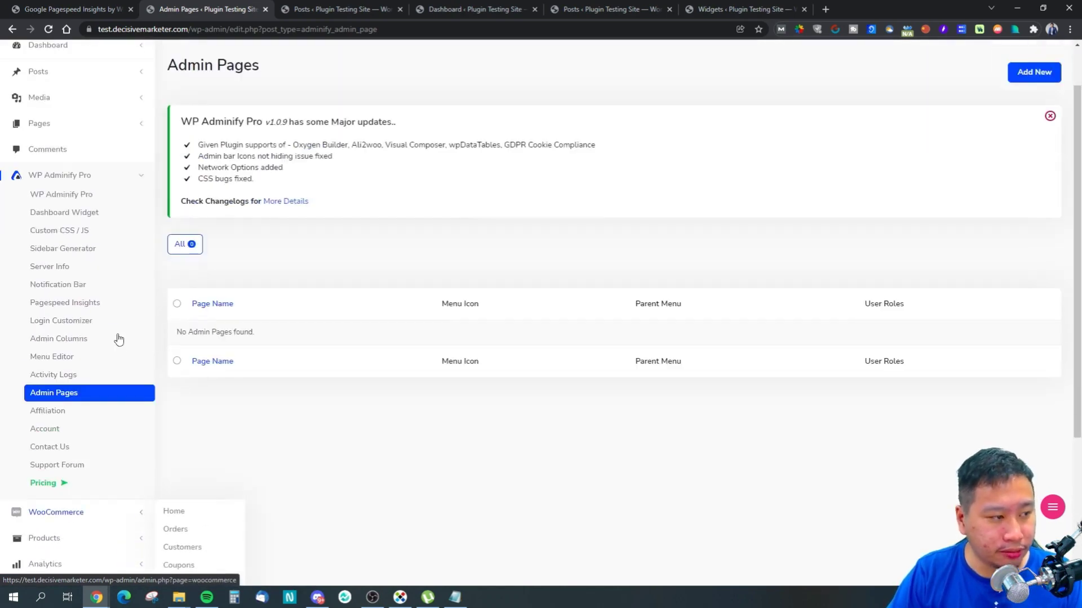
View the Affiliation page's program summary and the Account page's plugin, plan and license details.
{"action": "left_click", "coordinate": [94, 413]}
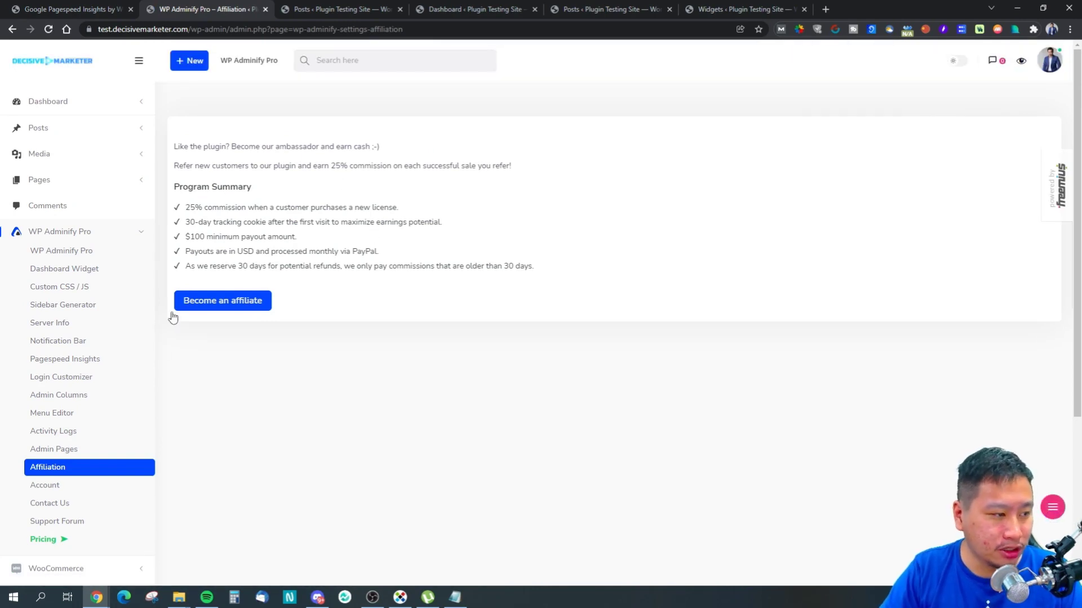
{"action": "scroll", "coordinate": [286, 414], "scroll_direction": "down", "scroll_amount": 3}
{"action": "left_click", "coordinate": [76, 316]}
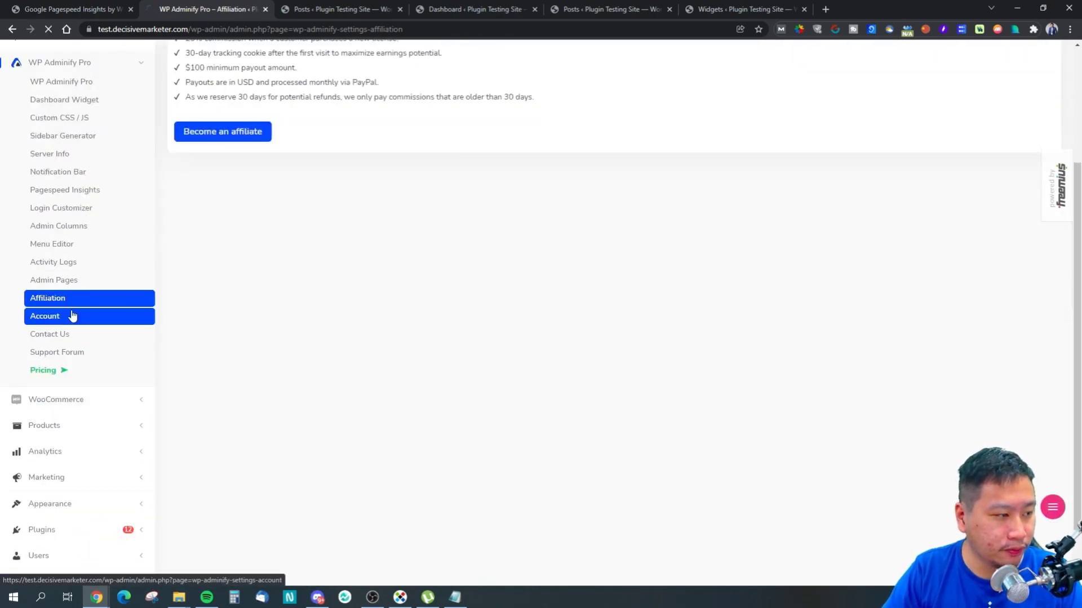
{"action": "scroll", "coordinate": [299, 325], "scroll_direction": "up", "scroll_amount": 2}
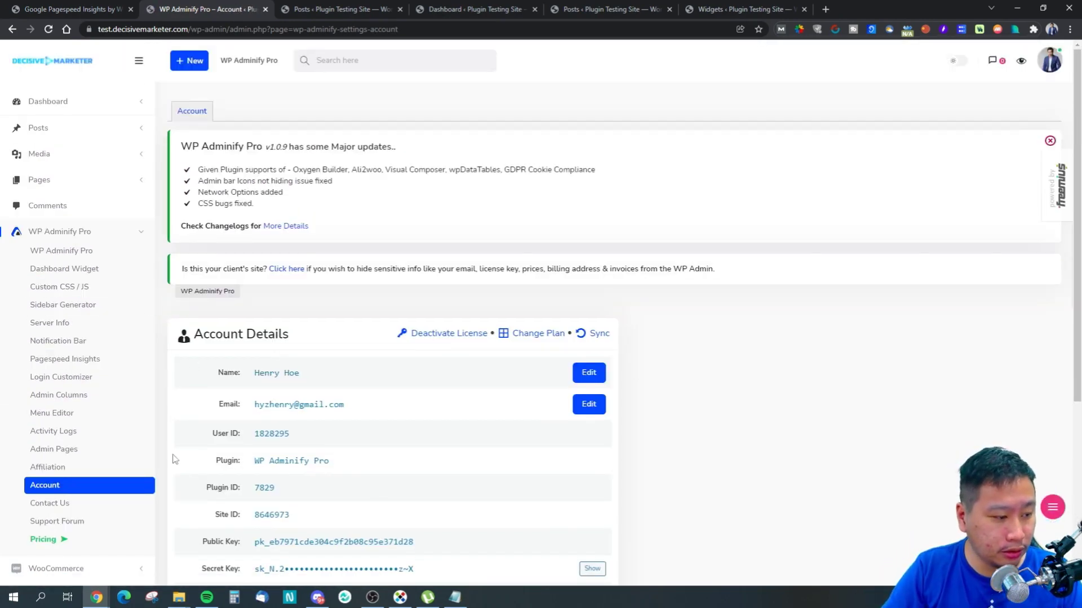
{"action": "scroll", "coordinate": [56, 438], "scroll_direction": "down", "scroll_amount": 3}
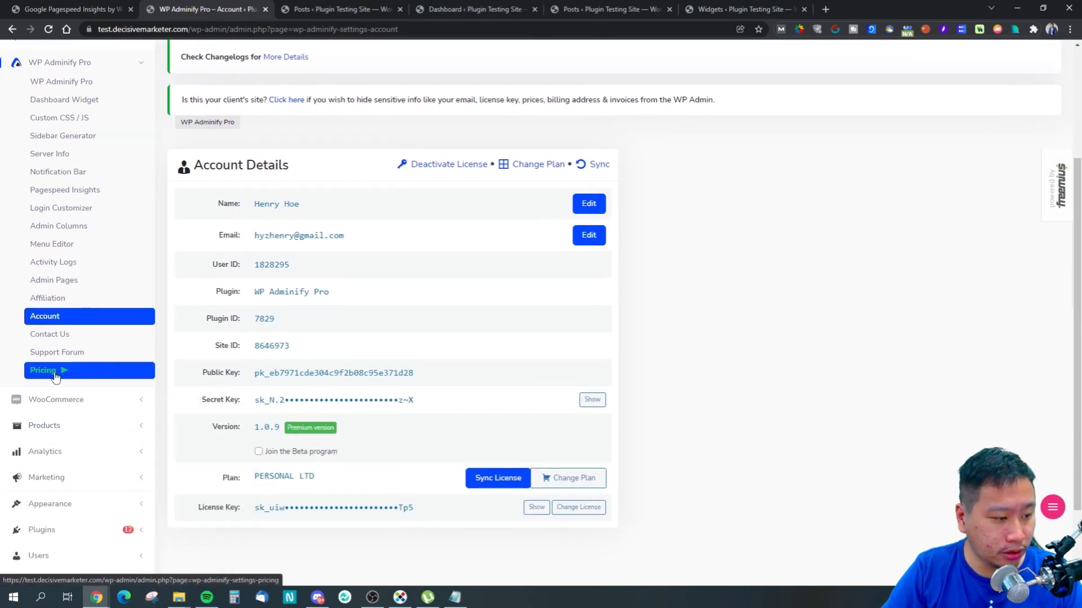